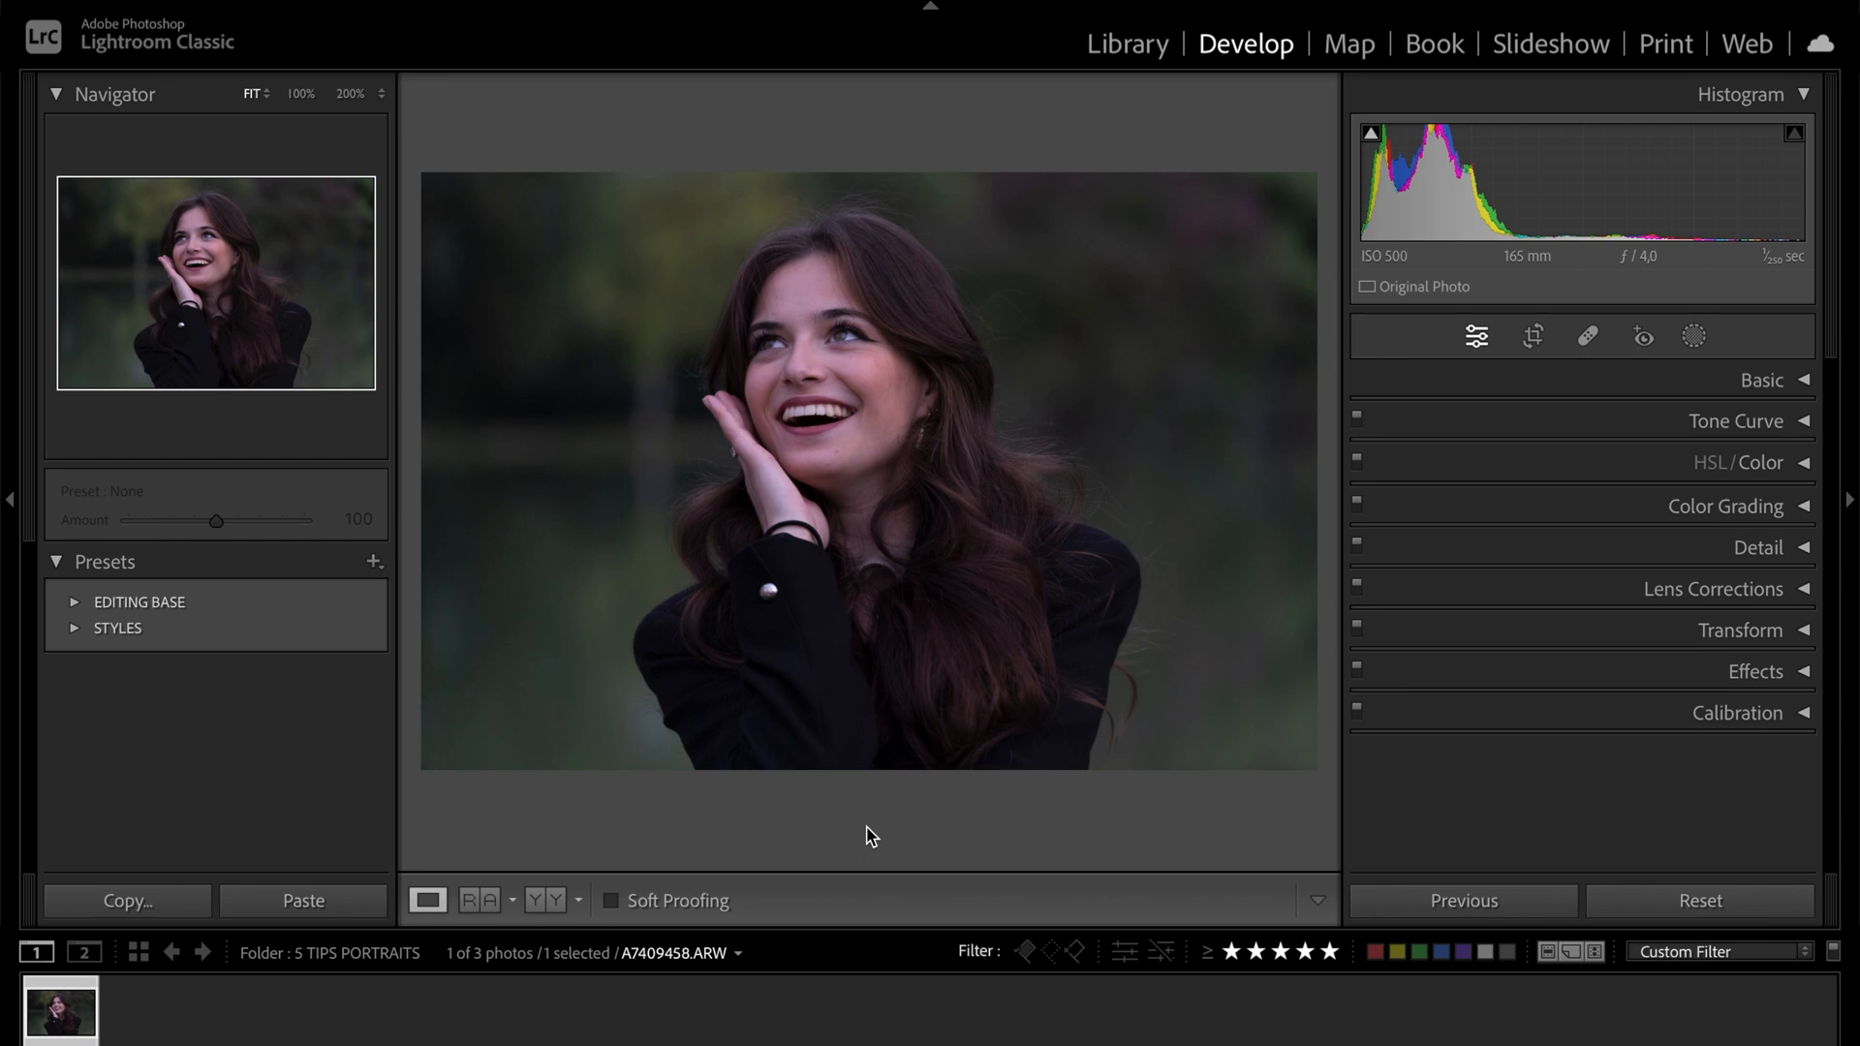
Step: Apply the BASE preset from the EDITING BASE group to the portrait
{"action": "left_click", "coordinate": [74, 601]}
{"action": "left_click", "coordinate": [140, 628]}
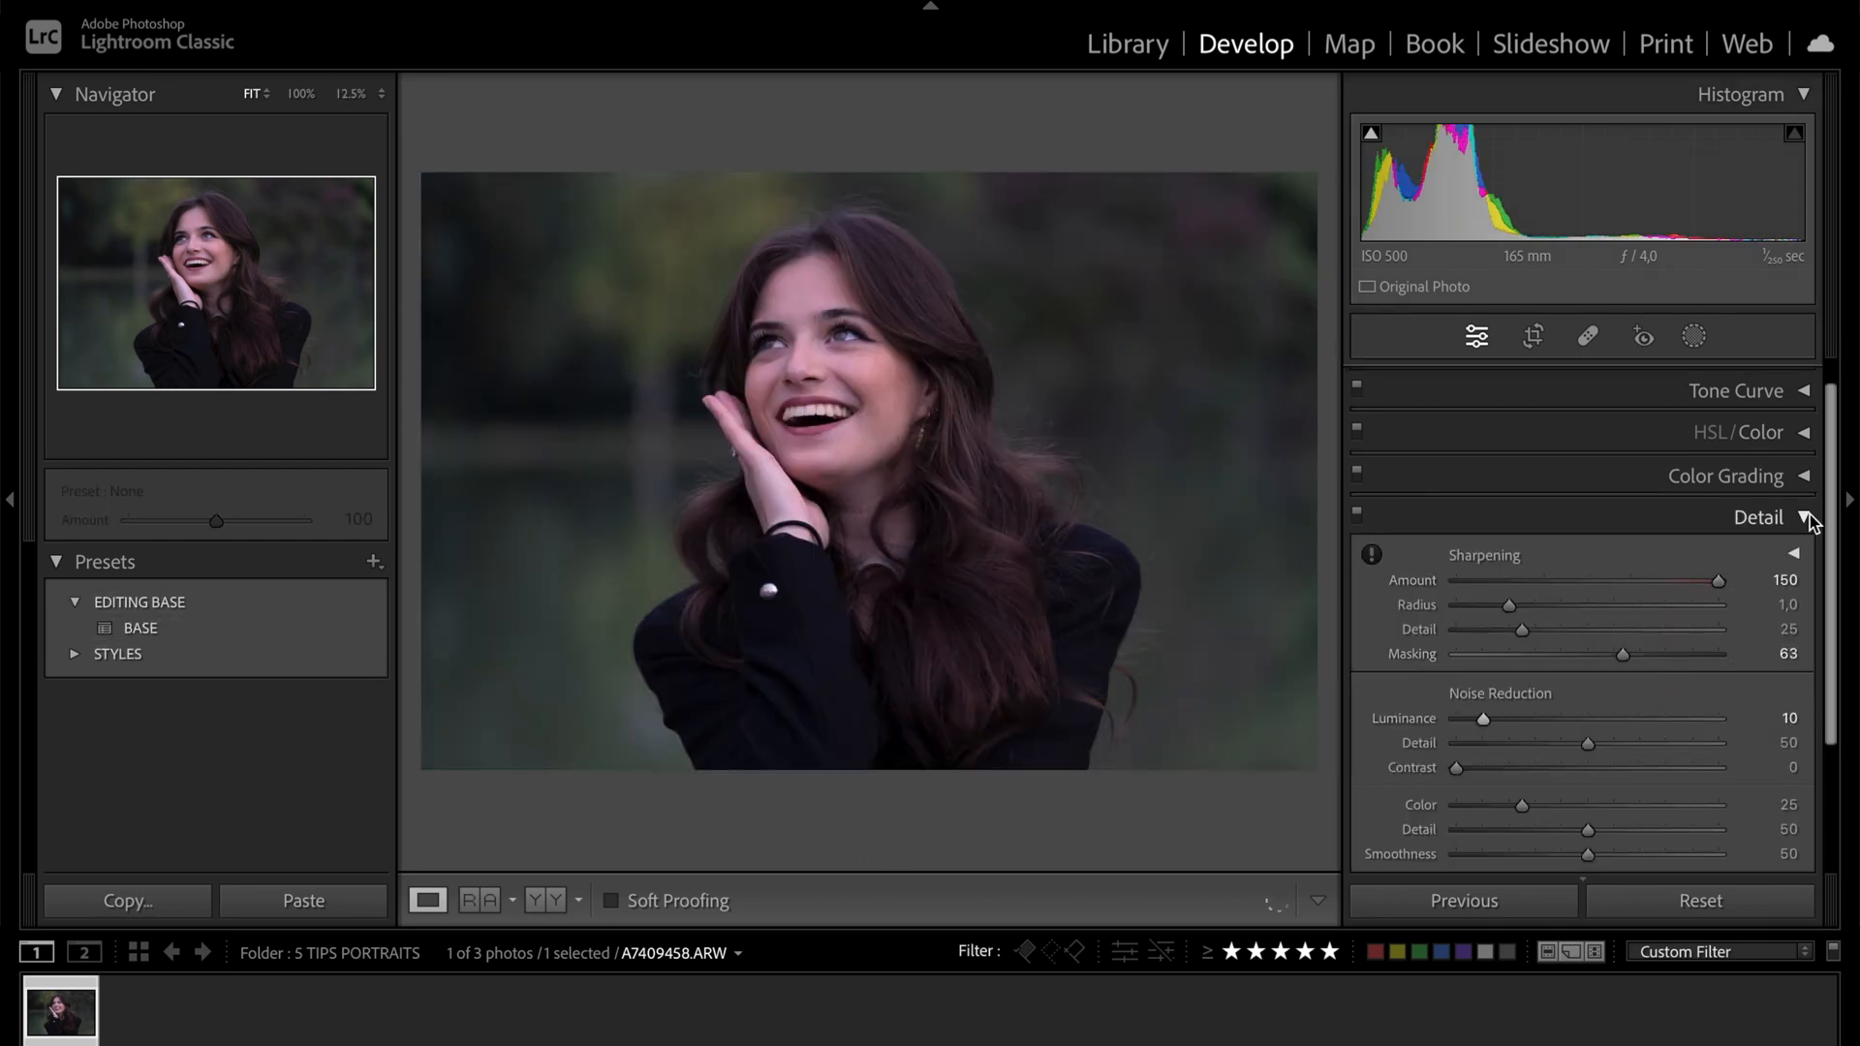
{"action": "left_click", "coordinate": [1804, 378]}
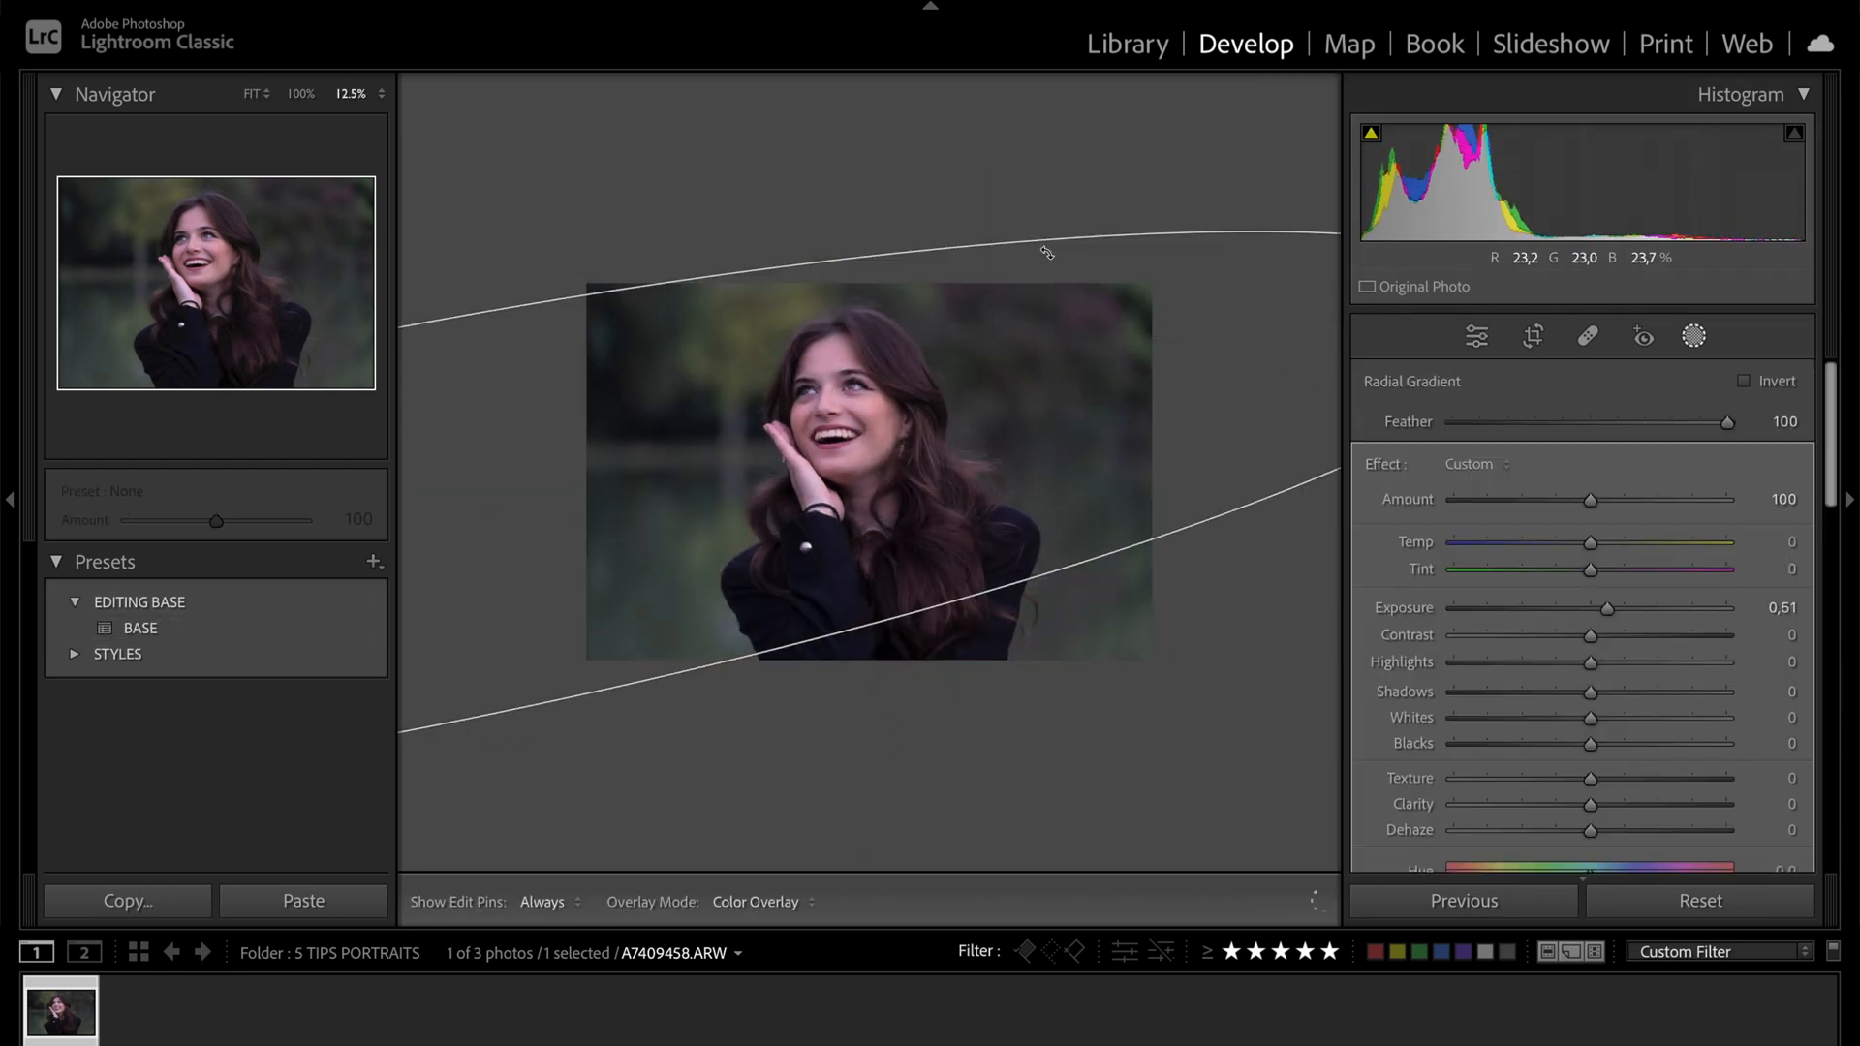
Step: Darken the photo's lower part with a linear gradient mask at Exposure −0,78, and compare the edit with the original
{"action": "left_click", "coordinate": [1305, 127]}
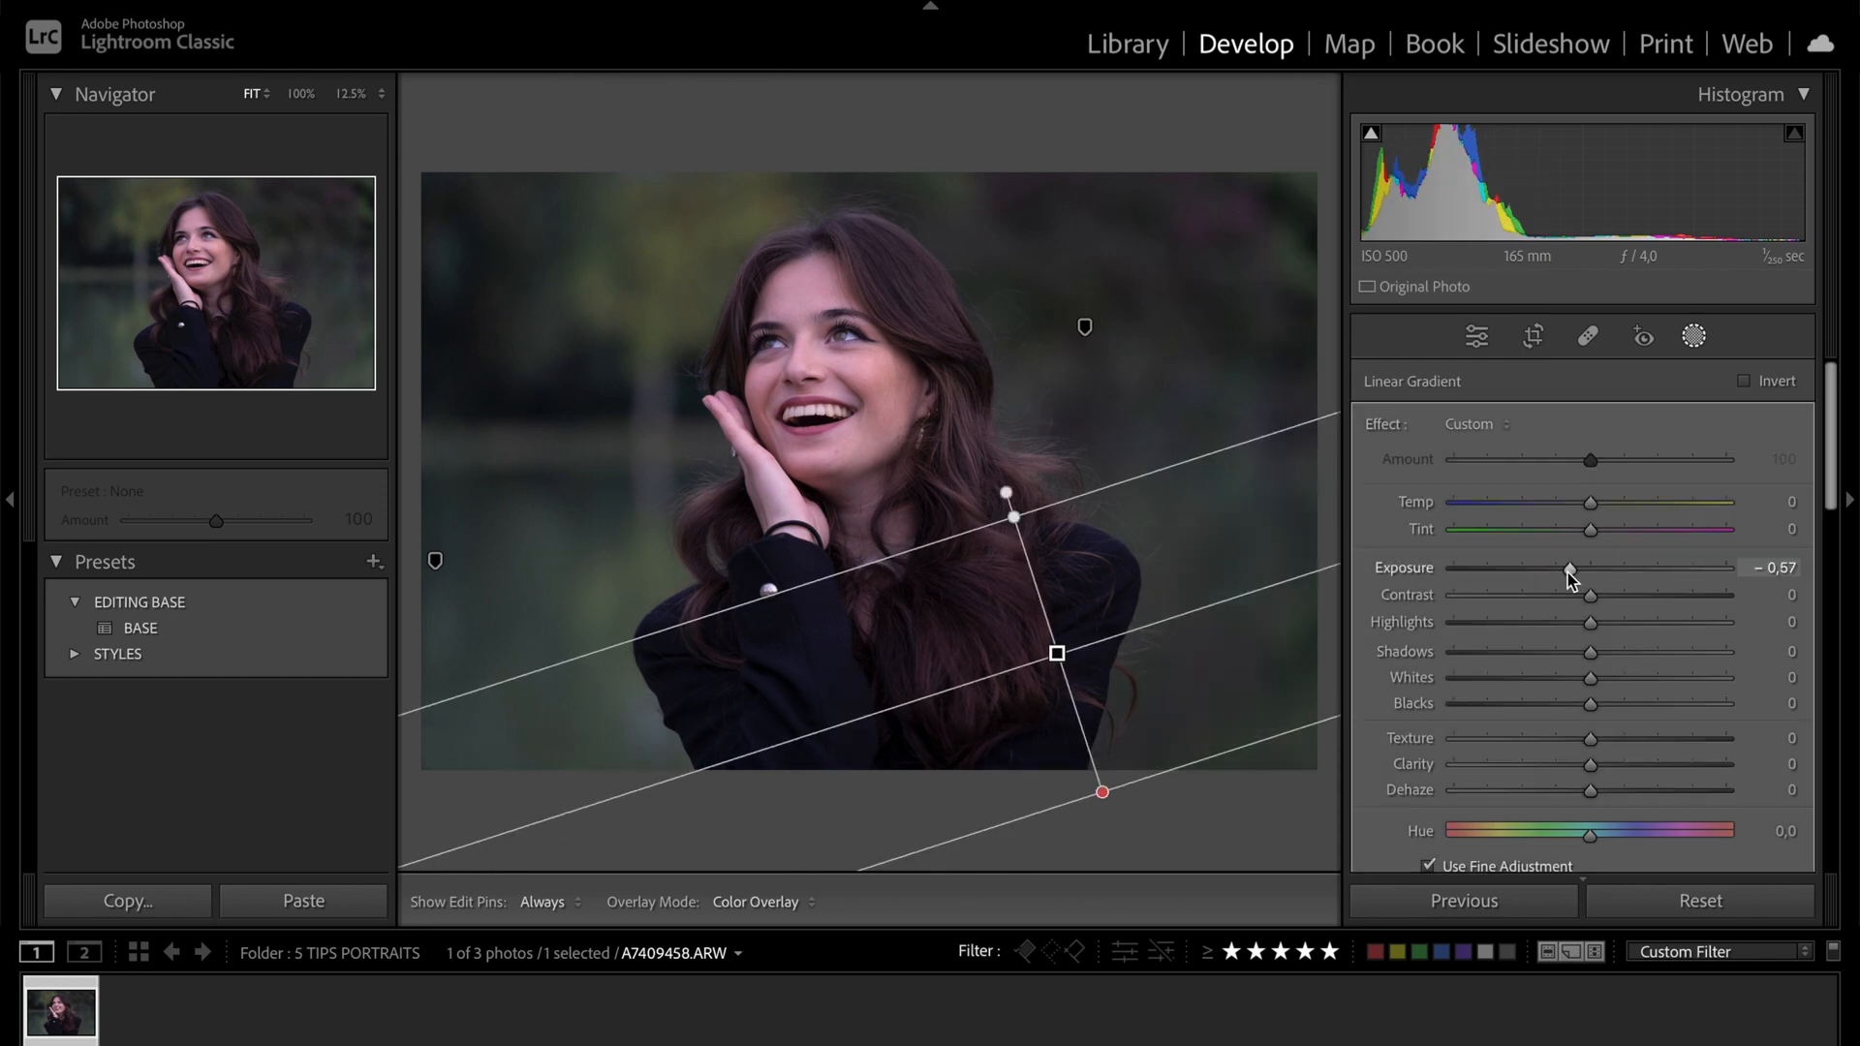
{"action": "left_click_drag", "start_coordinate": [1567, 572], "coordinate": [1562, 569]}
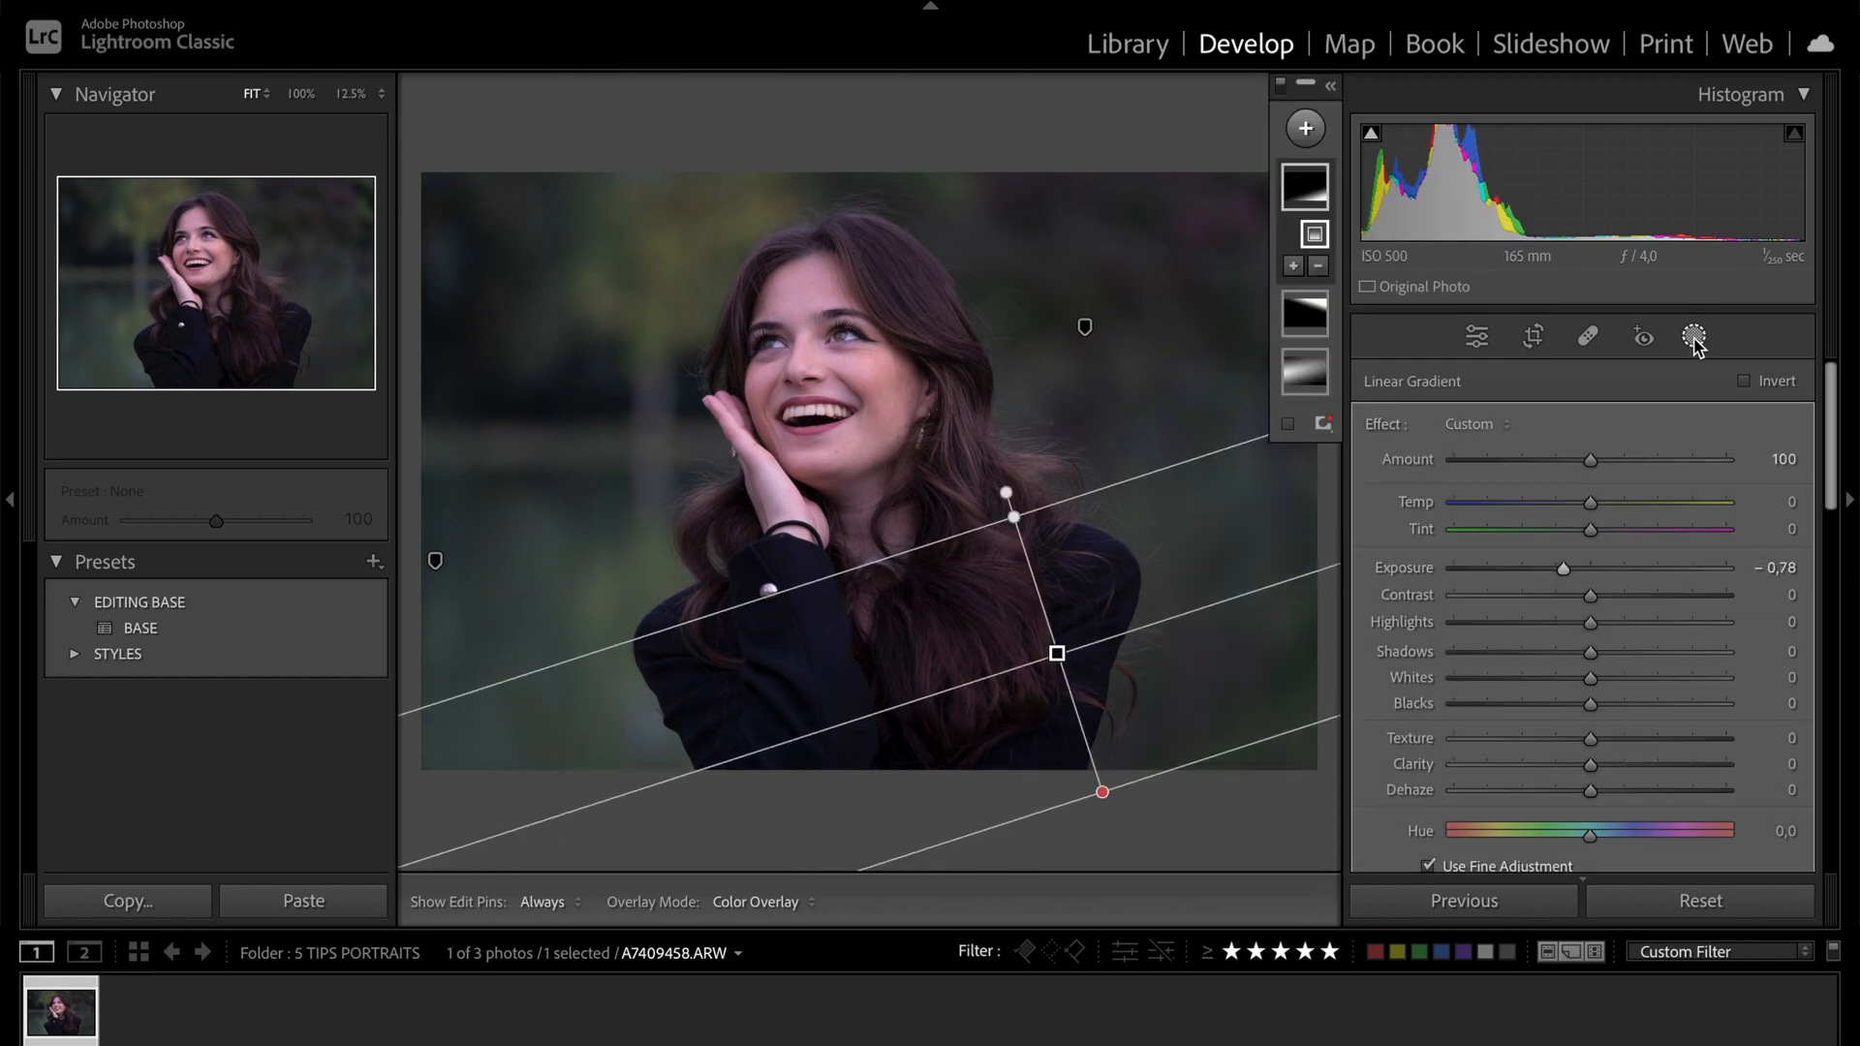
{"action": "left_click", "coordinate": [1695, 339]}
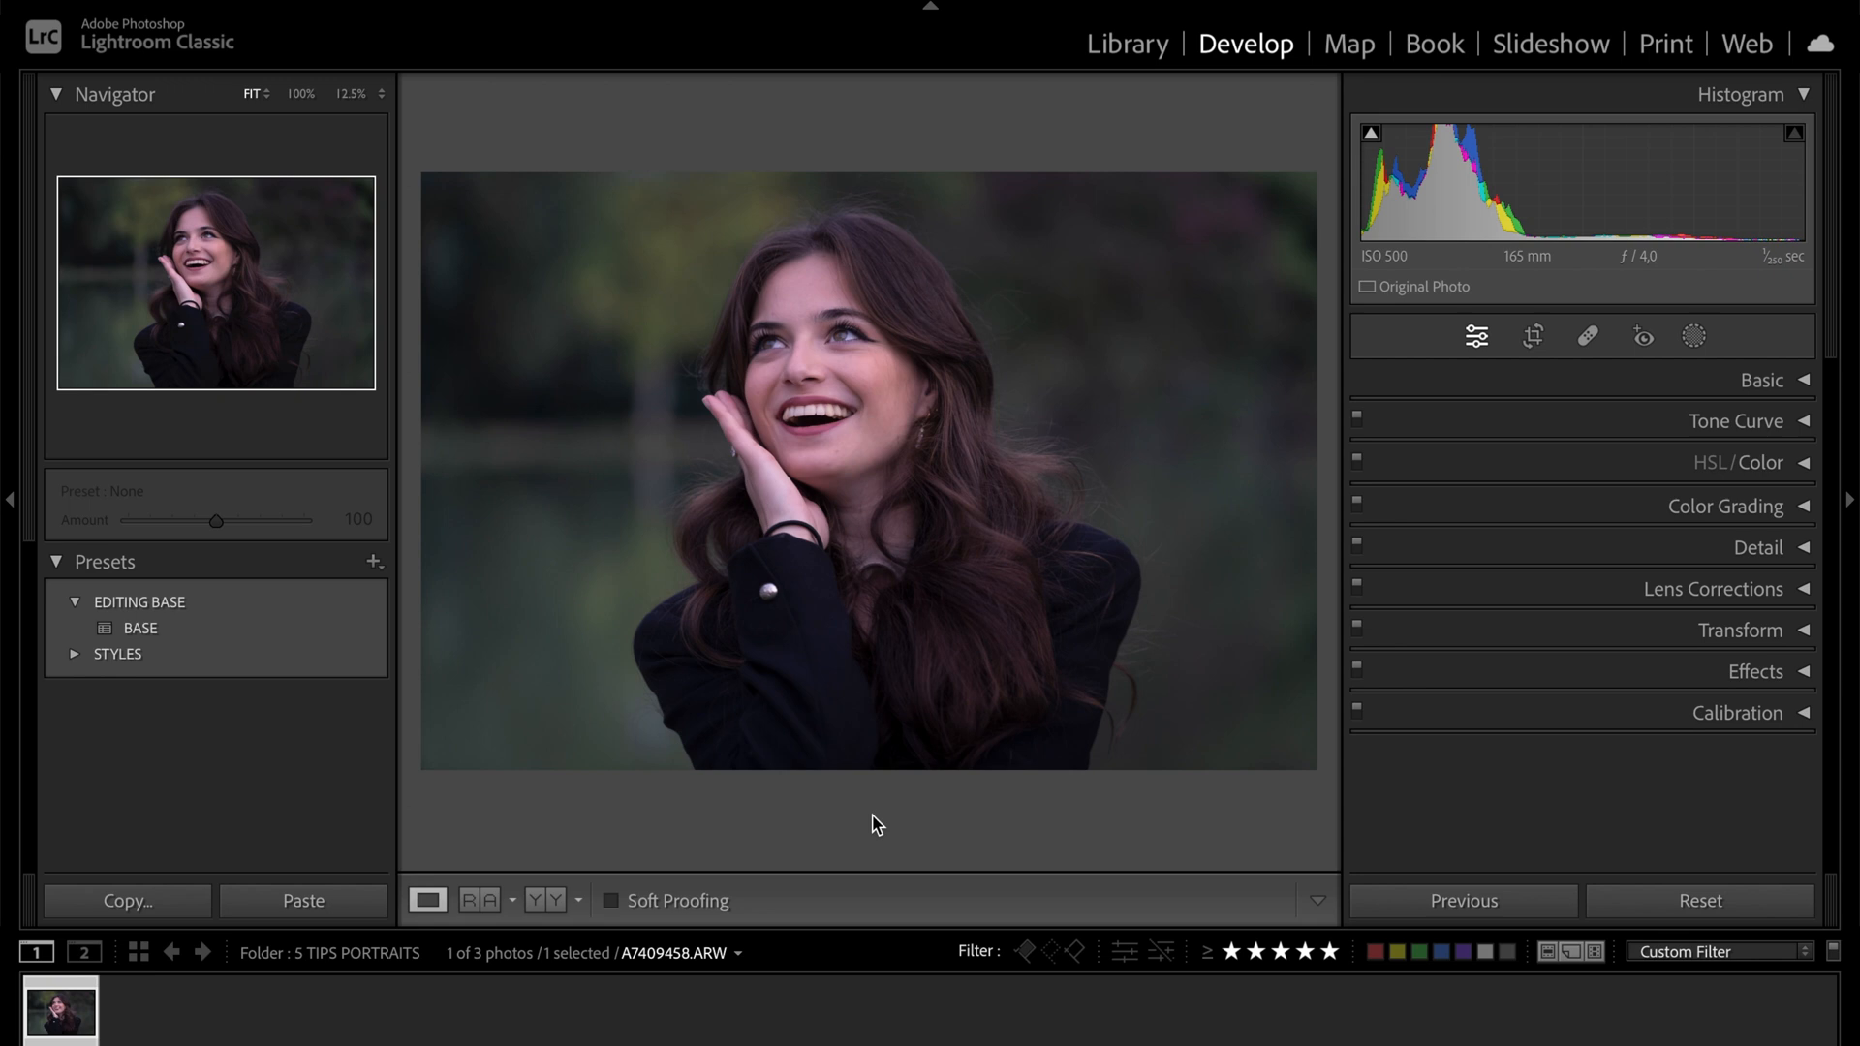
{"action": "key", "text": "backslash"}
{"action": "key", "text": "backslash"}
Step: Create a Select Subject mask on the woman and set its Exposure to 0,26 and Shadows to 19
{"action": "left_click", "coordinate": [1693, 337]}
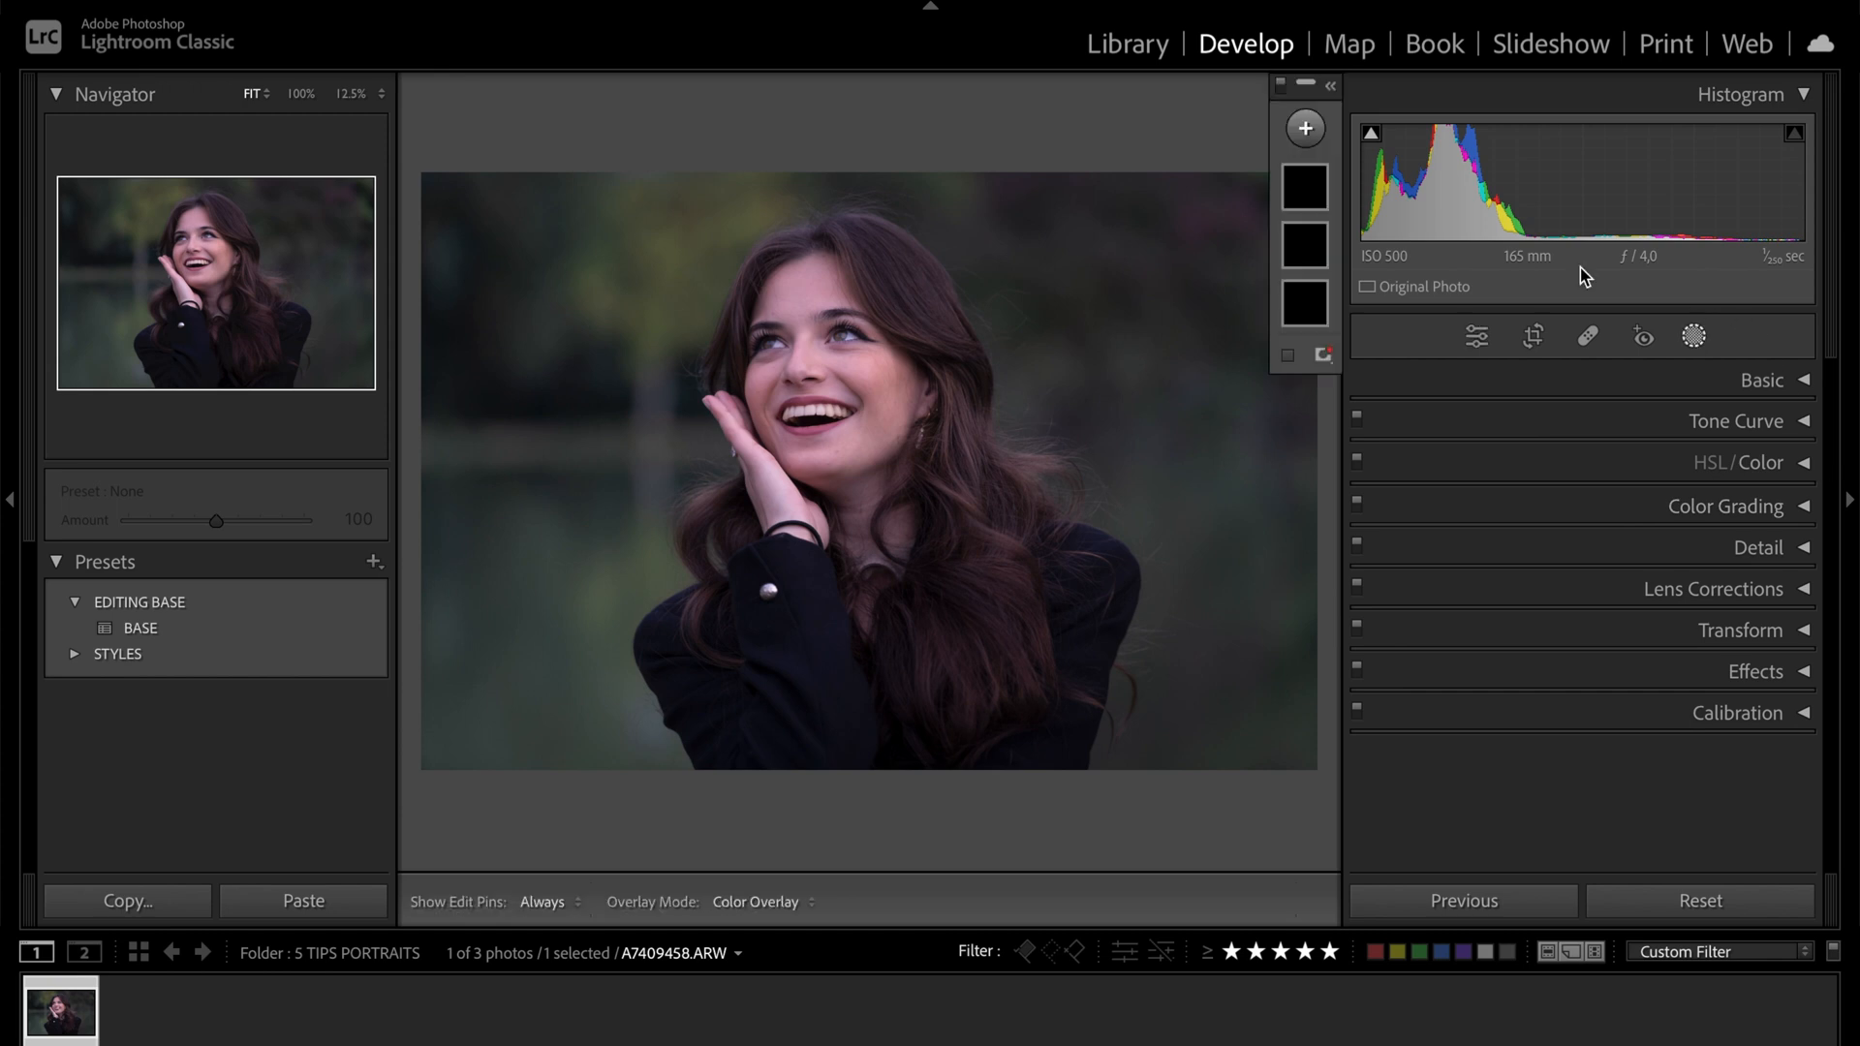
{"action": "left_click", "coordinate": [1305, 128]}
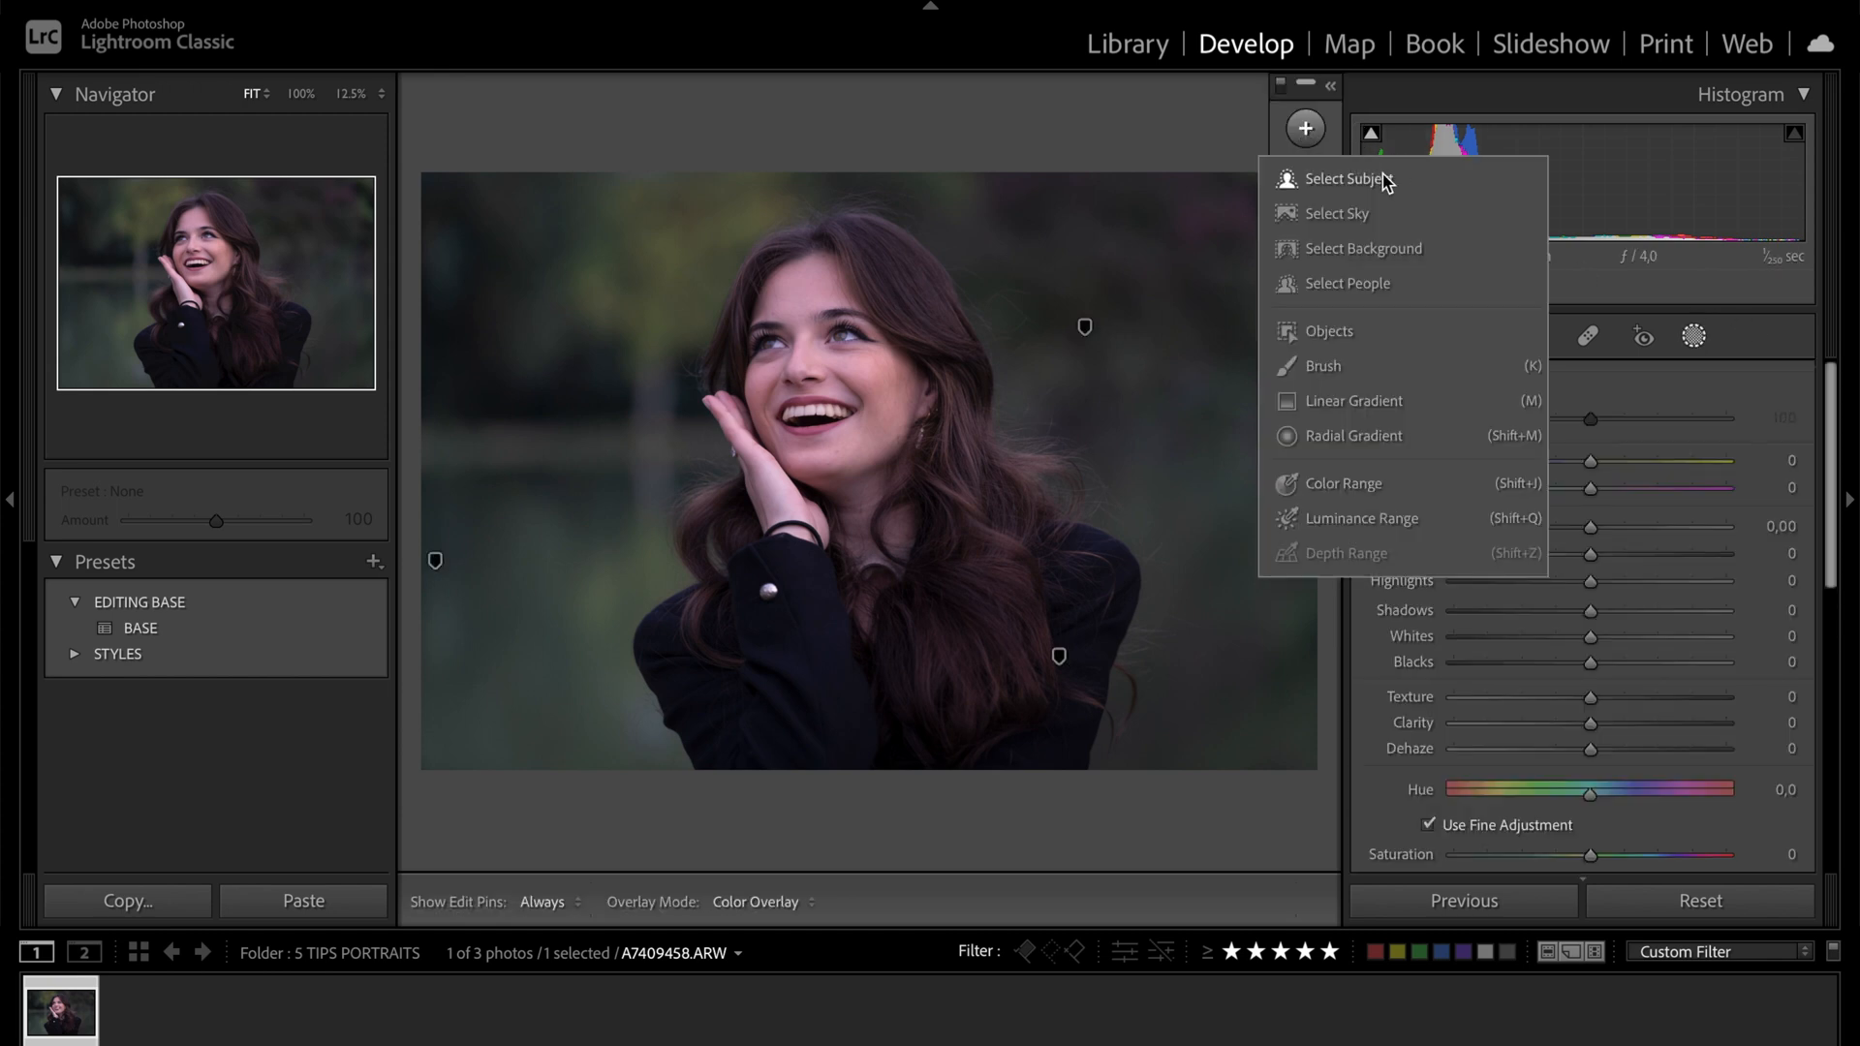
{"action": "left_click", "coordinate": [1356, 178]}
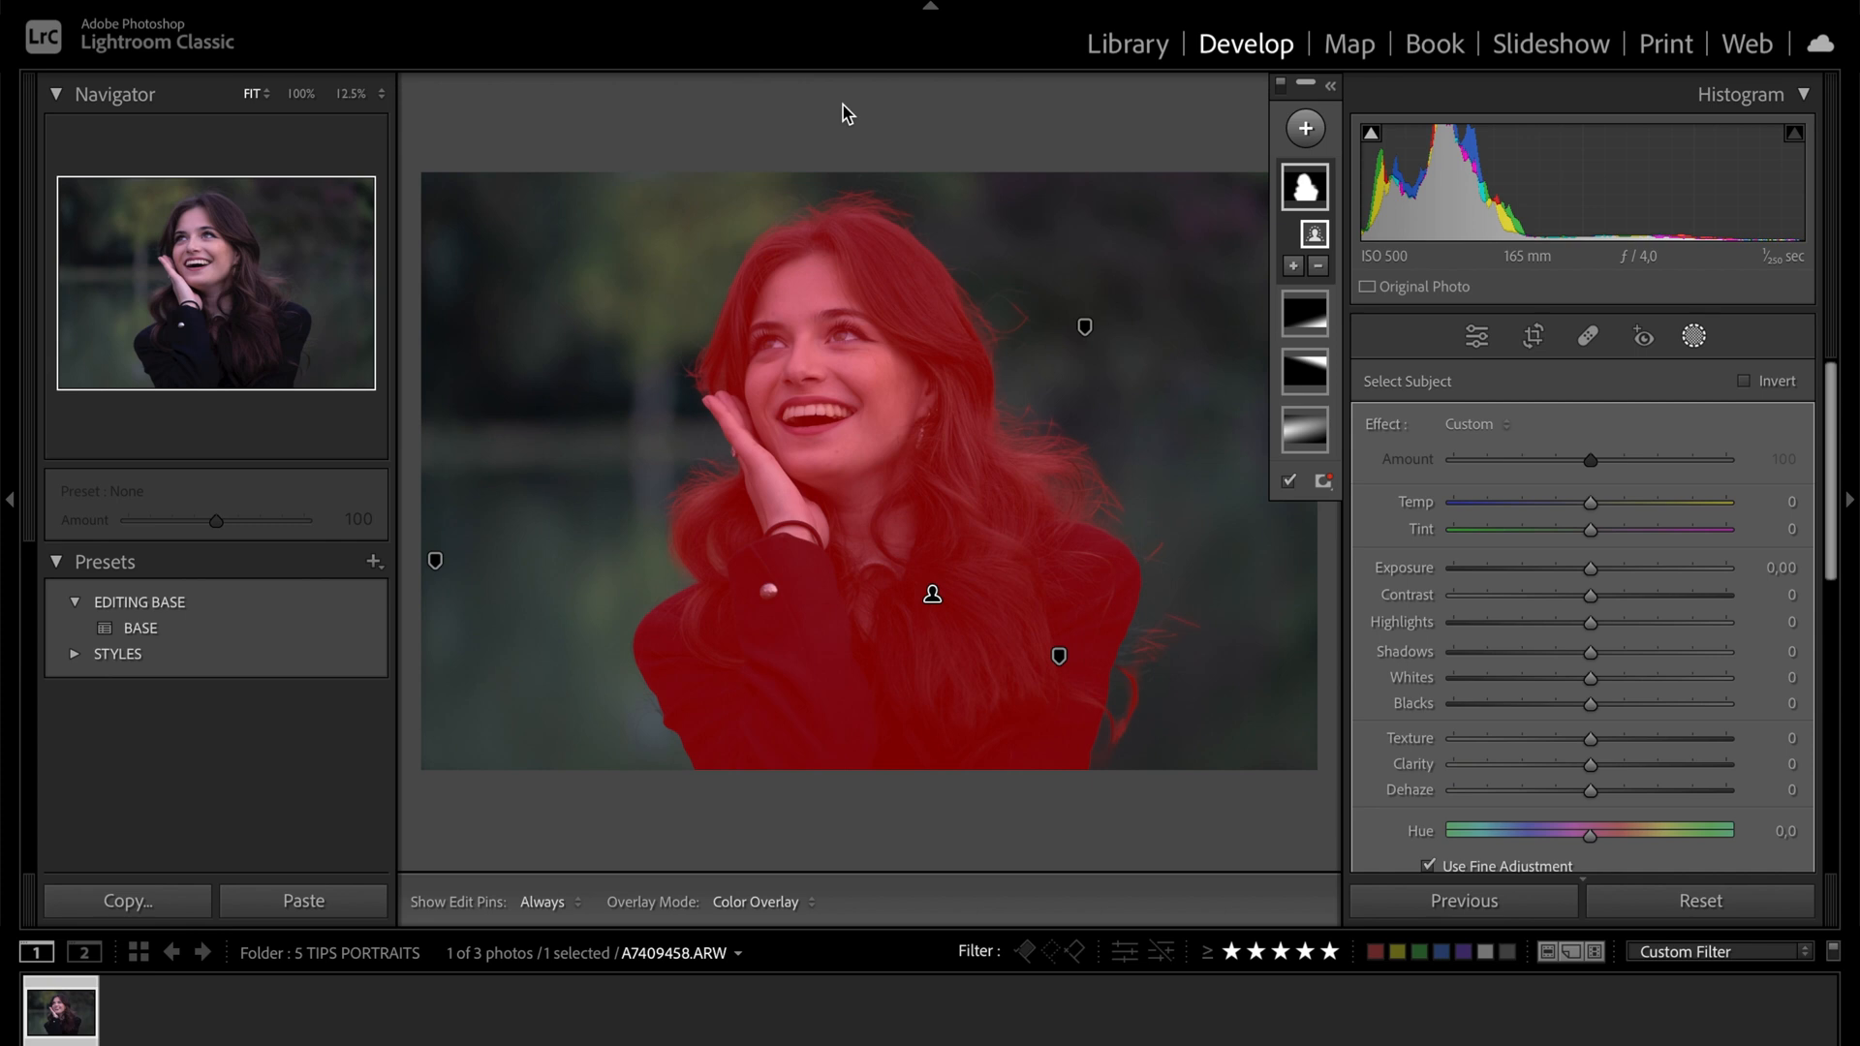
{"action": "key", "text": "o"}
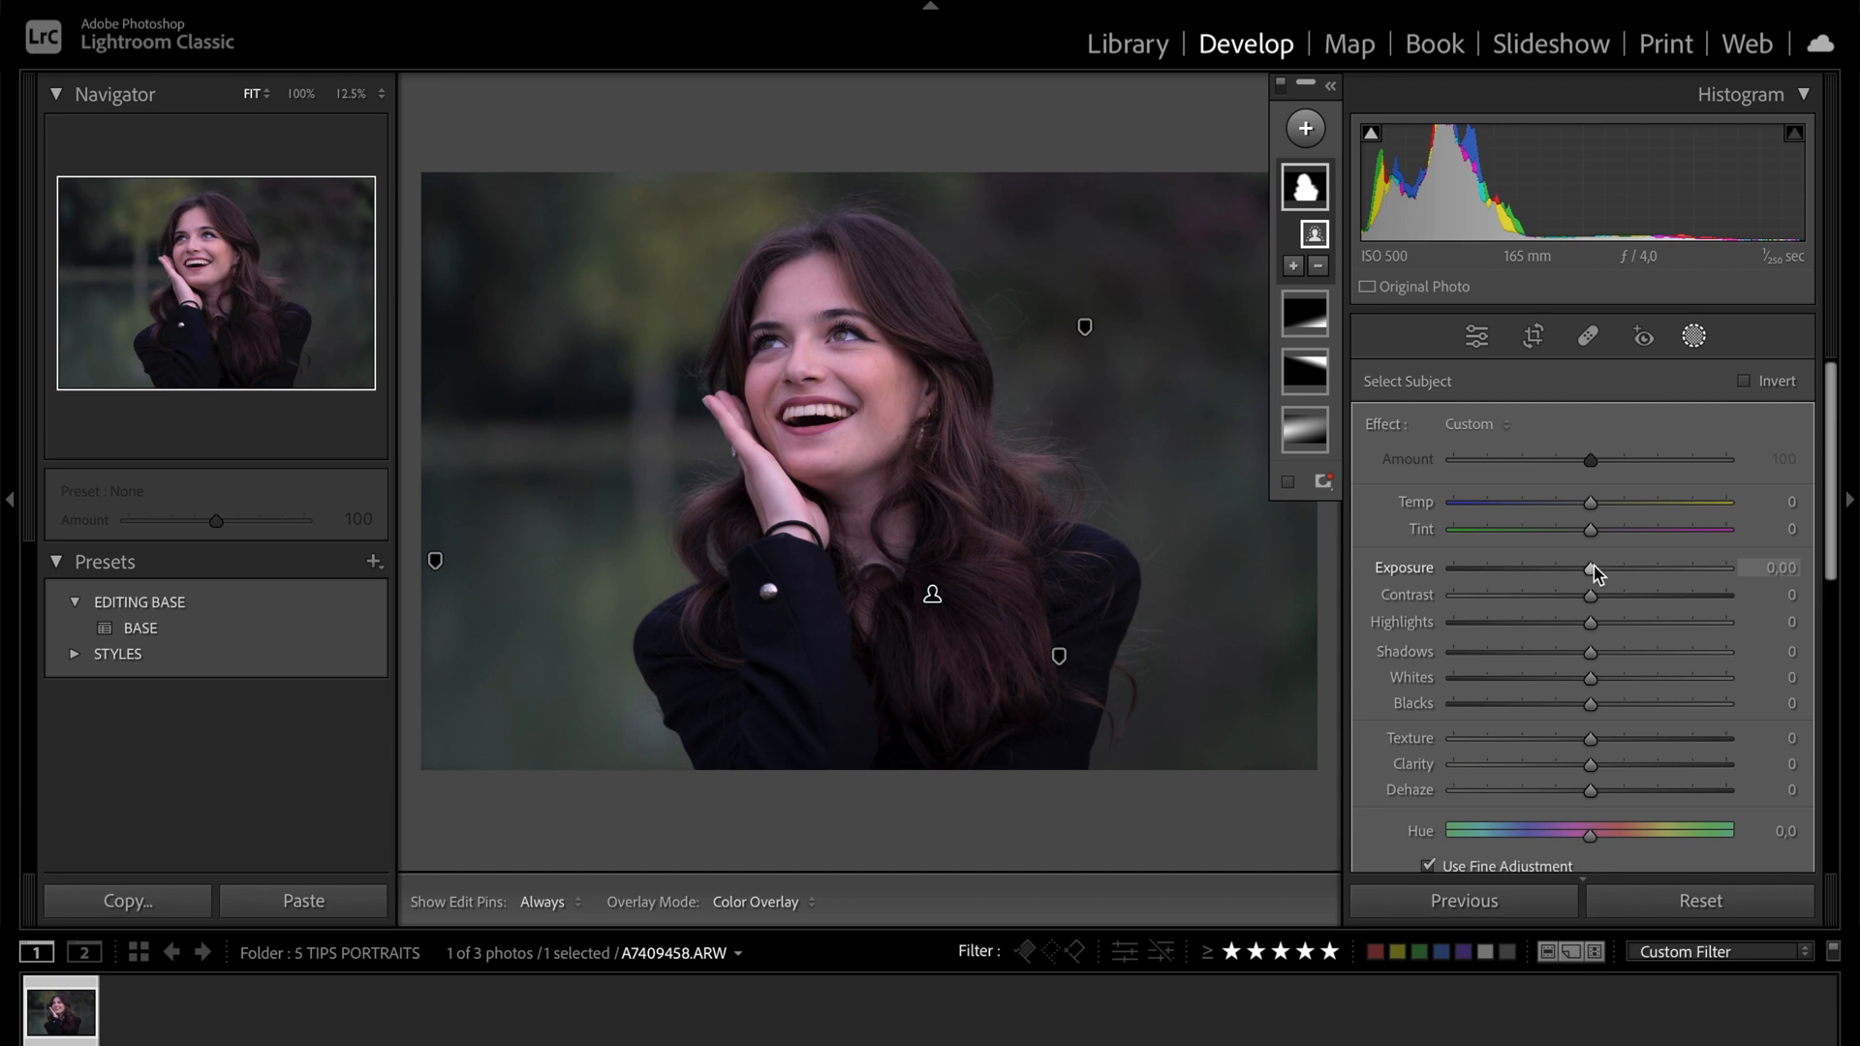
{"action": "left_click_drag", "start_coordinate": [1594, 566], "coordinate": [1602, 567]}
{"action": "mouse_move", "coordinate": [1592, 652]}
{"action": "left_mouse_down"}
{"action": "mouse_move", "coordinate": [1616, 654]}
{"action": "mouse_move", "coordinate": [1589, 626]}
{"action": "left_mouse_up"}
{"action": "double_click", "coordinate": [1402, 623]}
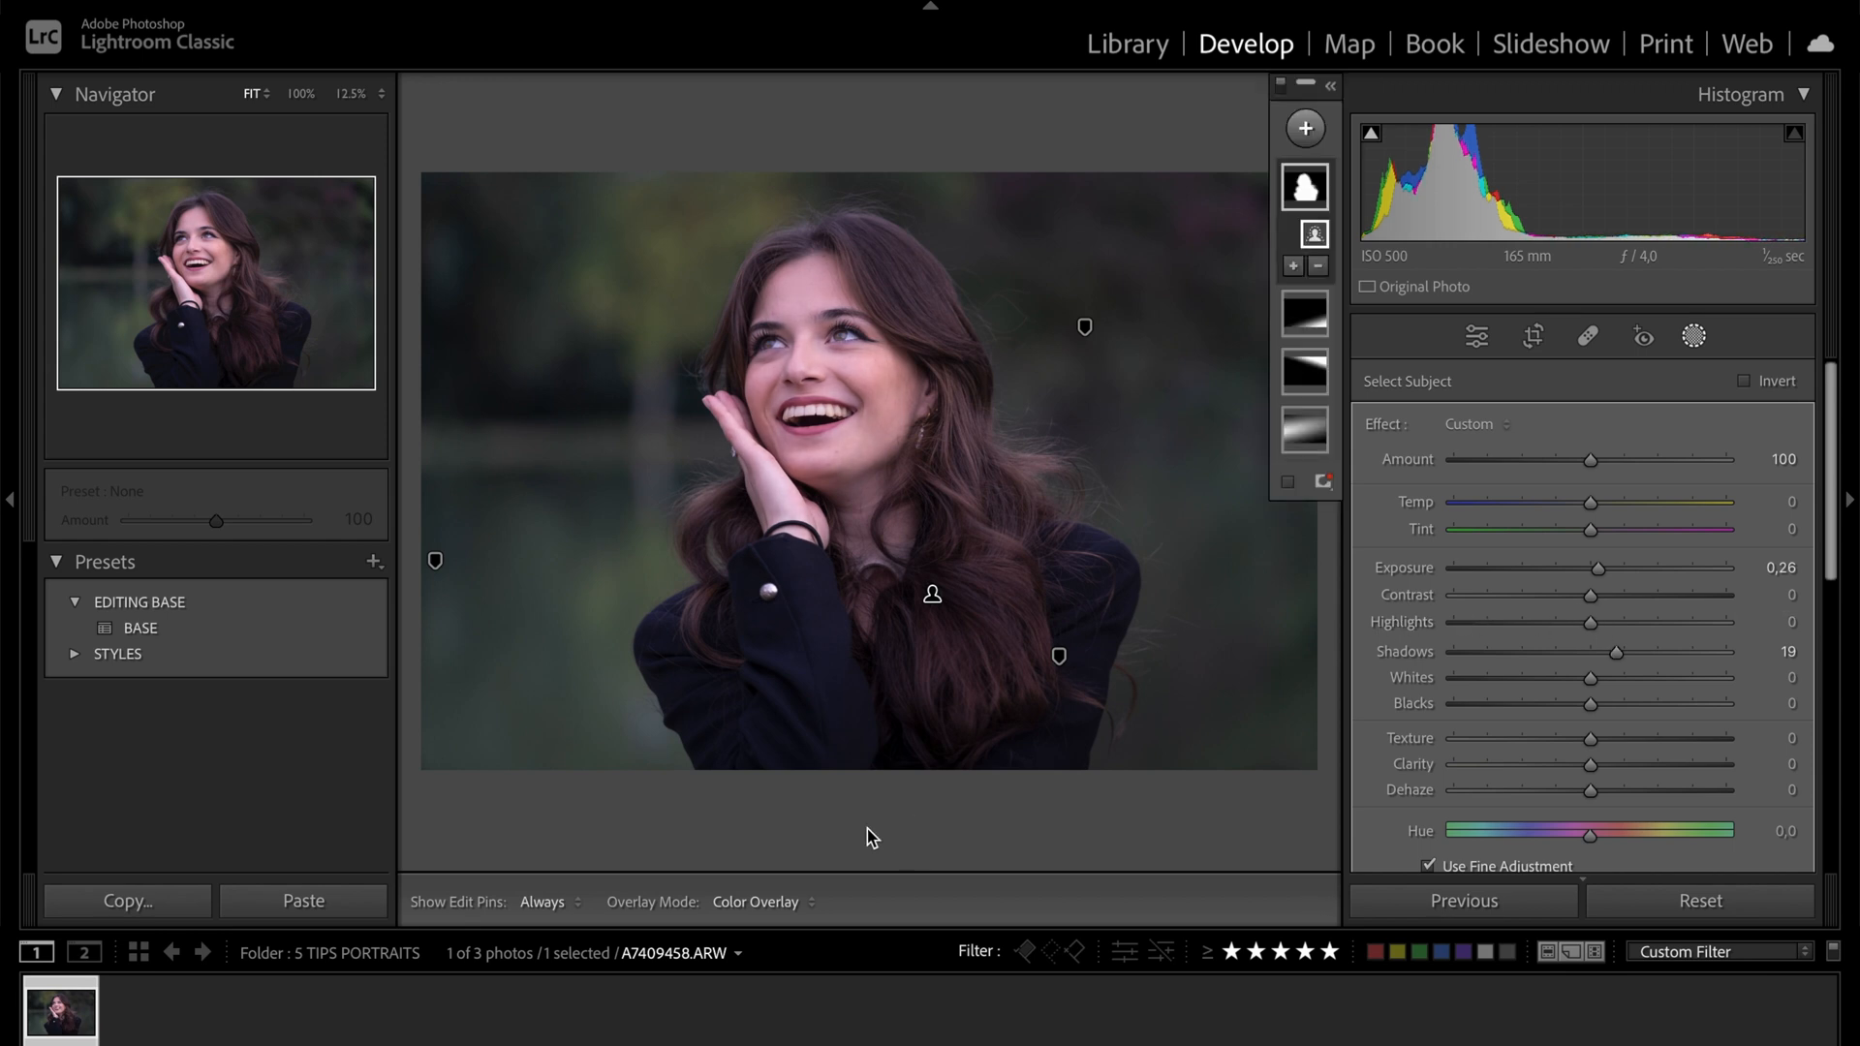
Step: Toggle the subject mask's visibility off and on to compare its effect
{"action": "left_click", "coordinate": [1331, 86]}
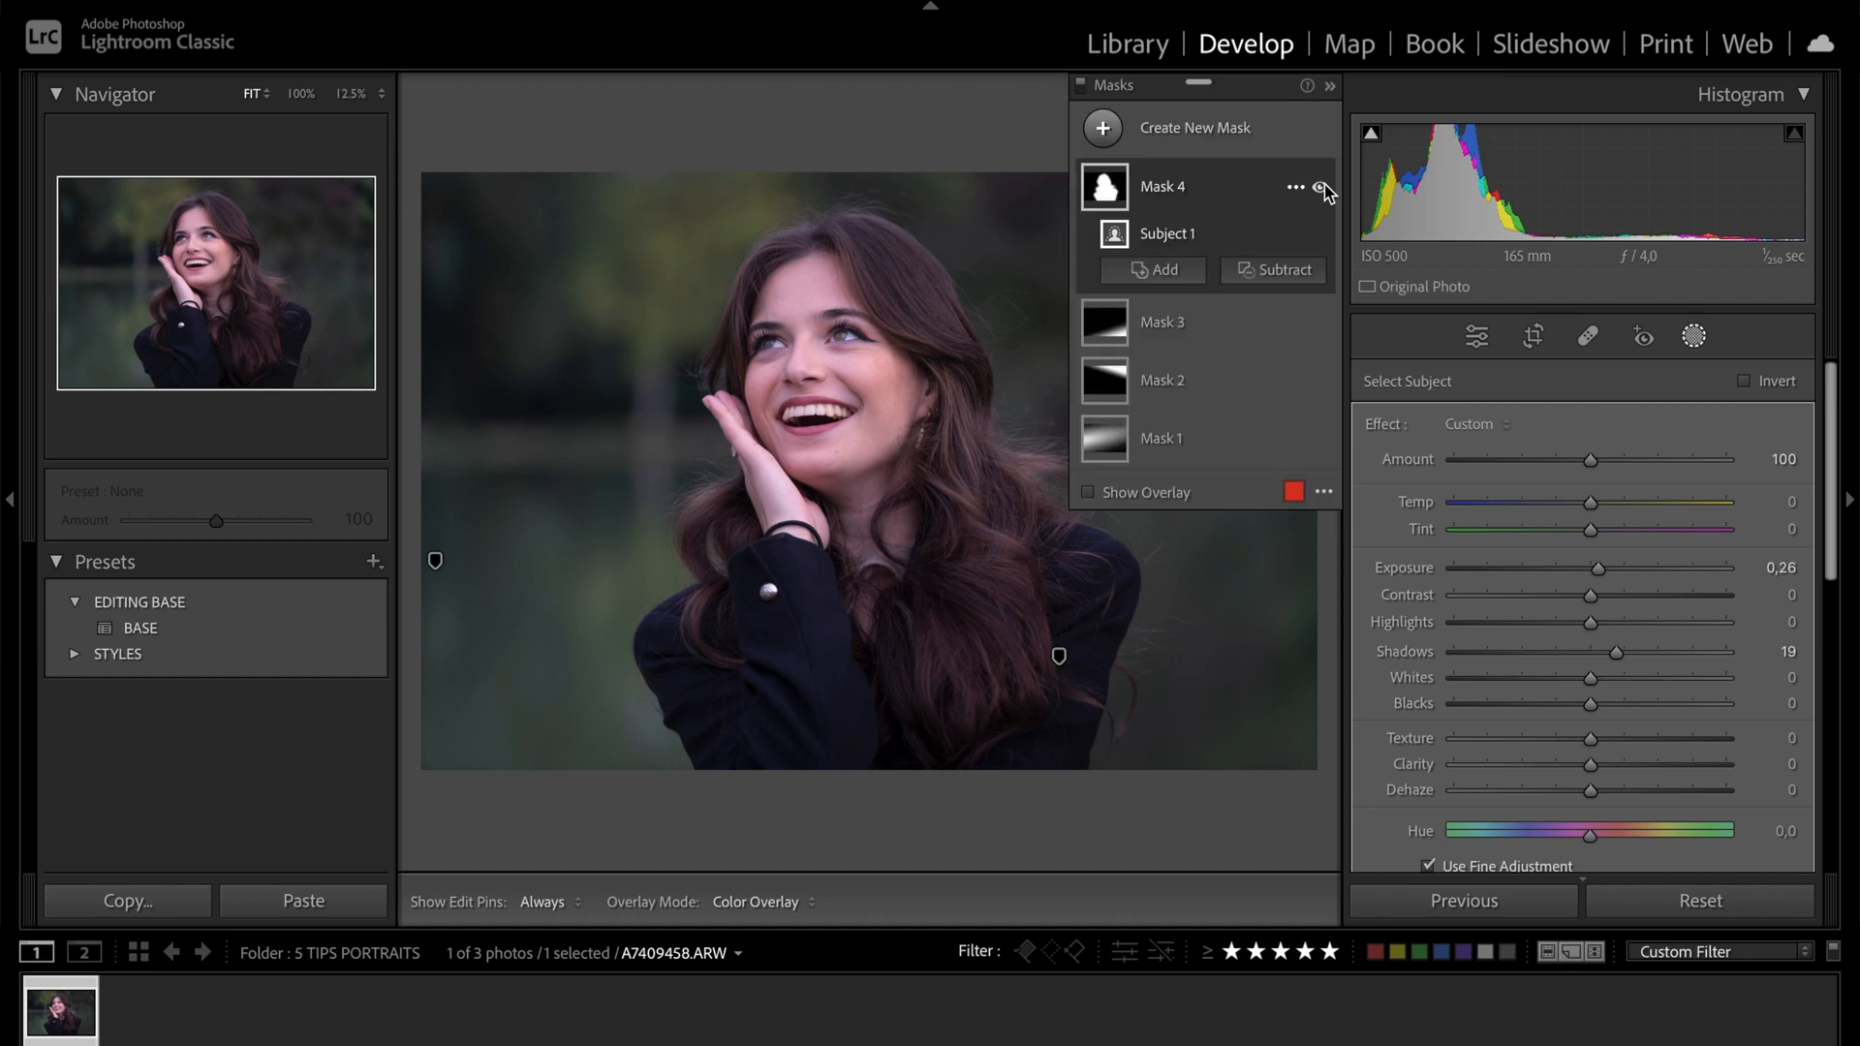
{"action": "left_click", "coordinate": [1321, 188]}
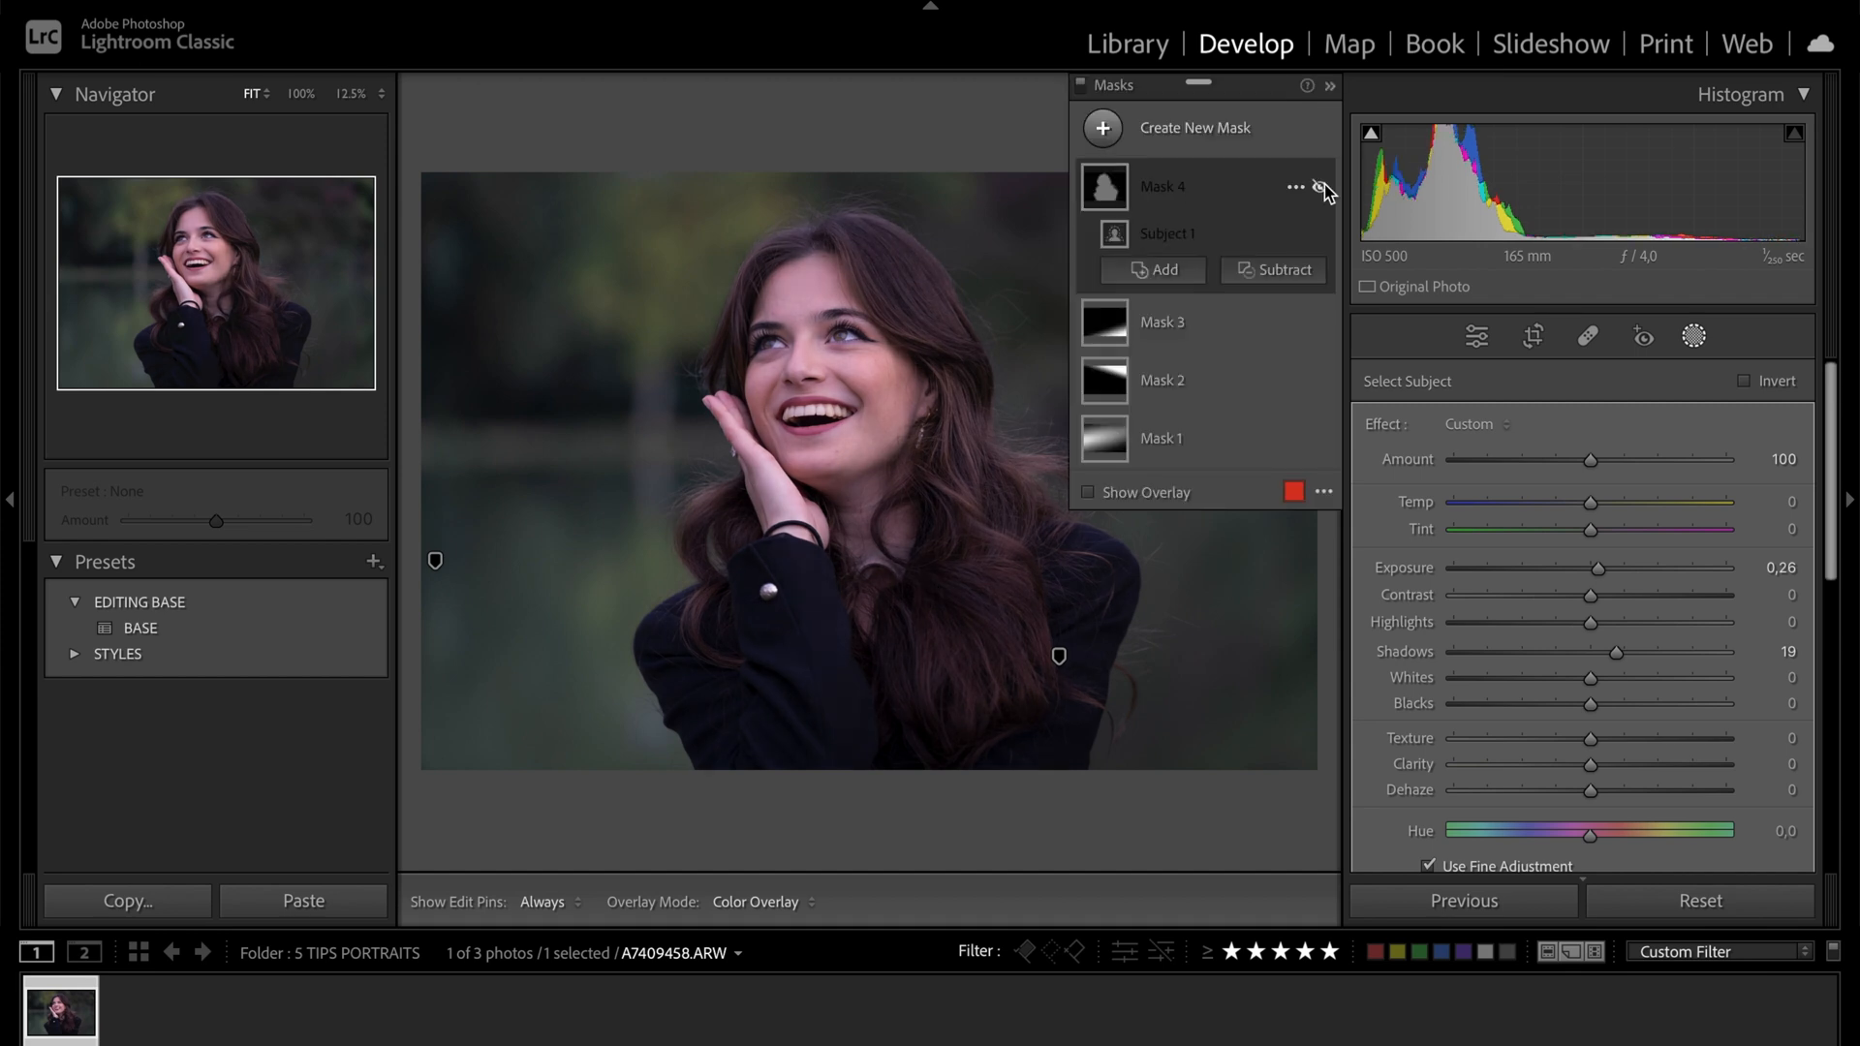
{"action": "left_click", "coordinate": [1321, 188]}
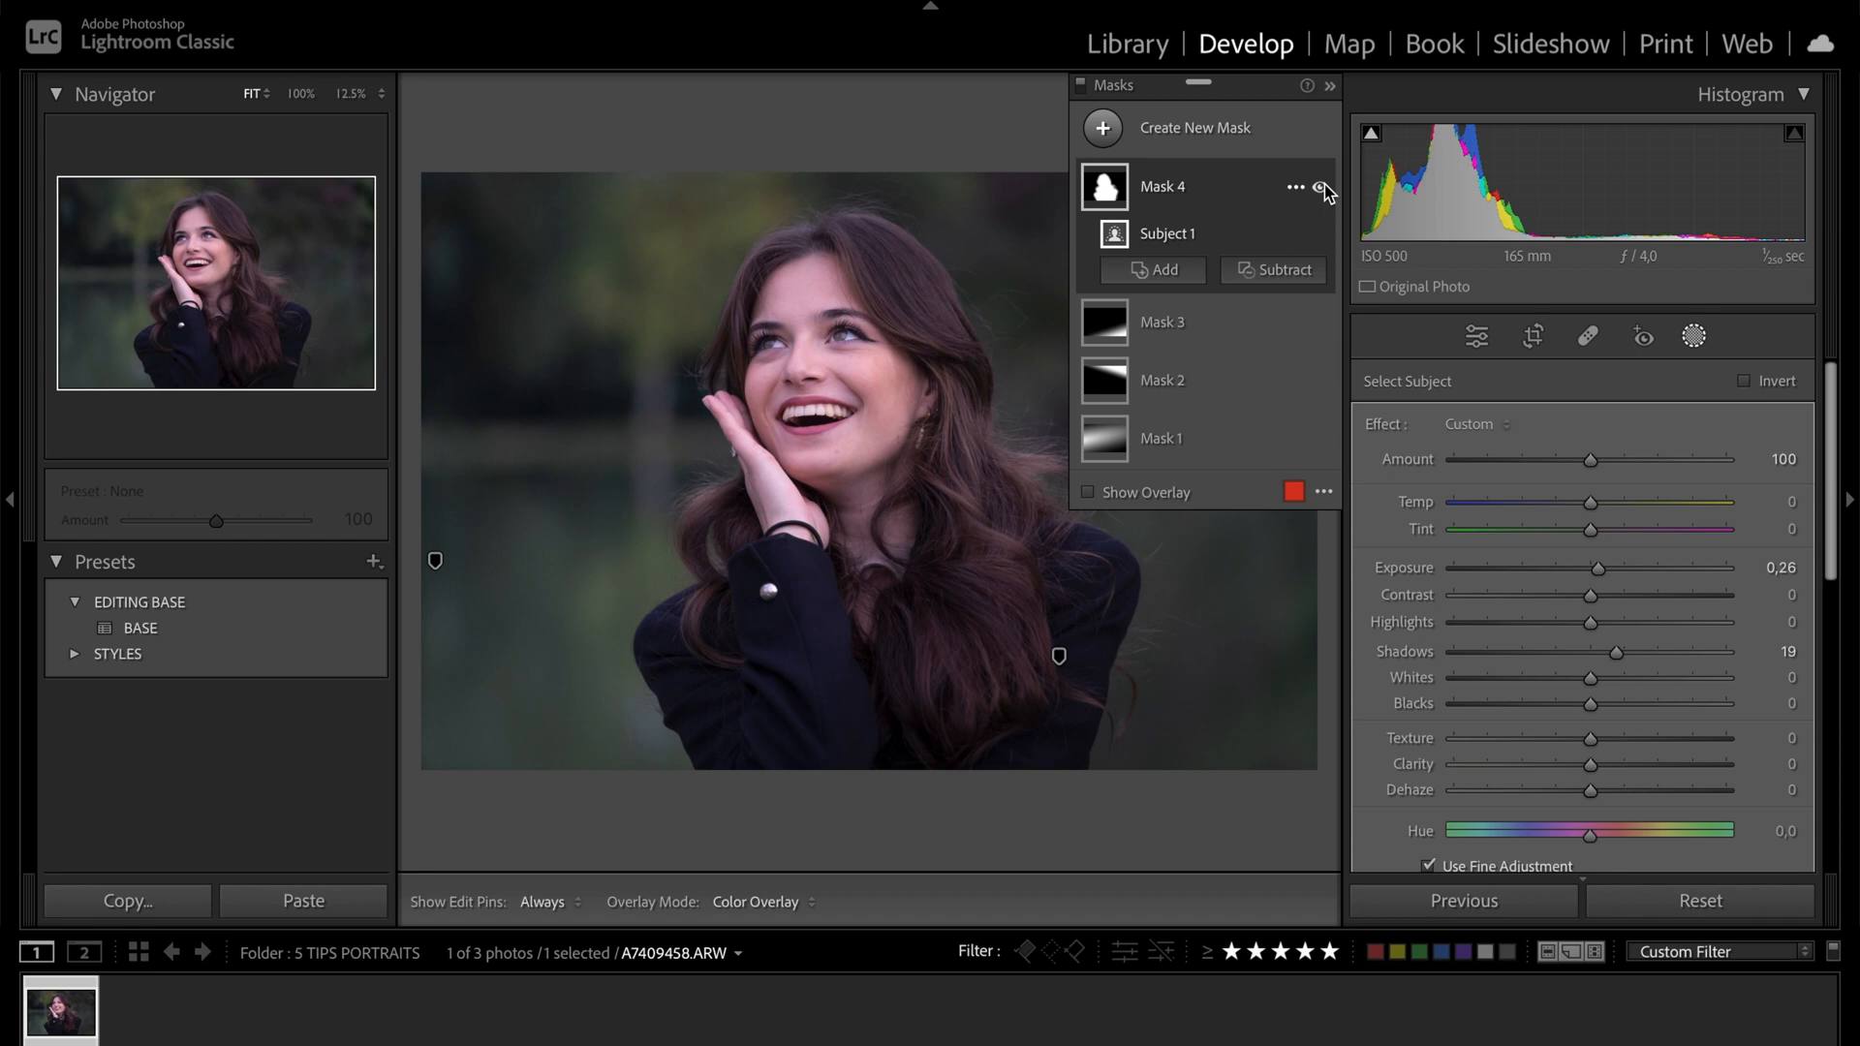
{"action": "left_click", "coordinate": [1330, 87]}
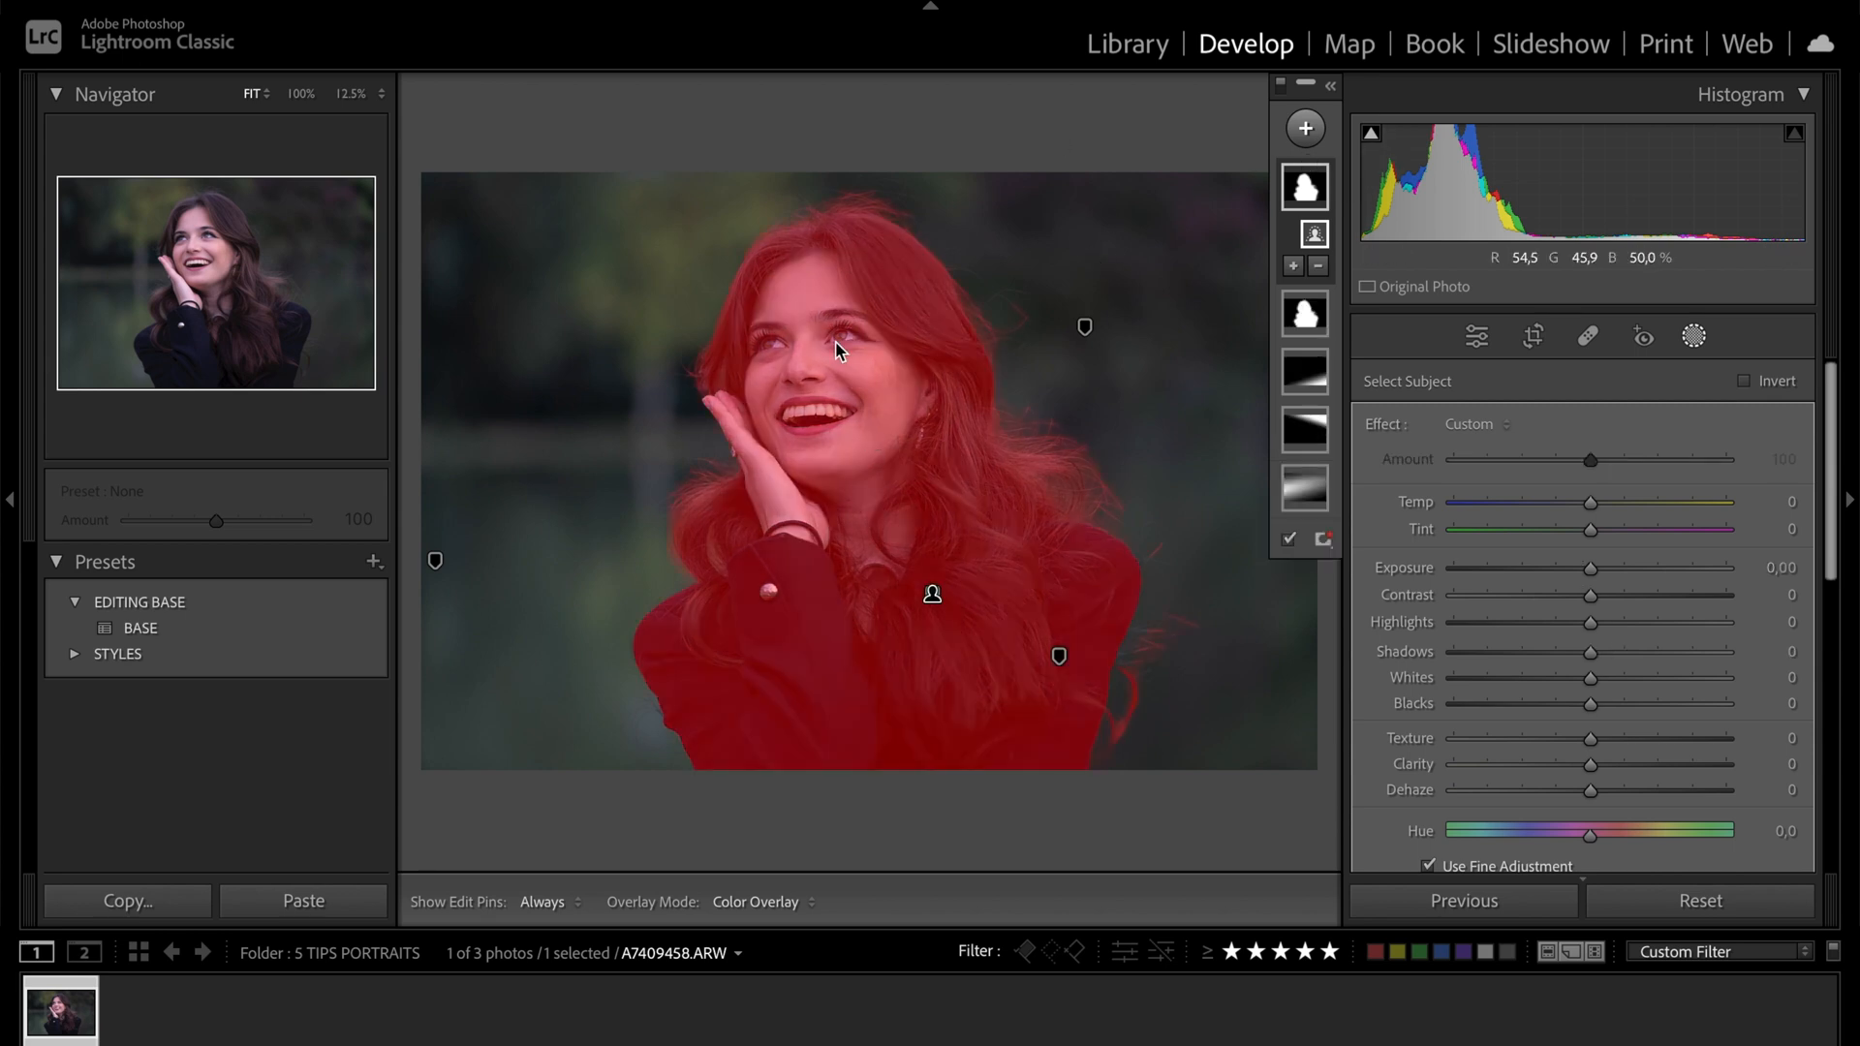
Step: Invert the new subject mask to cover the background and set its Exposure to −0,18
{"action": "left_click", "coordinate": [1771, 381]}
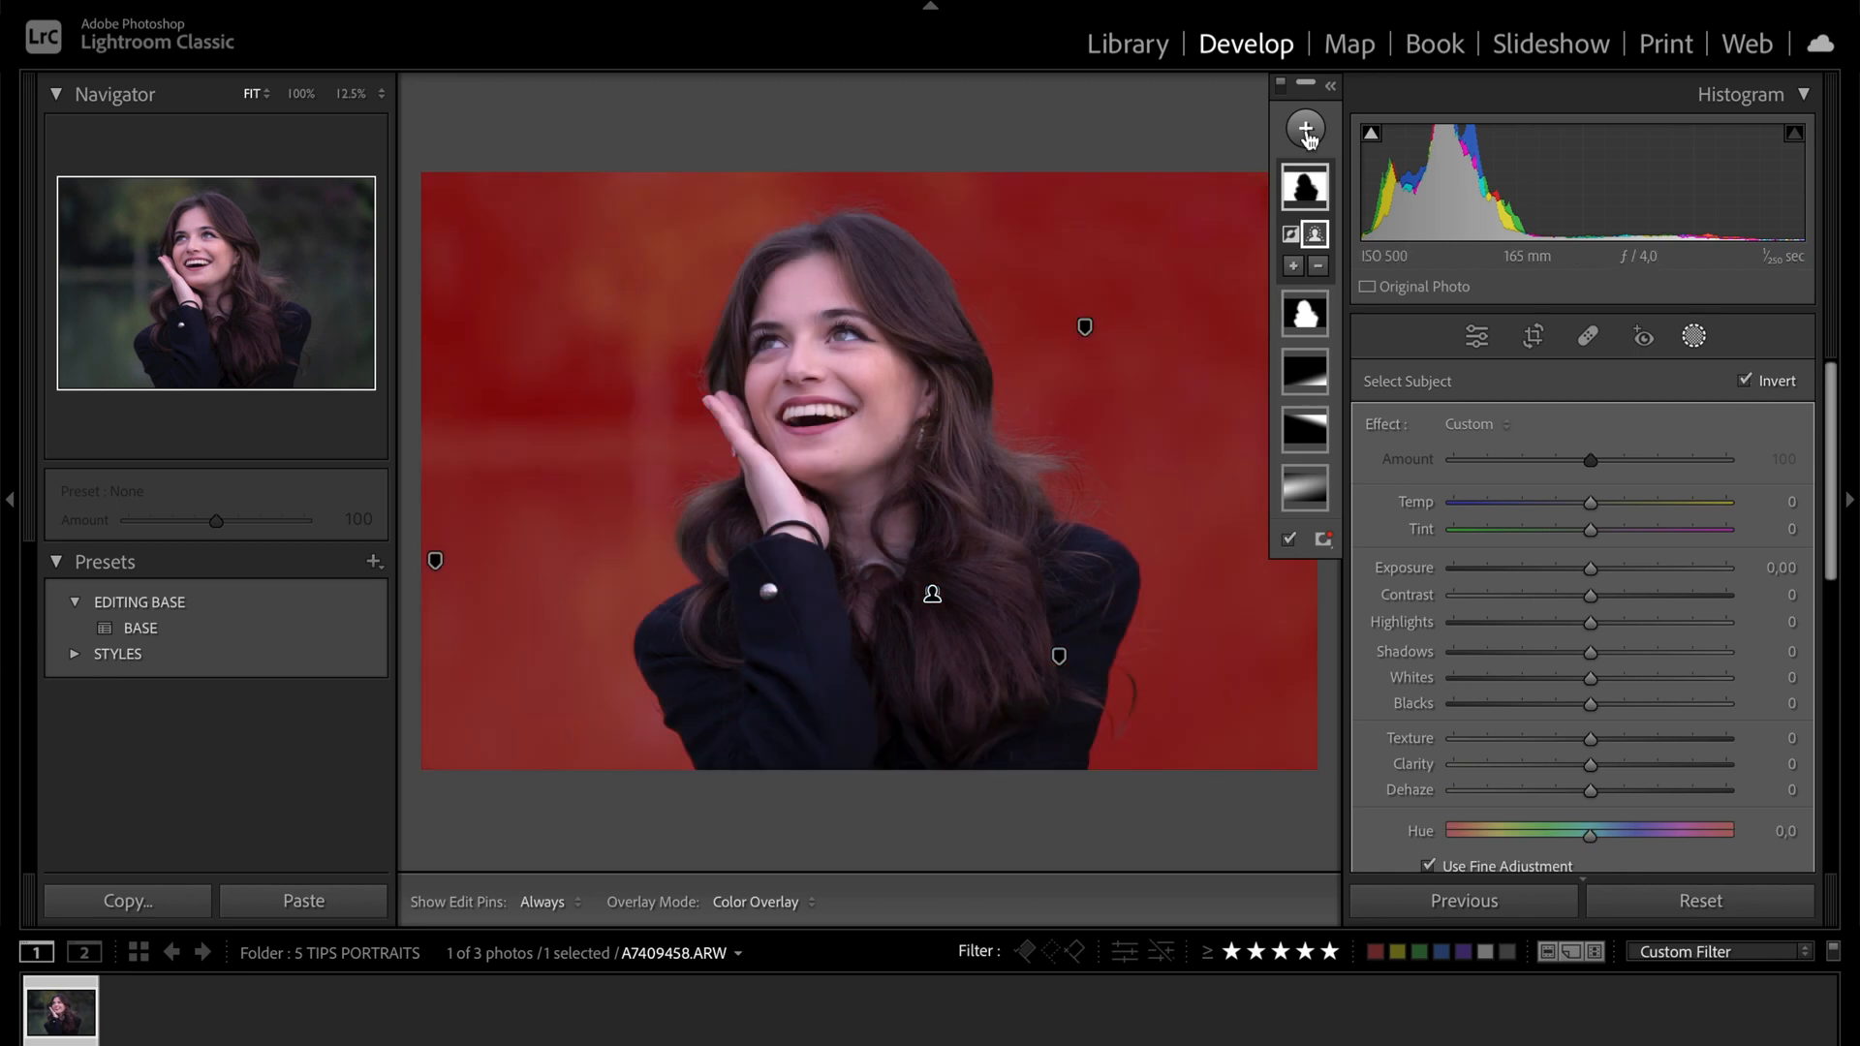
{"action": "left_click_drag", "start_coordinate": [1591, 569], "coordinate": [1591, 571]}
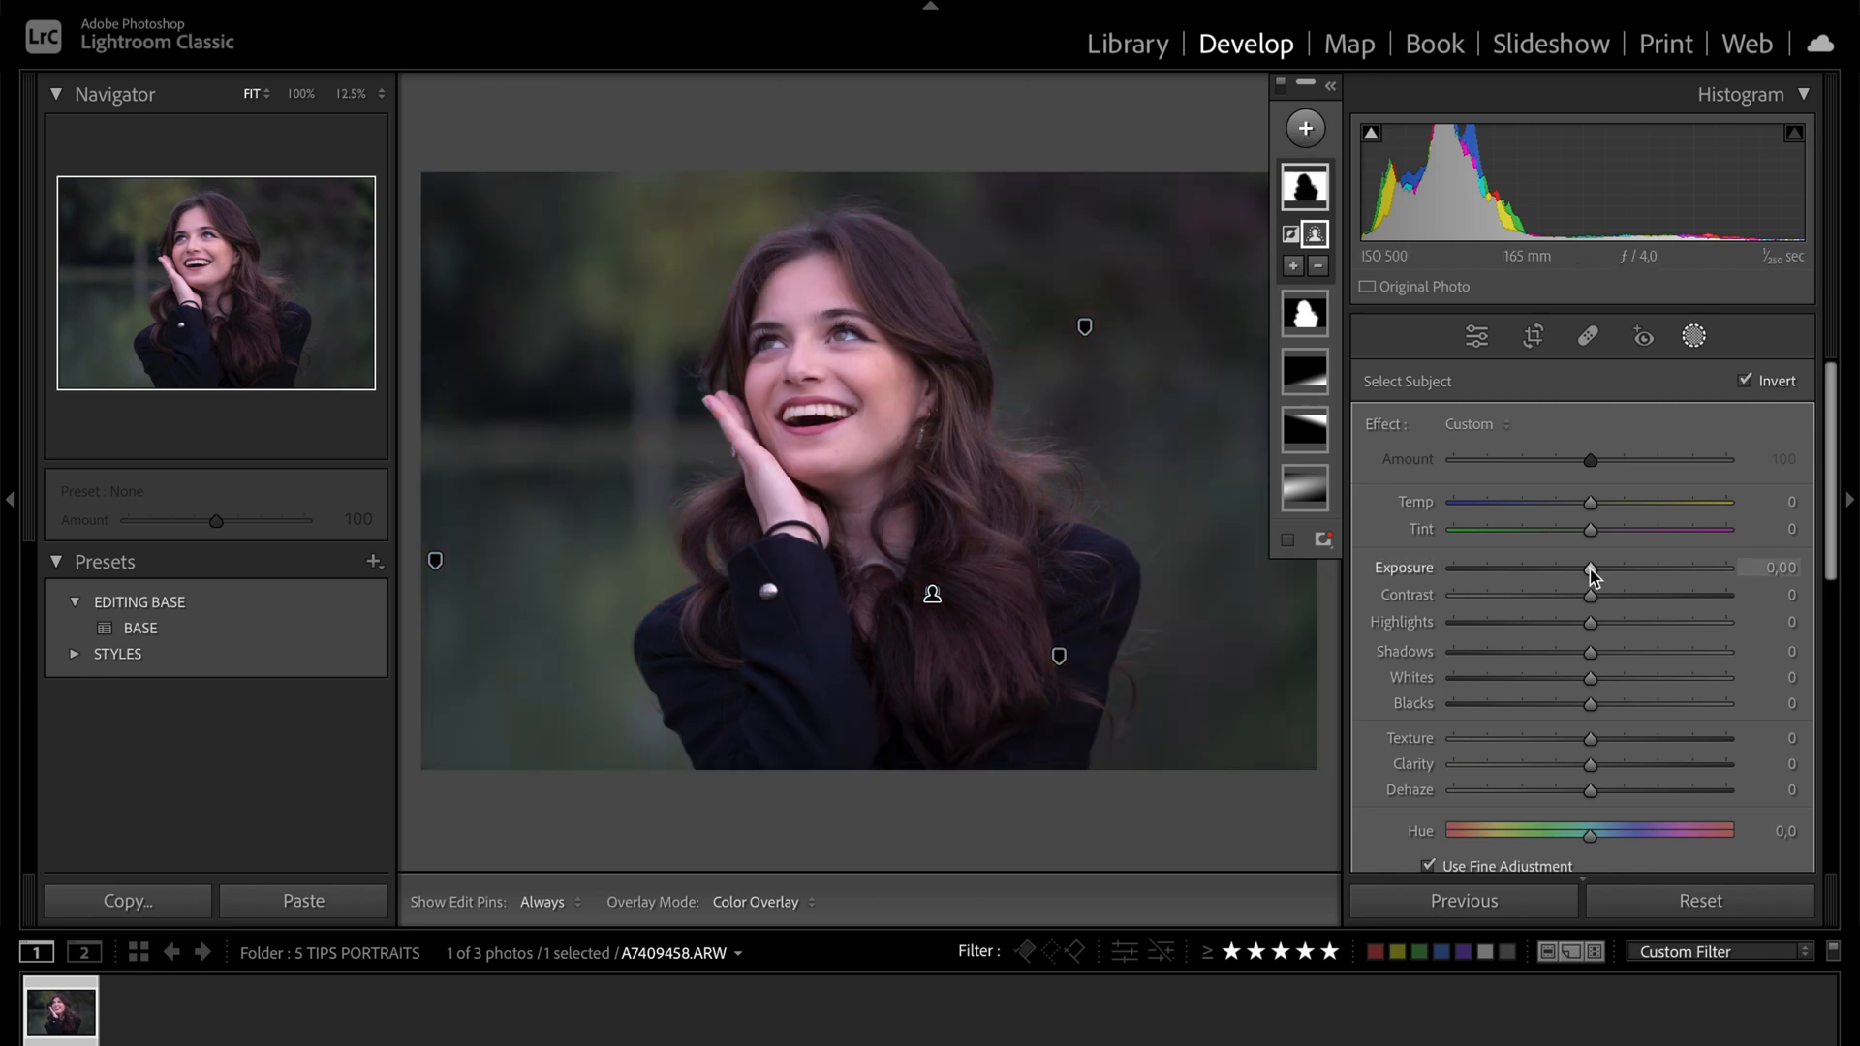
{"action": "left_click_drag", "start_coordinate": [1593, 576], "coordinate": [1581, 571]}
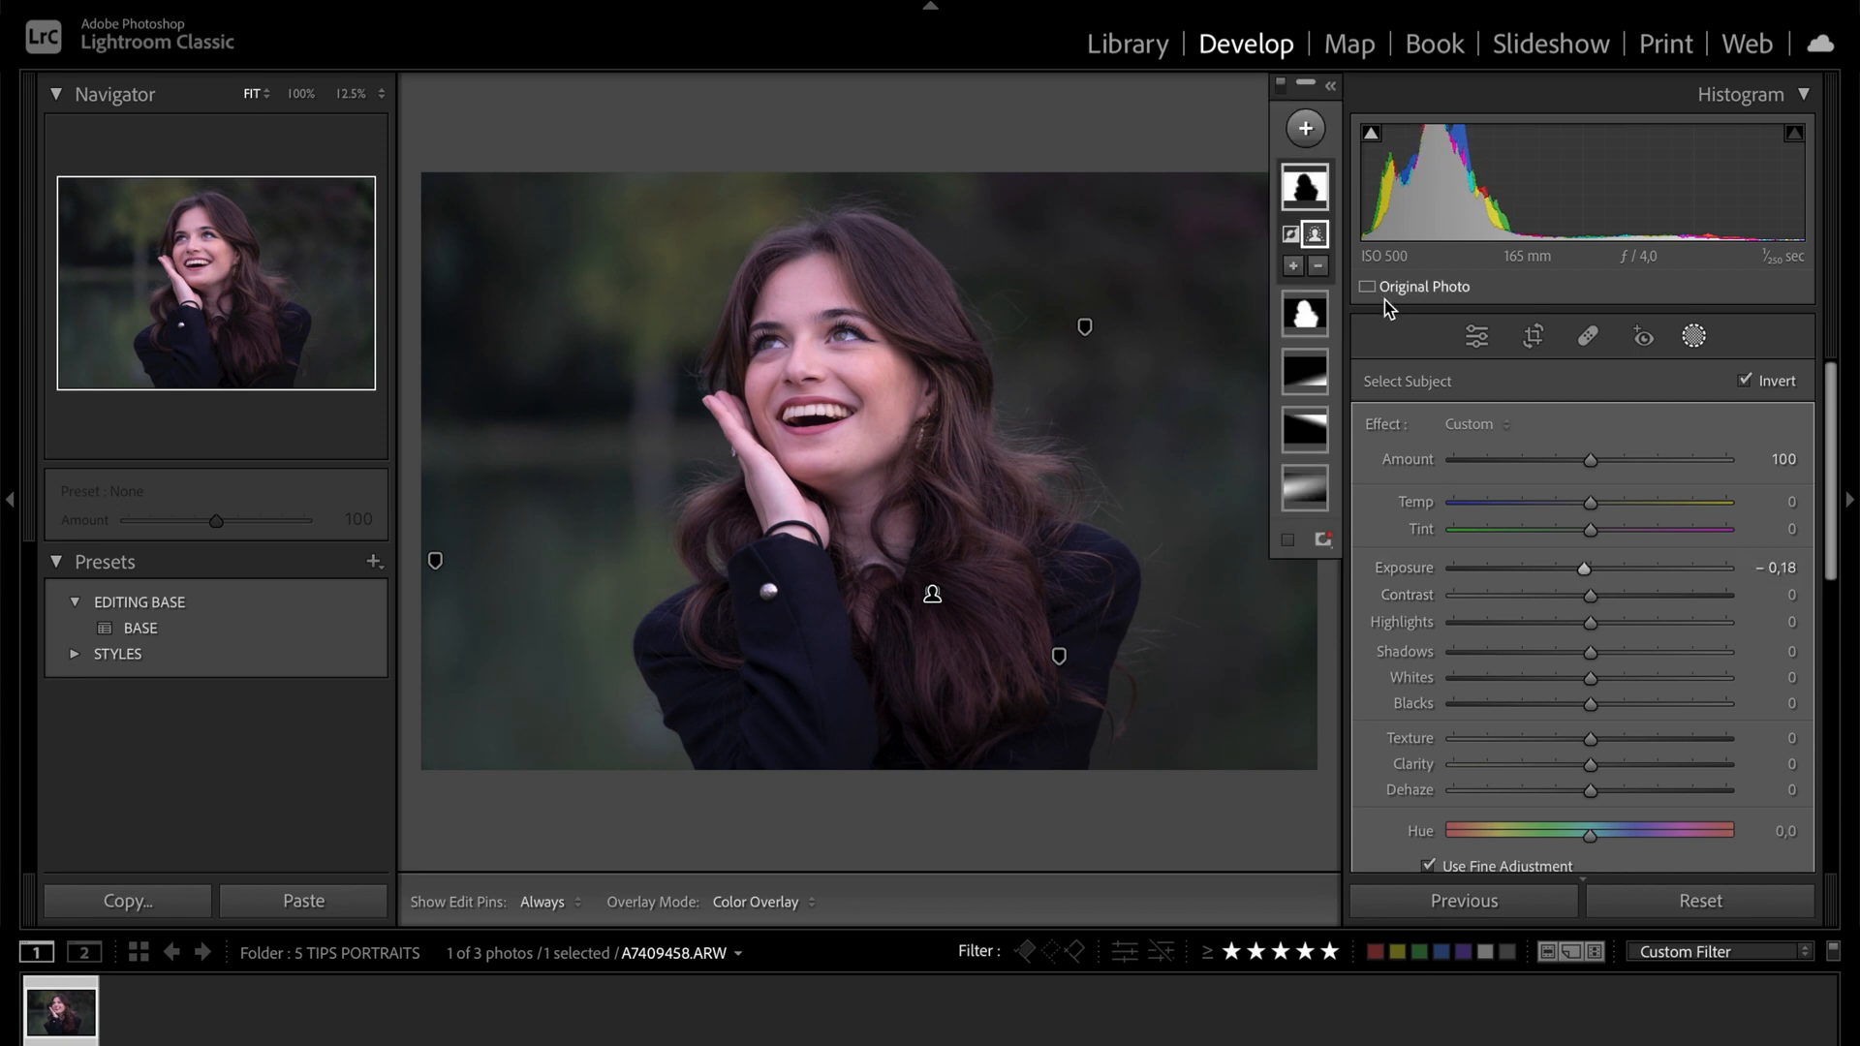
Step: Hide and show the inverted background mask to compare its darkening effect
{"action": "mouse_move", "coordinate": [1348, 143]}
{"action": "left_click", "coordinate": [1321, 190]}
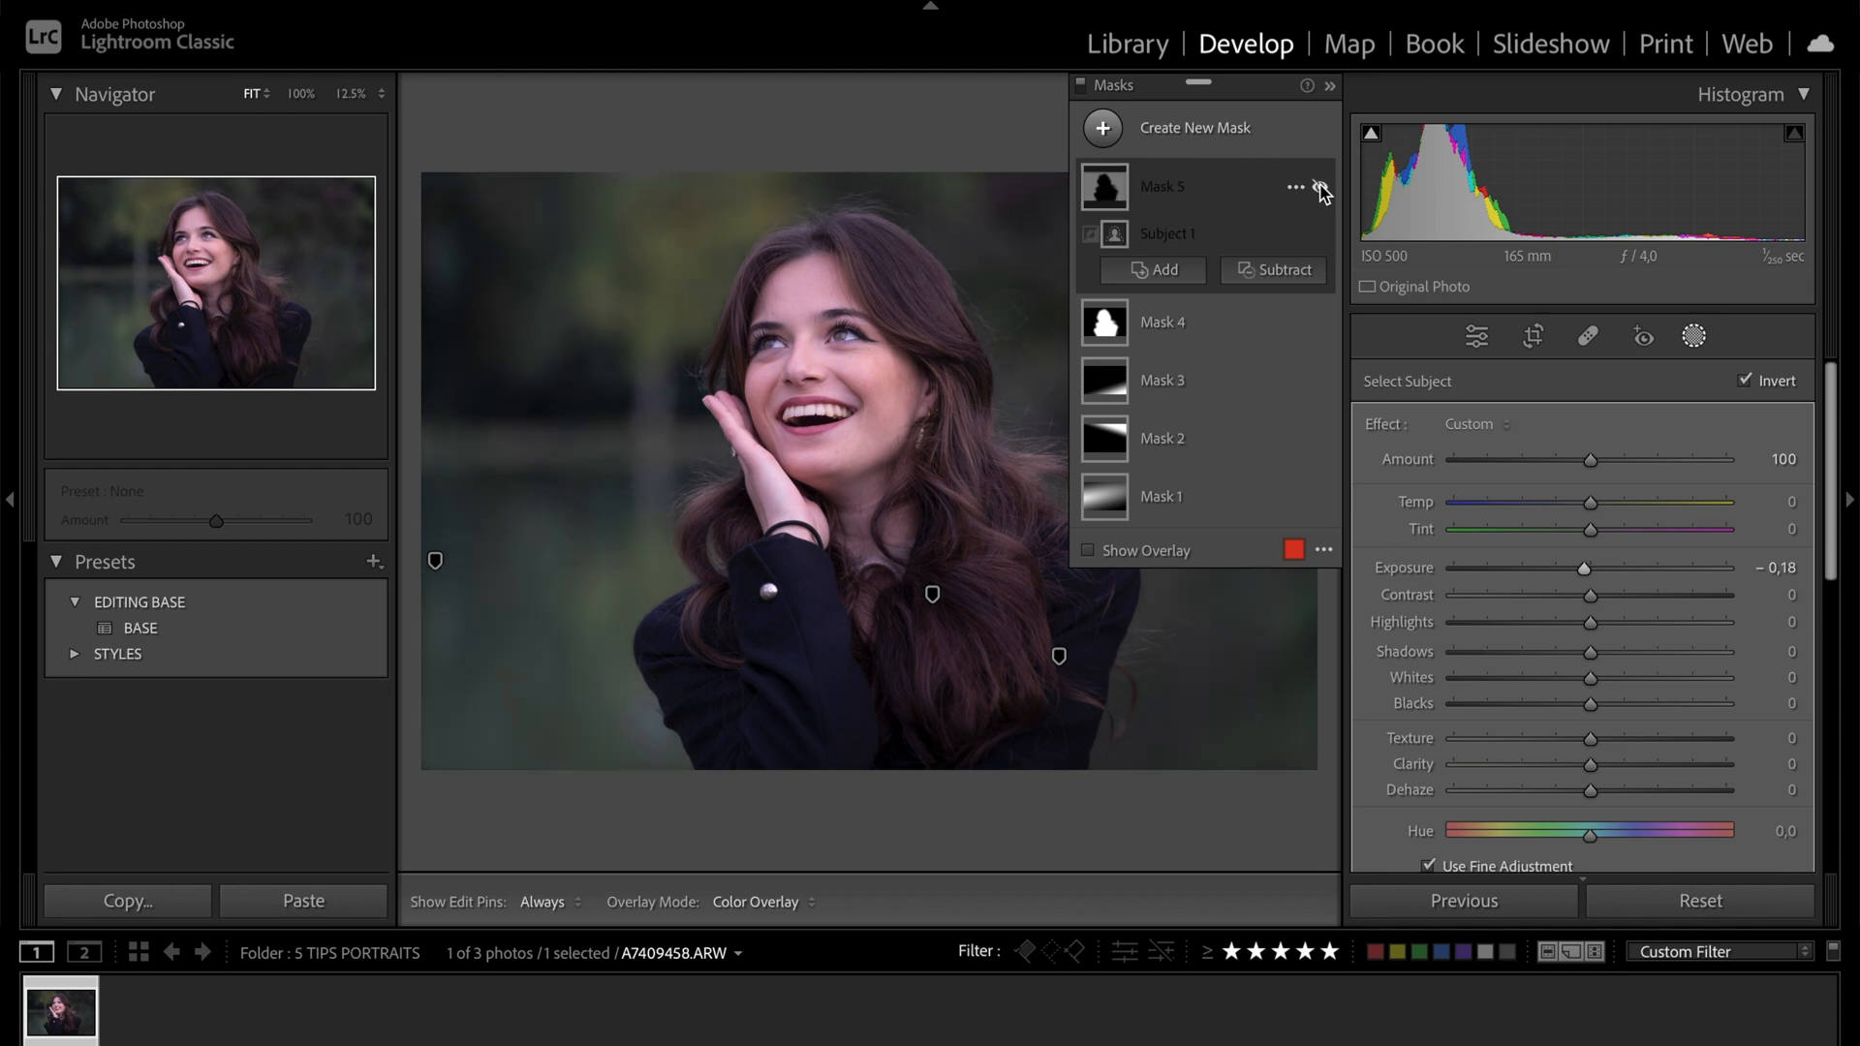
{"action": "left_click", "coordinate": [1321, 190]}
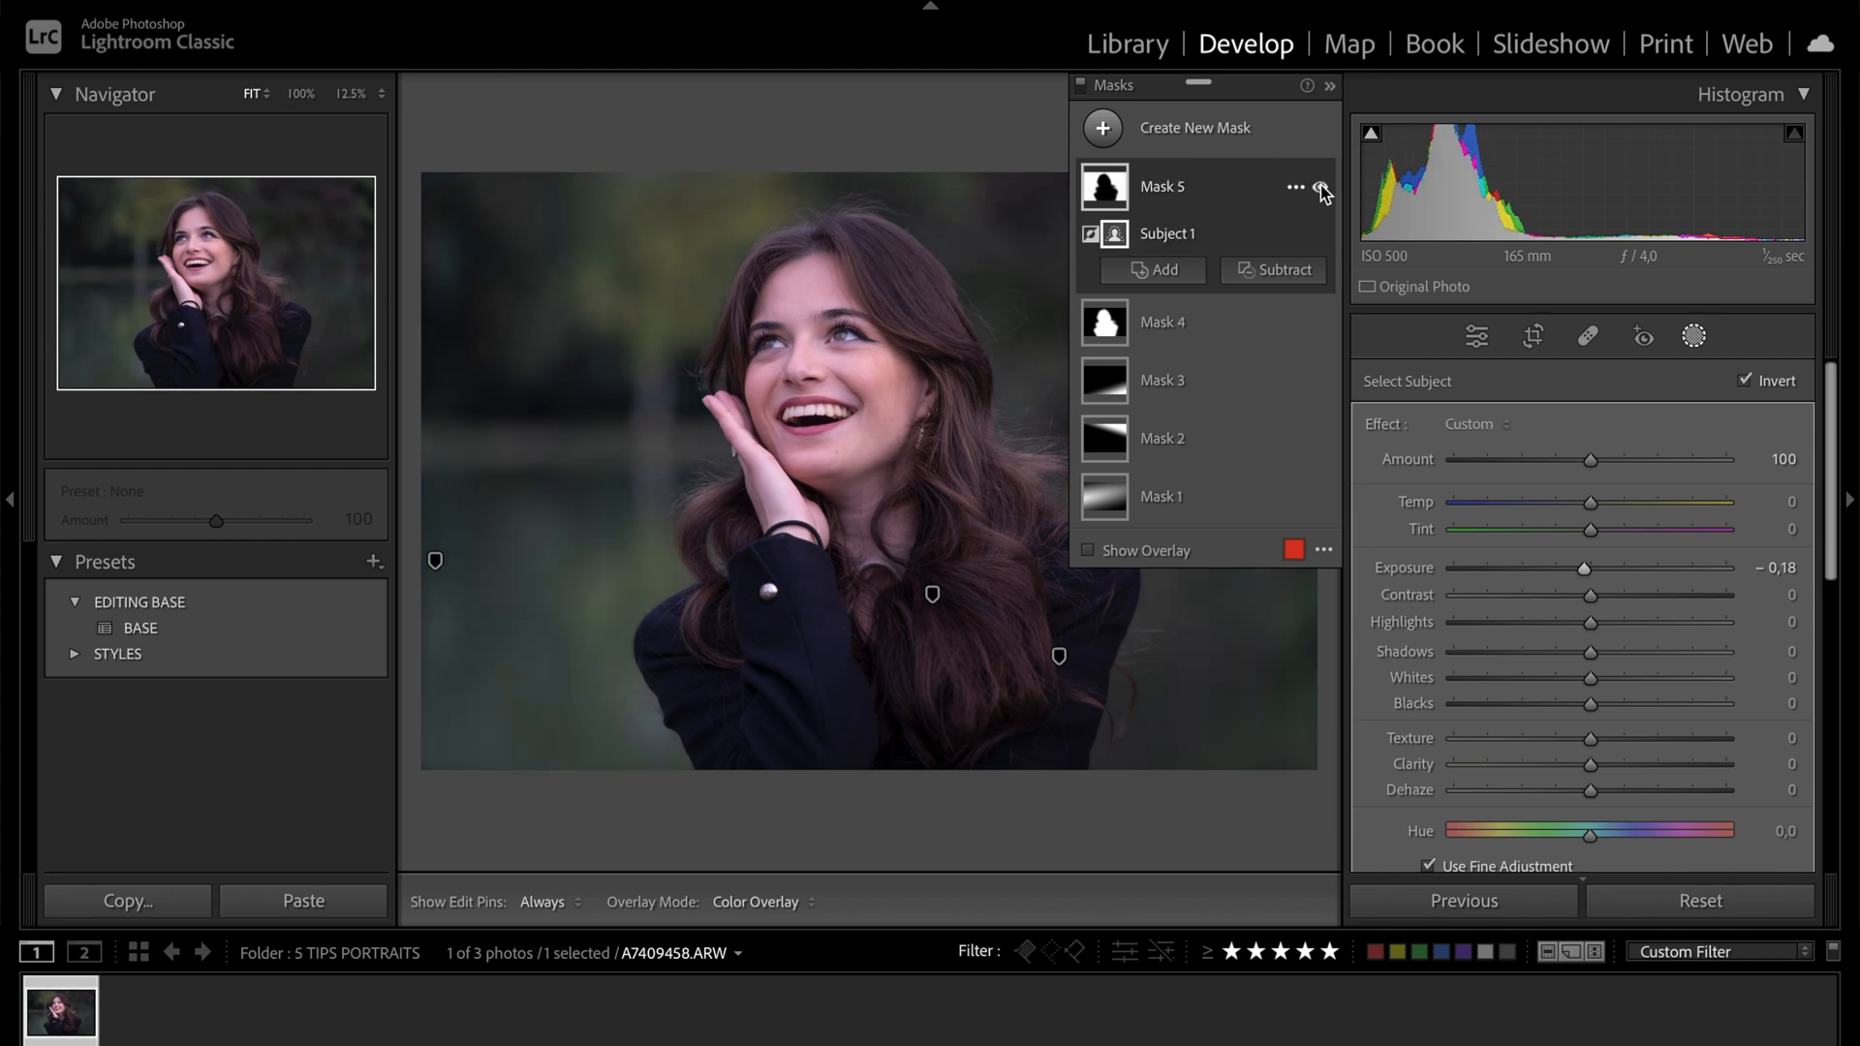
{"action": "left_click", "coordinate": [1330, 86]}
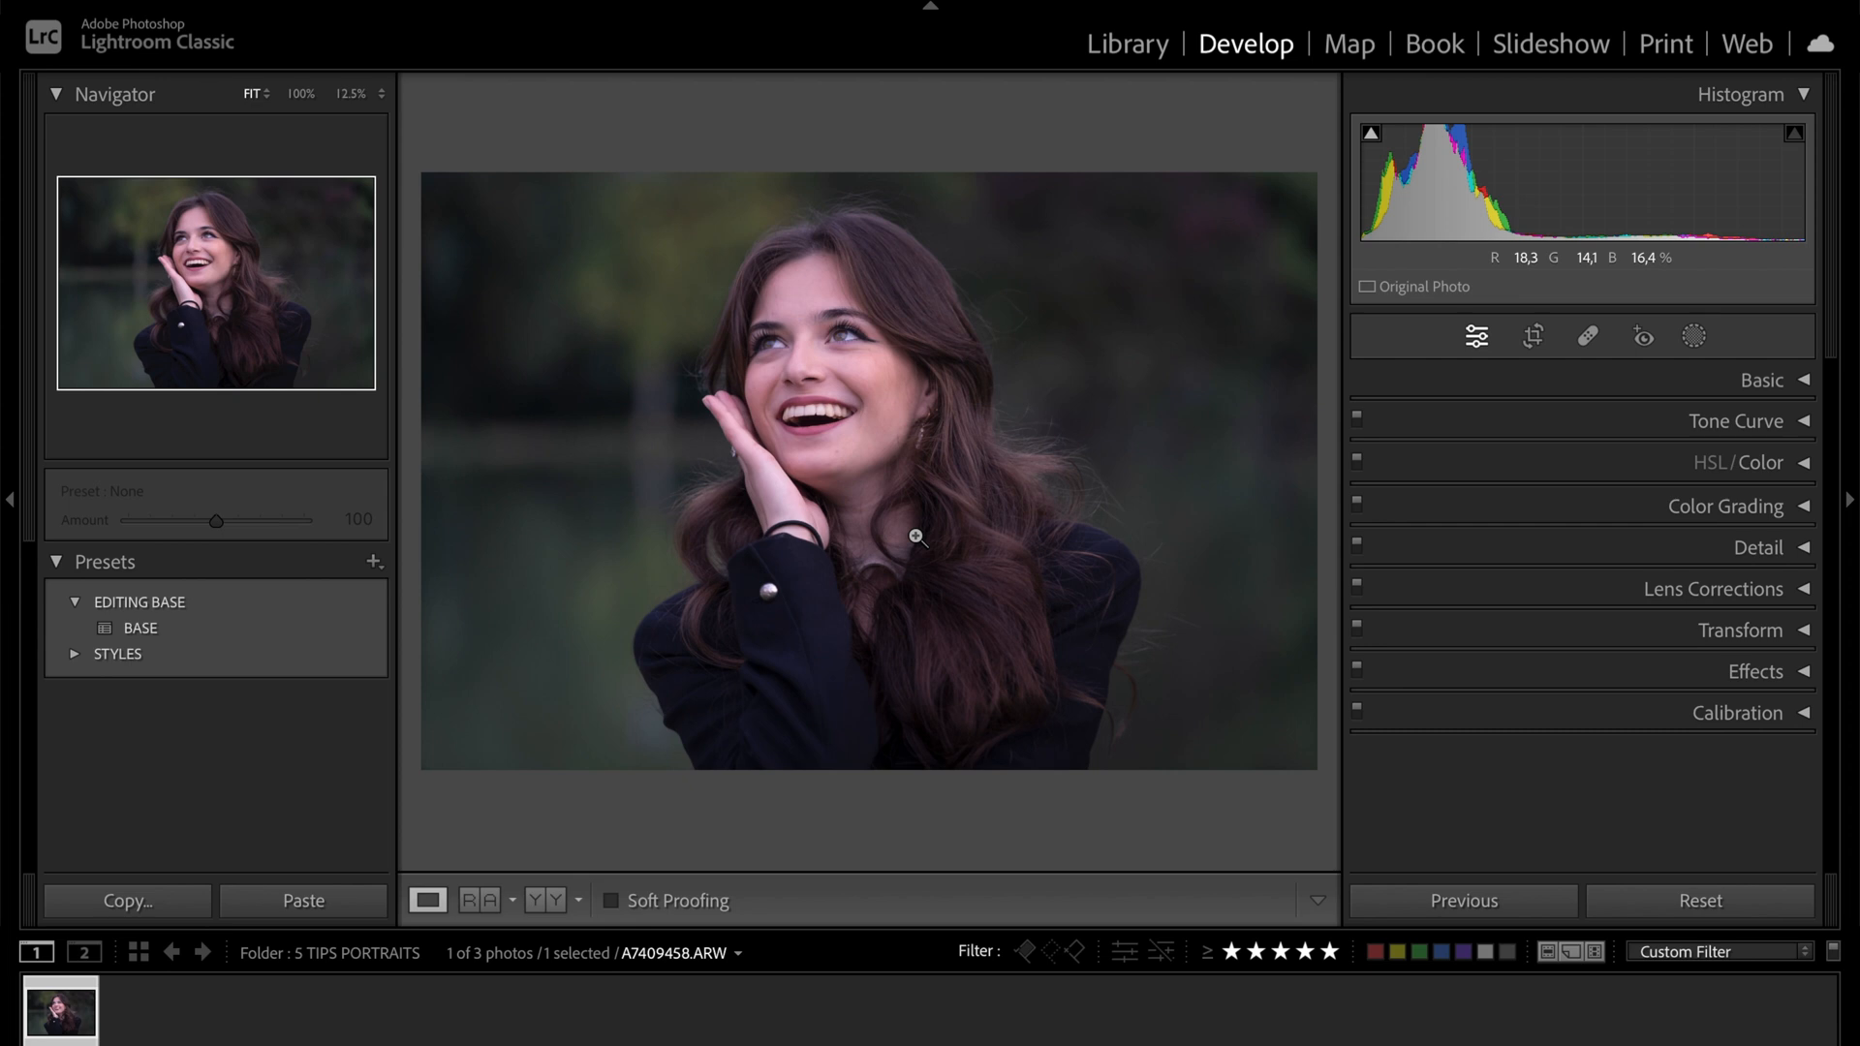
Step: Examine the woman's facial skin for blemishes at 50% and 100% zoom
{"action": "left_click", "coordinate": [833, 385]}
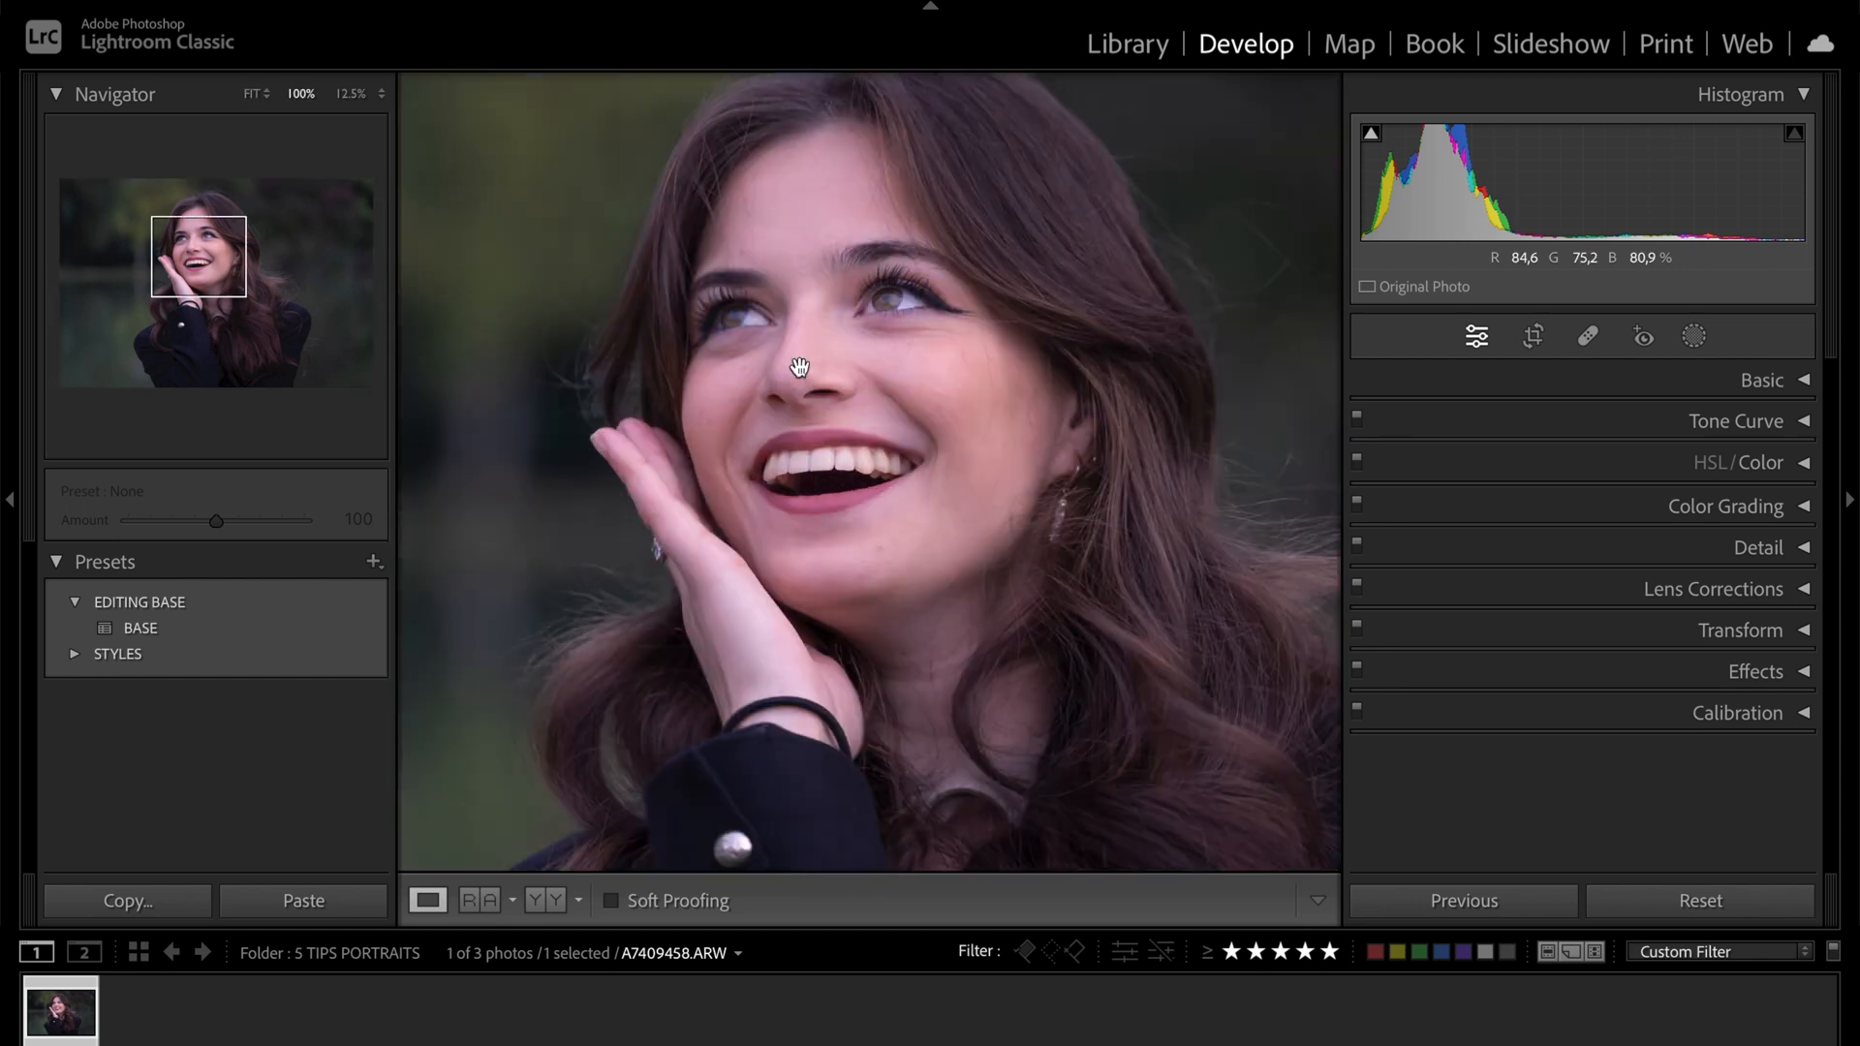
{"action": "left_click", "coordinate": [380, 93]}
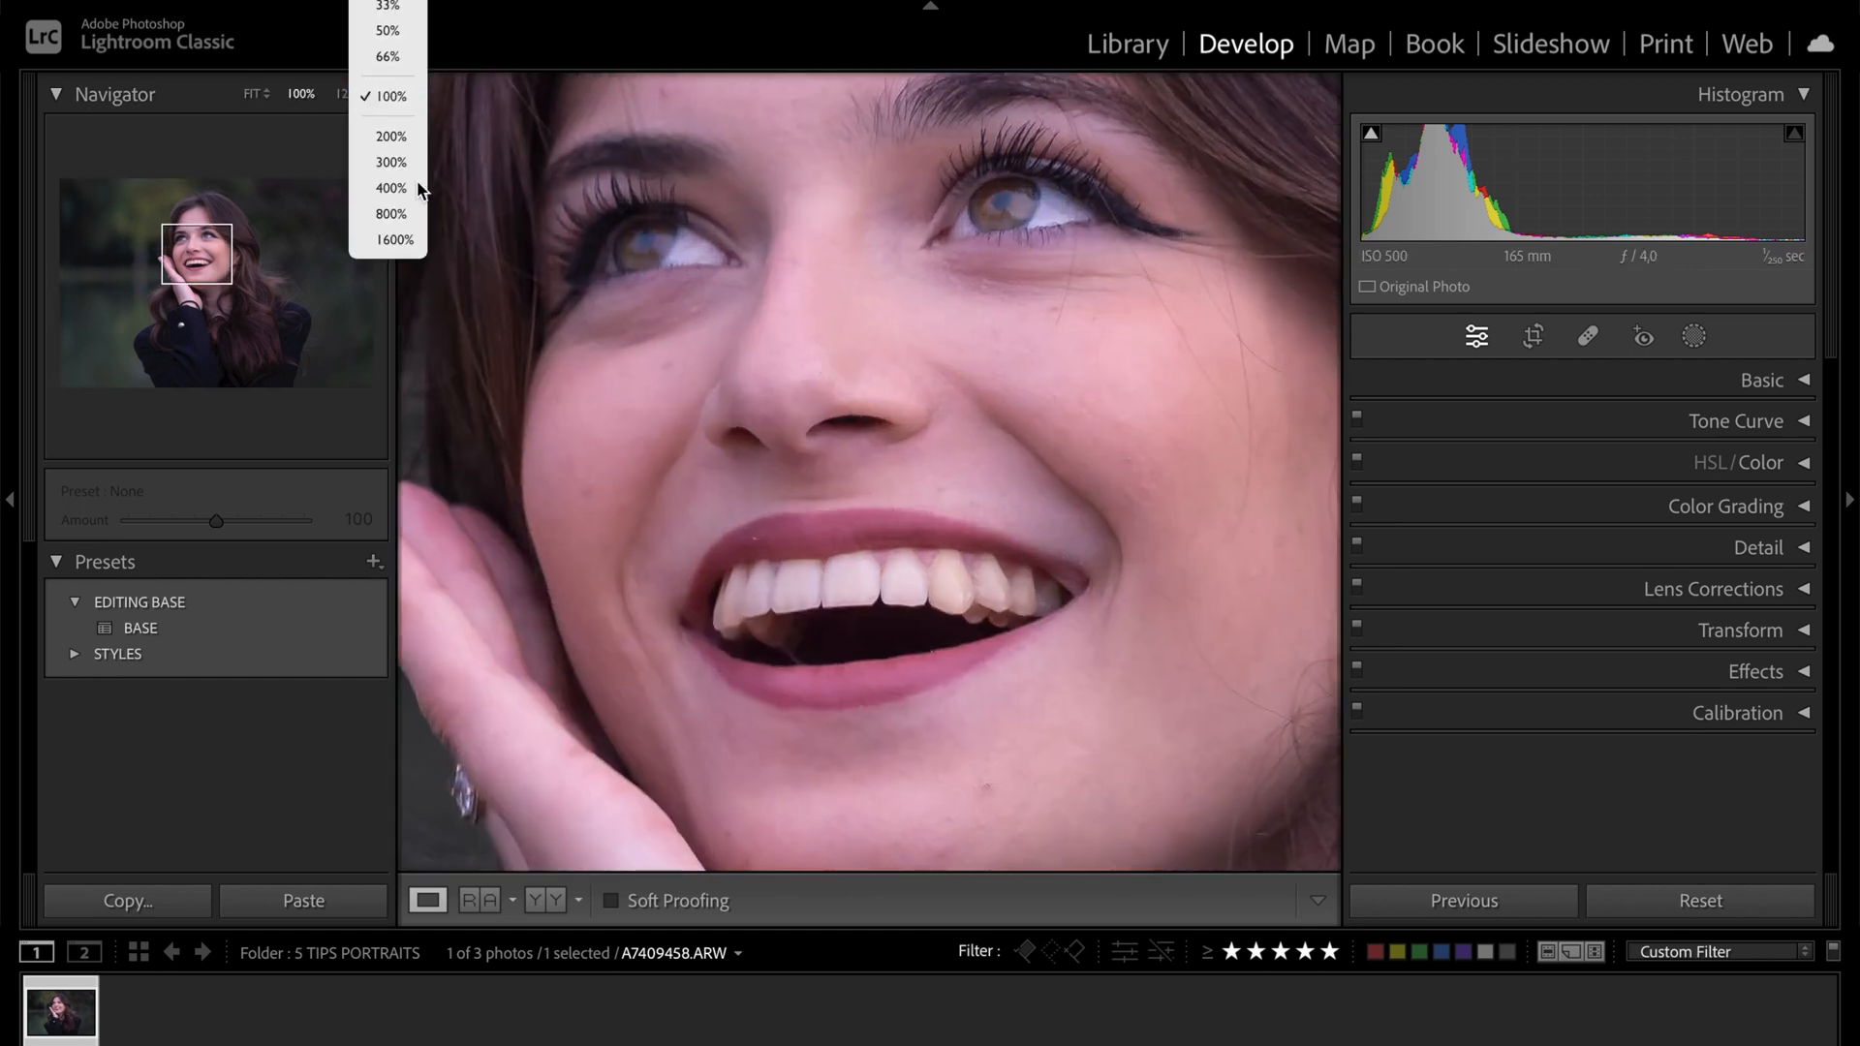
{"action": "left_click", "coordinate": [397, 29]}
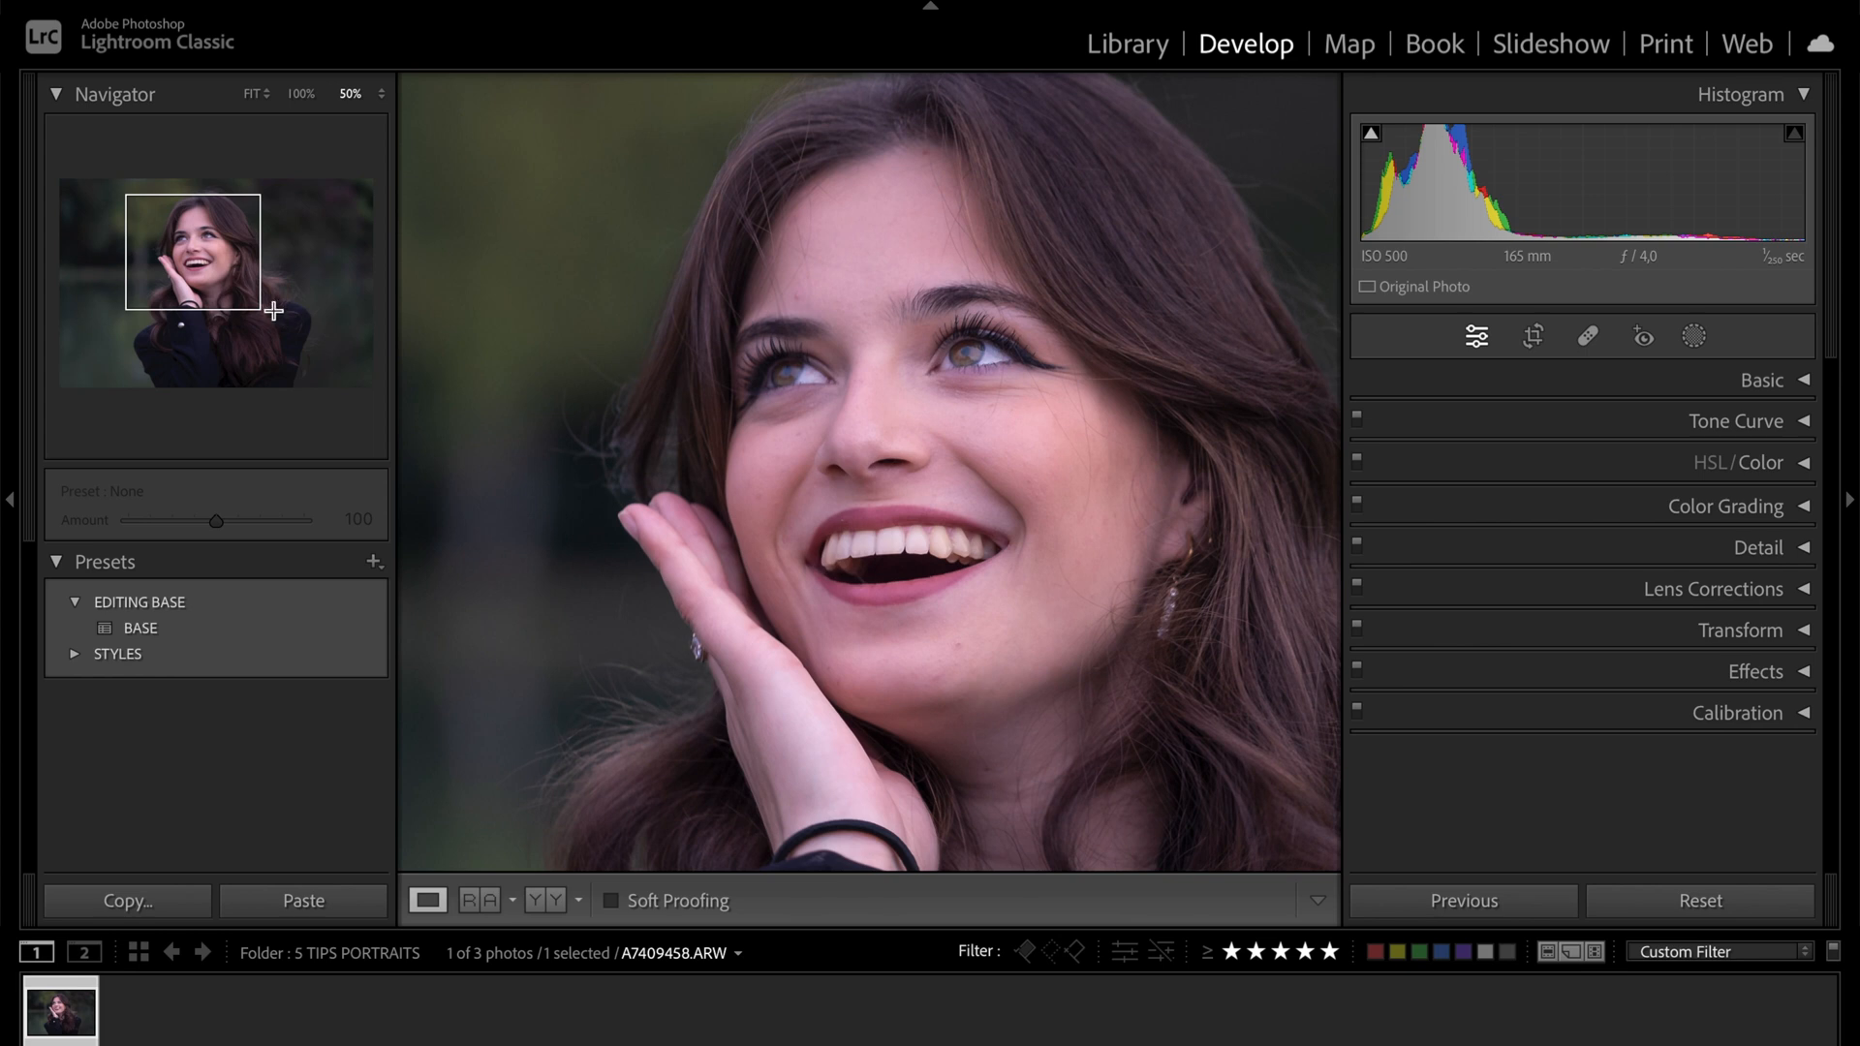
{"action": "left_click", "coordinate": [215, 266]}
{"action": "left_click_drag", "start_coordinate": [215, 266], "coordinate": [214, 260]}
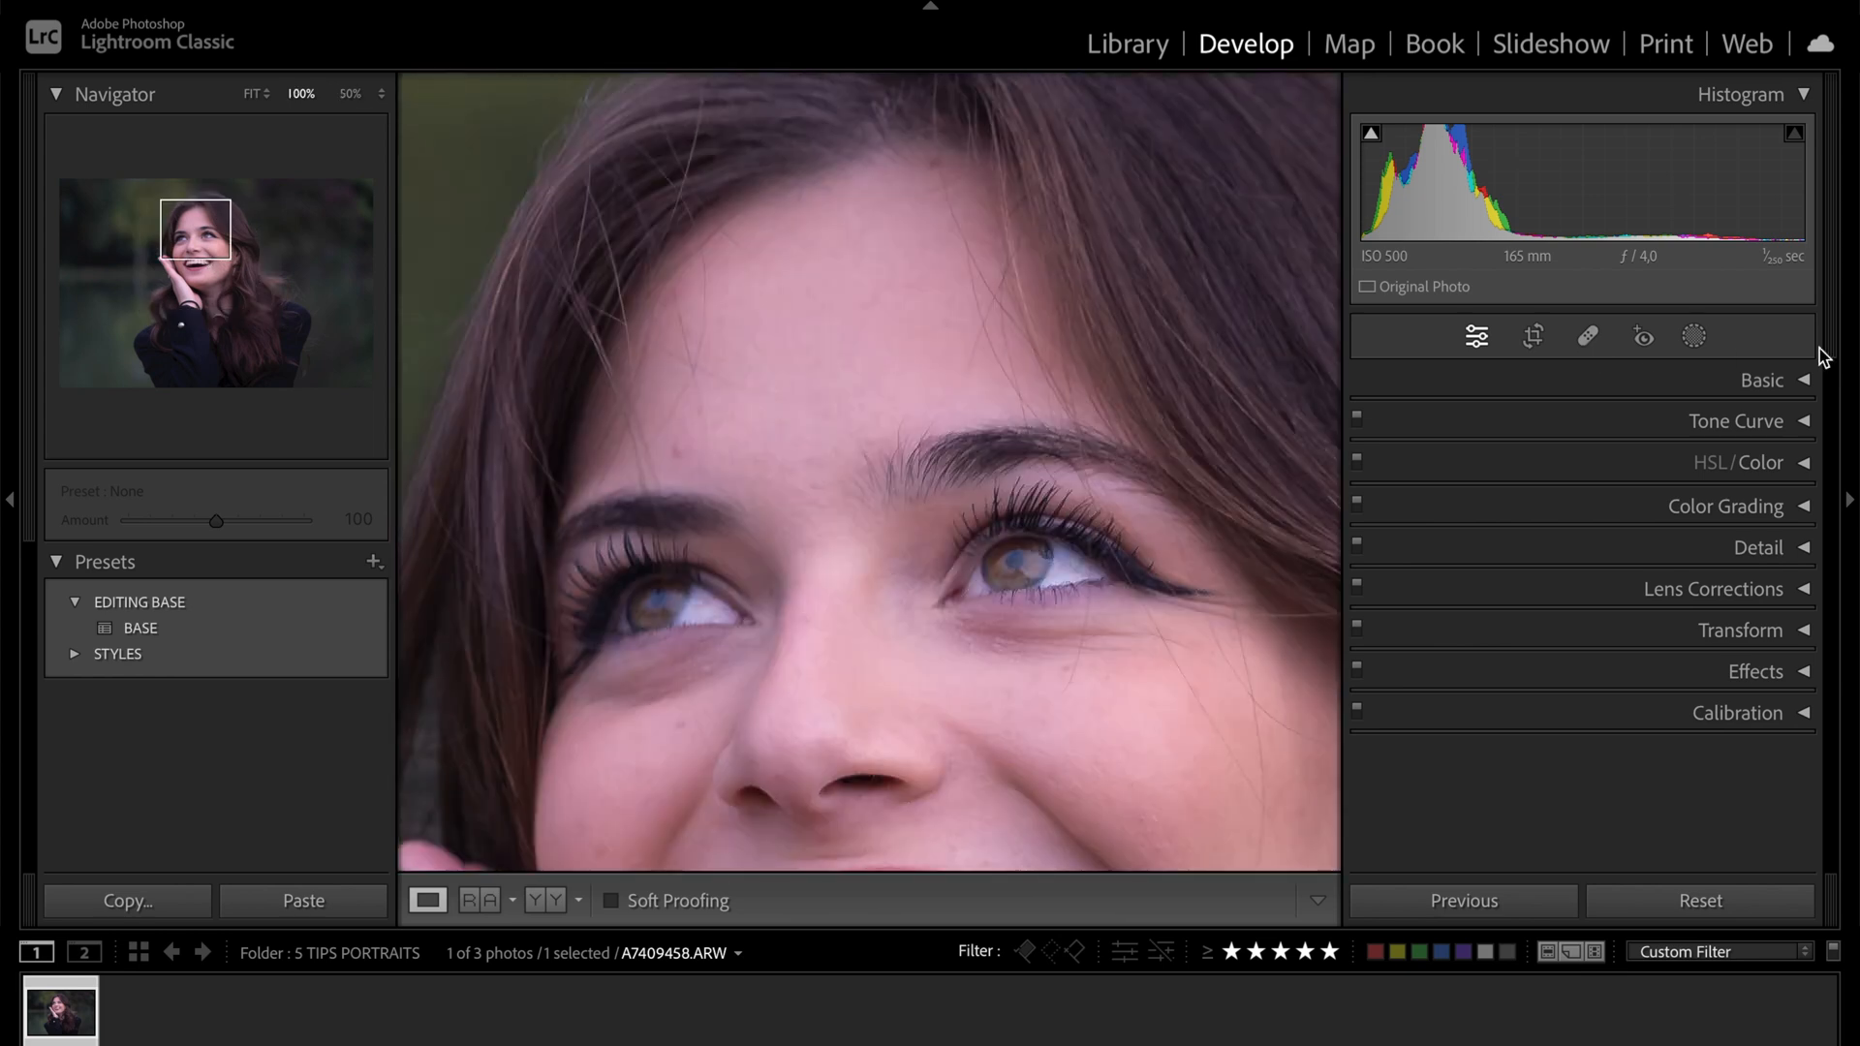
{"action": "left_click_drag", "start_coordinate": [195, 228], "coordinate": [196, 296]}
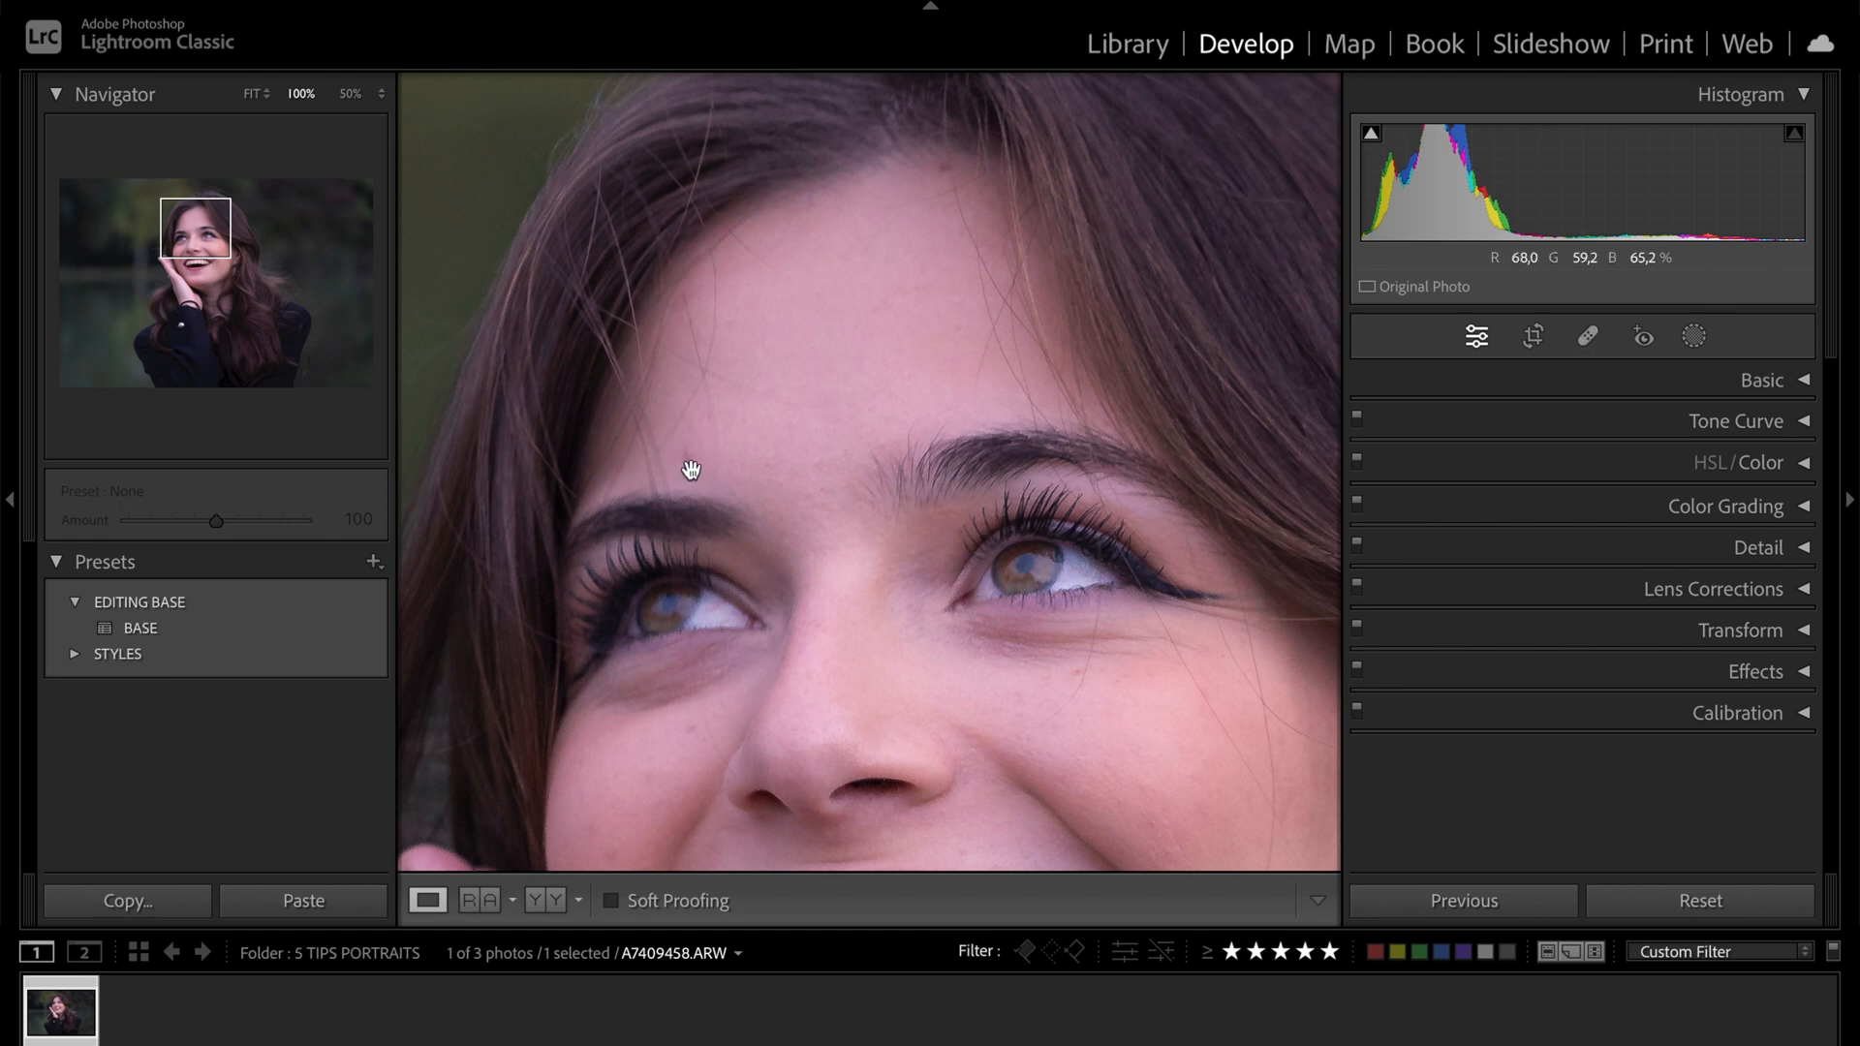
{"action": "scroll", "coordinate": [690, 470], "scroll_direction": "down", "scroll_amount": 5}
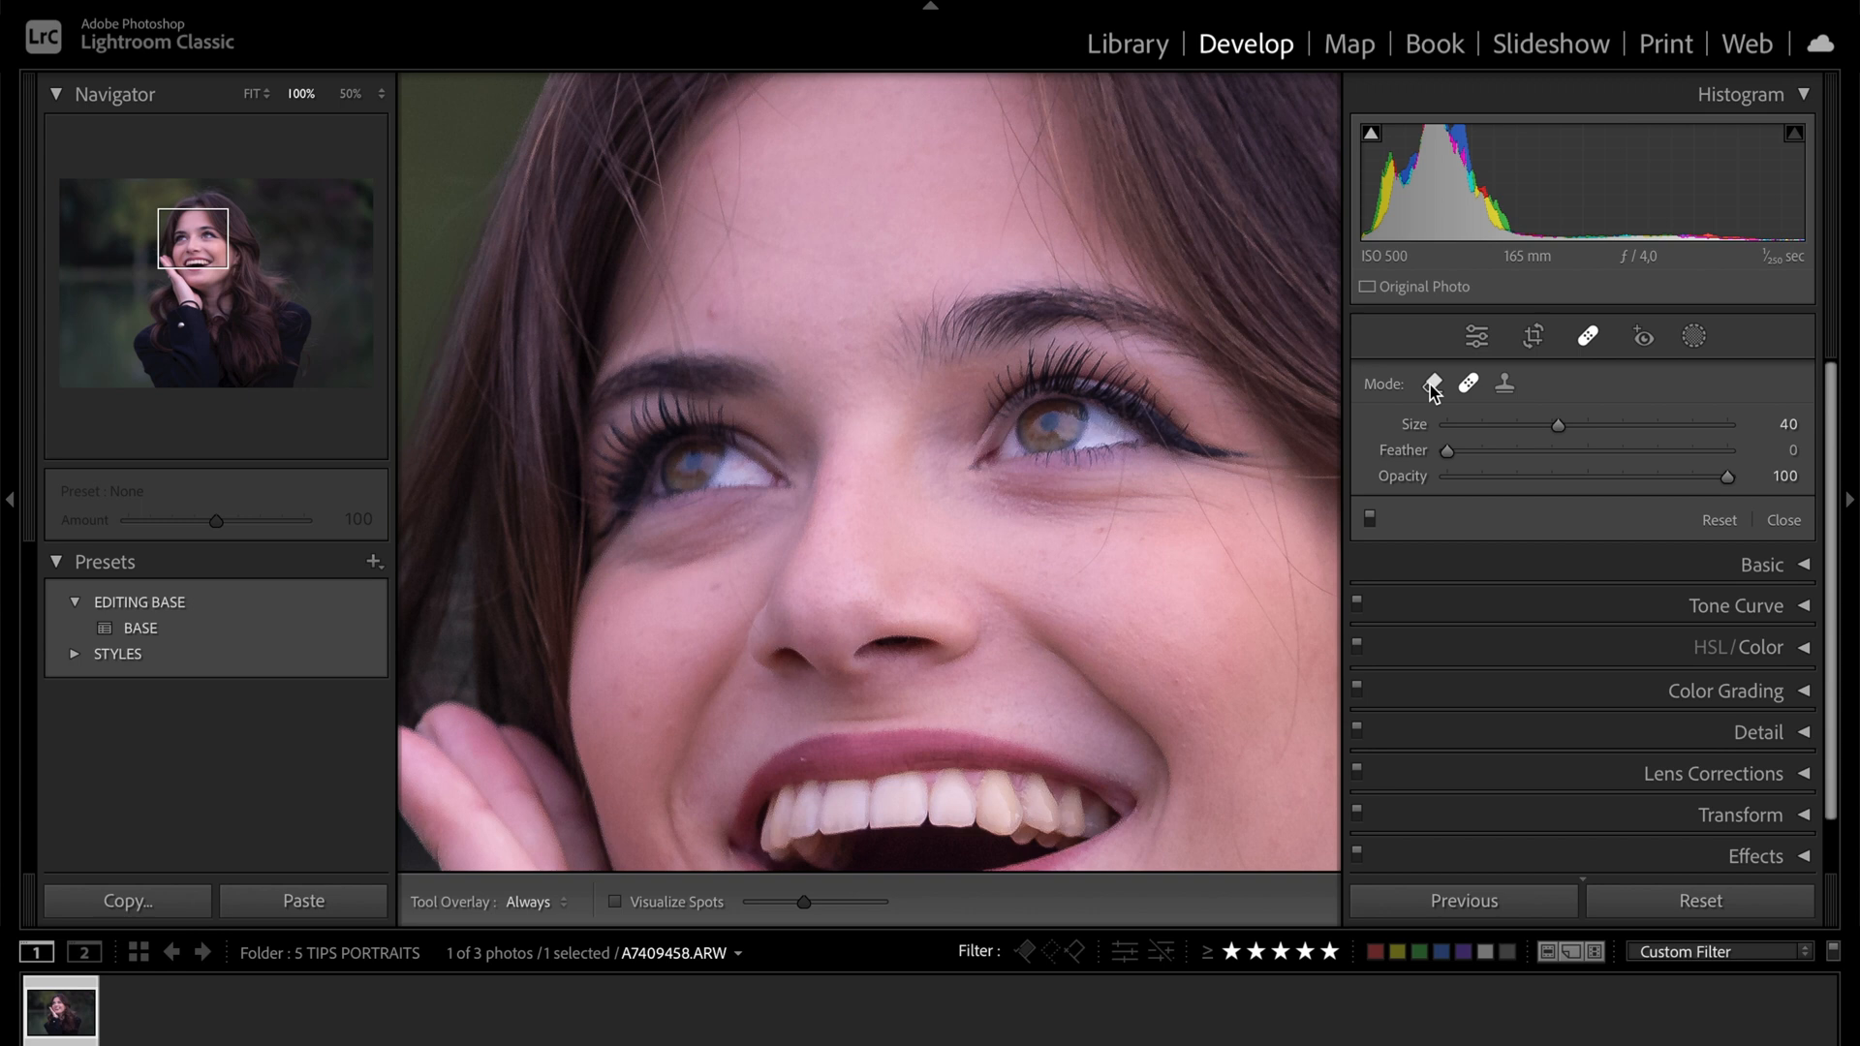
Step: Erase small skin spots on the forehead using the healing tool in Remove mode
{"action": "left_click", "coordinate": [1432, 384]}
{"action": "scroll", "coordinate": [741, 305], "scroll_direction": "down", "scroll_amount": 2}
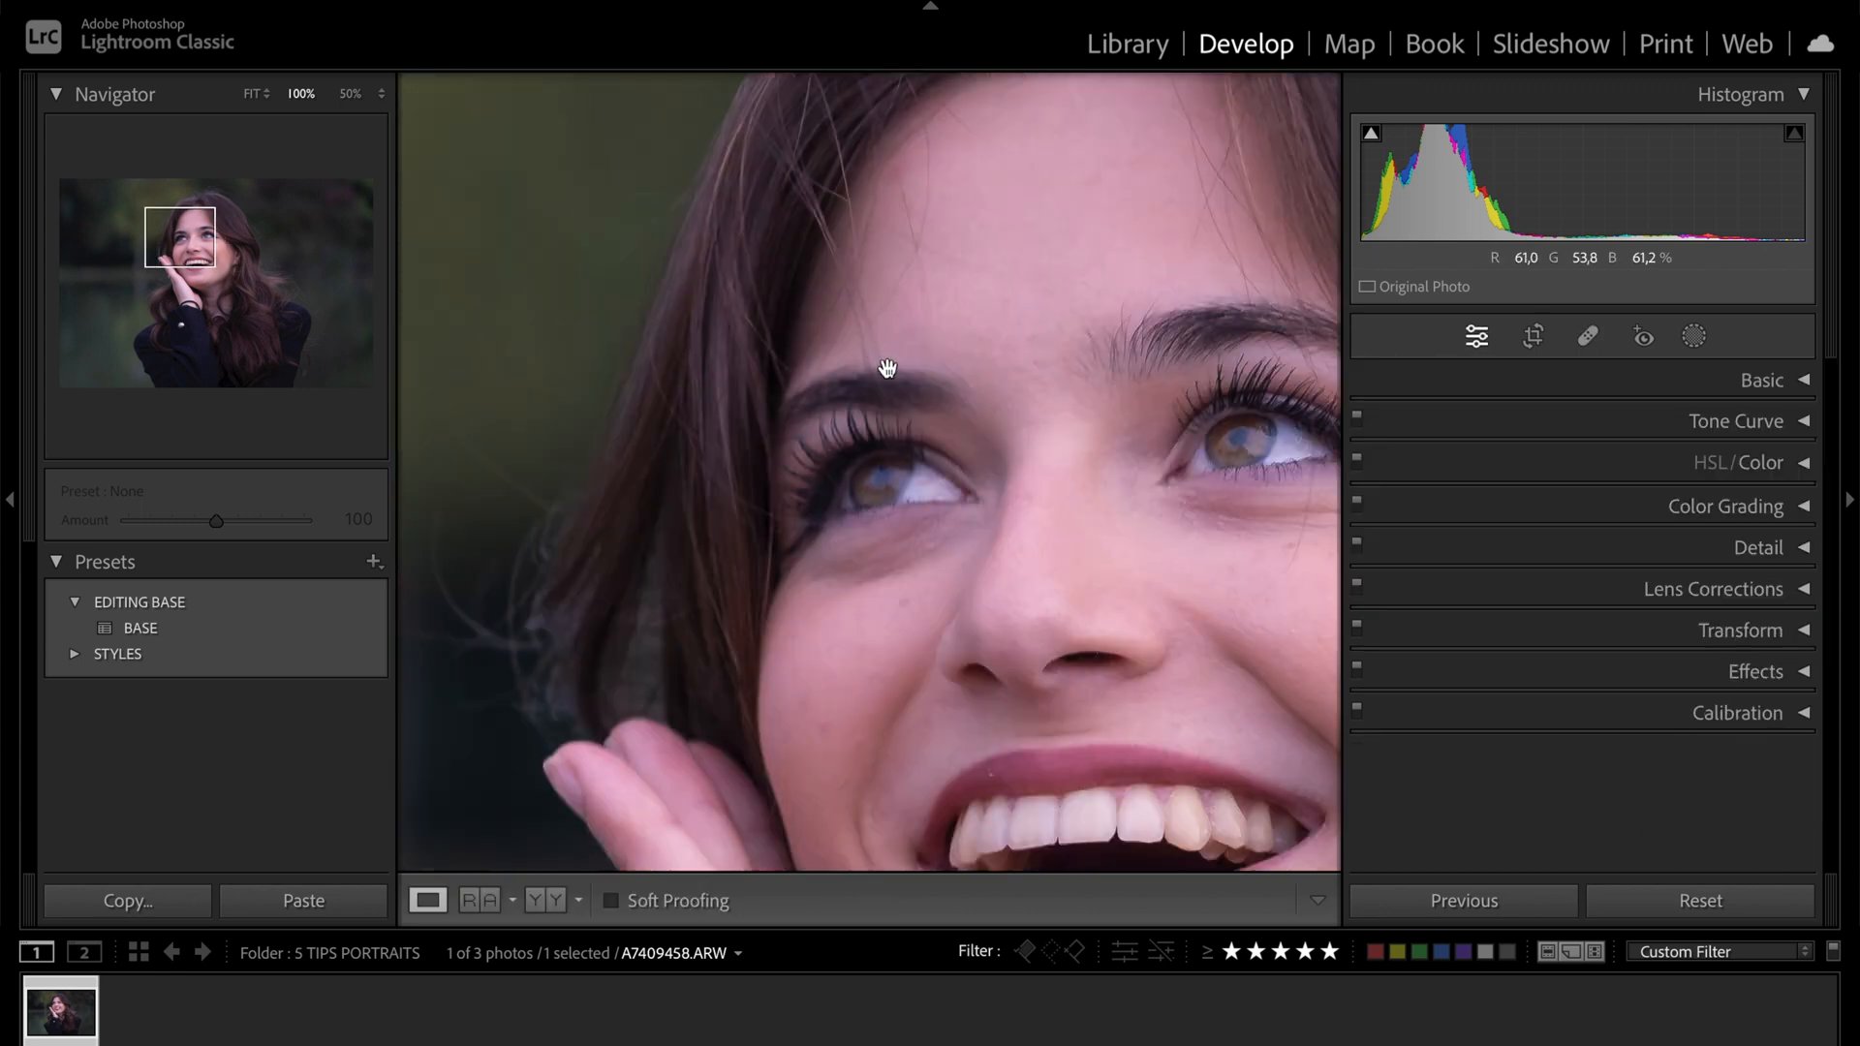
{"action": "left_click_drag", "start_coordinate": [948, 282], "coordinate": [920, 408]}
{"action": "key", "text": "q"}
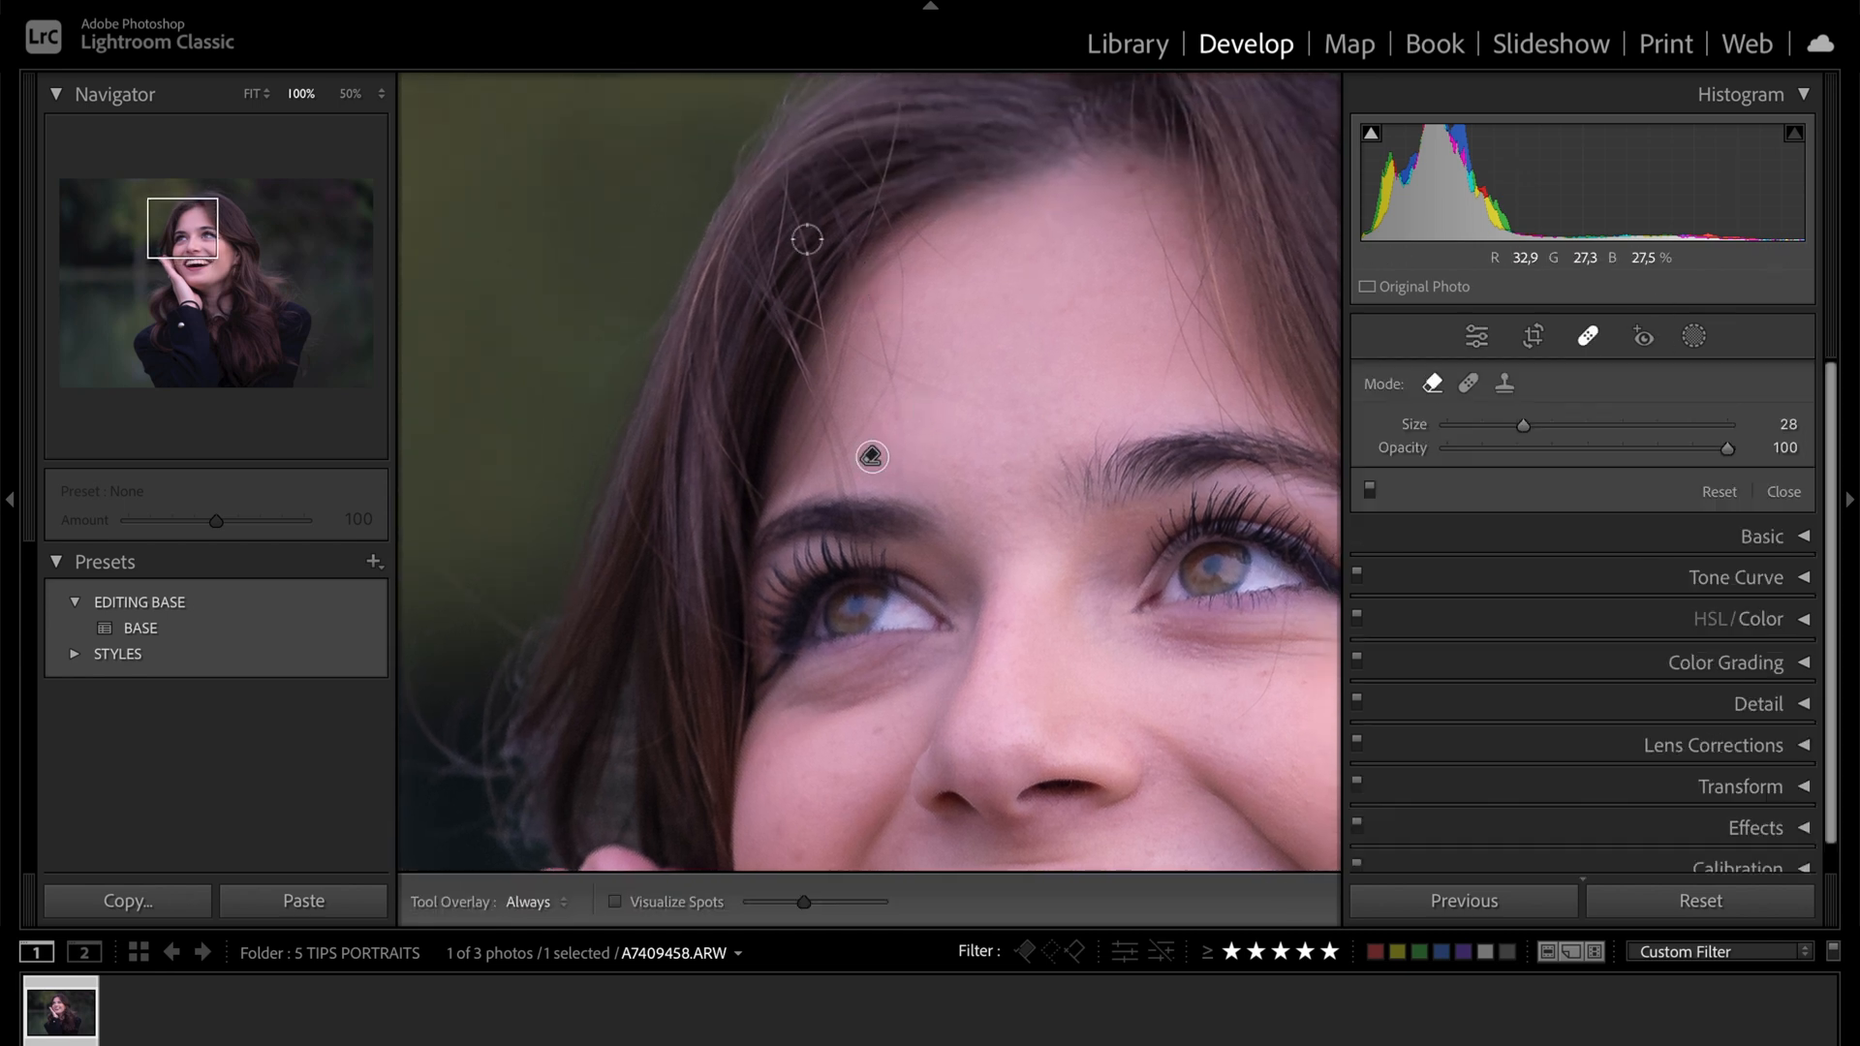
{"action": "scroll", "coordinate": [876, 289], "scroll_direction": "down", "scroll_amount": 3}
{"action": "left_click", "coordinate": [869, 300]}
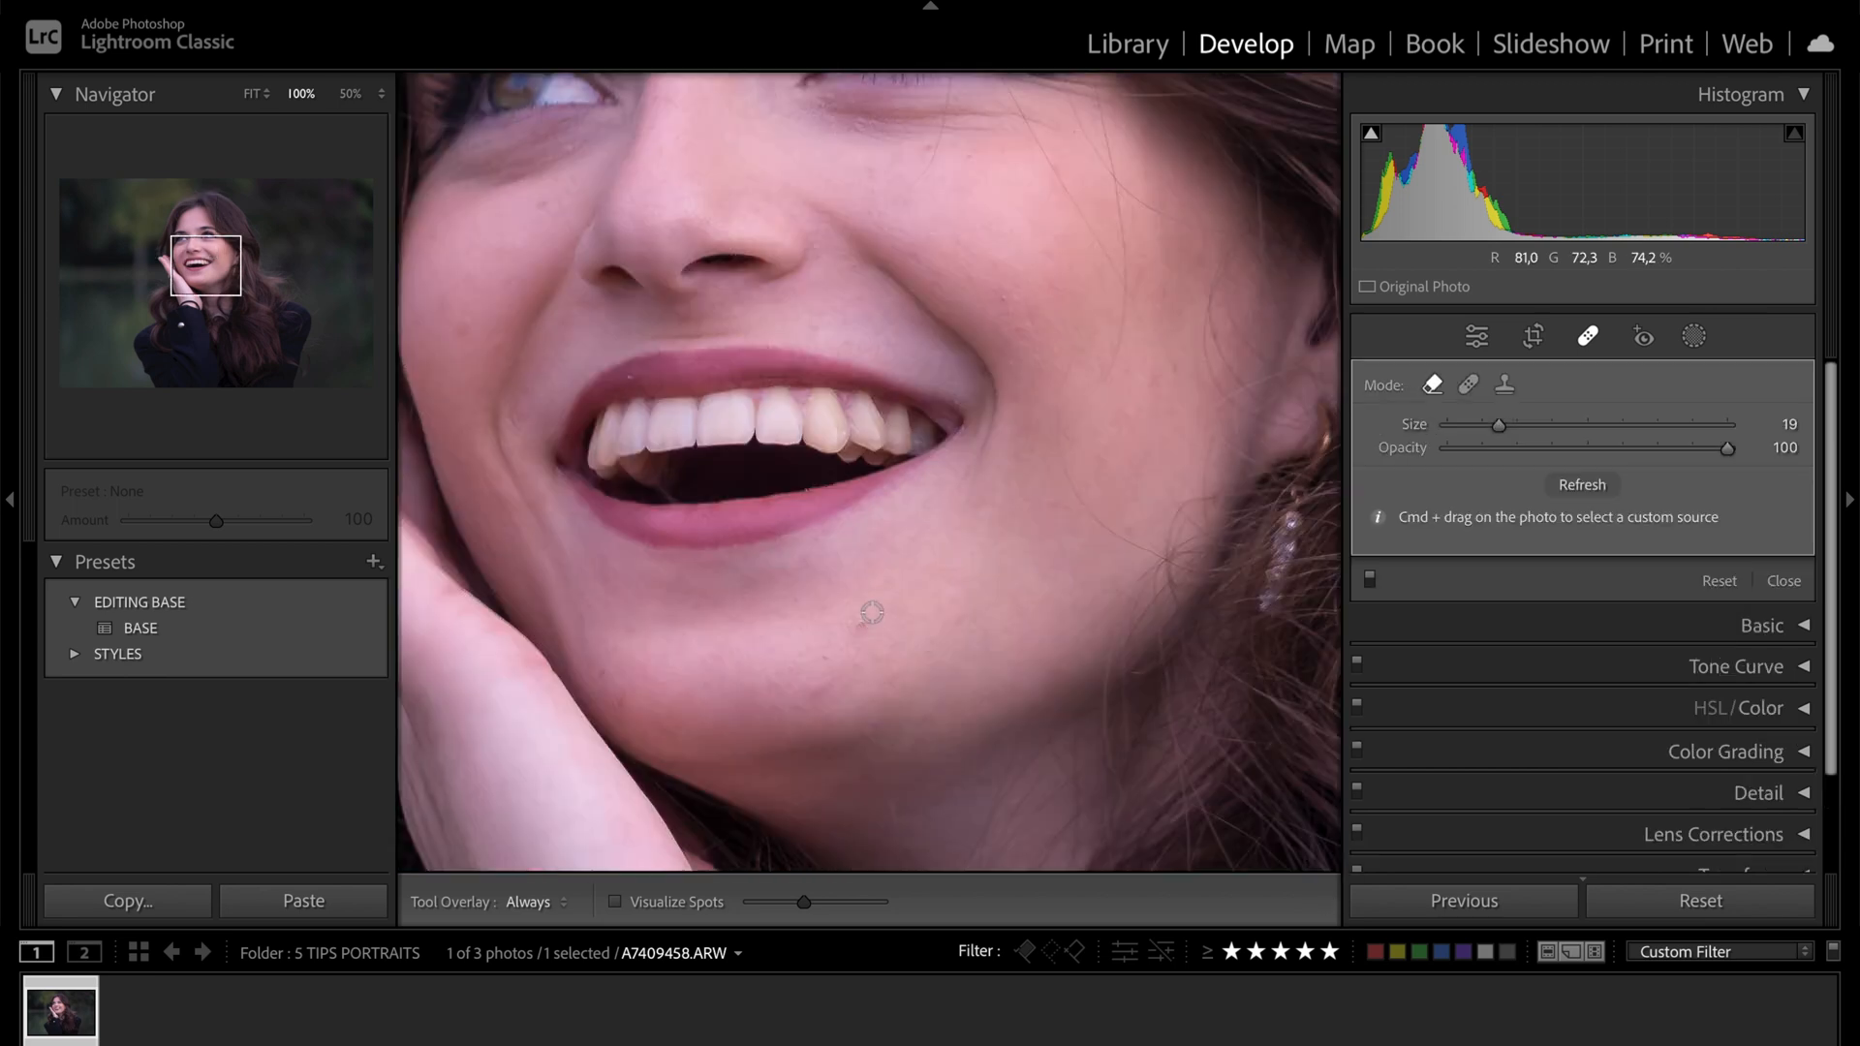
Step: Remove the small blemishes on the chin, jaw, upper lip and cheek, and return to the full photo view
{"action": "left_click", "coordinate": [859, 627]}
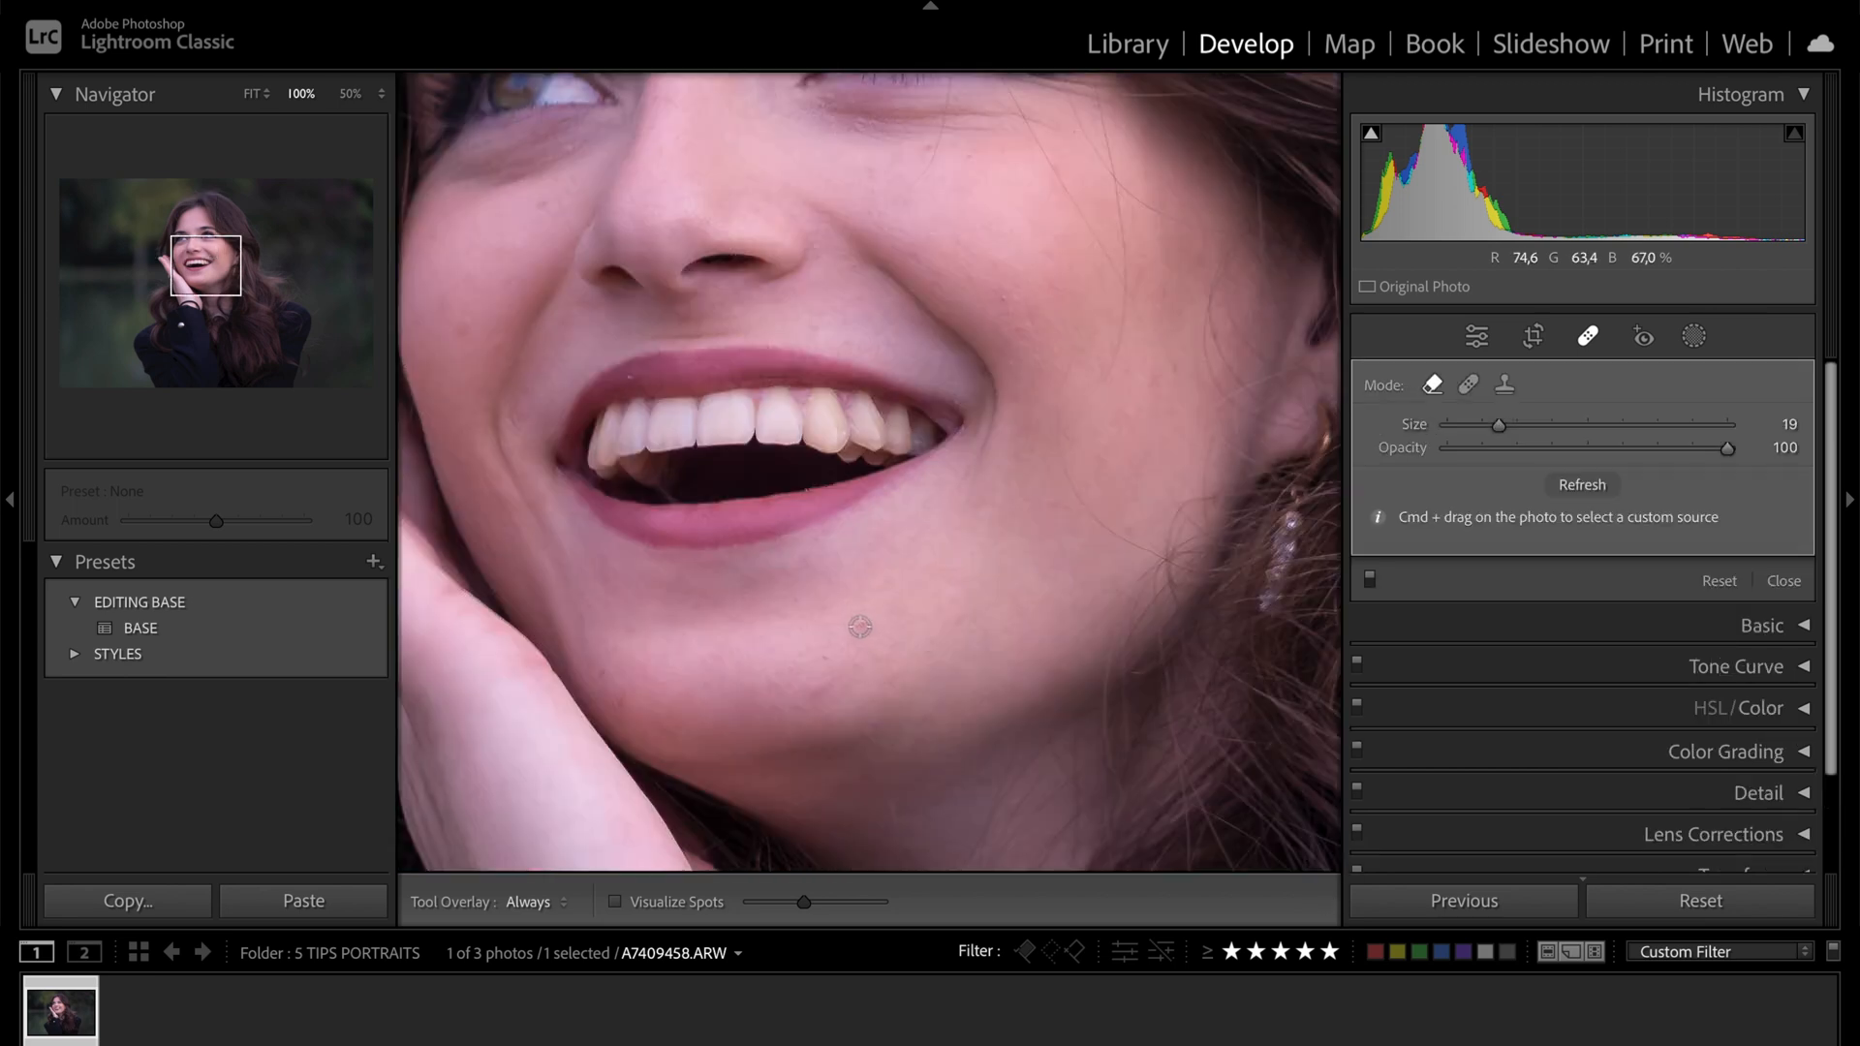
{"action": "left_click", "coordinate": [619, 705]}
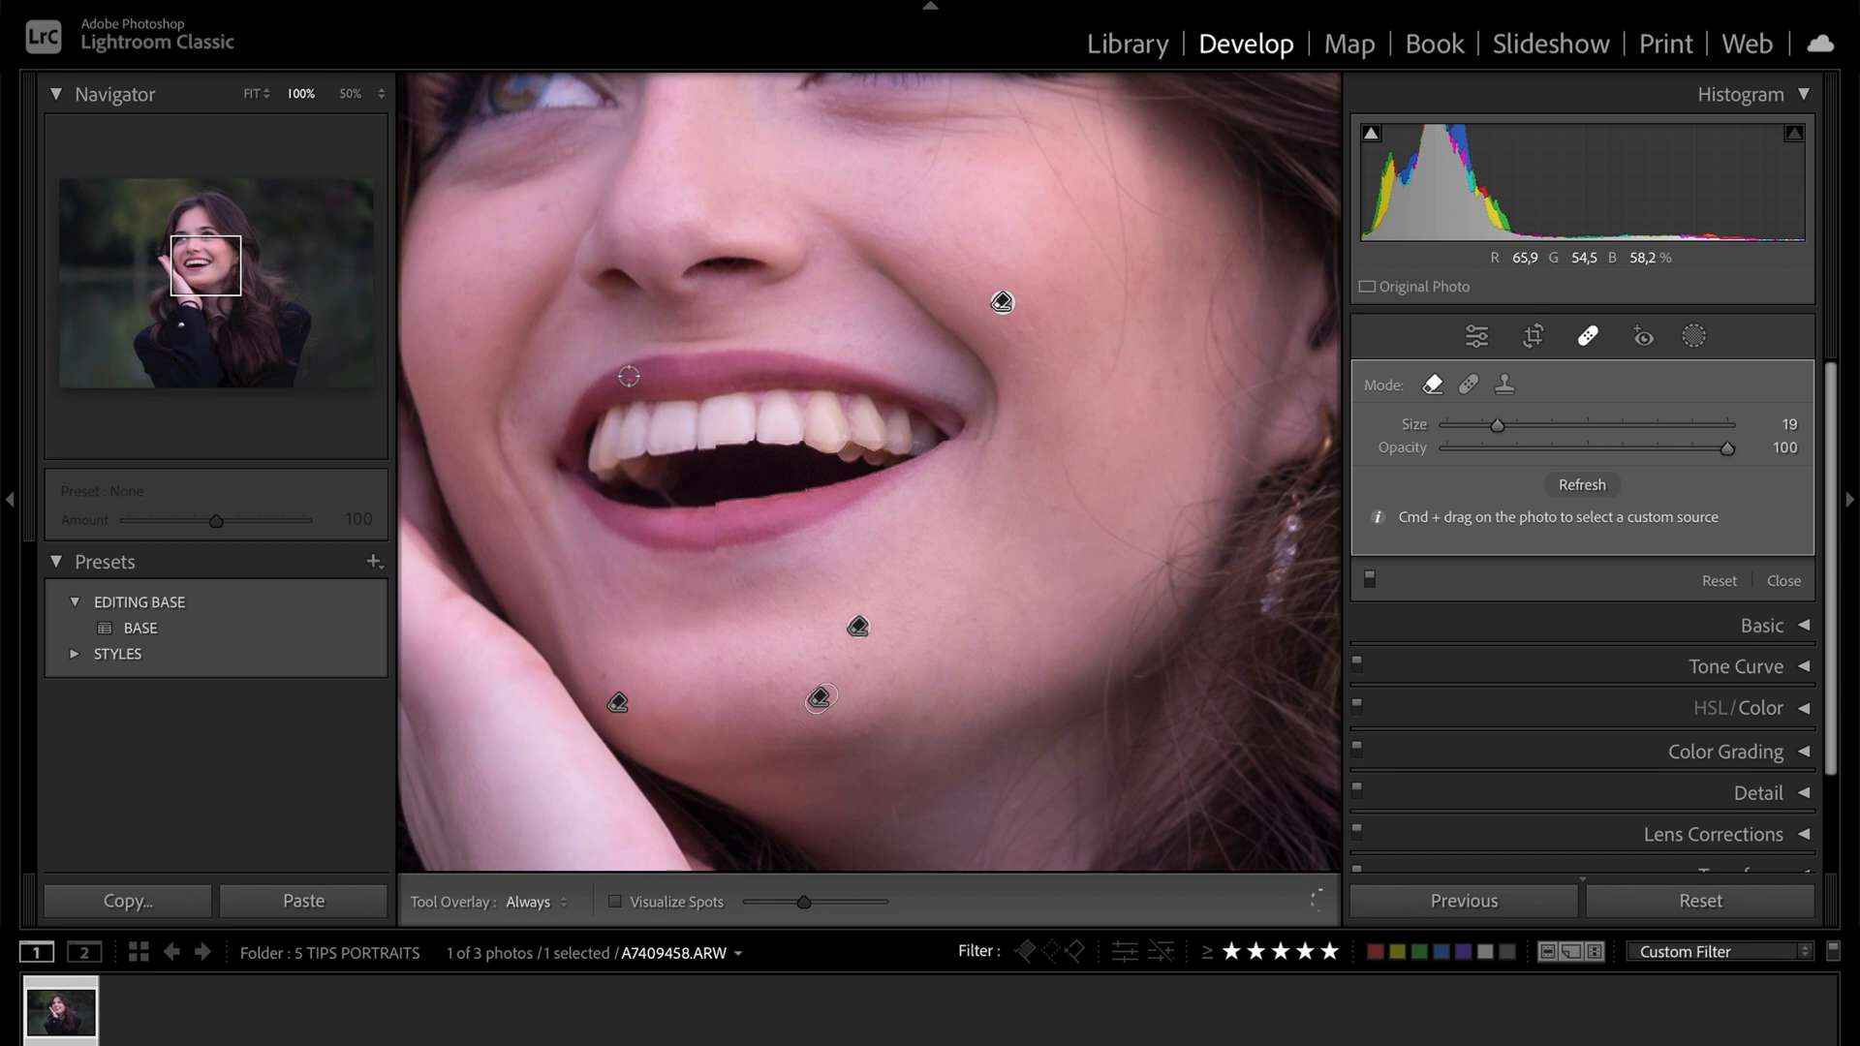
{"action": "scroll", "coordinate": [629, 379], "scroll_direction": "down", "scroll_amount": 3}
{"action": "left_click", "coordinate": [630, 379]}
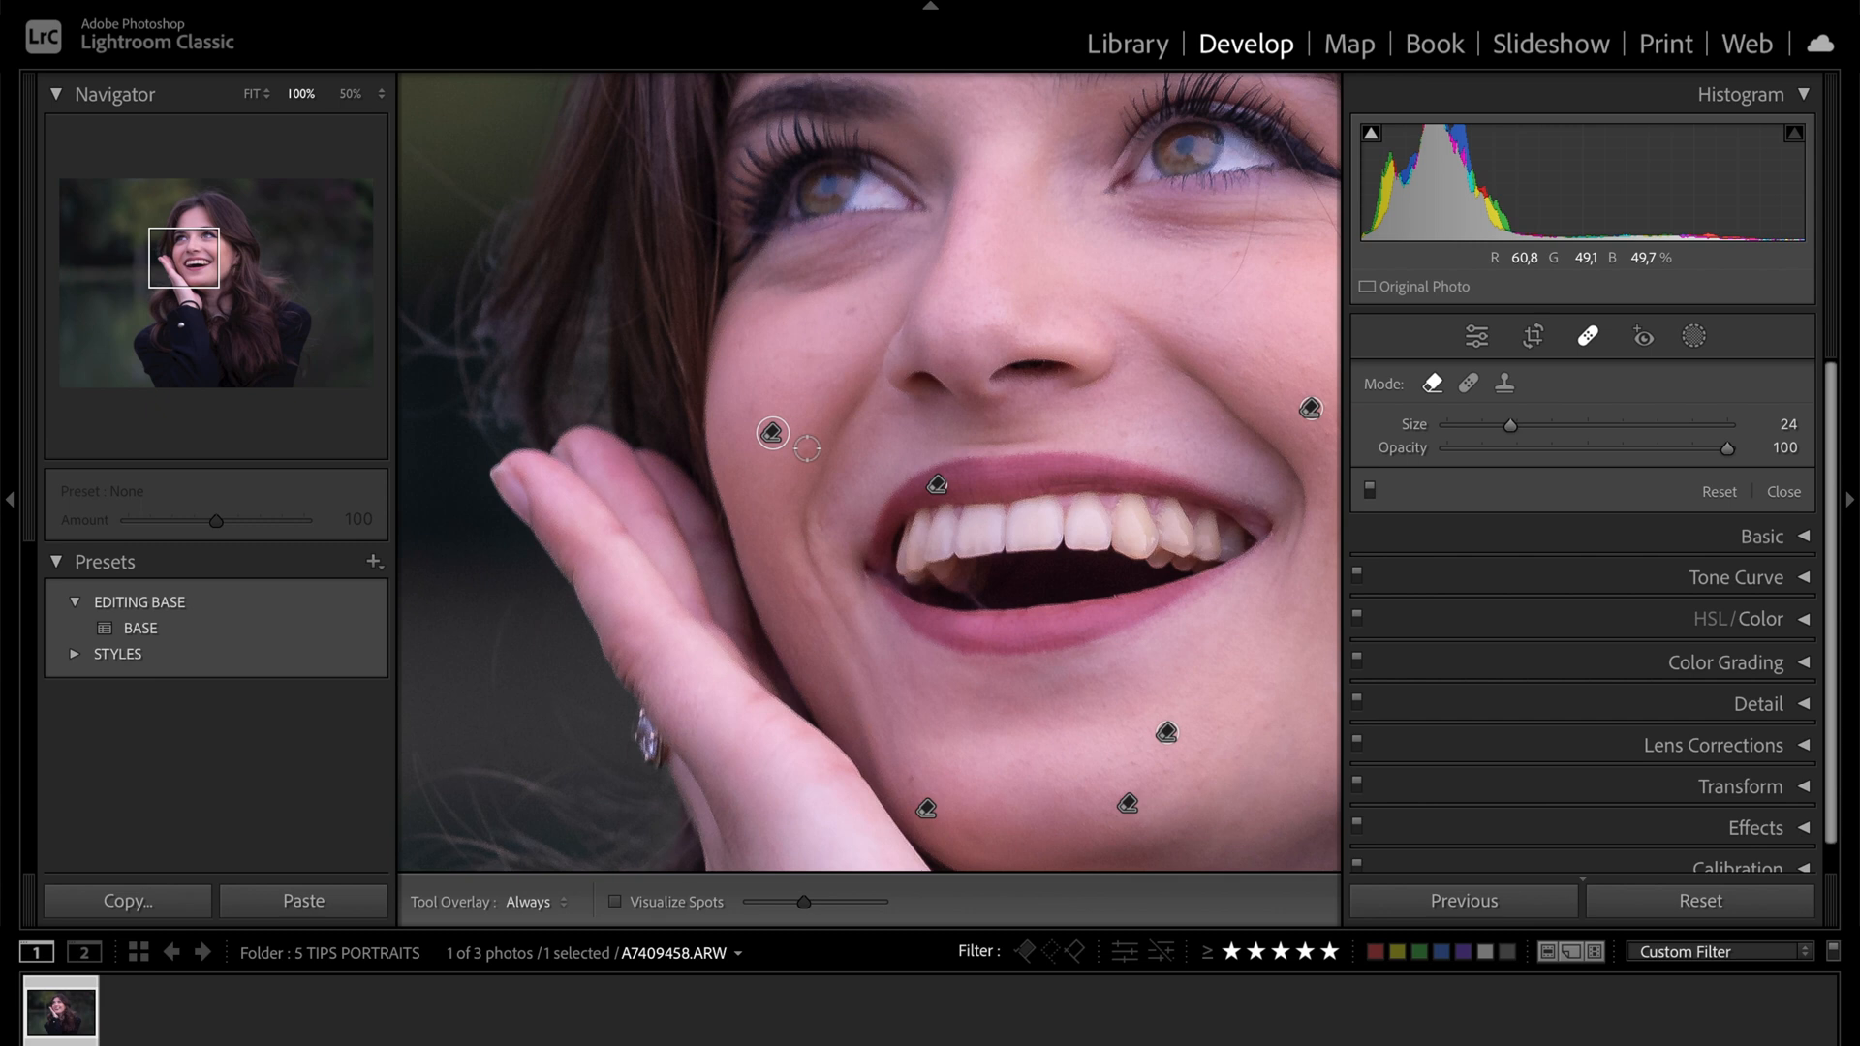
{"action": "key", "text": "ctrl+minus"}
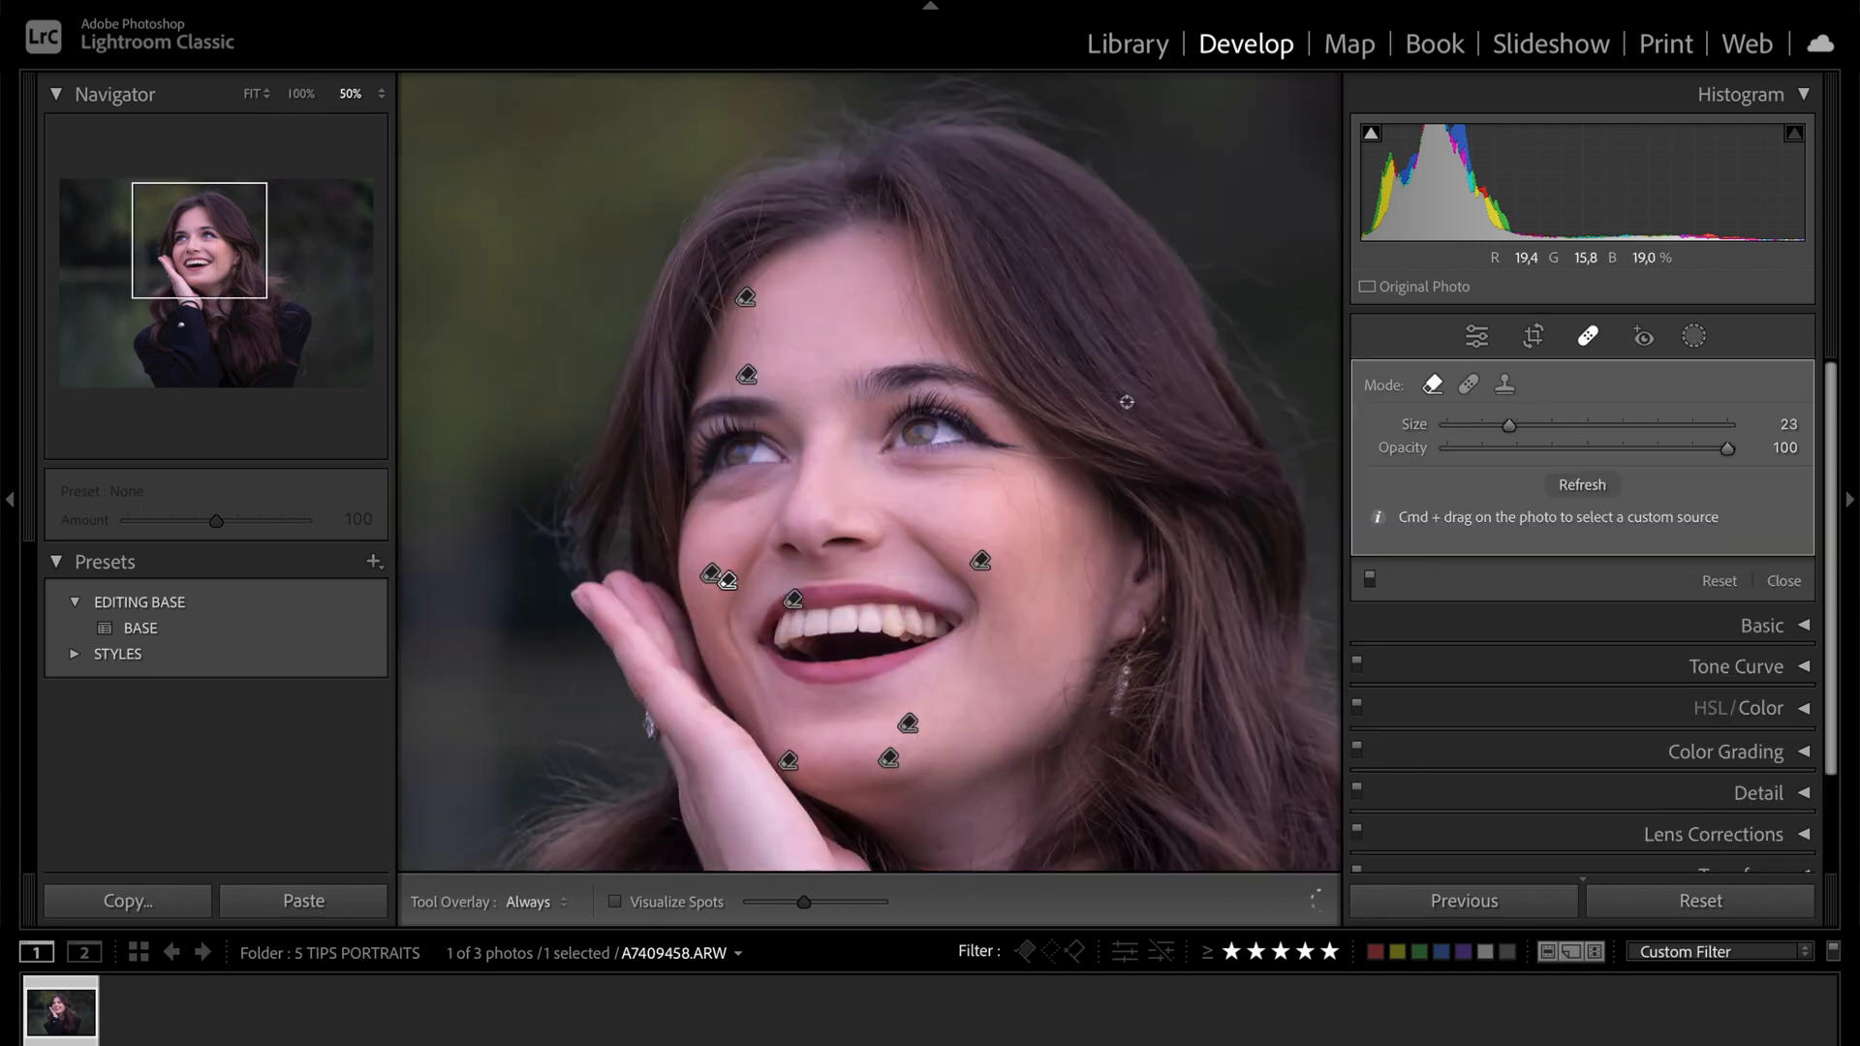
{"action": "key", "text": "q"}
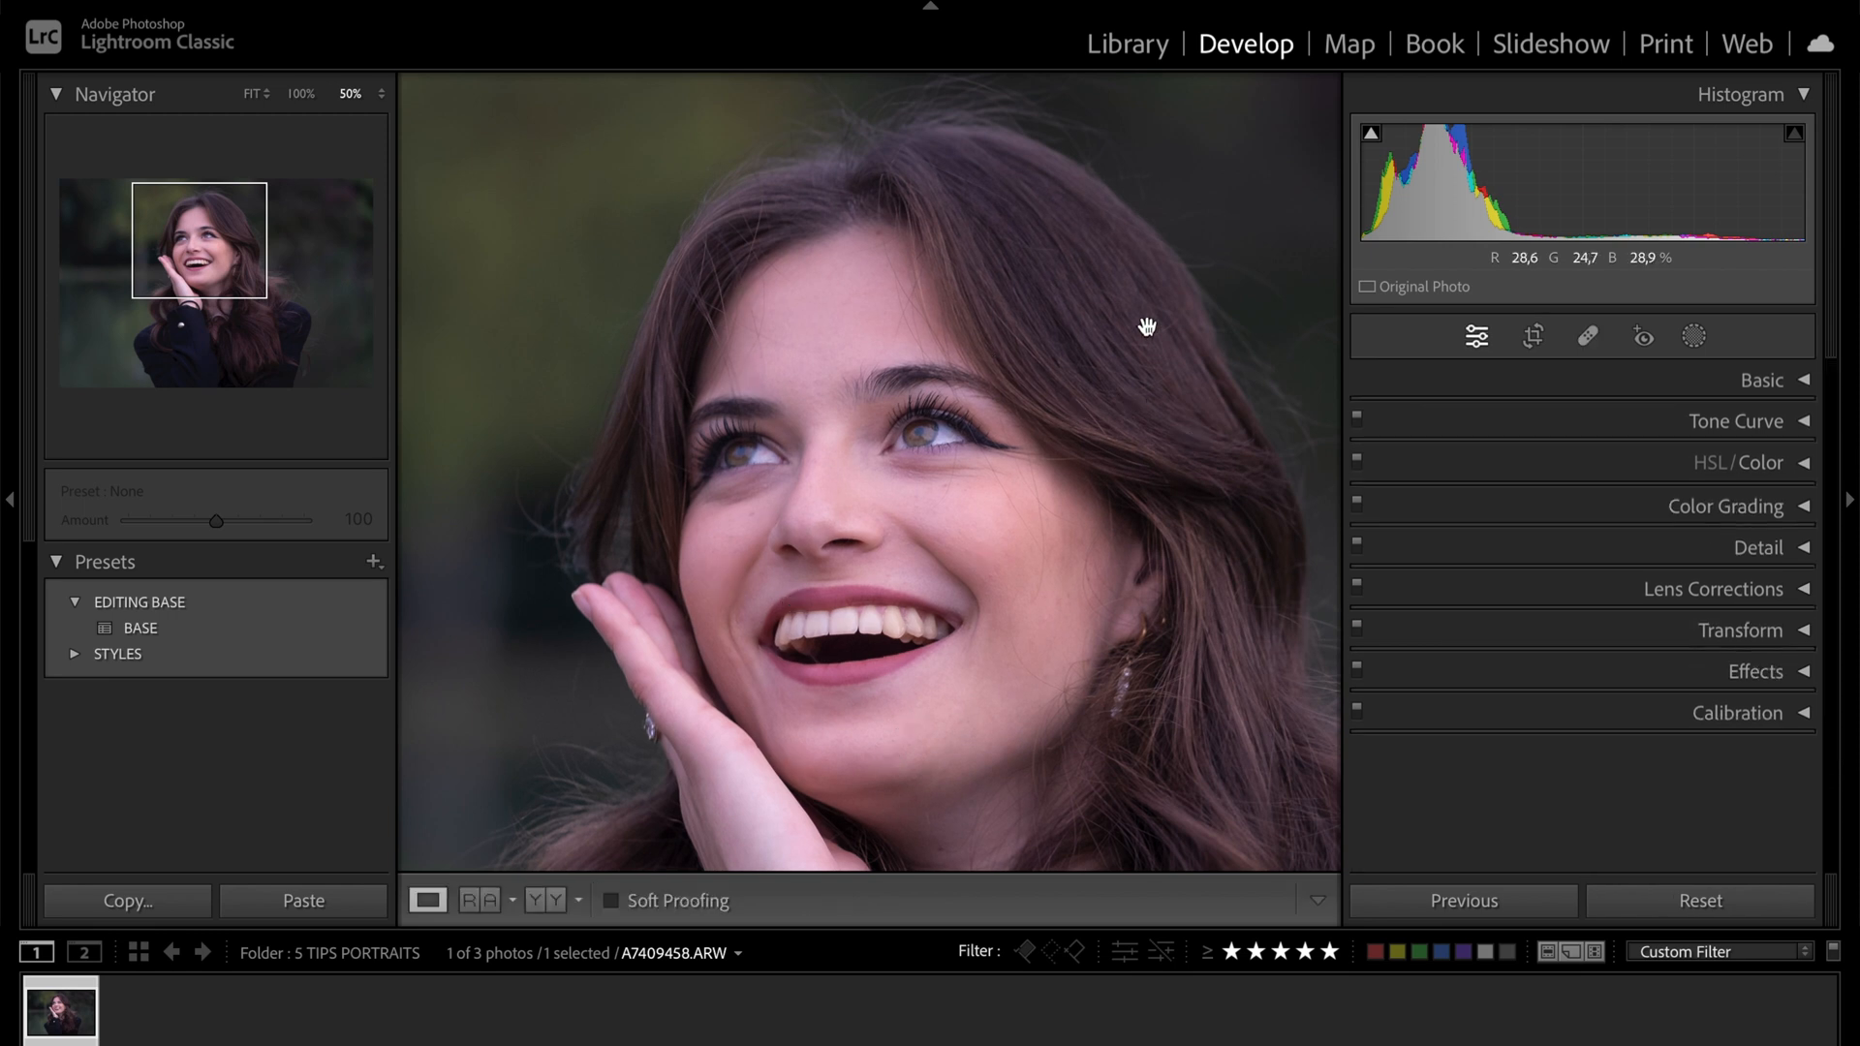
{"action": "key", "text": "ctrl+minus"}
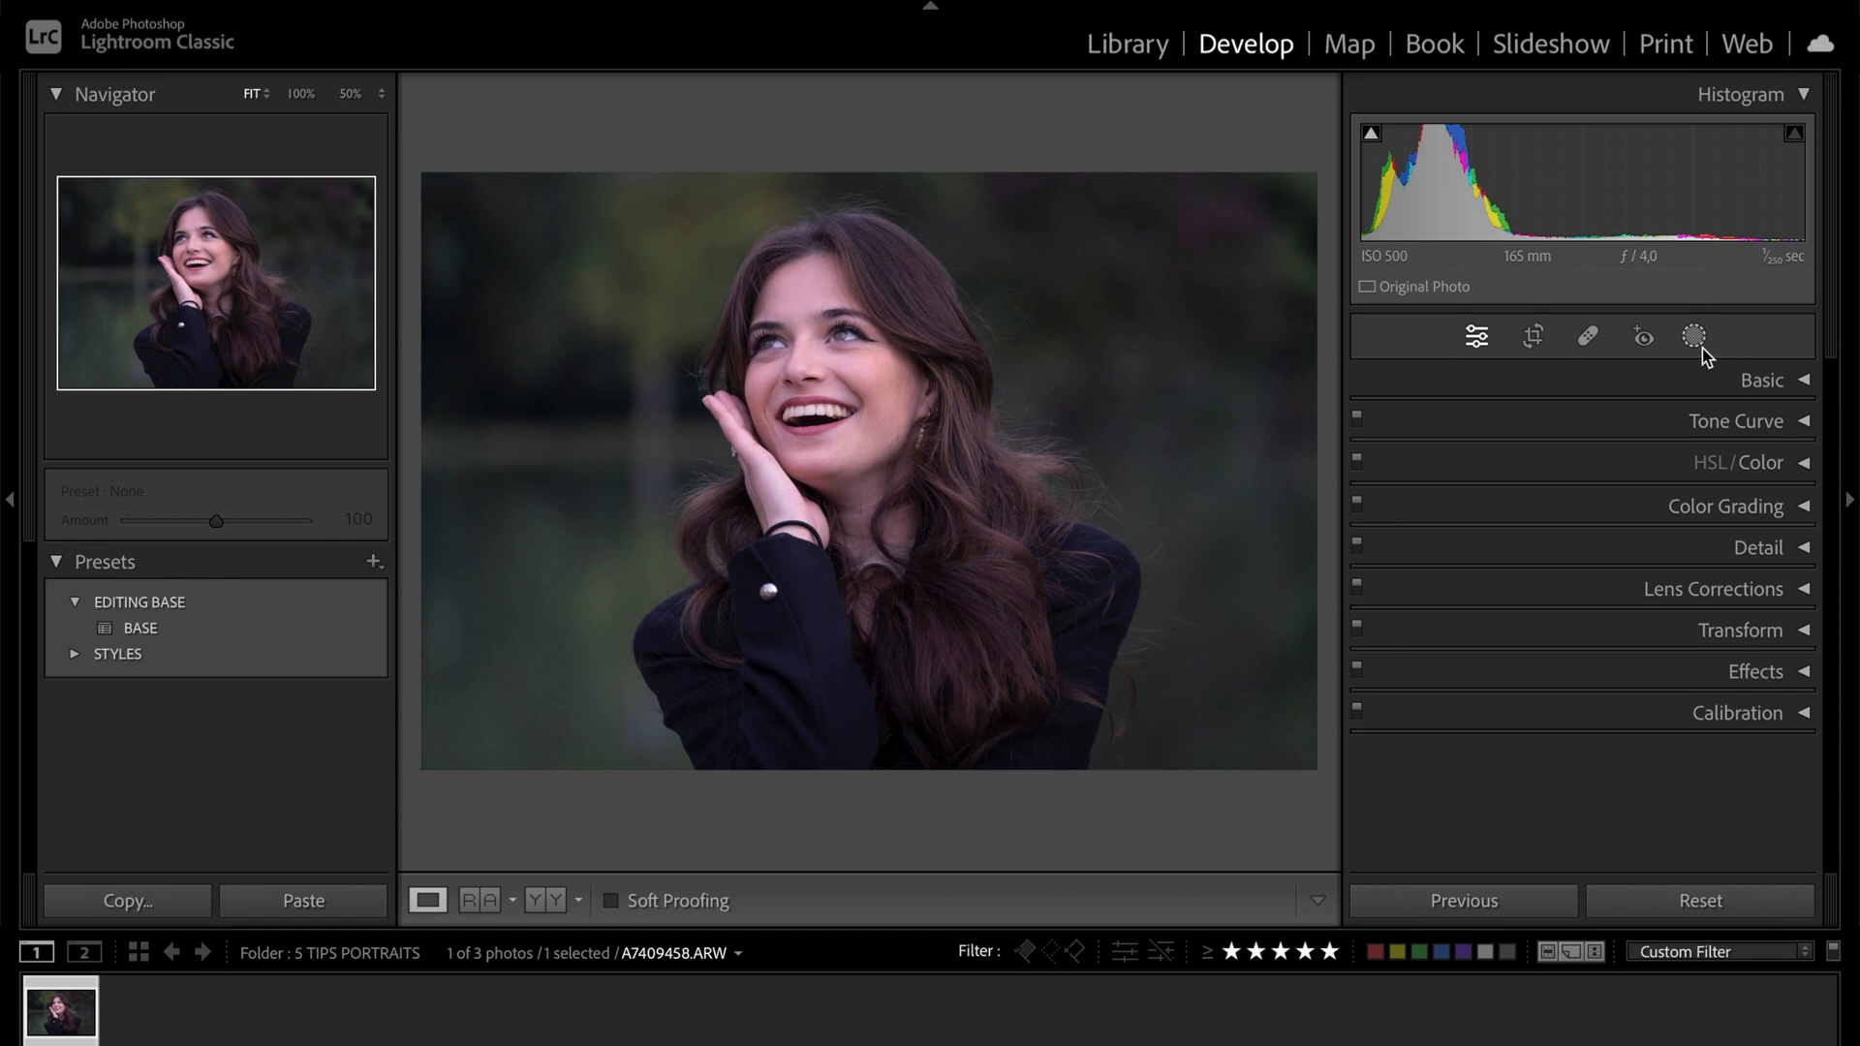
Step: Zoom in on the face at 50% and create a new brush mask with the Soften Skin (Lite) effect and Auto Mask on
{"action": "left_click", "coordinate": [351, 99]}
{"action": "left_click", "coordinate": [203, 255]}
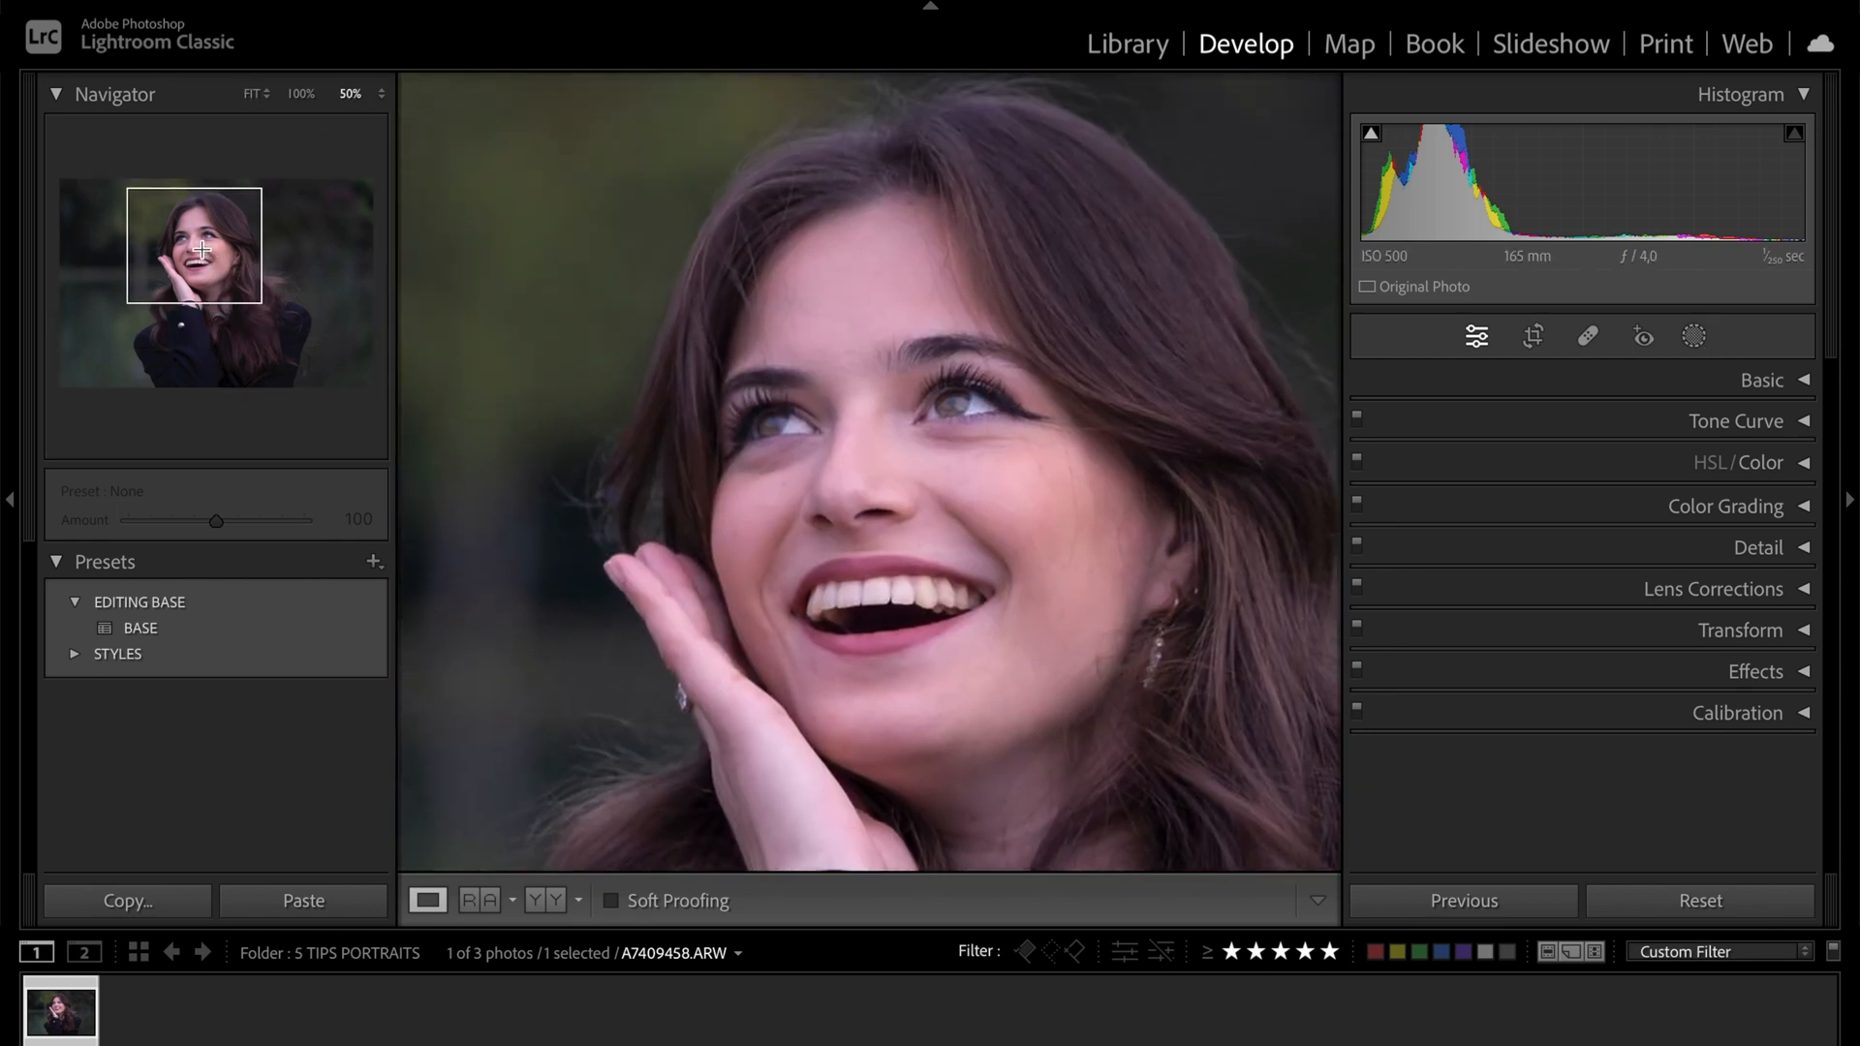
{"action": "left_click", "coordinate": [1695, 338]}
{"action": "left_click", "coordinate": [1305, 127]}
{"action": "left_click", "coordinate": [1255, 370]}
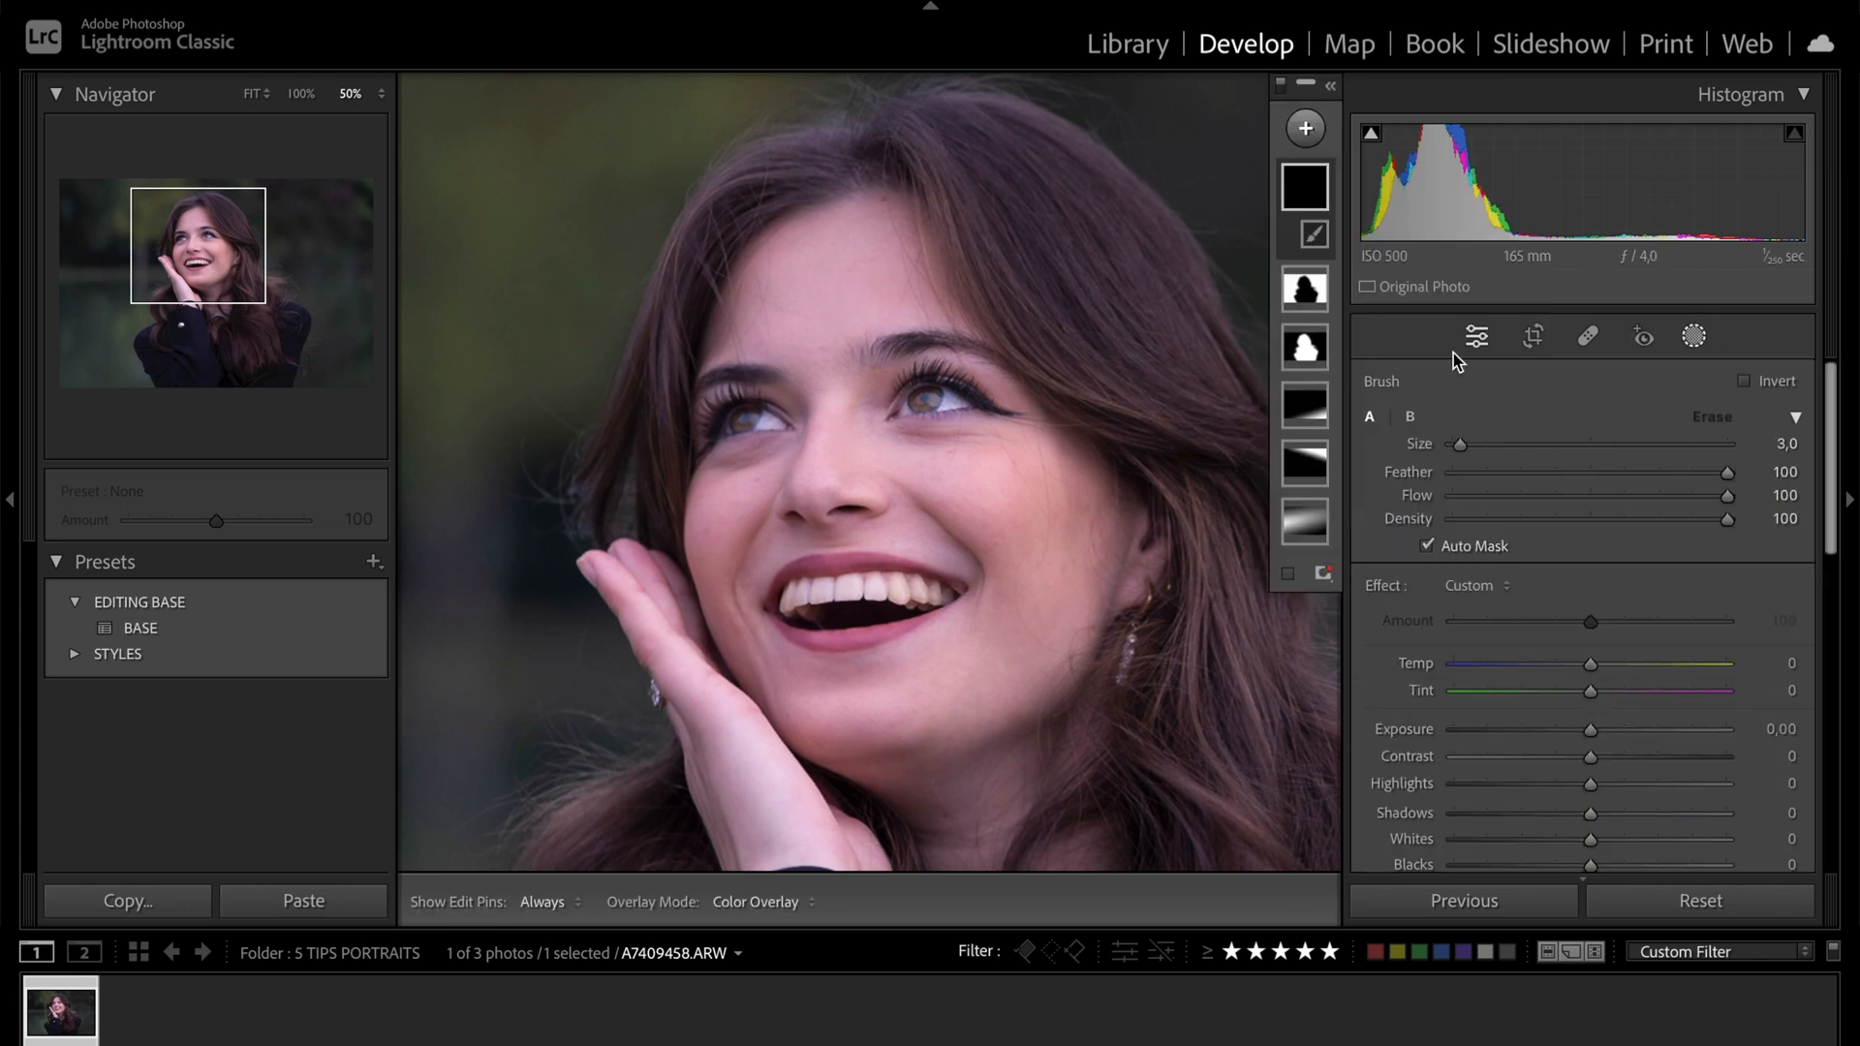
{"action": "left_click", "coordinate": [1475, 585]}
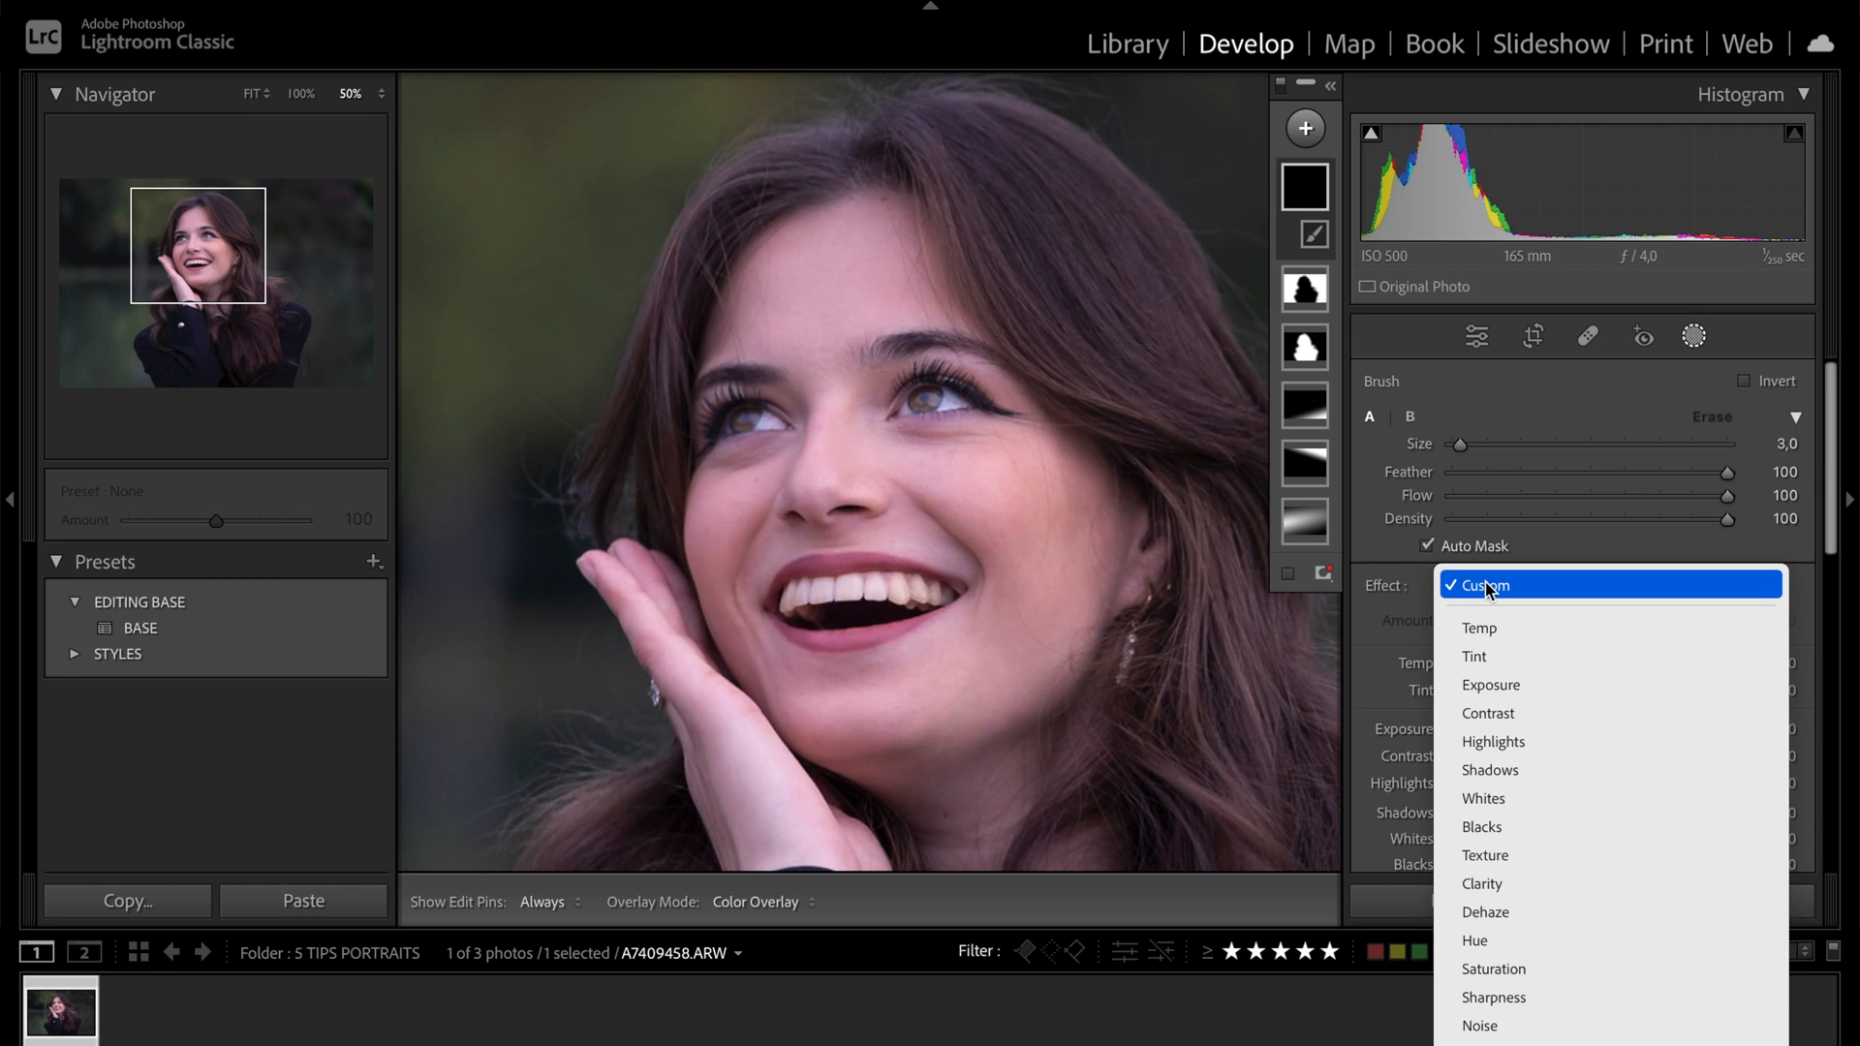
{"action": "left_click", "coordinate": [1570, 743]}
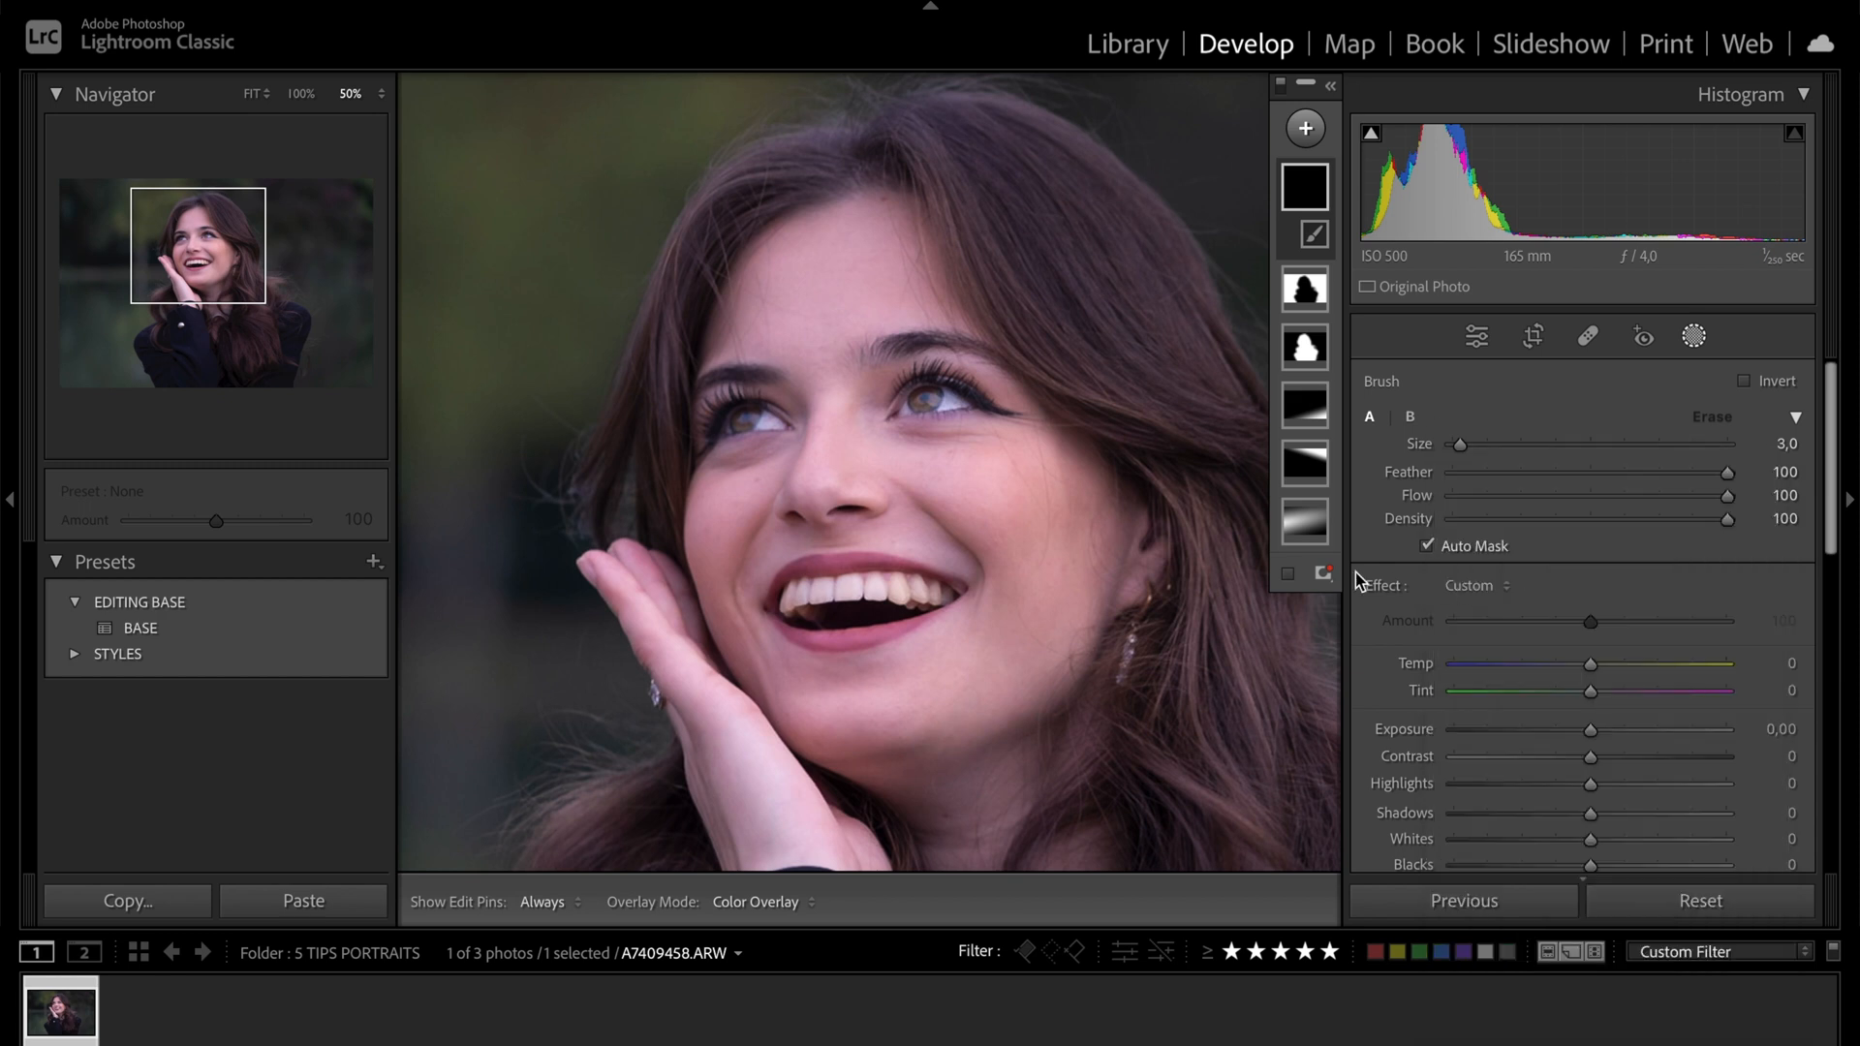
{"action": "left_click", "coordinate": [1579, 587]}
{"action": "scroll", "coordinate": [1537, 669], "scroll_direction": "down", "scroll_amount": 5}
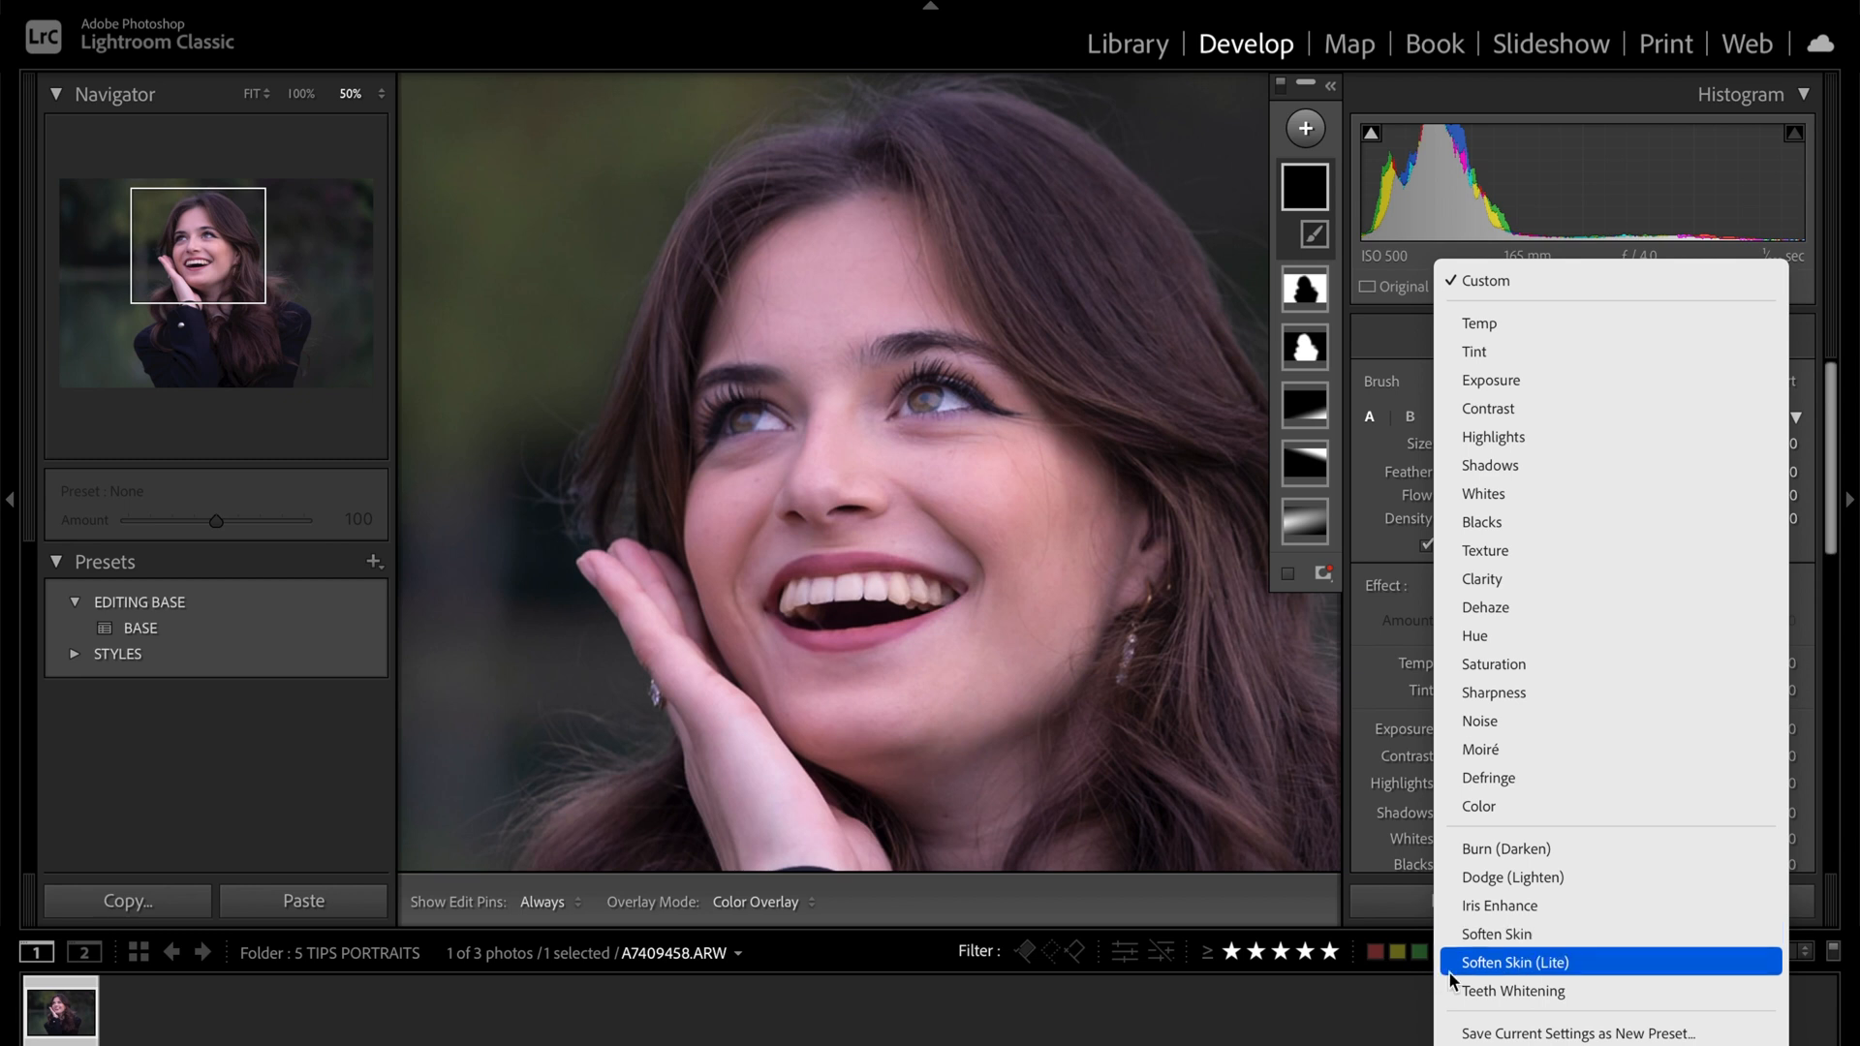
{"action": "left_click", "coordinate": [1538, 963]}
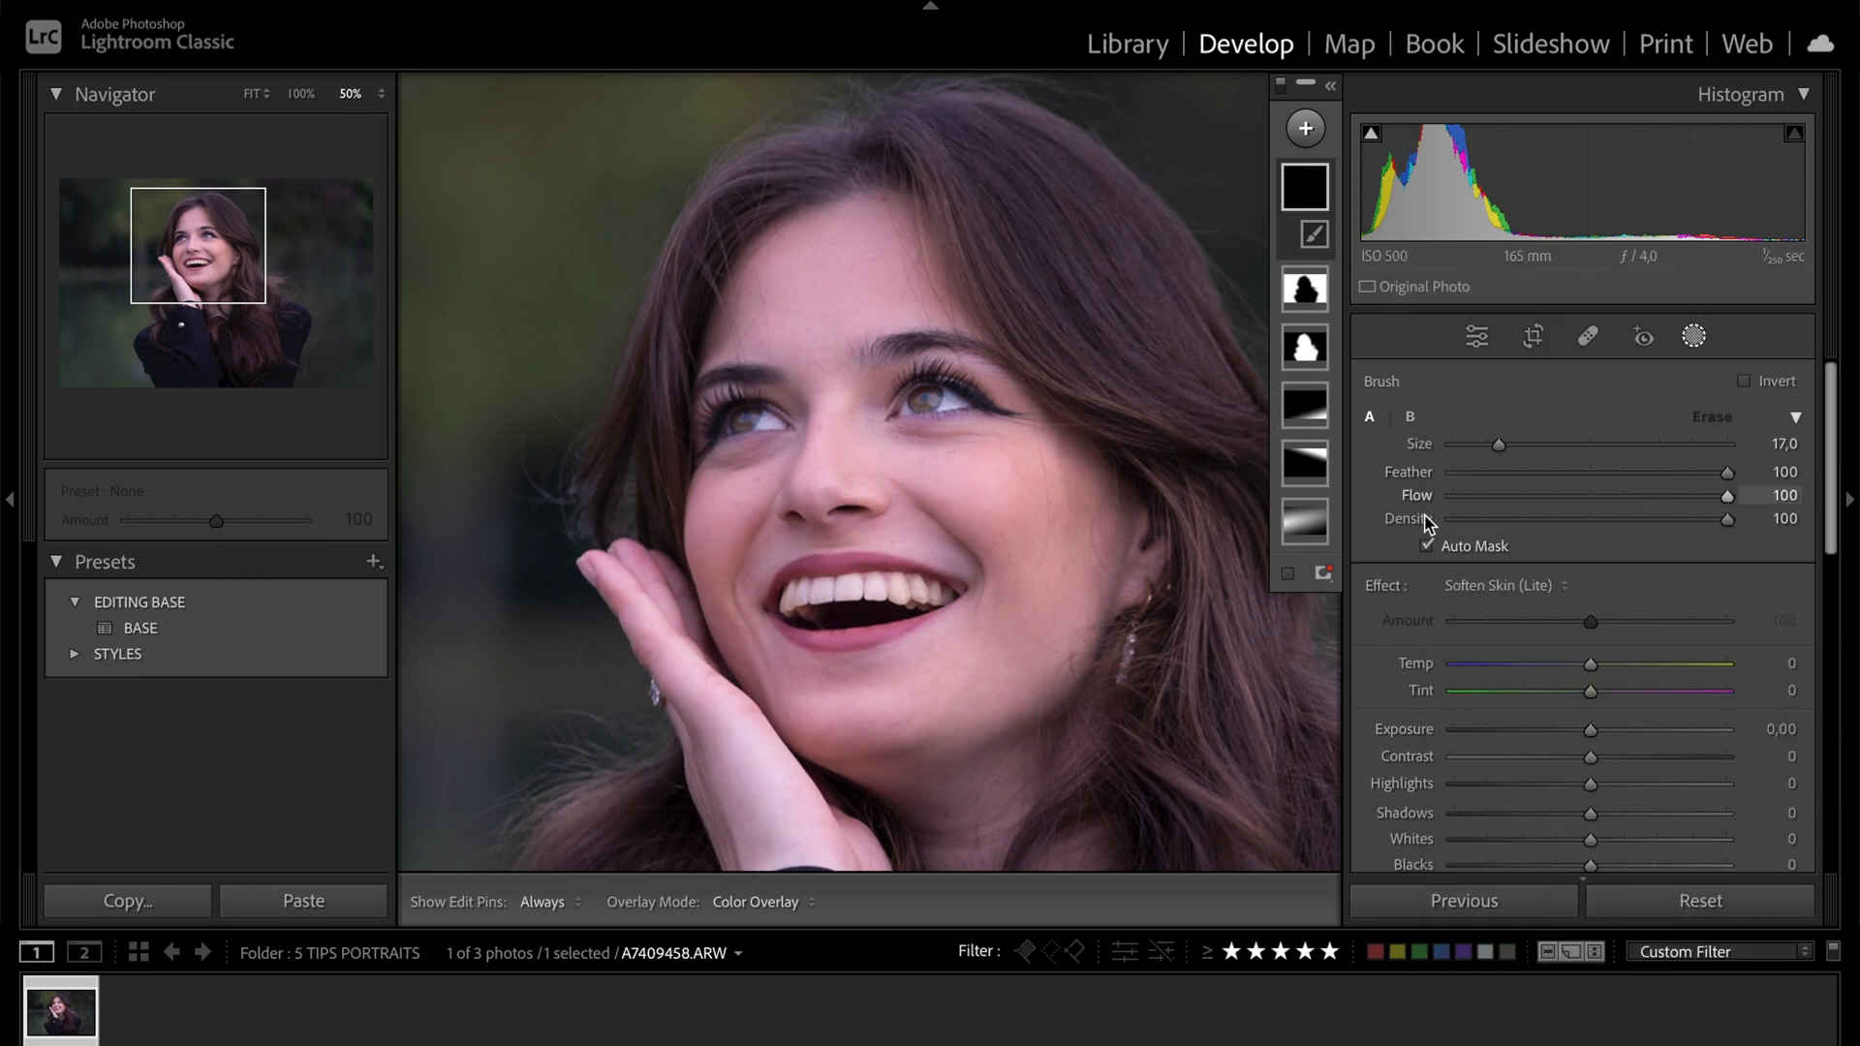
{"action": "scroll", "coordinate": [964, 516], "scroll_direction": "down", "scroll_amount": 2}
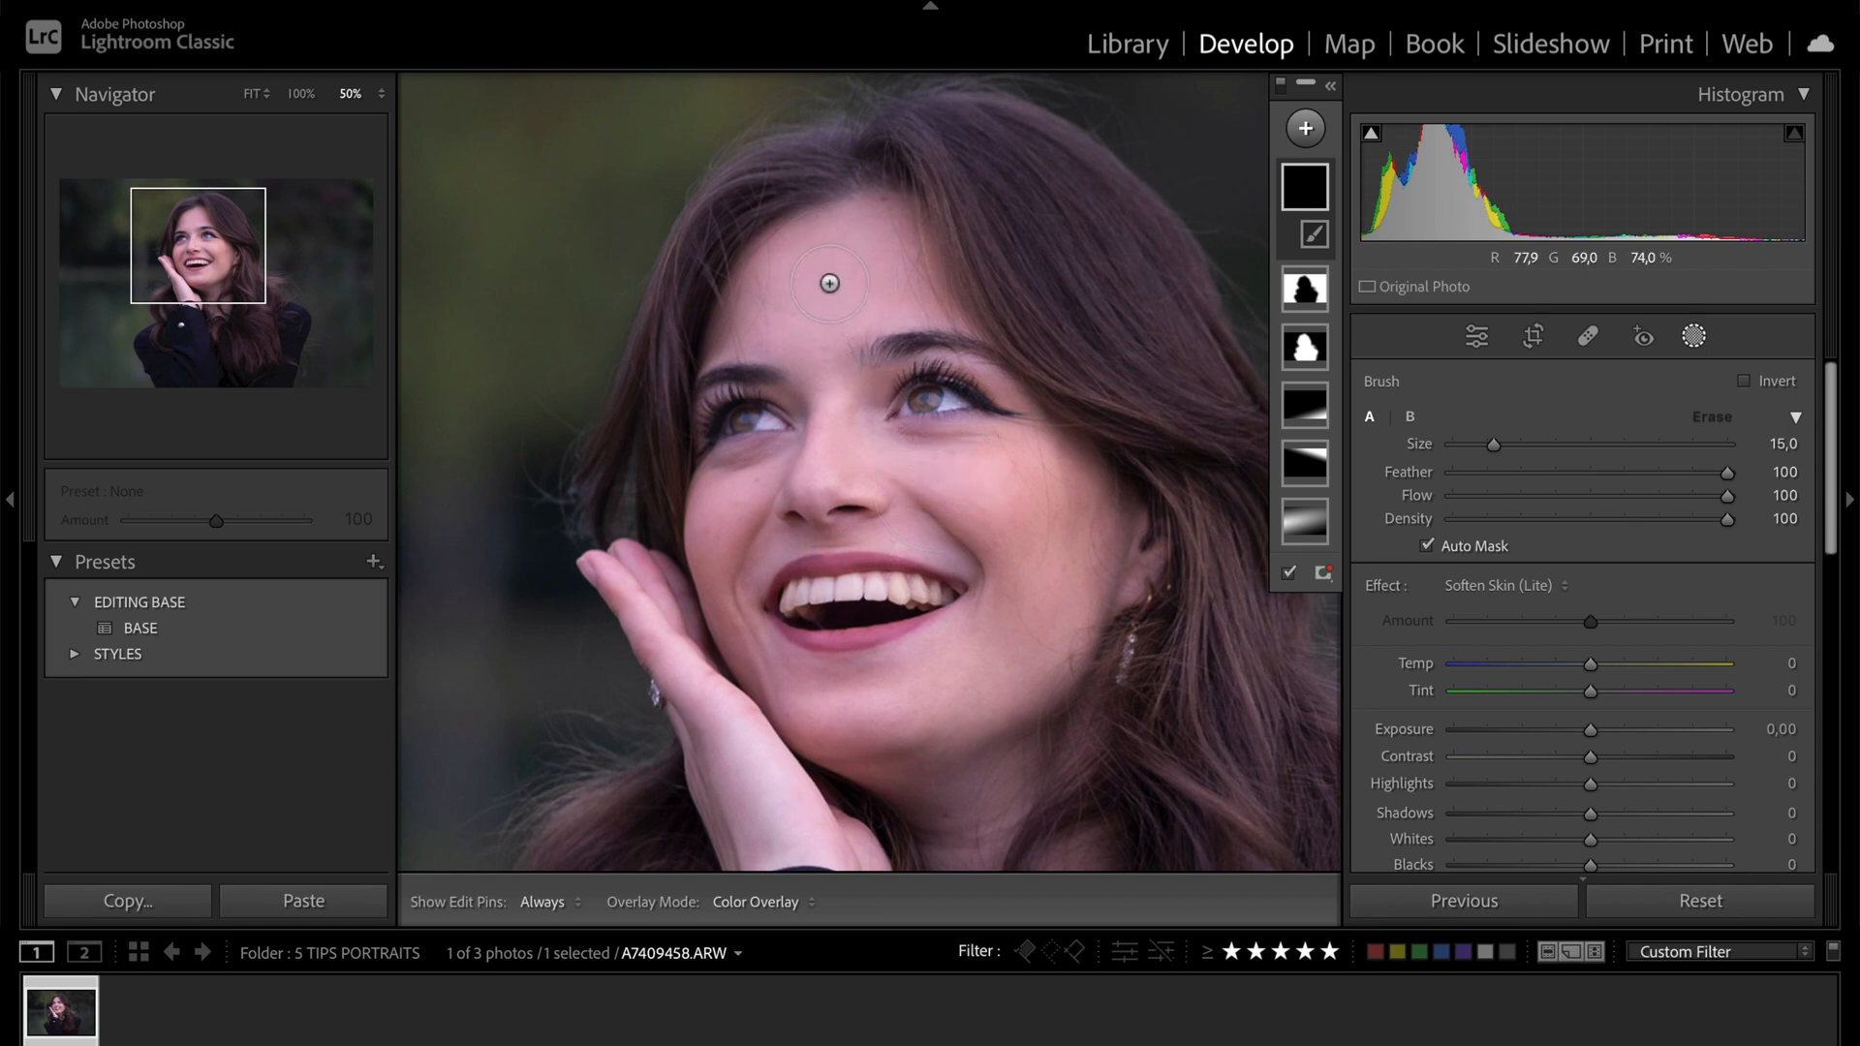
Step: Paint the softening mask over the forehead, nose, cheeks, upper-lip area and chin, and refine its edges with a size 5 Erase brush
{"action": "key", "text": "h"}
{"action": "mouse_move", "coordinate": [831, 274]}
{"action": "left_mouse_down"}
{"action": "mouse_move", "coordinate": [736, 320]}
{"action": "mouse_move", "coordinate": [766, 272]}
{"action": "mouse_move", "coordinate": [865, 255]}
{"action": "mouse_move", "coordinate": [883, 275]}
{"action": "mouse_move", "coordinate": [868, 302]}
{"action": "left_mouse_up"}
{"action": "scroll", "coordinate": [835, 387], "scroll_direction": "down", "scroll_amount": 8}
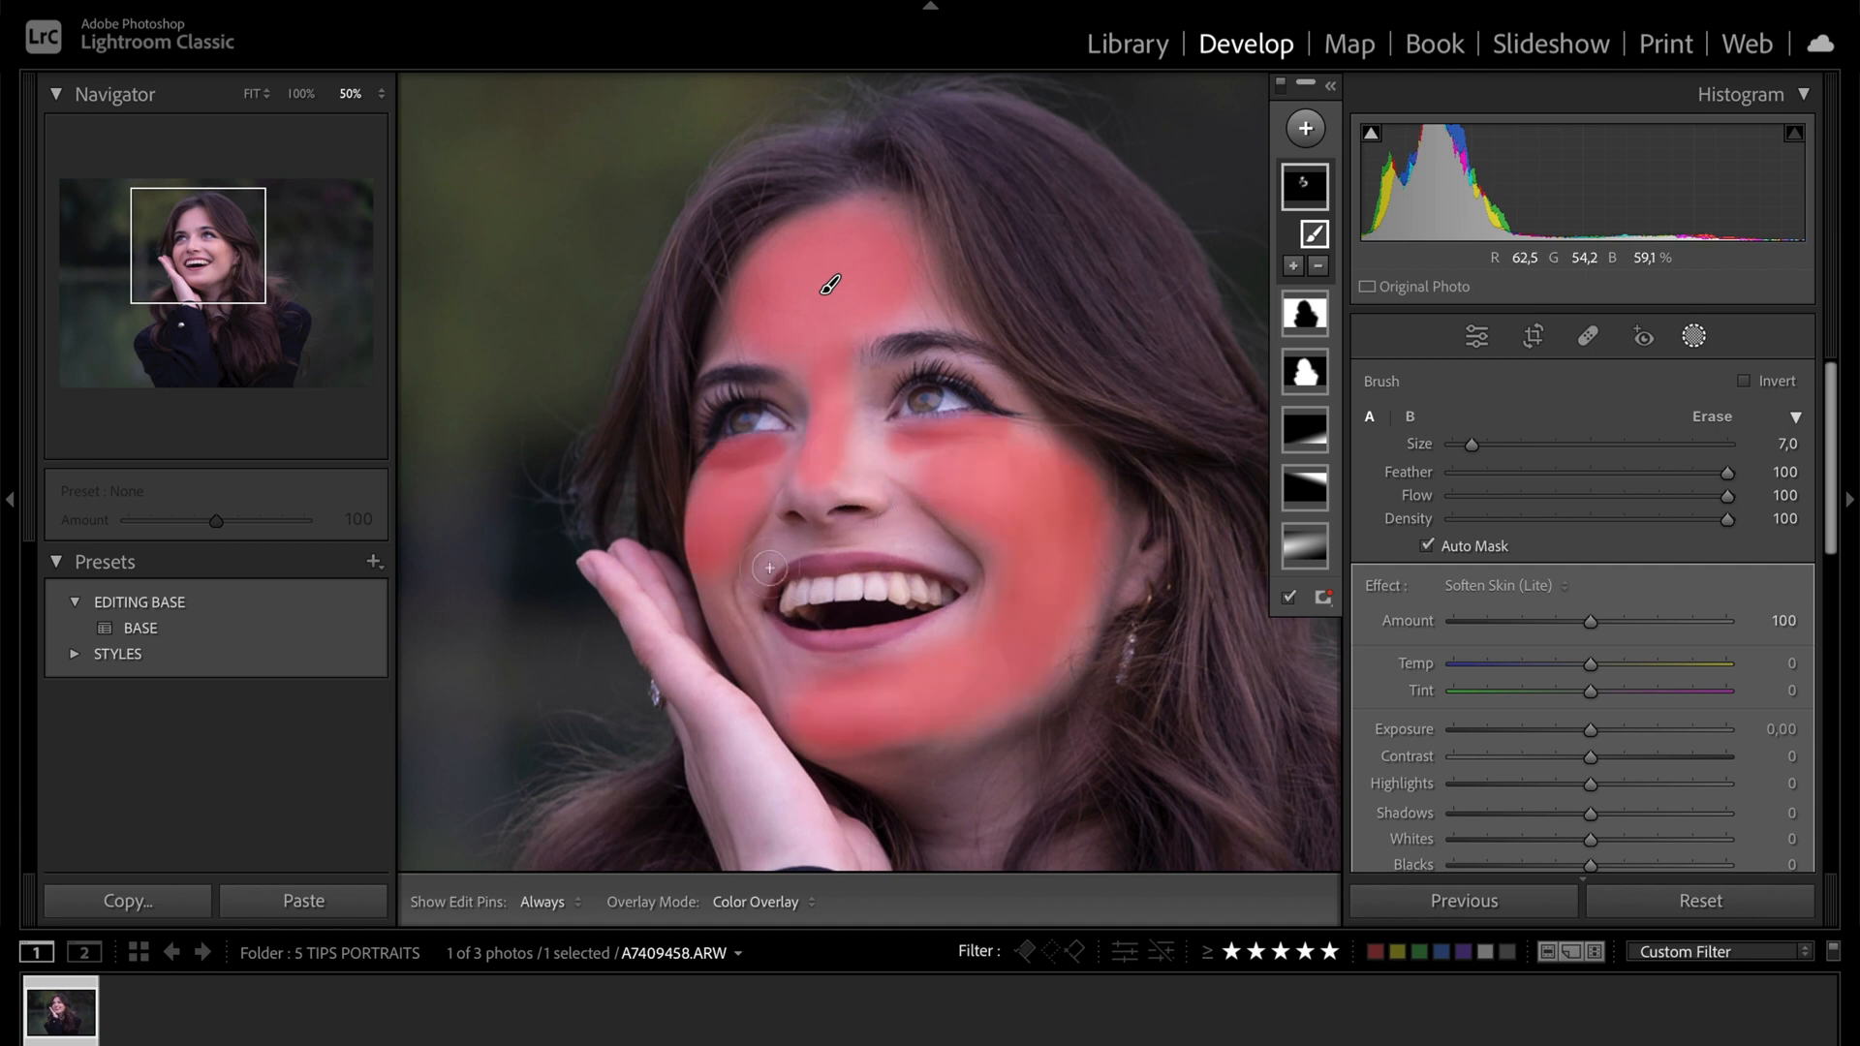
{"action": "key", "text": "h"}
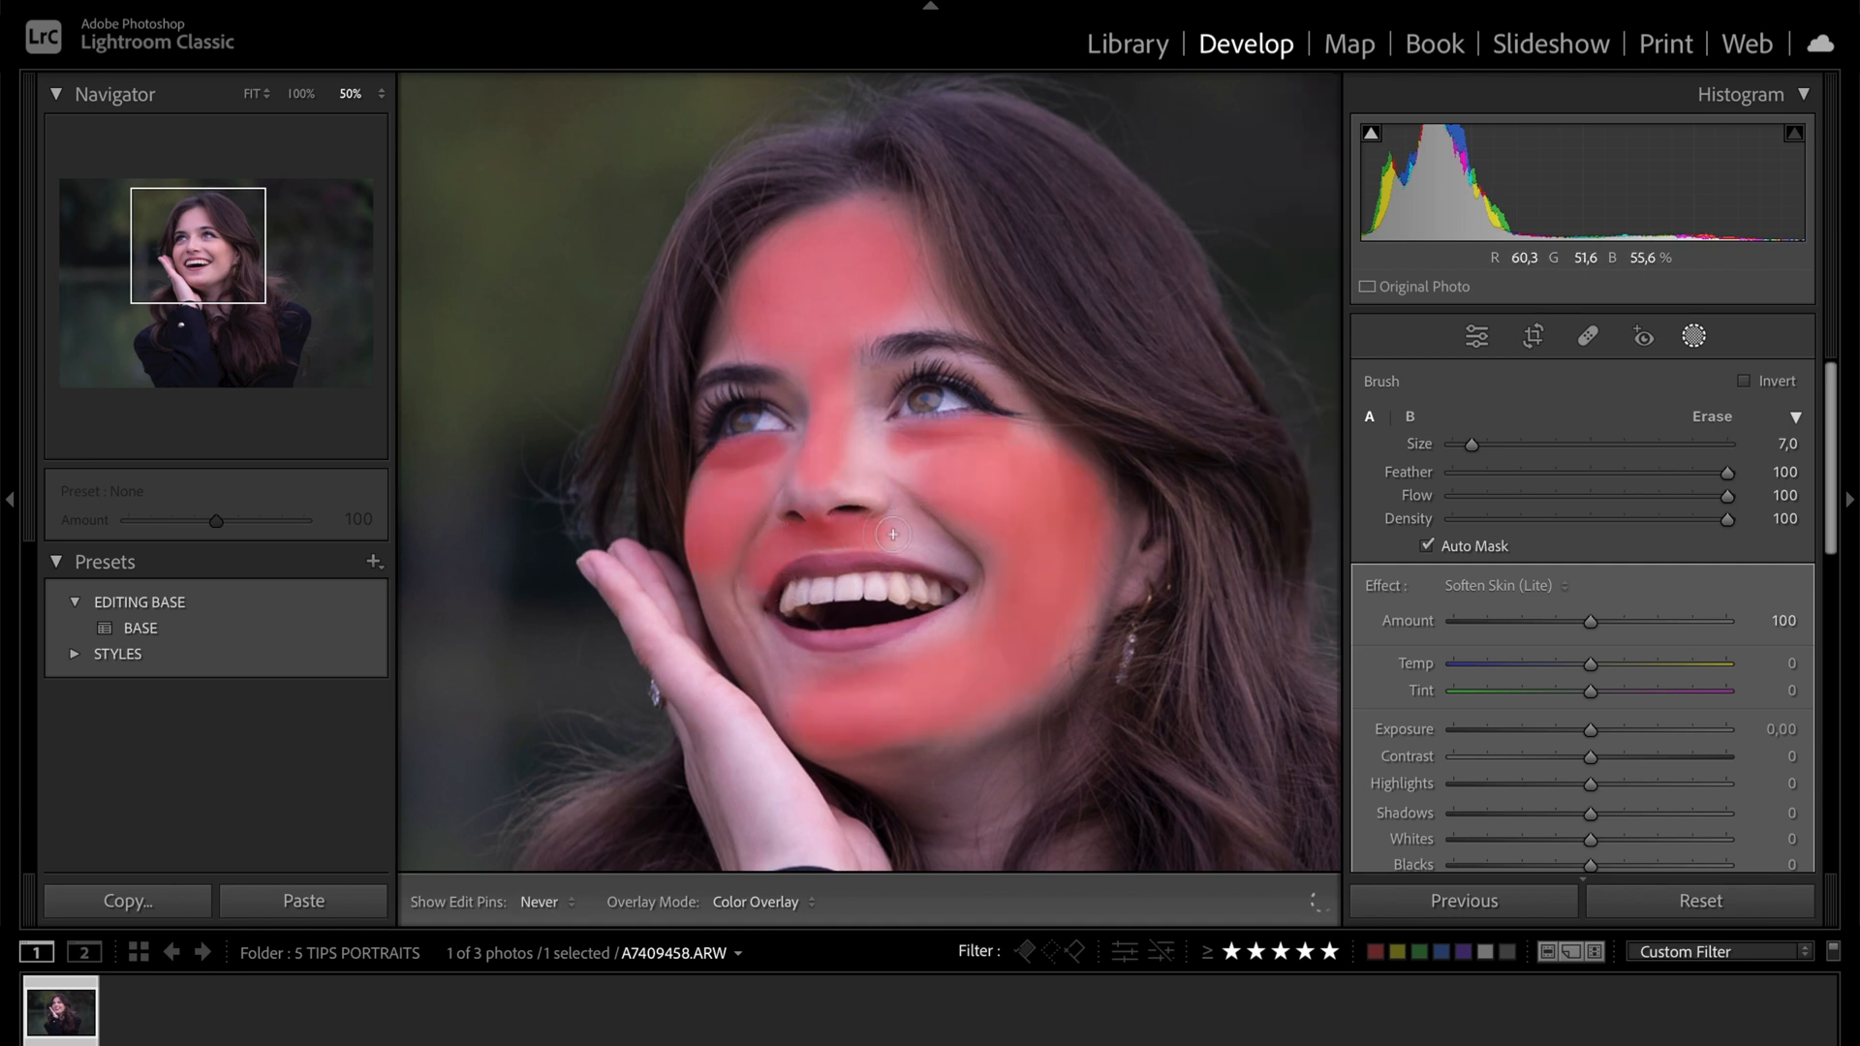
{"action": "key", "text": "h"}
{"action": "left_click", "coordinate": [1712, 417]}
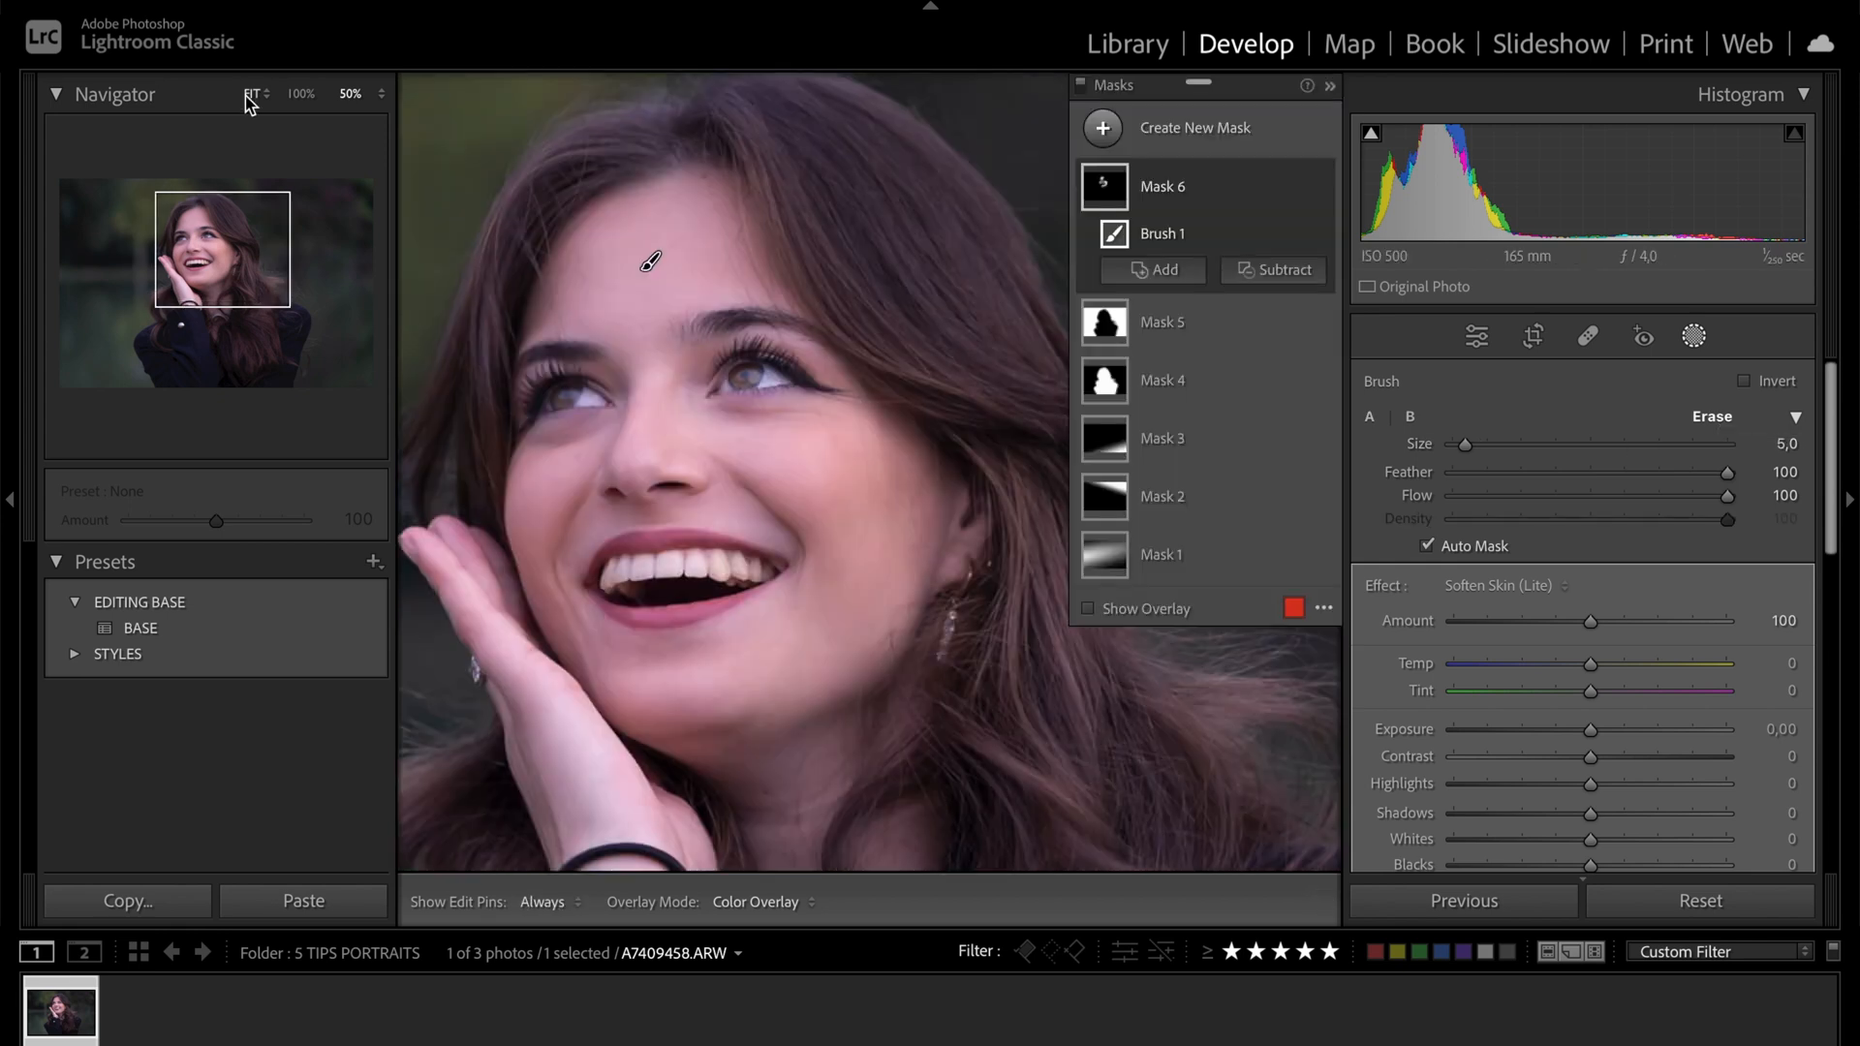
Step: Hide and show the skin-softening mask in the full photo view to compare its effect
{"action": "left_click", "coordinate": [252, 93]}
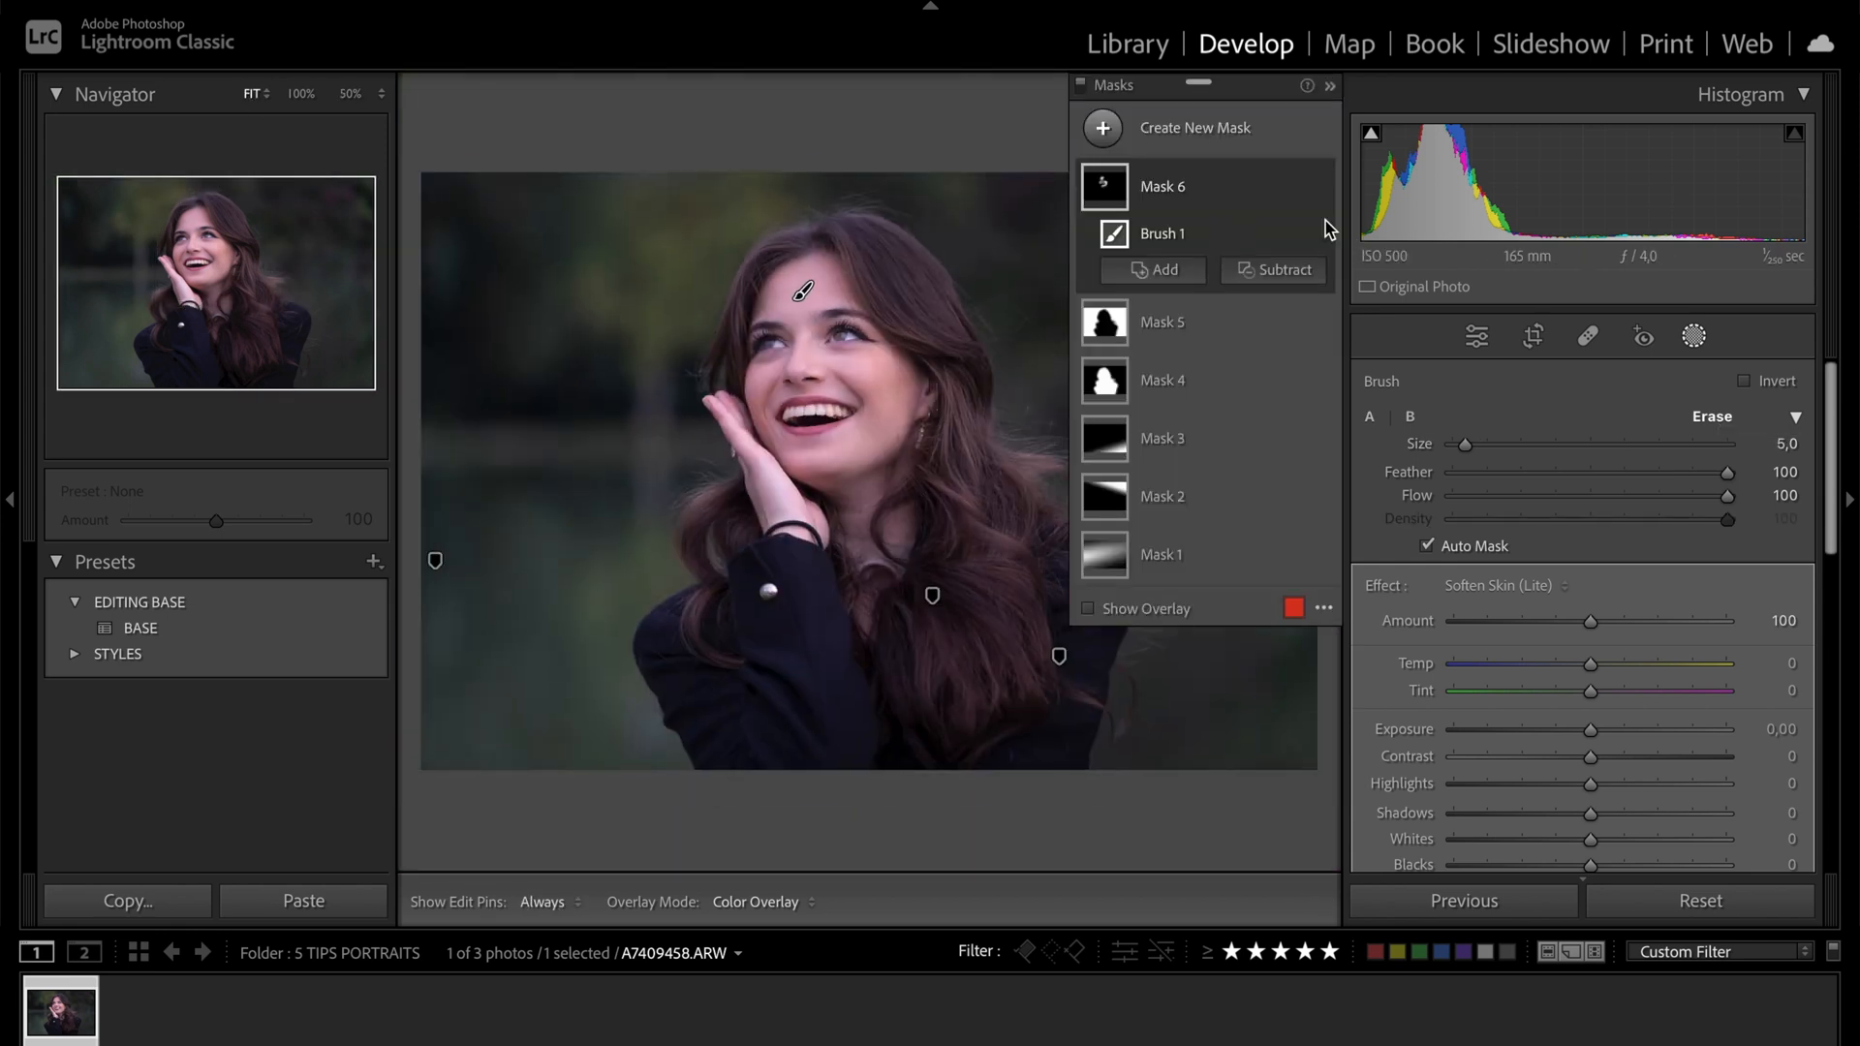
{"action": "left_click", "coordinate": [1324, 189]}
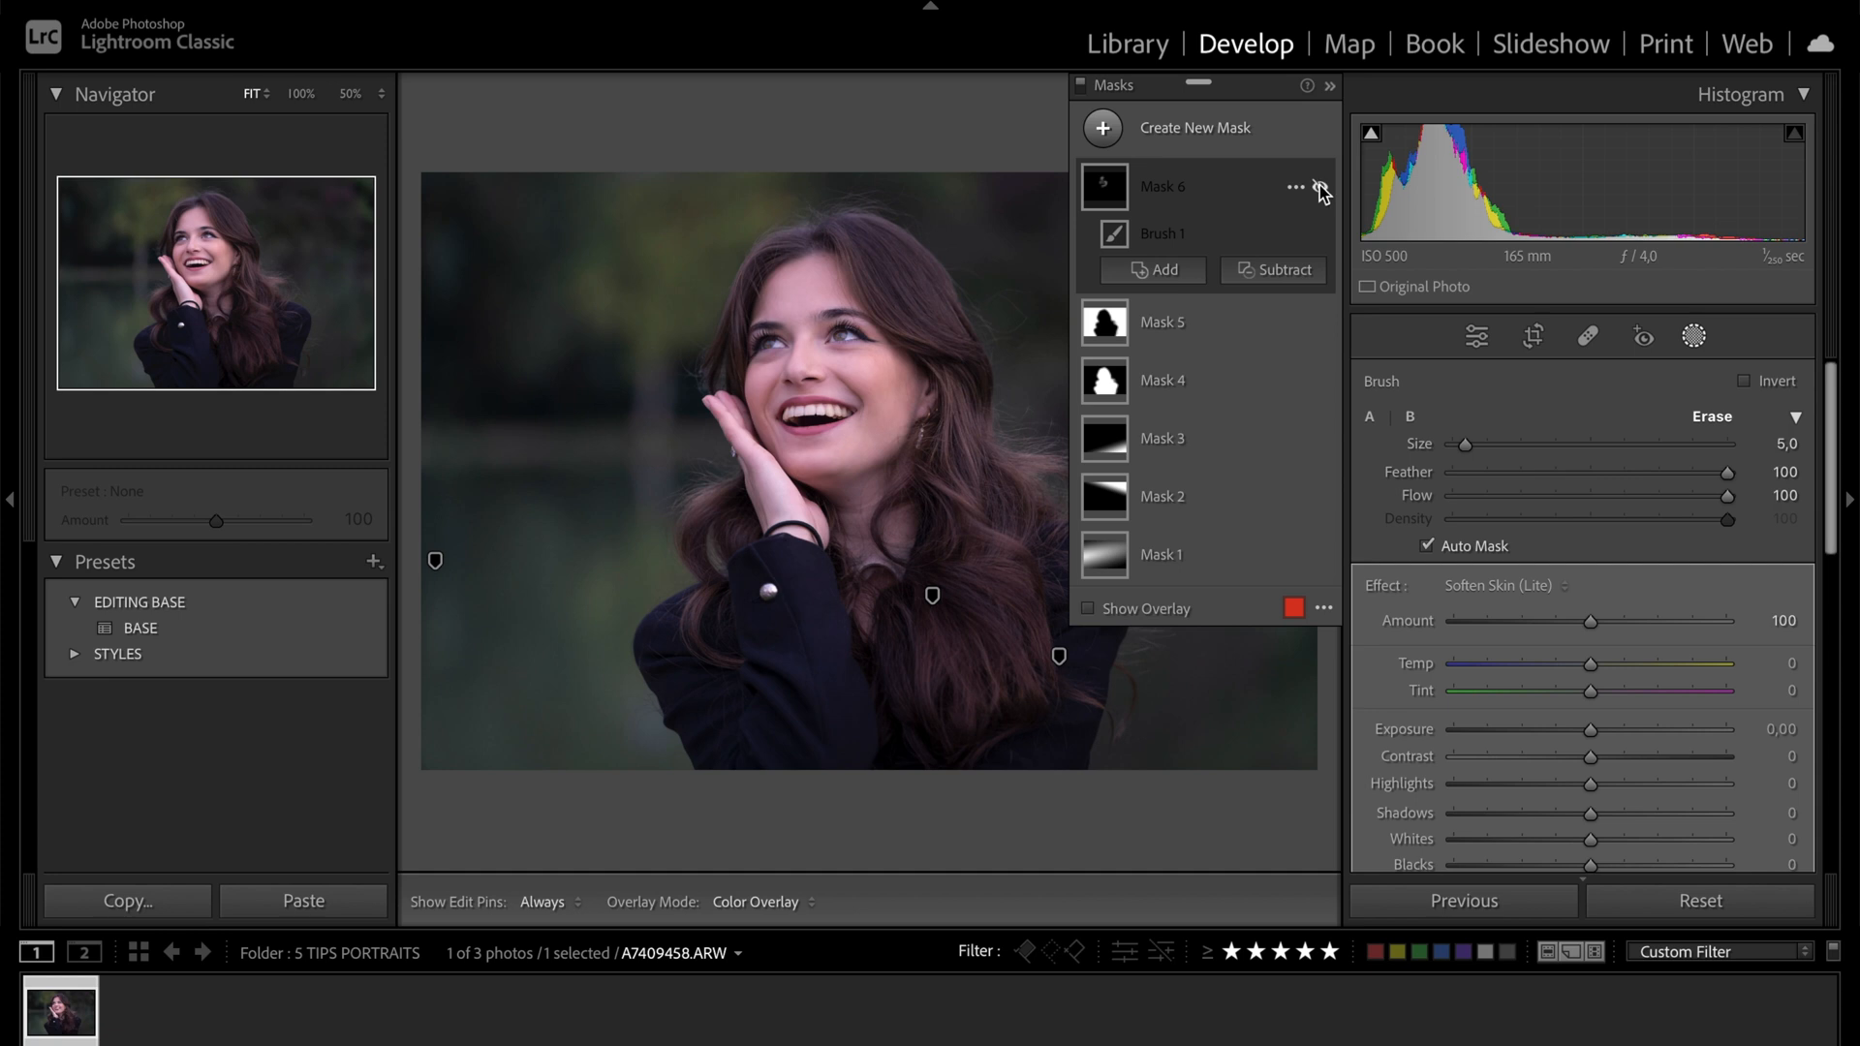
{"action": "left_click", "coordinate": [1322, 189]}
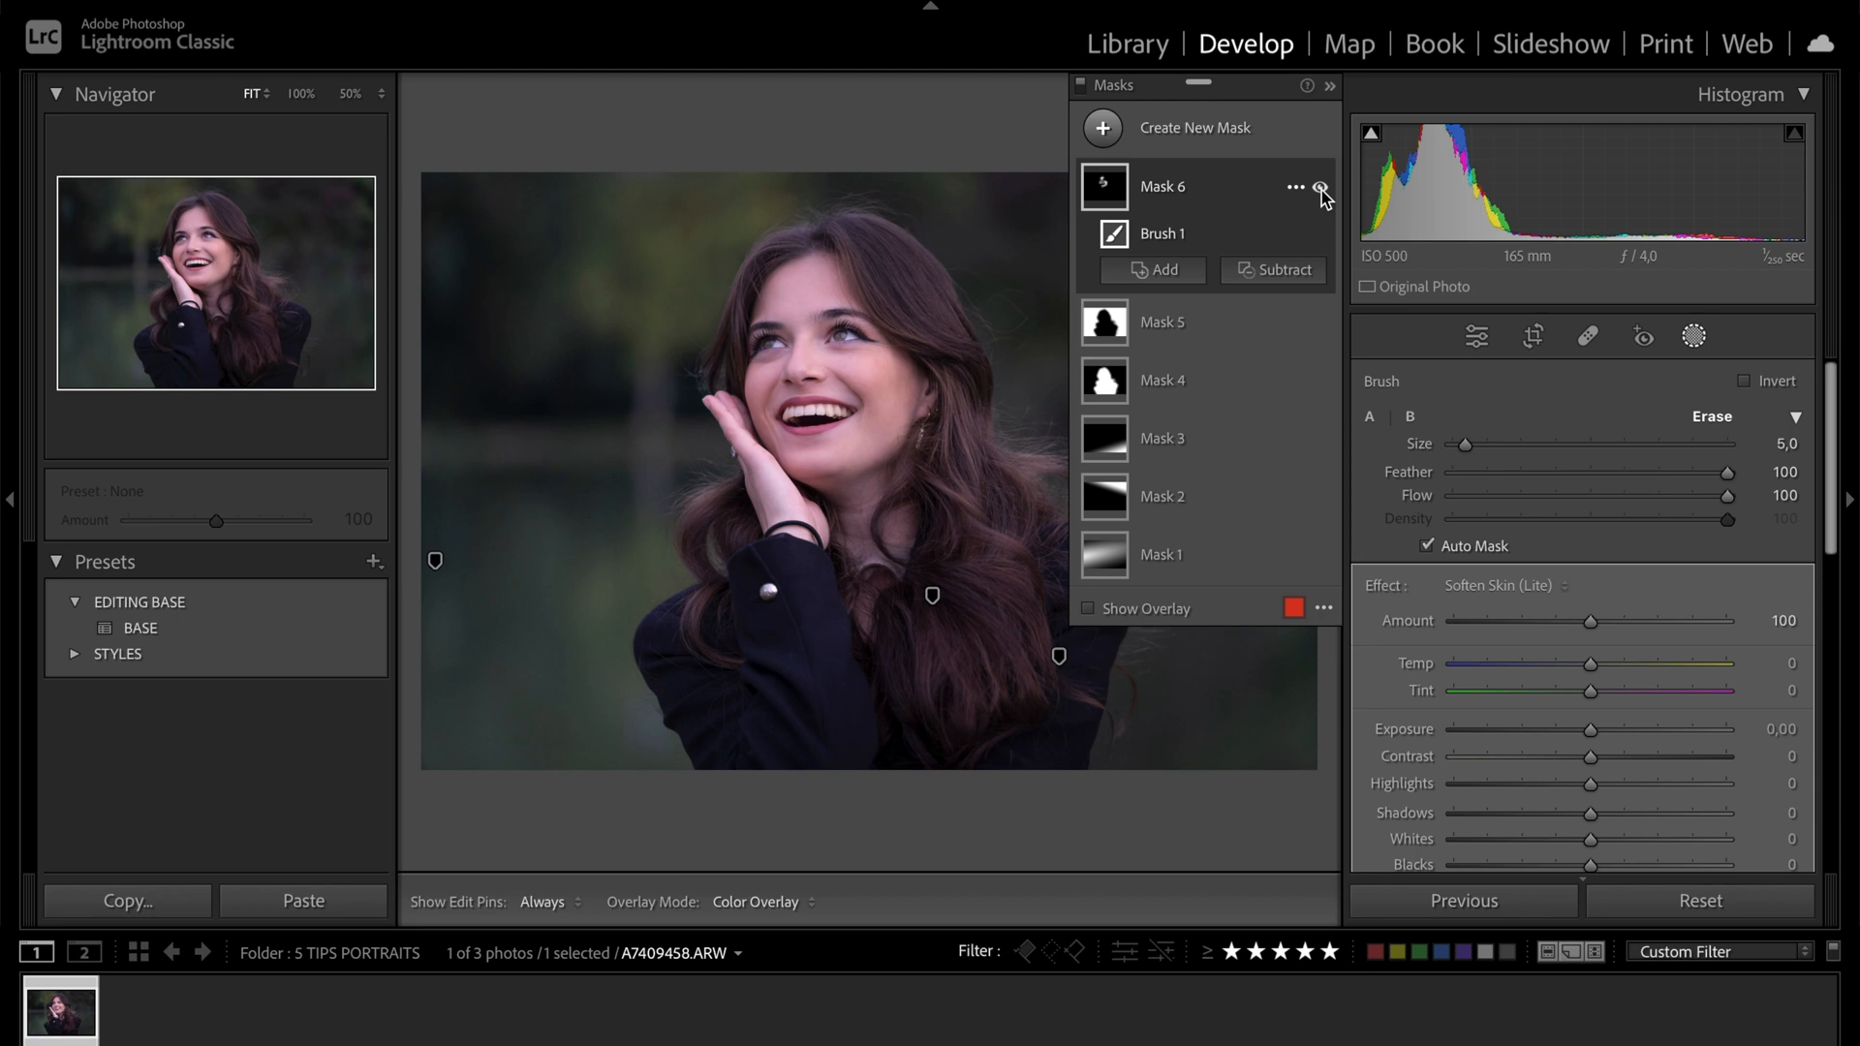
{"action": "left_click", "coordinate": [1331, 89]}
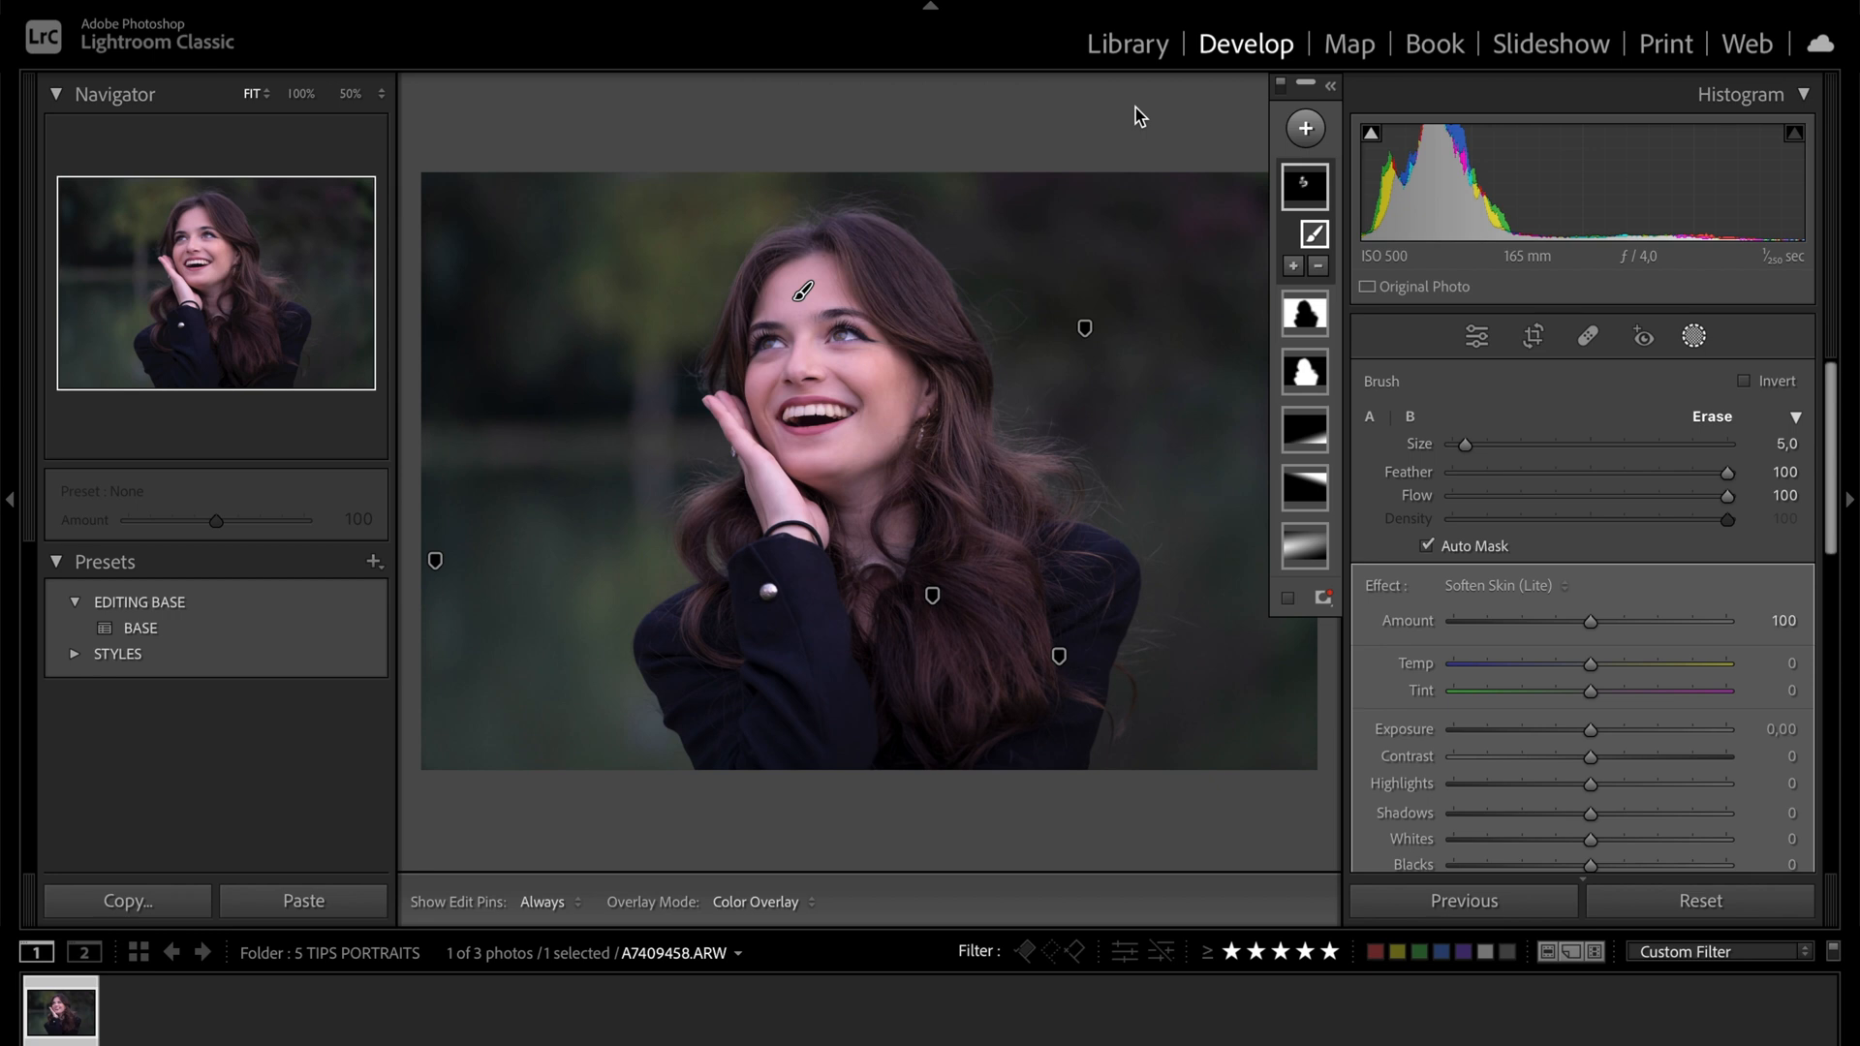
Step: Zoom in on the eyes at 100% and create a new size 7 brush mask with the Iris Enhance effect
{"action": "left_click", "coordinate": [301, 94]}
{"action": "left_click", "coordinate": [1502, 585]}
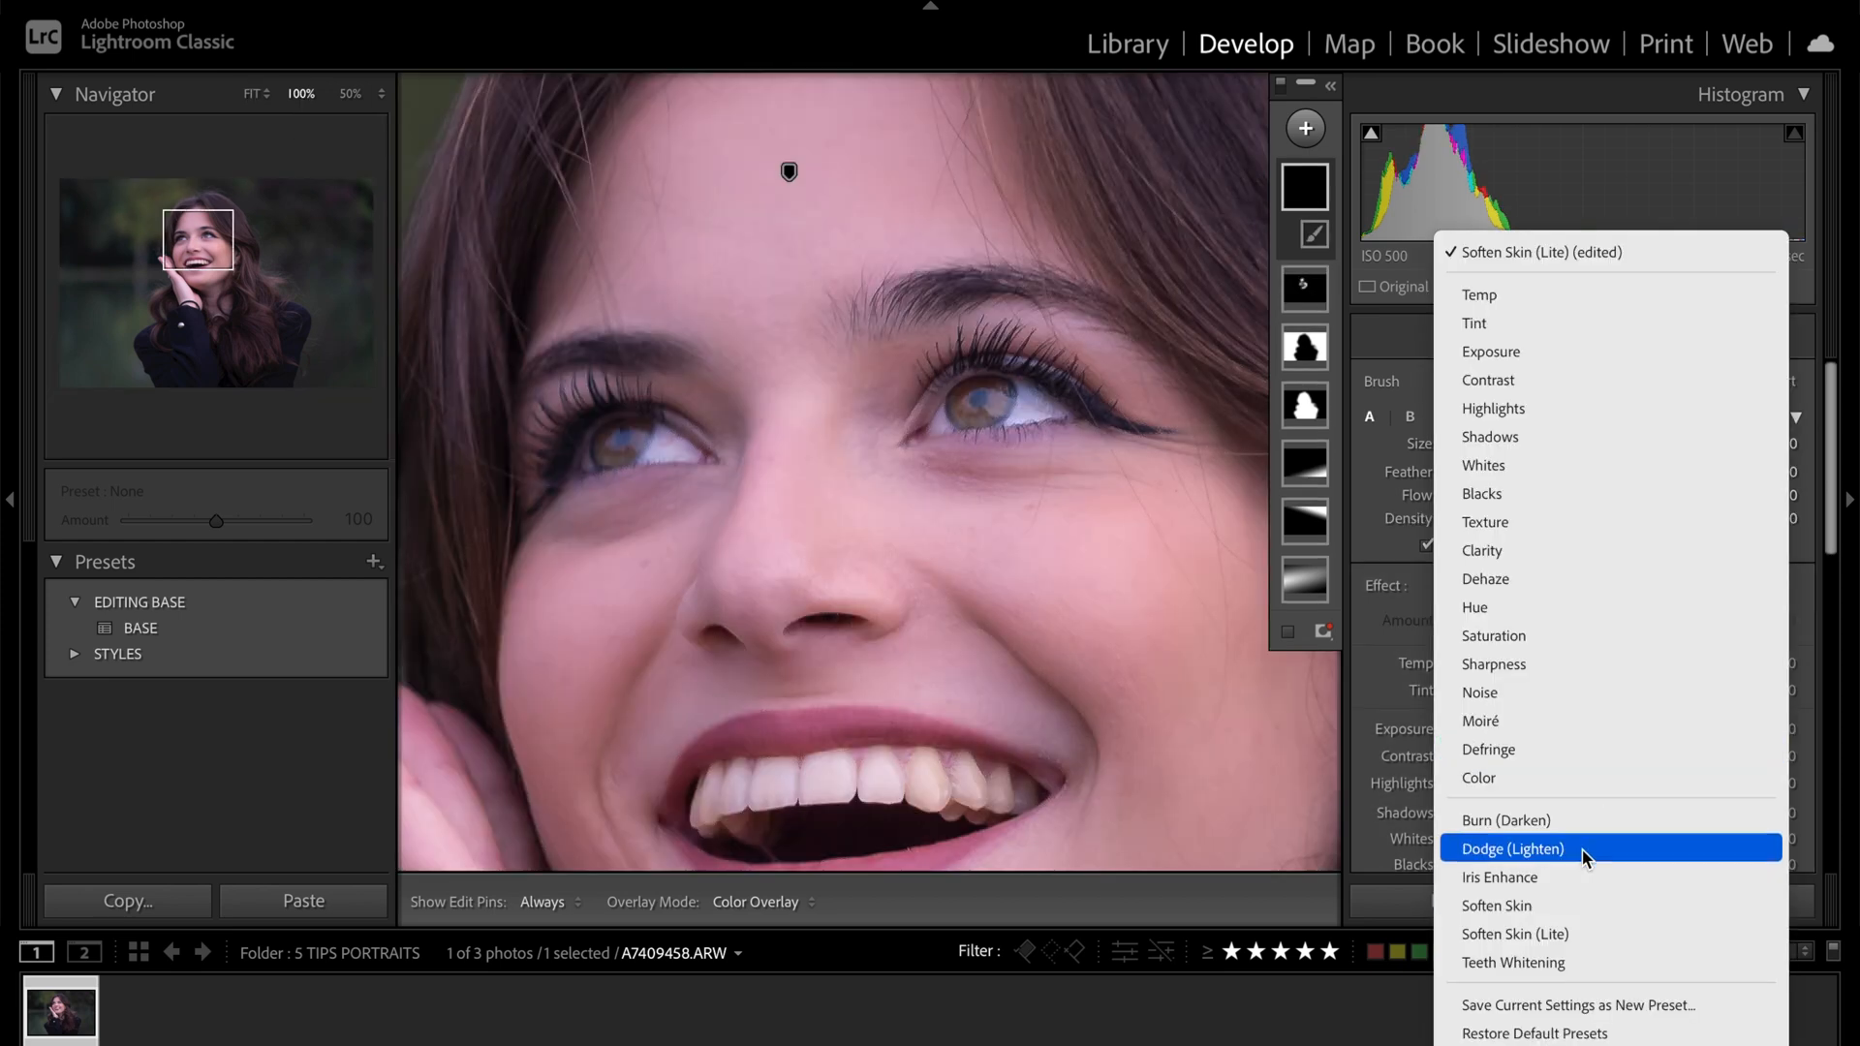
{"action": "left_click", "coordinate": [1513, 878]}
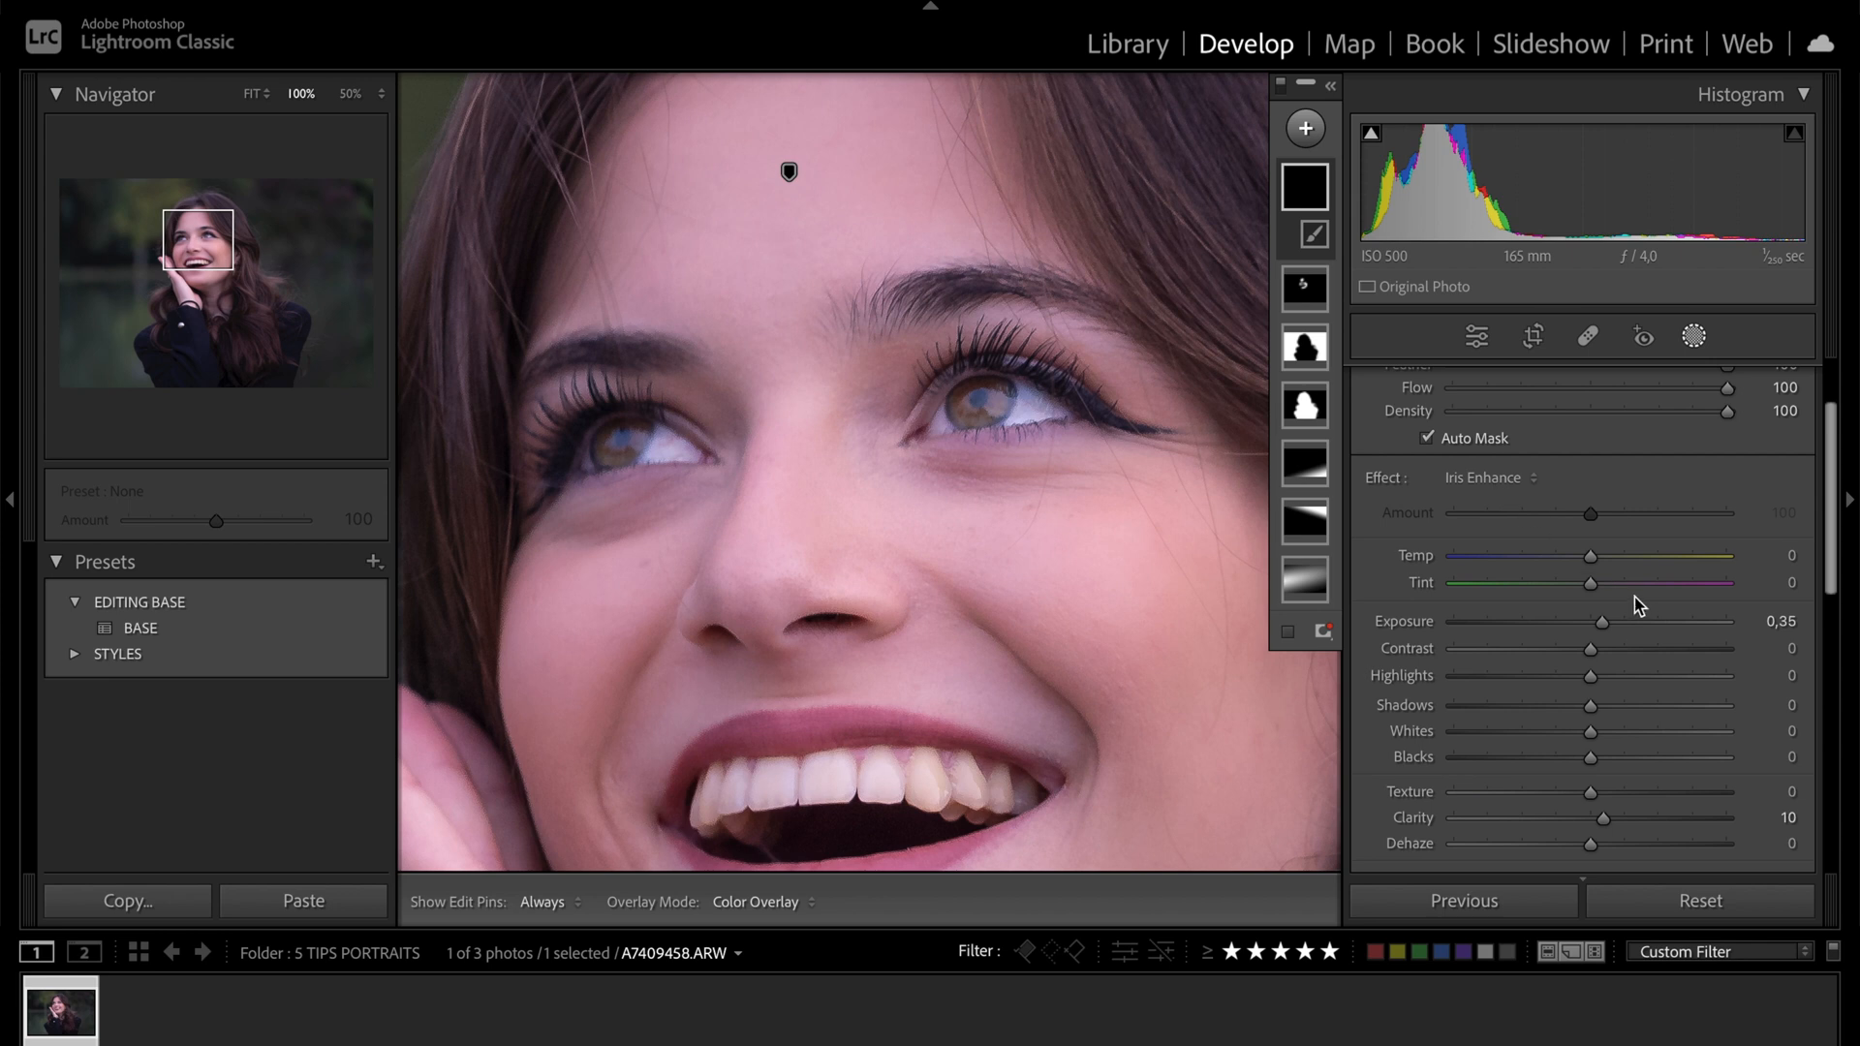
{"action": "scroll", "coordinate": [1633, 597], "scroll_direction": "down", "scroll_amount": 2}
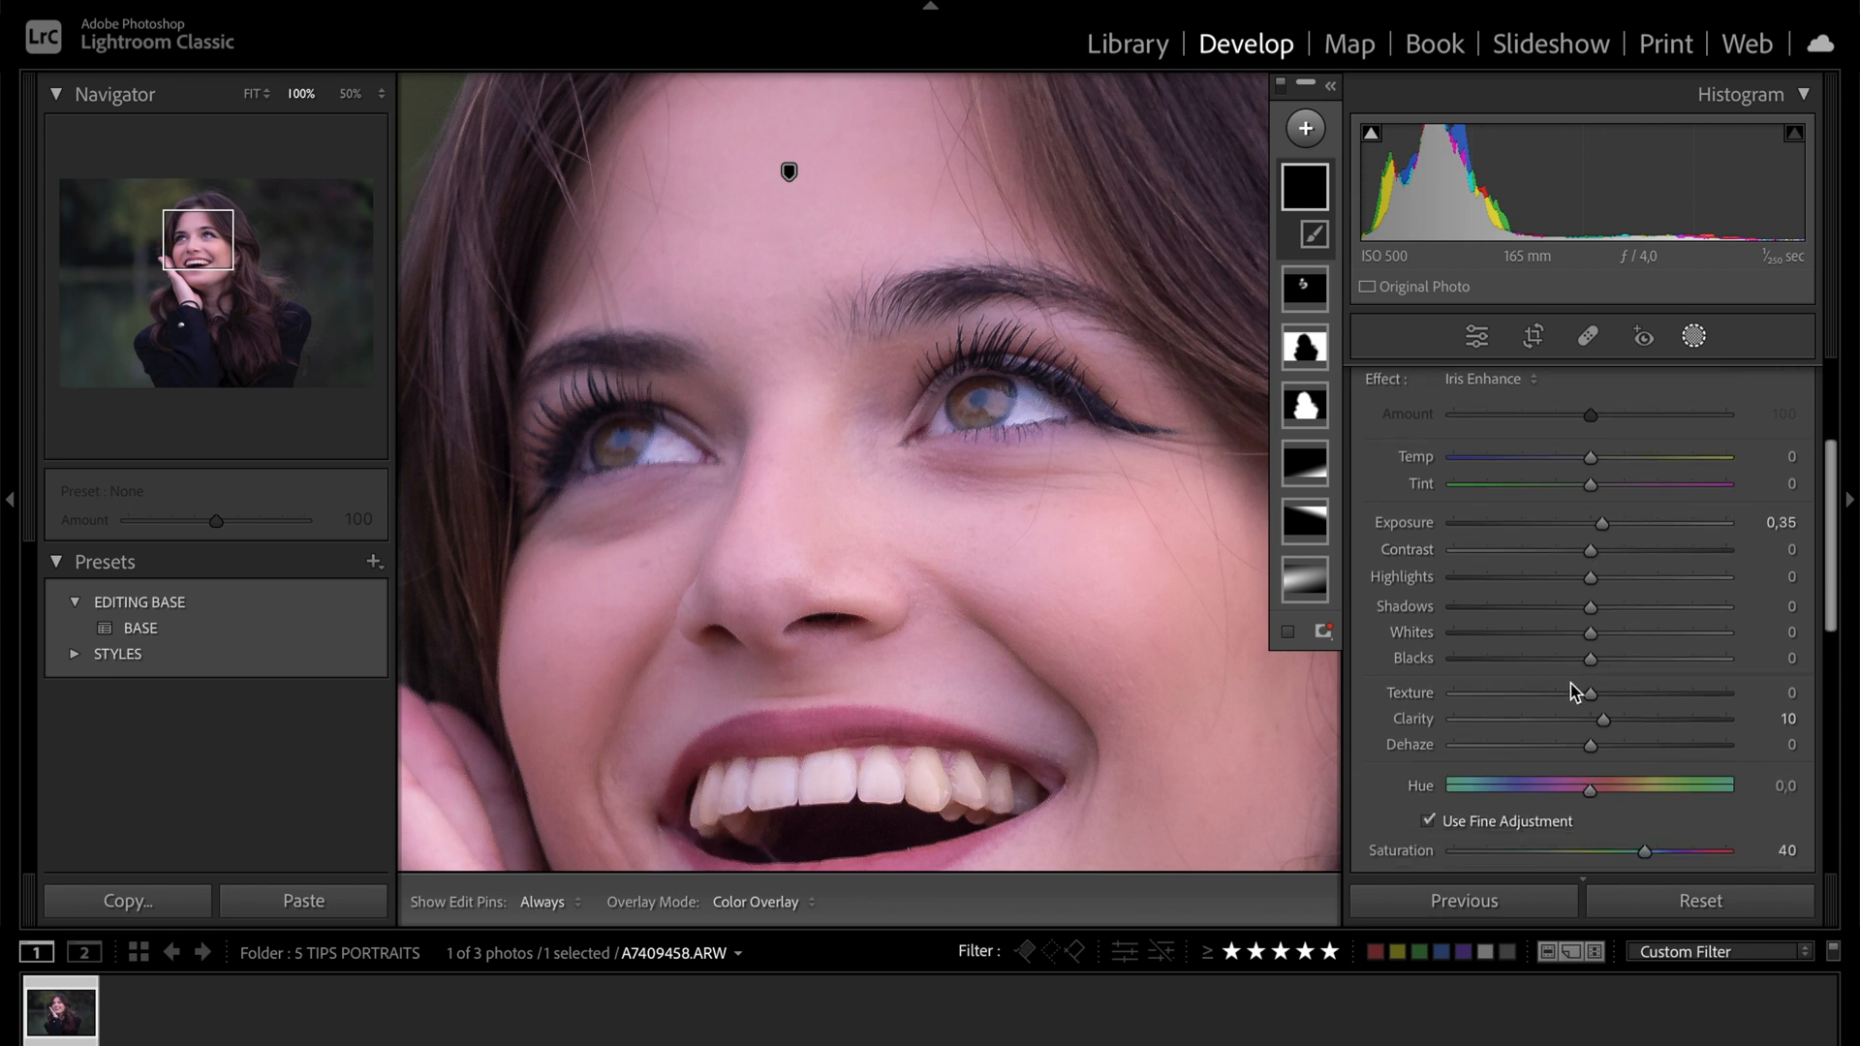
{"action": "scroll", "coordinate": [1589, 630], "scroll_direction": "up", "scroll_amount": 1}
{"action": "scroll", "coordinate": [1589, 630], "scroll_direction": "down", "scroll_amount": 2}
{"action": "scroll", "coordinate": [1589, 632], "scroll_direction": "up", "scroll_amount": 4}
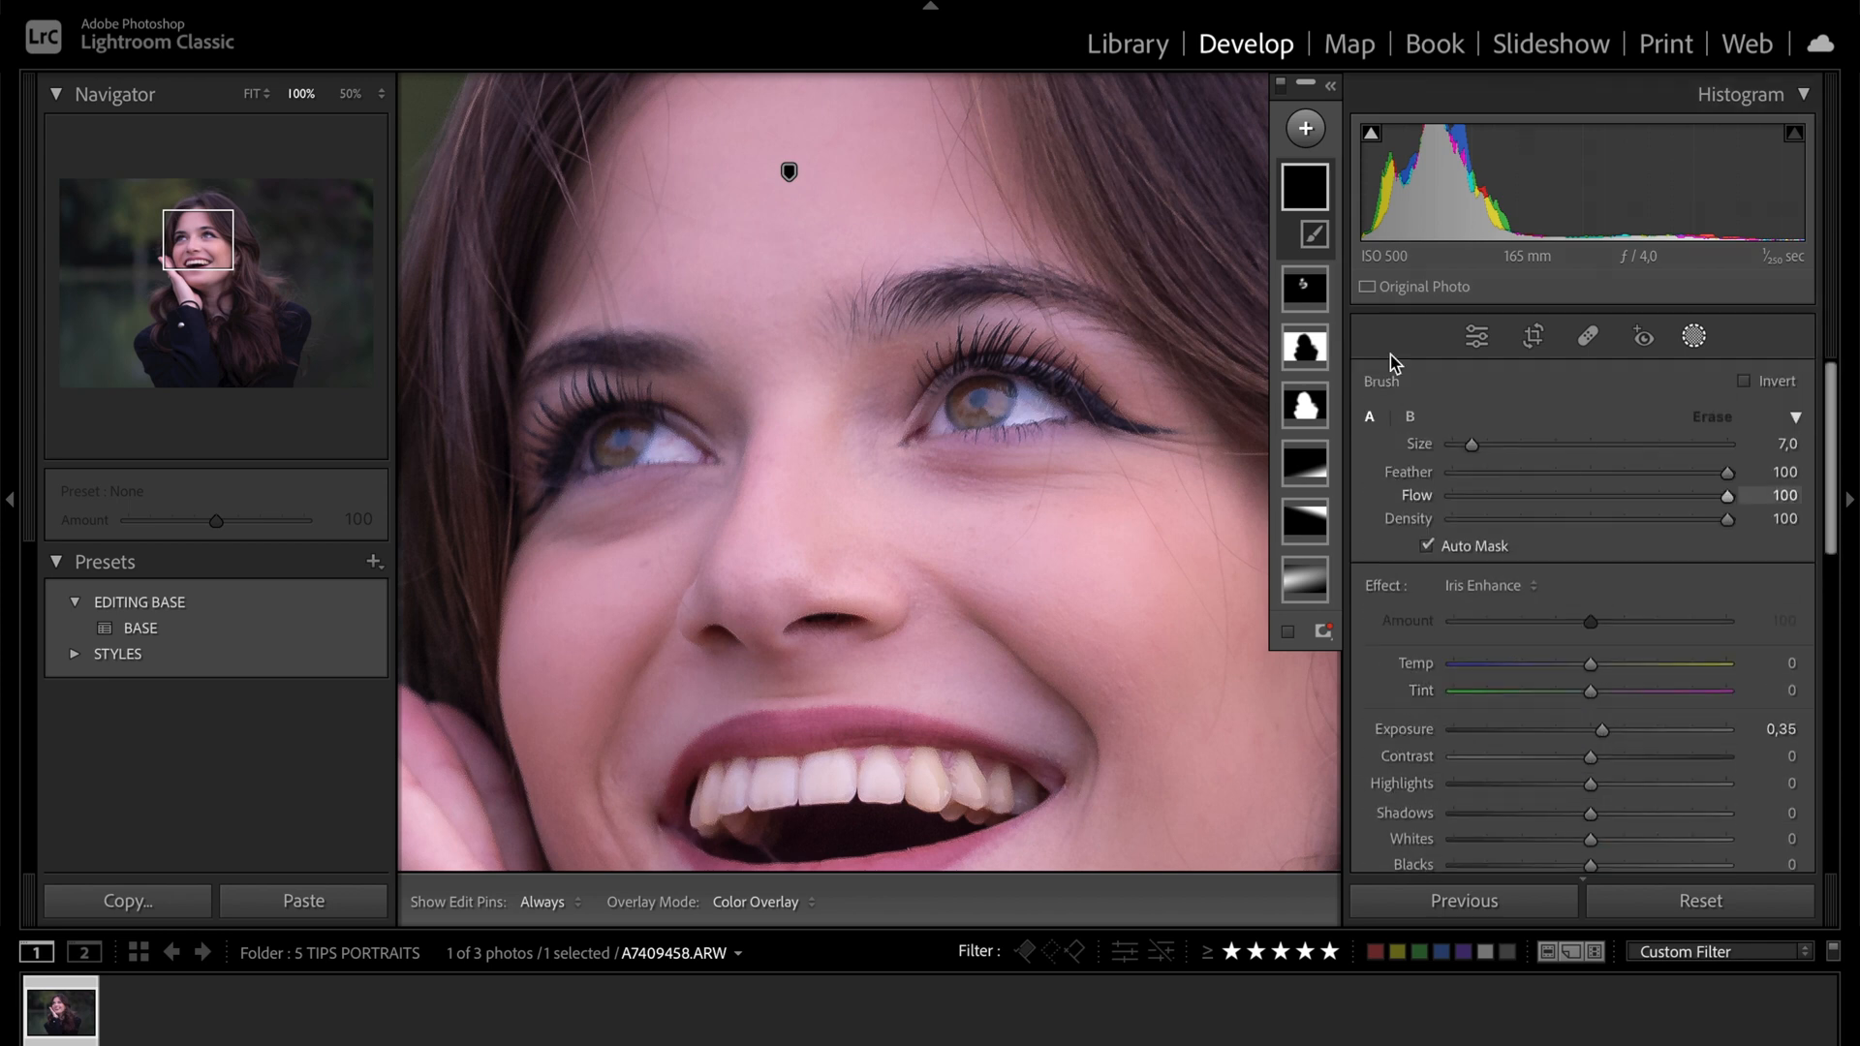
{"action": "scroll", "coordinate": [1607, 656], "scroll_direction": "down", "scroll_amount": 1}
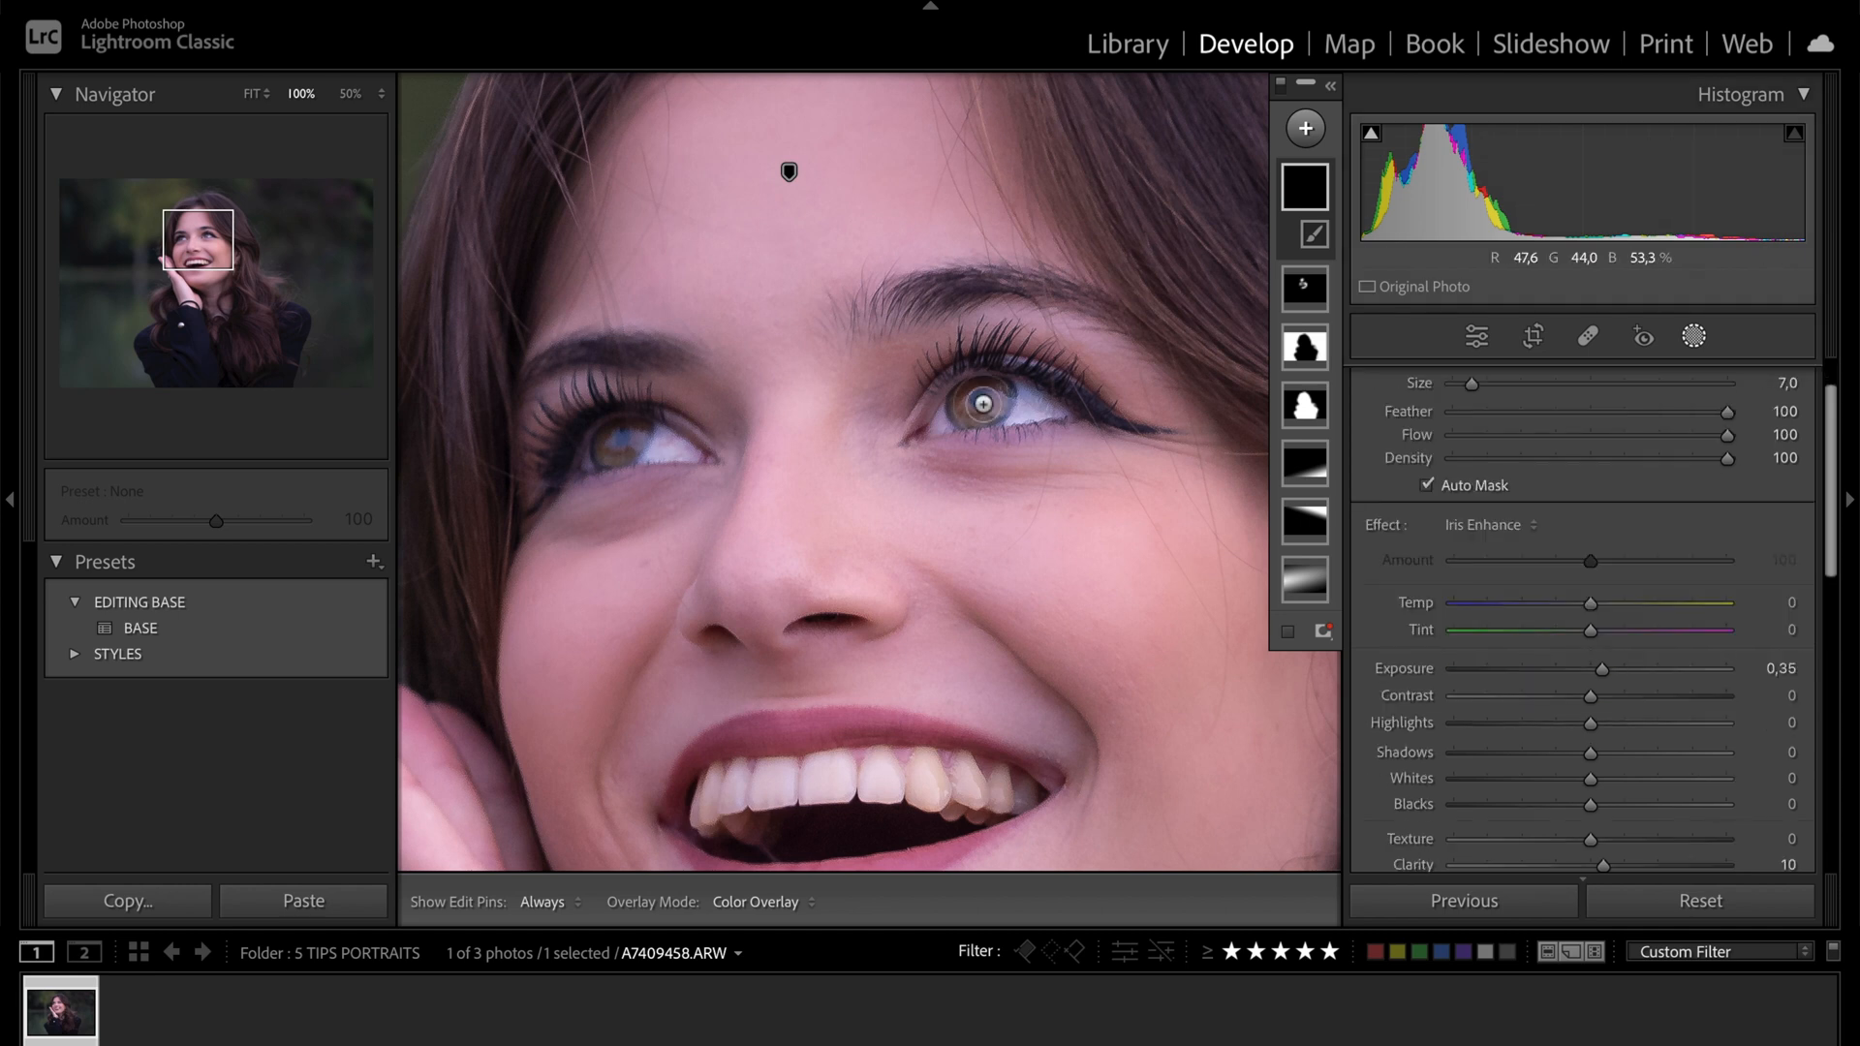
Step: Paint the Iris Enhance mask over both irises and clean up the spill around them with a size 5 Erase brush
{"action": "mouse_move", "coordinate": [967, 407]}
{"action": "left_mouse_down"}
{"action": "mouse_move", "coordinate": [1003, 384]}
{"action": "mouse_move", "coordinate": [961, 393]}
{"action": "mouse_move", "coordinate": [988, 387]}
{"action": "left_mouse_up"}
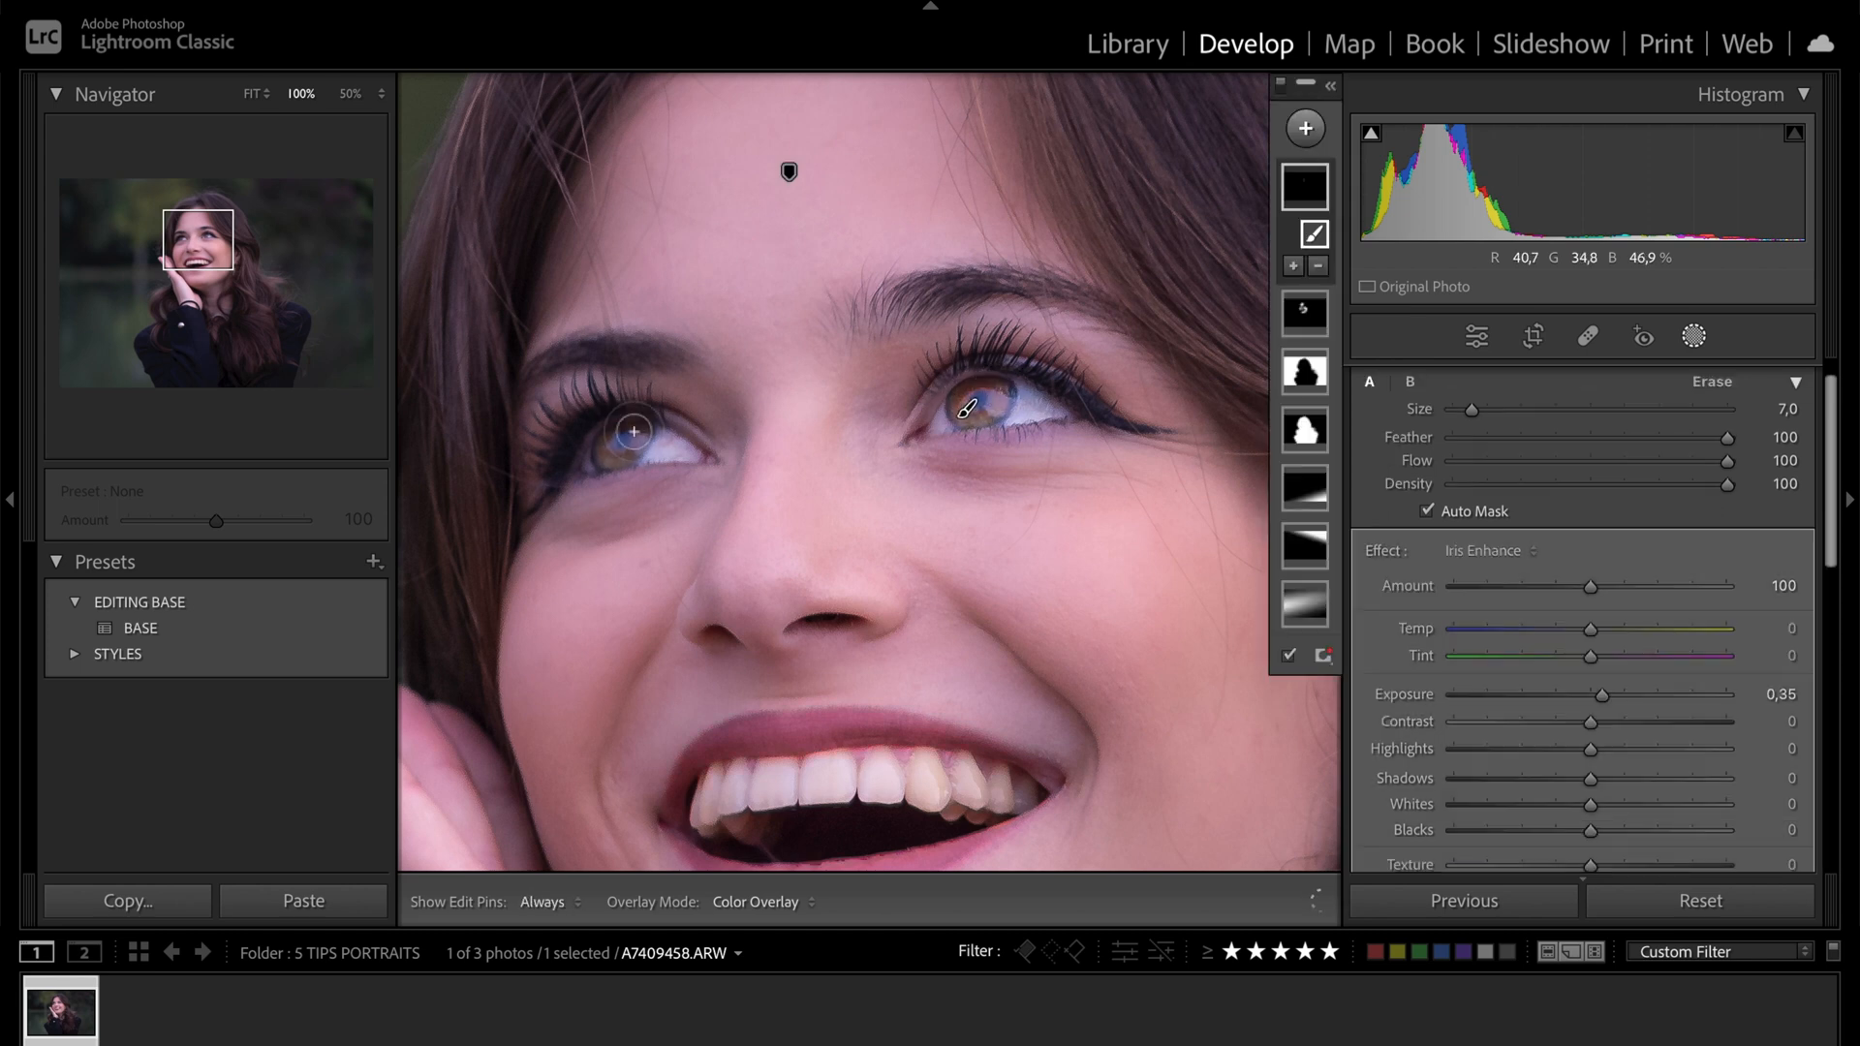
{"action": "key", "text": "o"}
{"action": "left_click", "coordinate": [1712, 382]}
{"action": "key", "text": "h"}
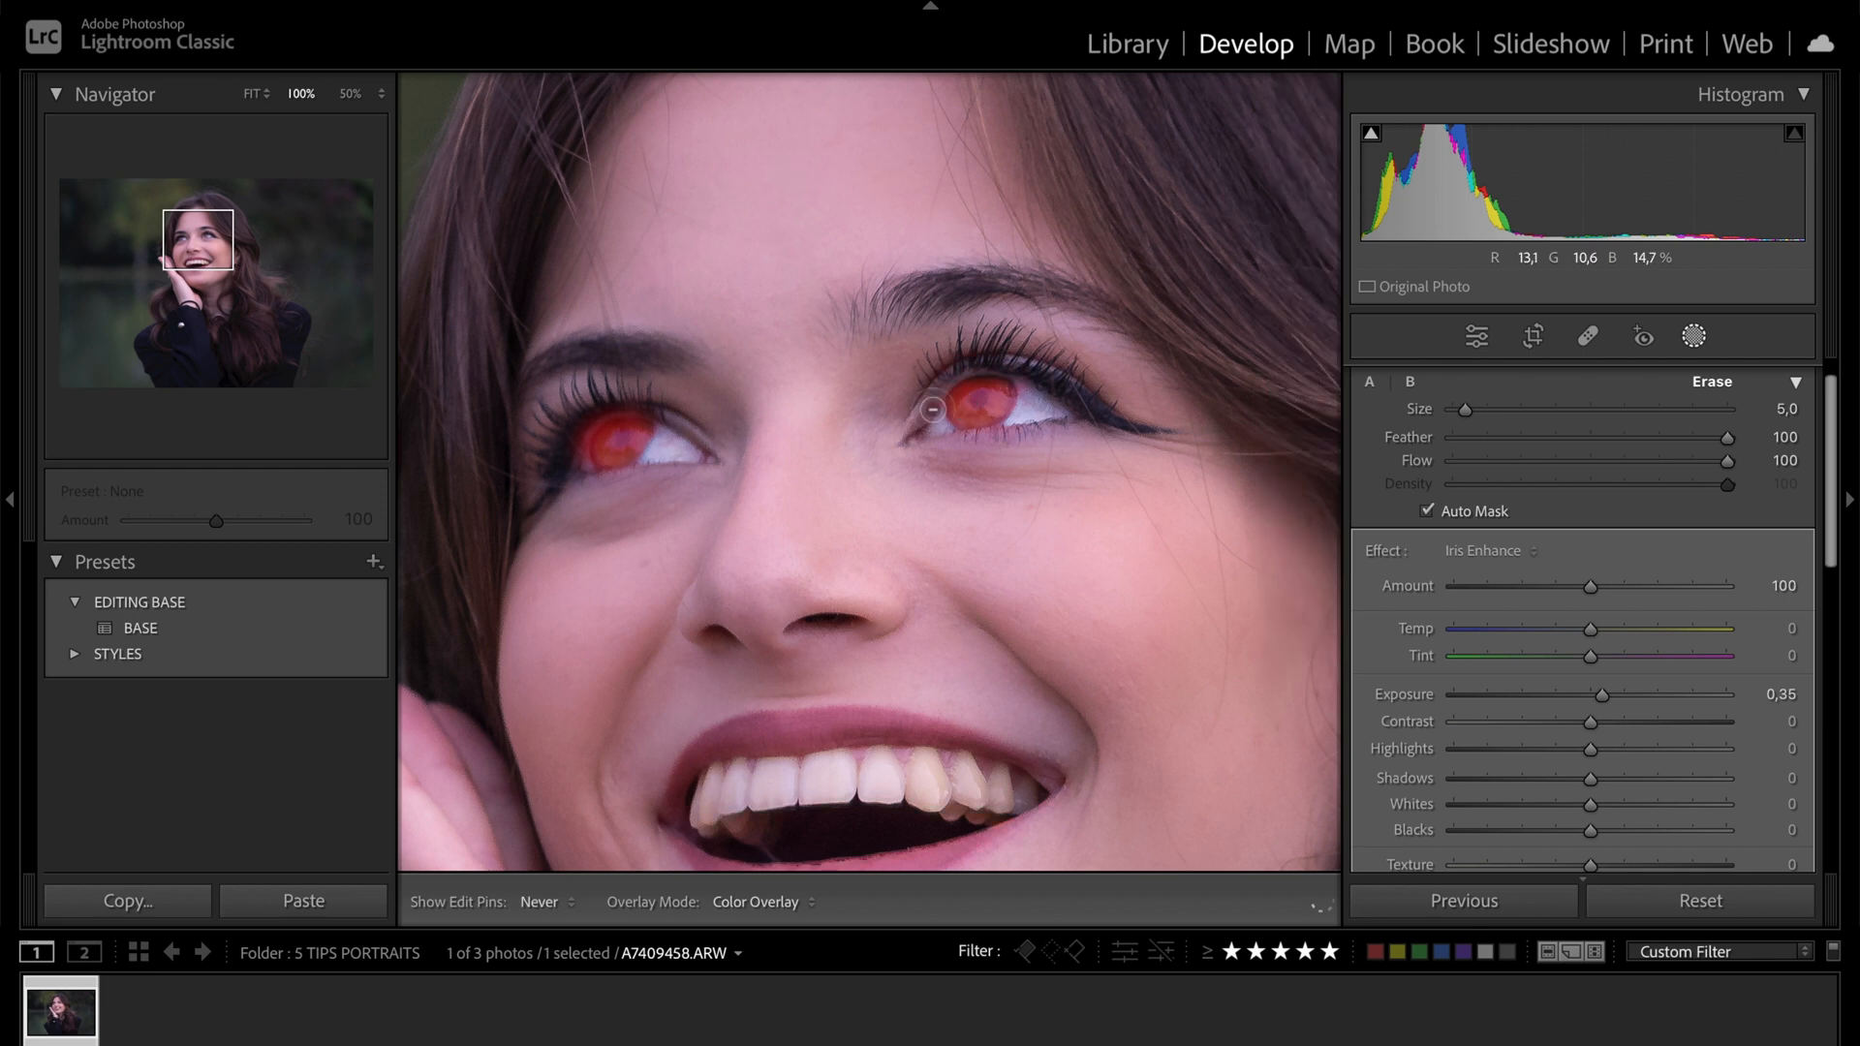
{"action": "key", "text": "h"}
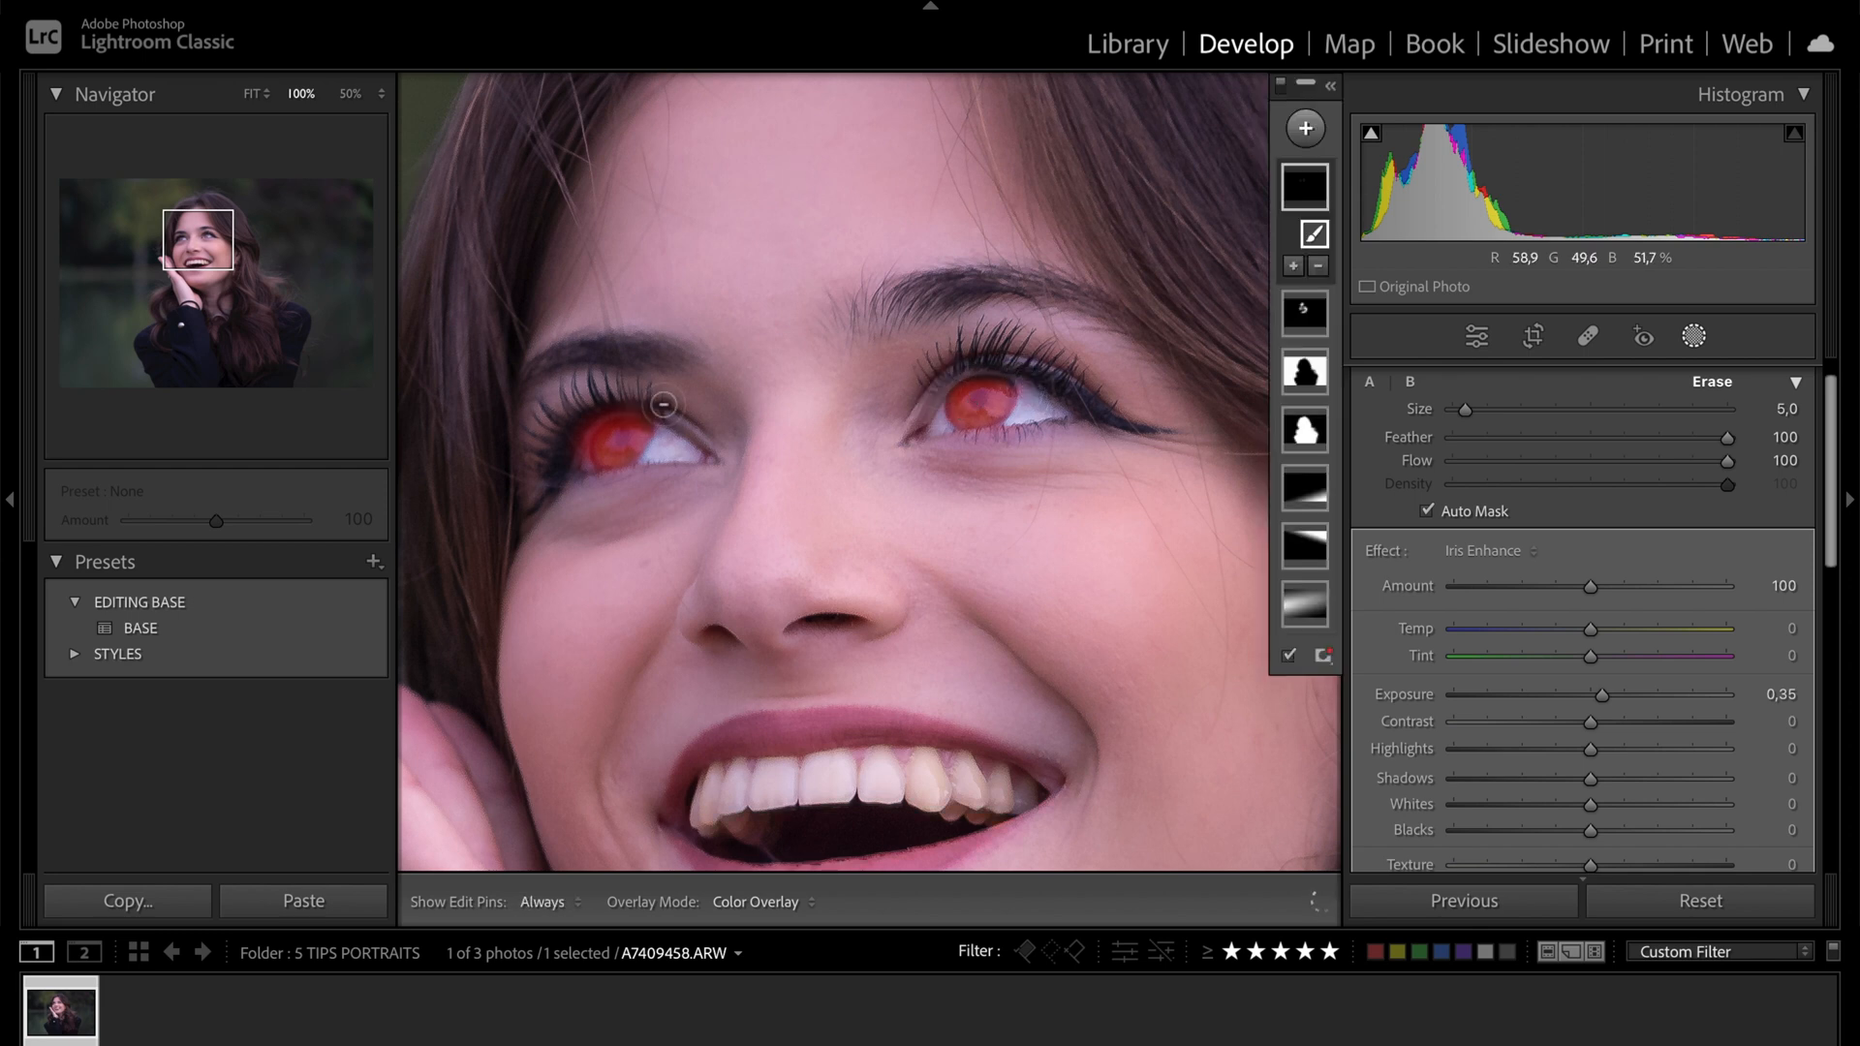
{"action": "key", "text": "h"}
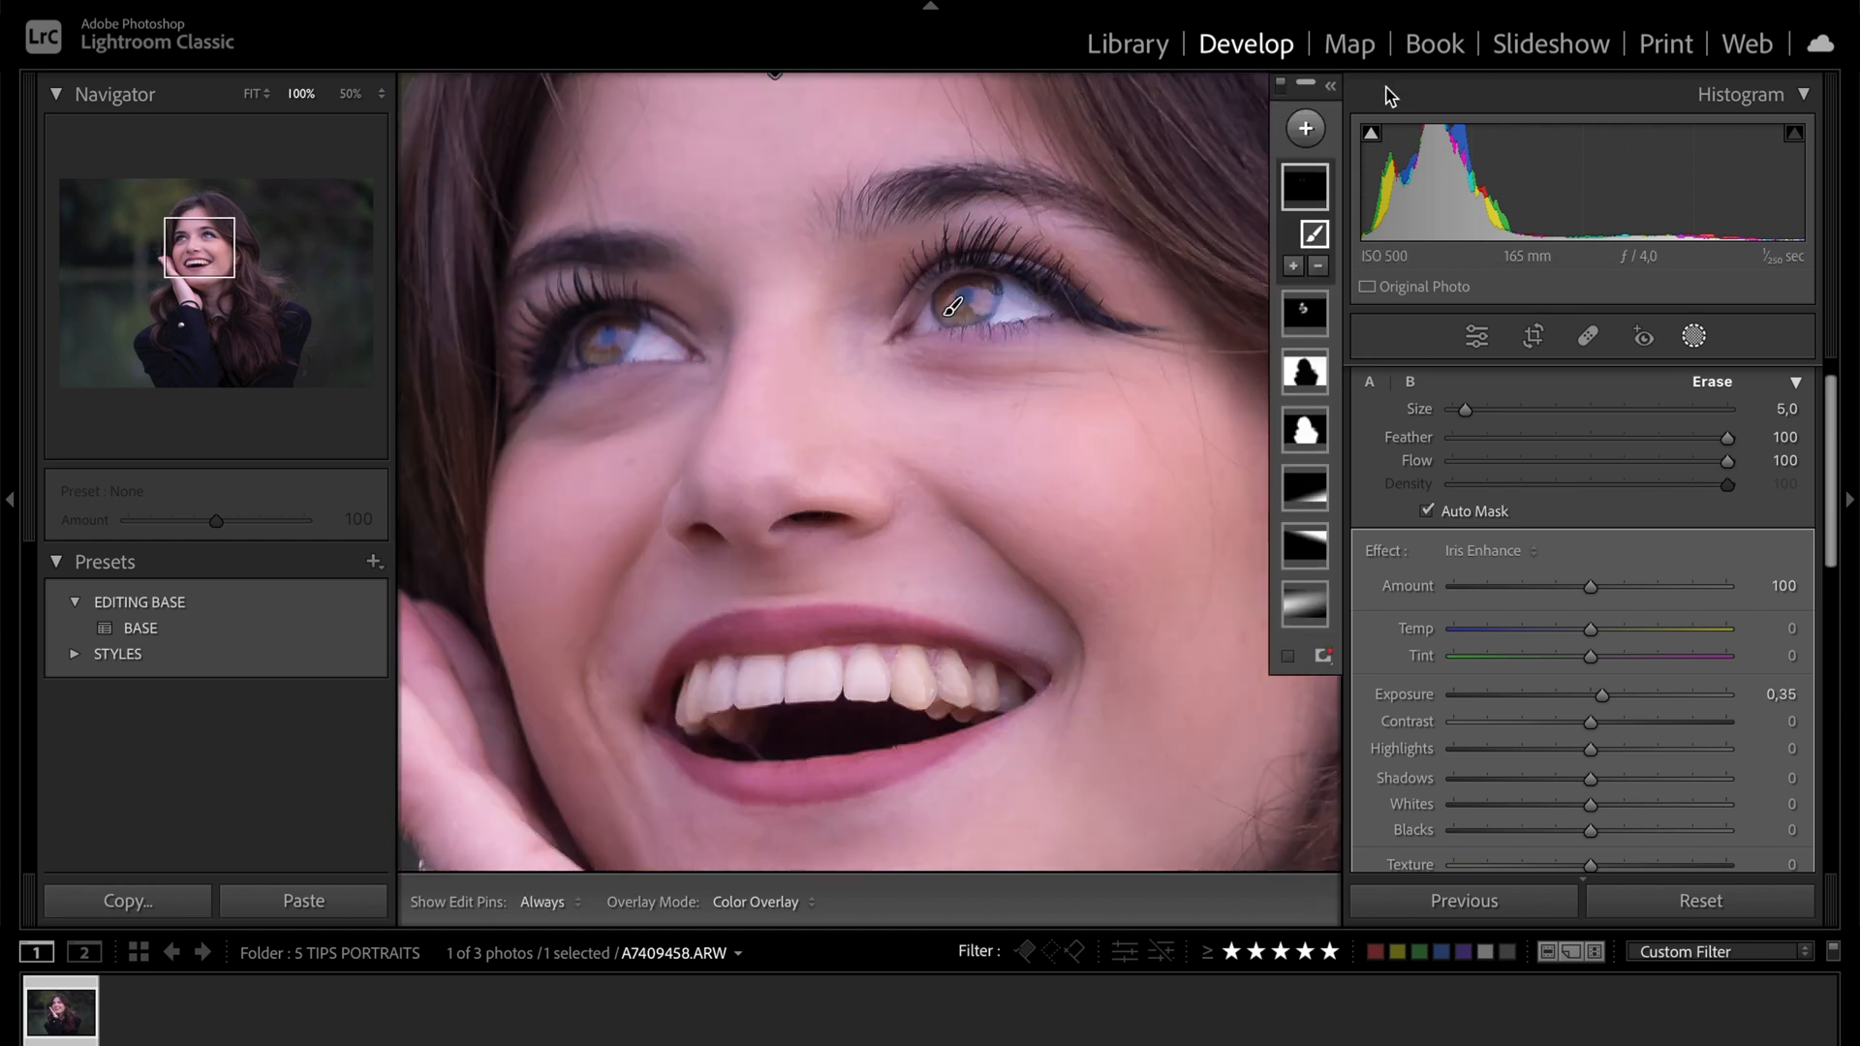
Step: Hide and show the iris mask at 100% and in the full photo view to compare it, and close the masking tool
{"action": "left_click", "coordinate": [1337, 89]}
{"action": "left_click", "coordinate": [1321, 190]}
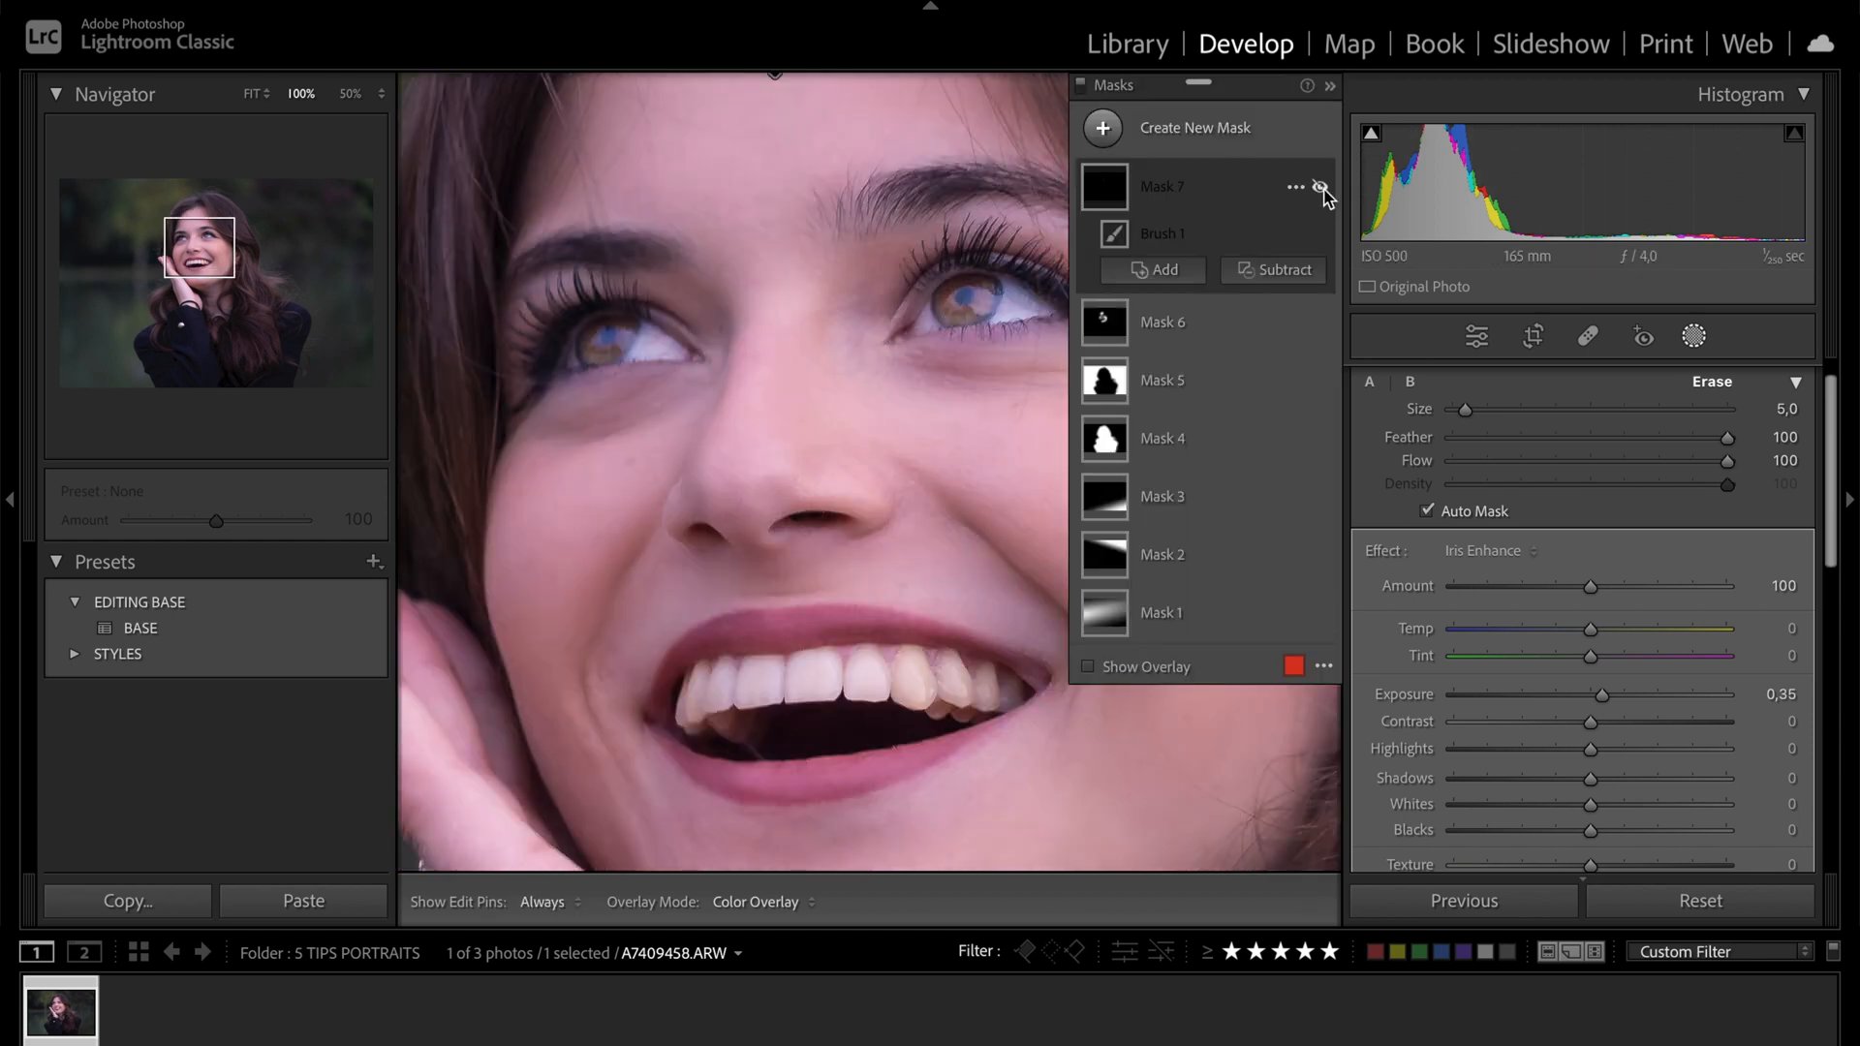
{"action": "left_click", "coordinate": [1320, 189]}
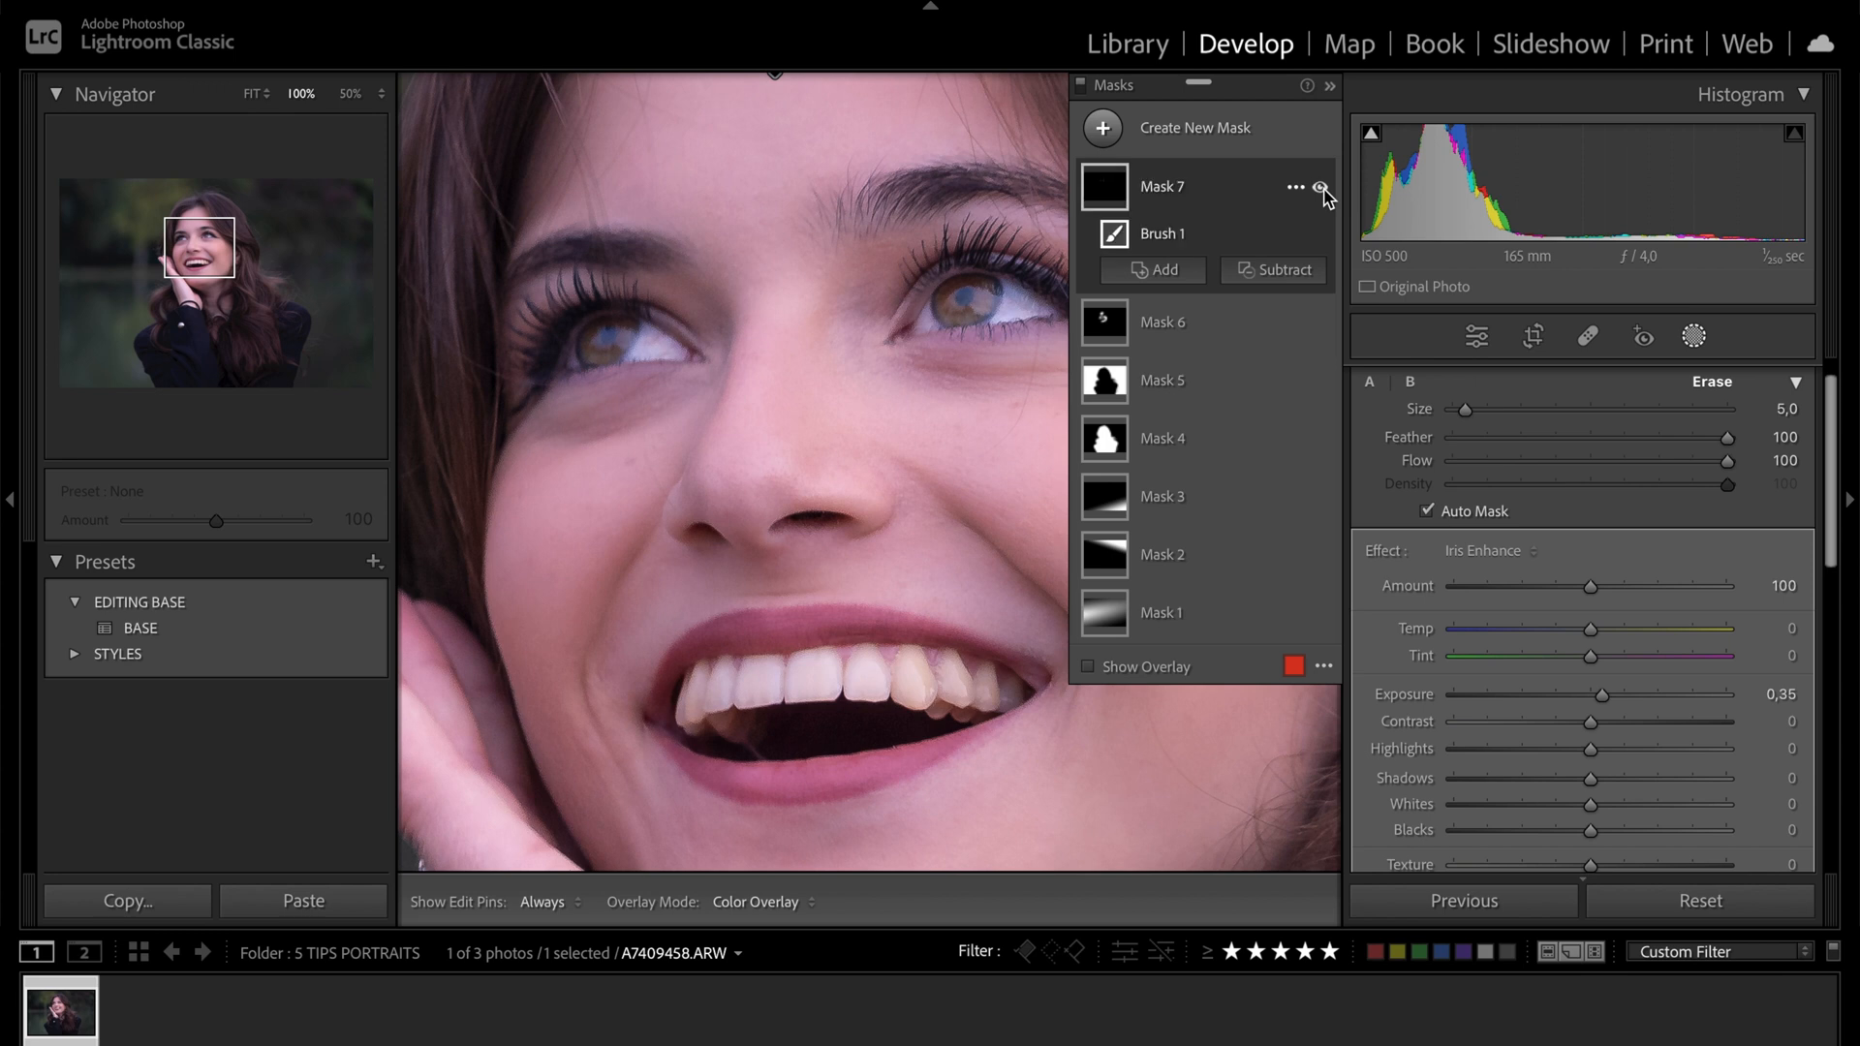
{"action": "left_click", "coordinate": [256, 94]}
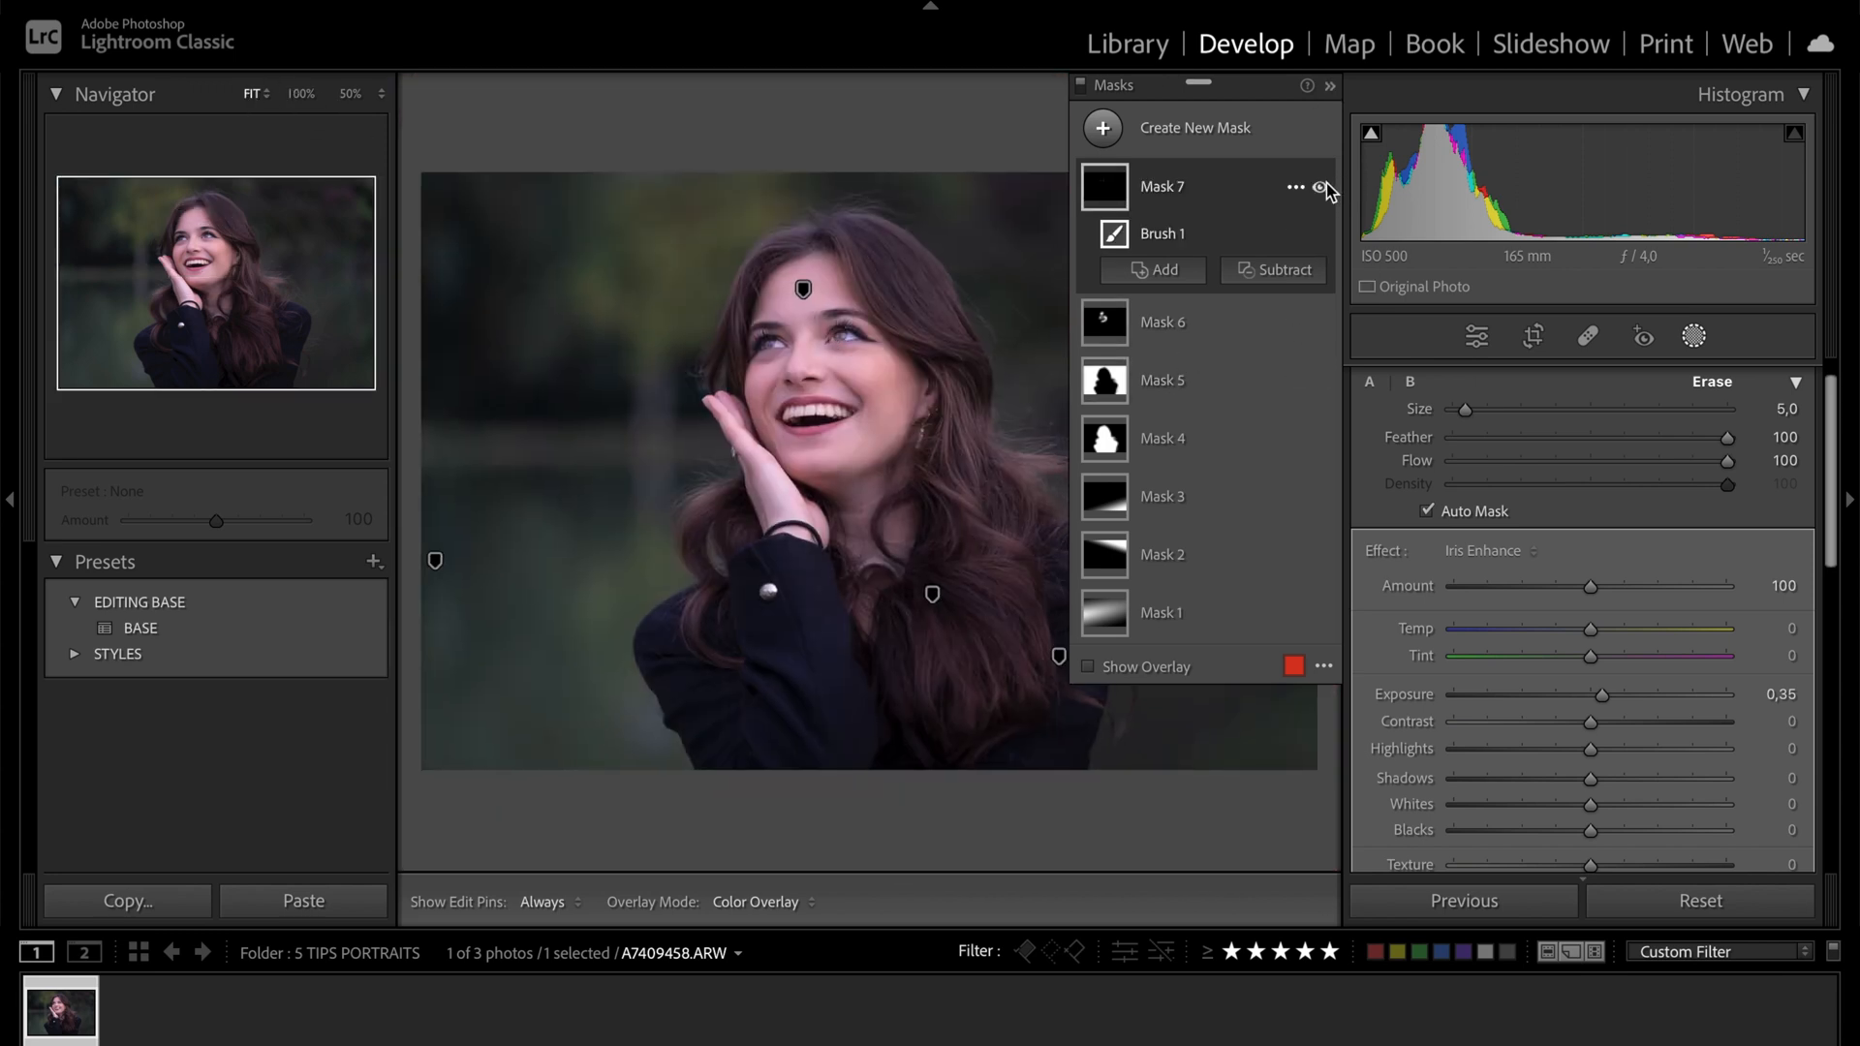
{"action": "left_click", "coordinate": [1321, 188]}
{"action": "key", "text": "shift+w"}
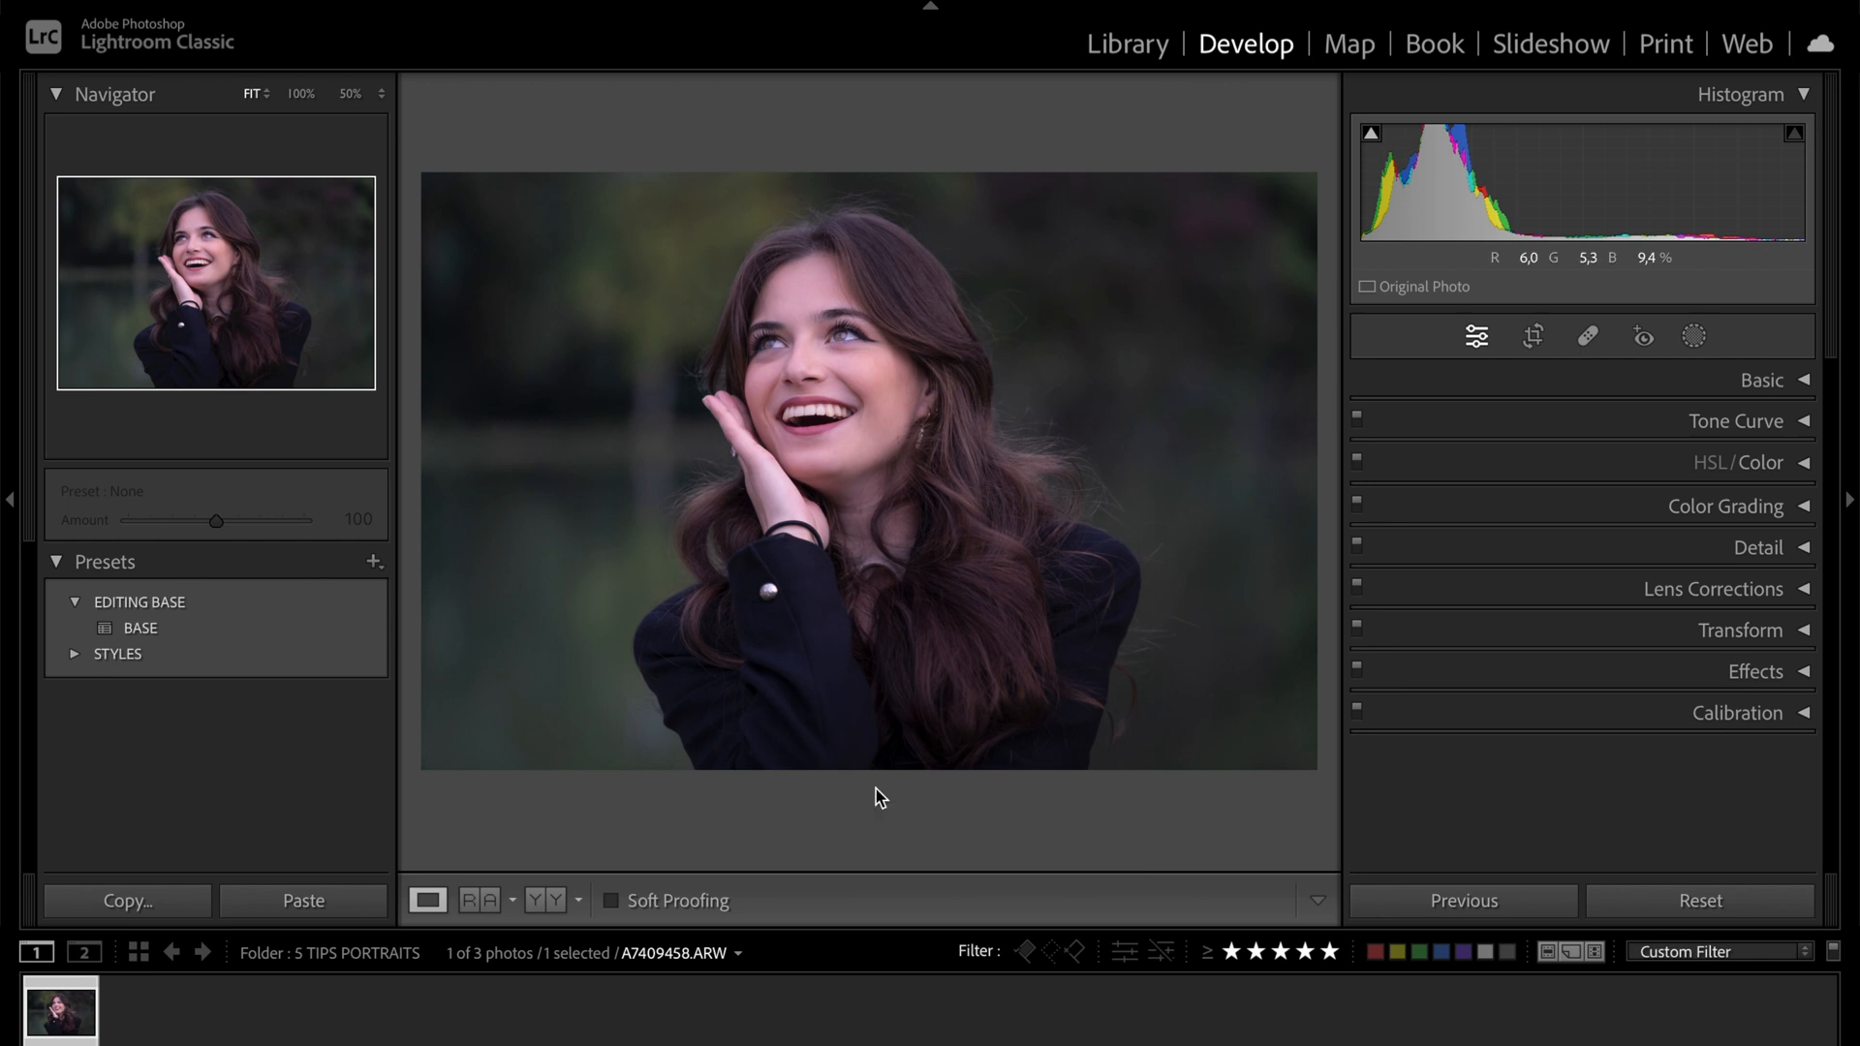
Step: Zoom in on the mouth at 100% and create a new size 9 brush mask with the Teeth Whitening effect
{"action": "left_click", "coordinate": [822, 414]}
{"action": "left_click", "coordinate": [820, 422]}
{"action": "left_click", "coordinate": [828, 410]}
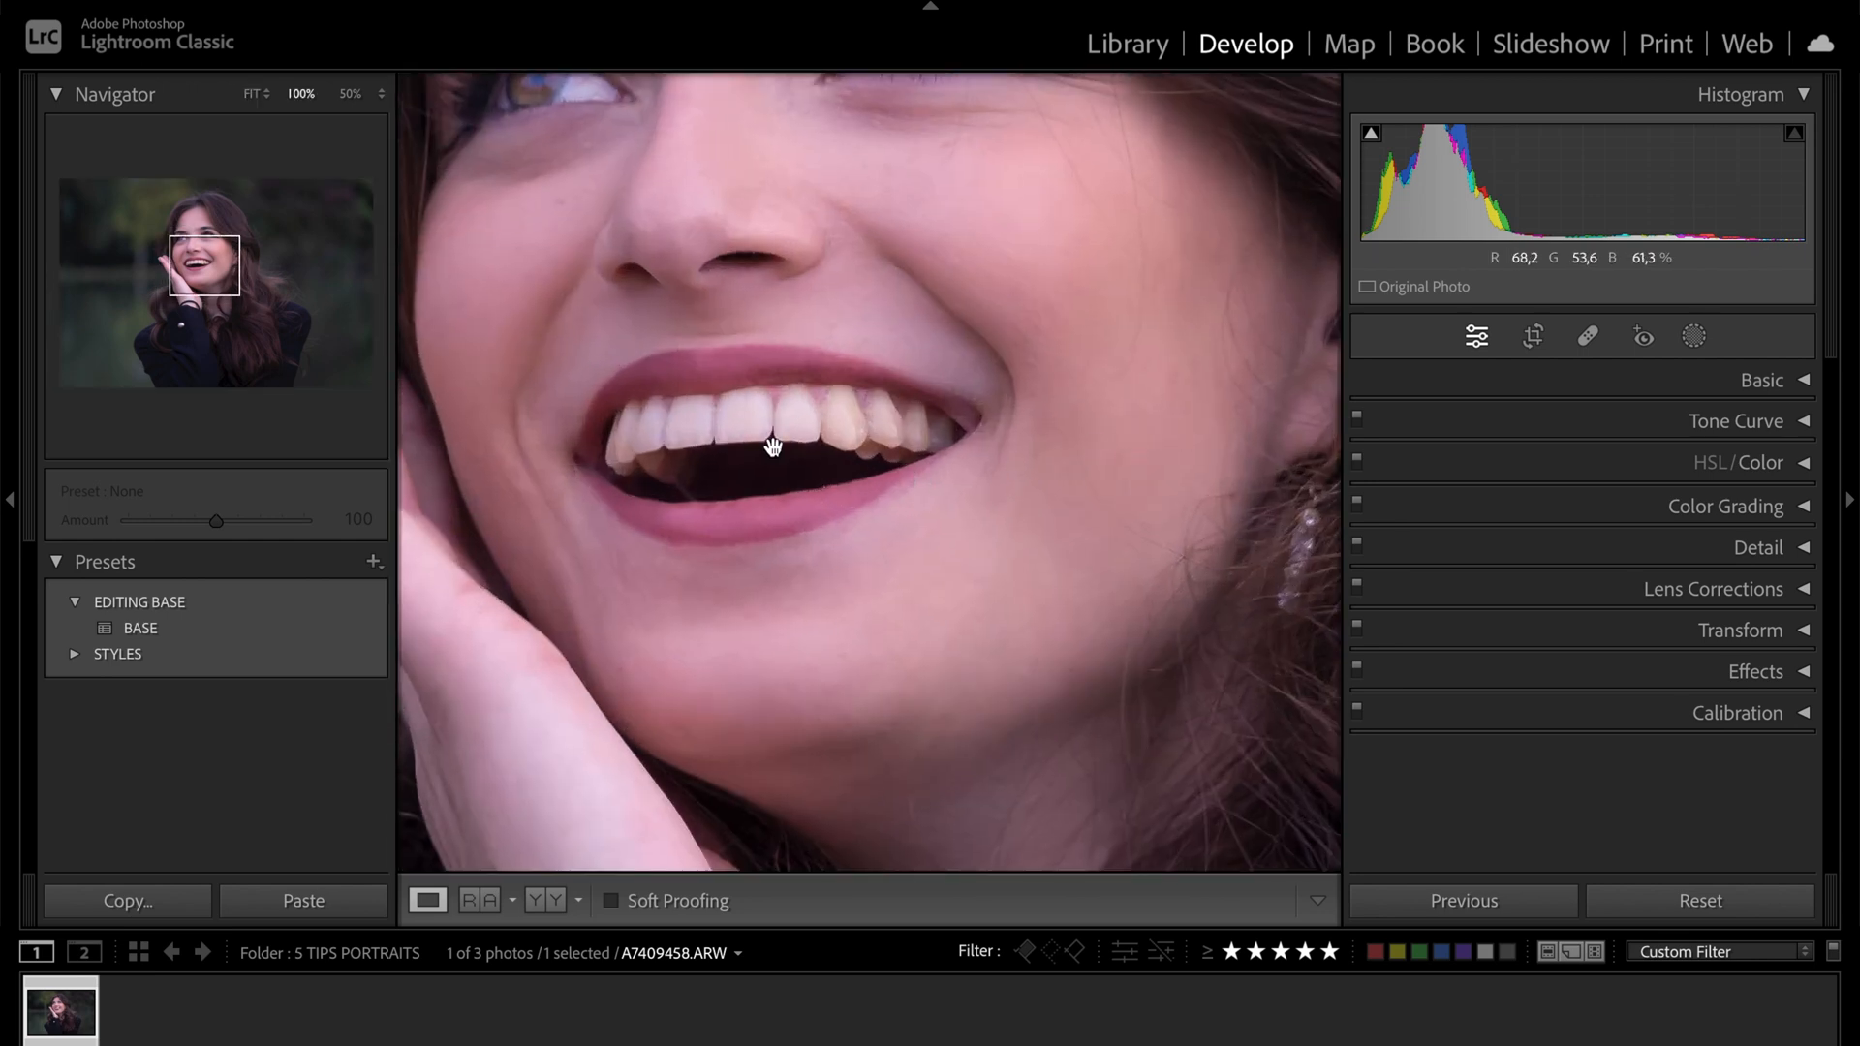
{"action": "left_click_drag", "start_coordinate": [739, 415], "coordinate": [826, 472]}
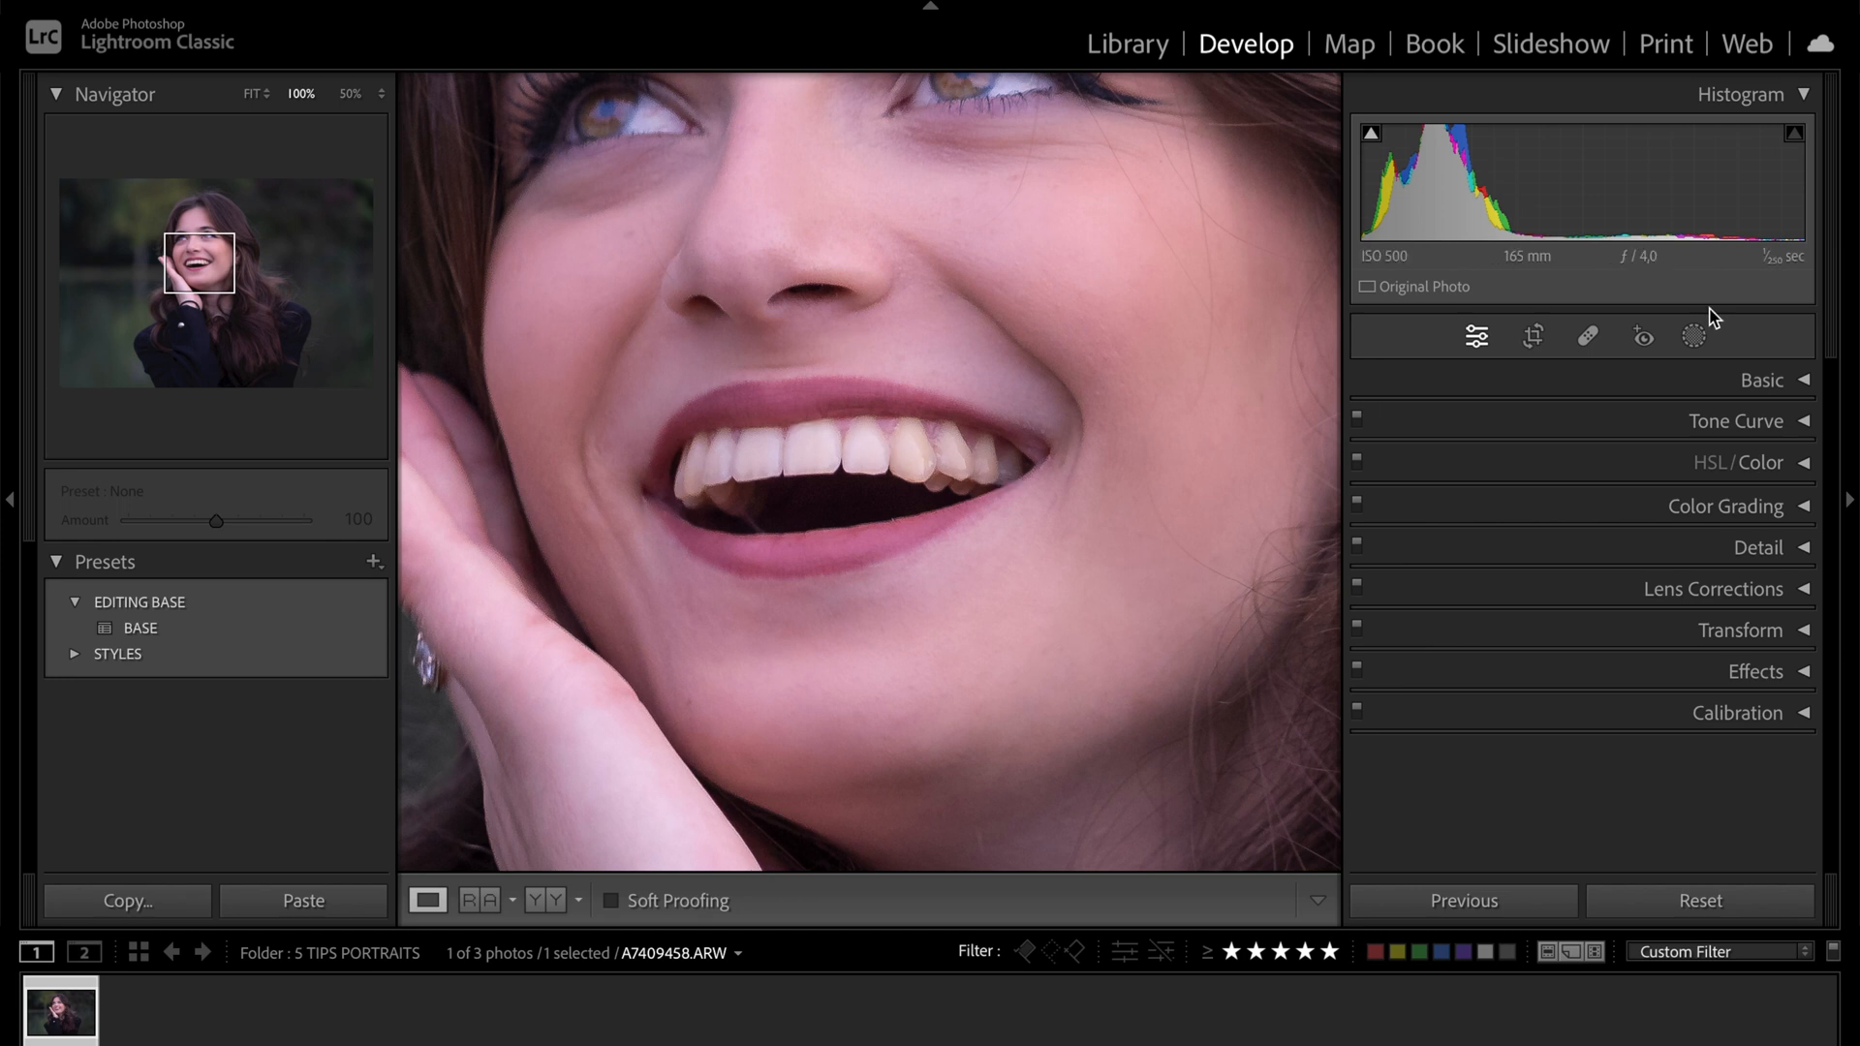
{"action": "left_click", "coordinate": [1694, 337]}
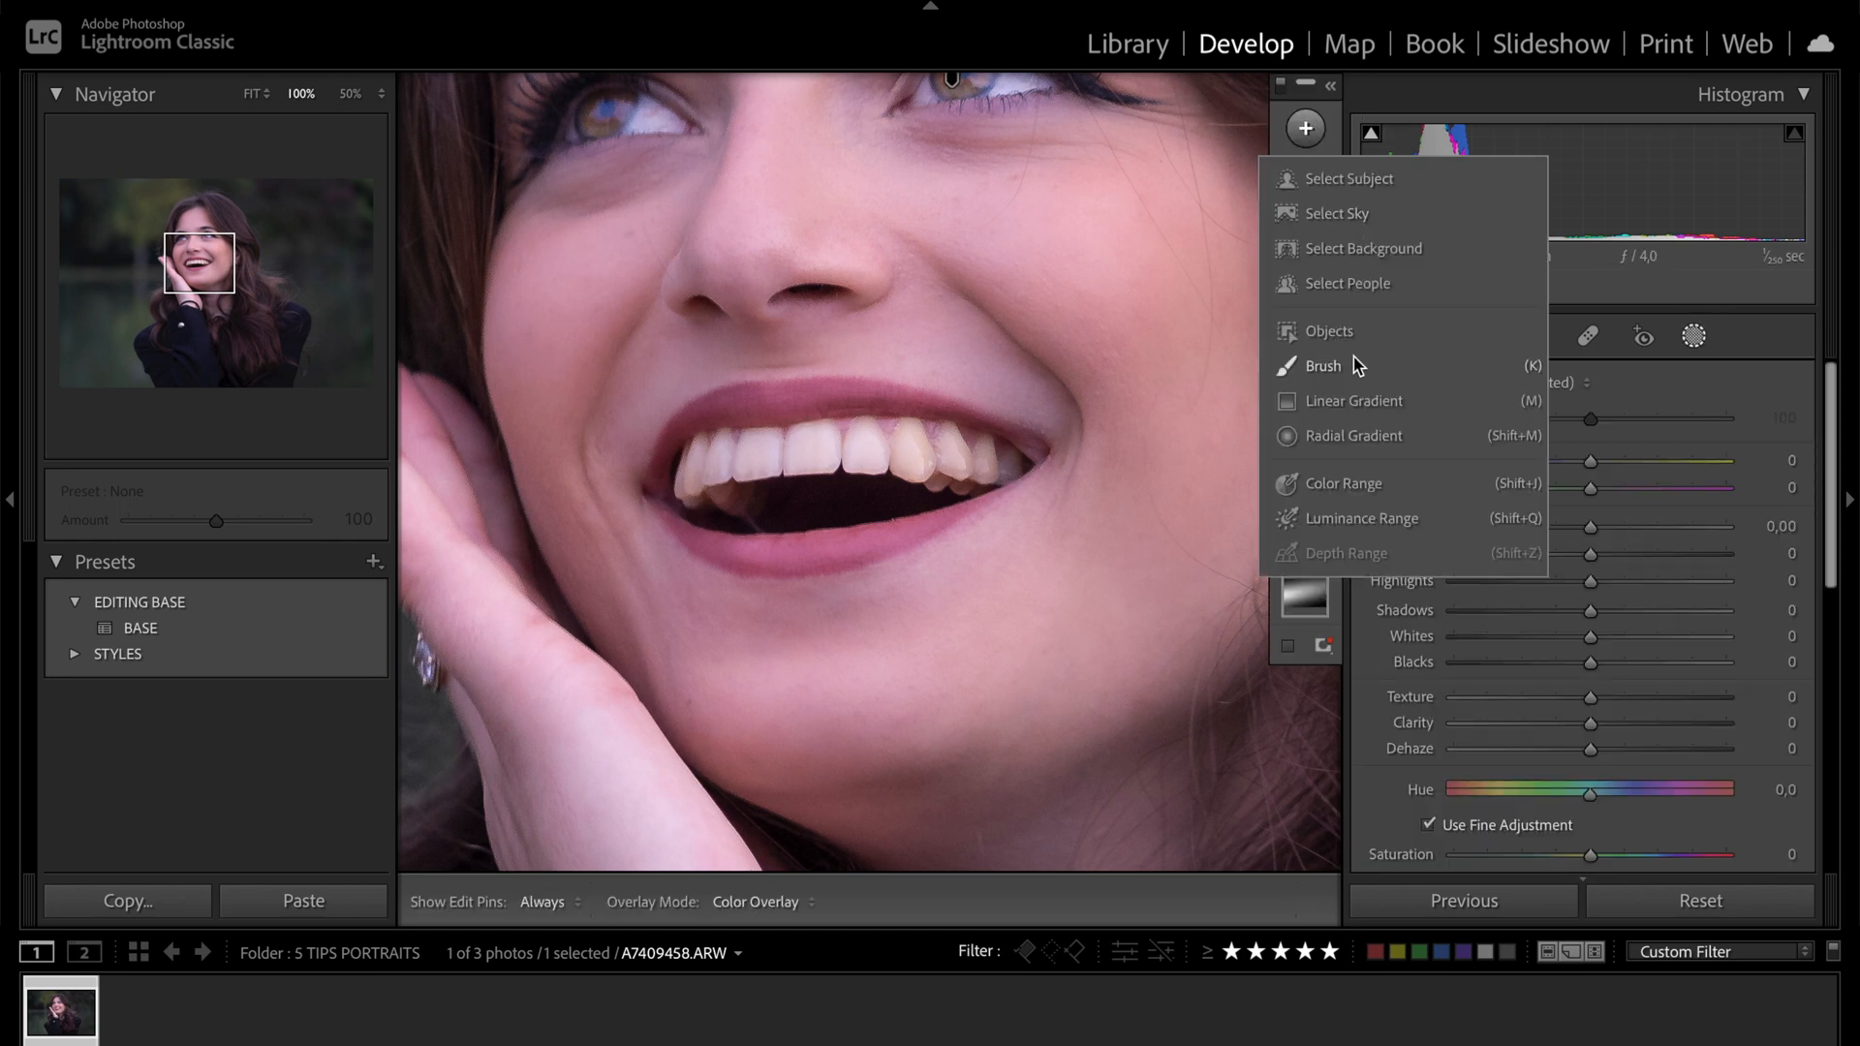
{"action": "left_click", "coordinate": [1354, 373]}
{"action": "left_click", "coordinate": [1540, 584]}
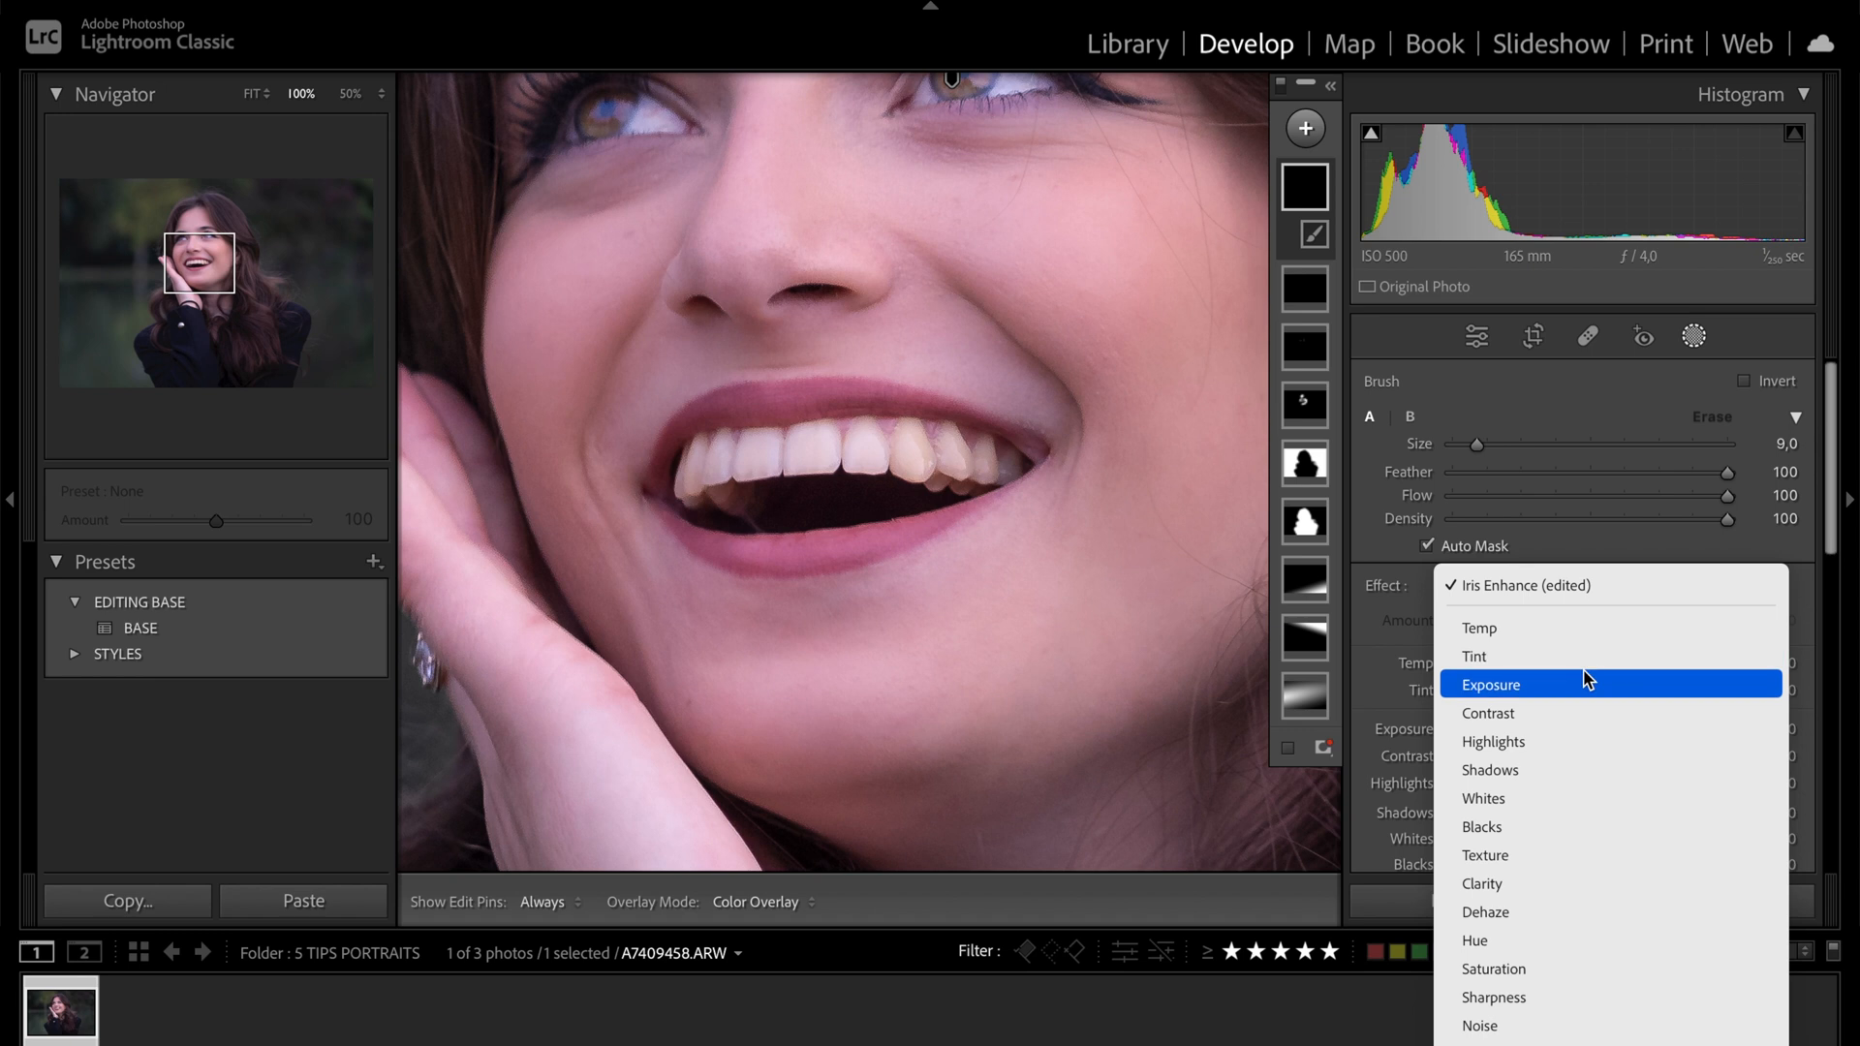
{"action": "left_click", "coordinate": [1523, 964]}
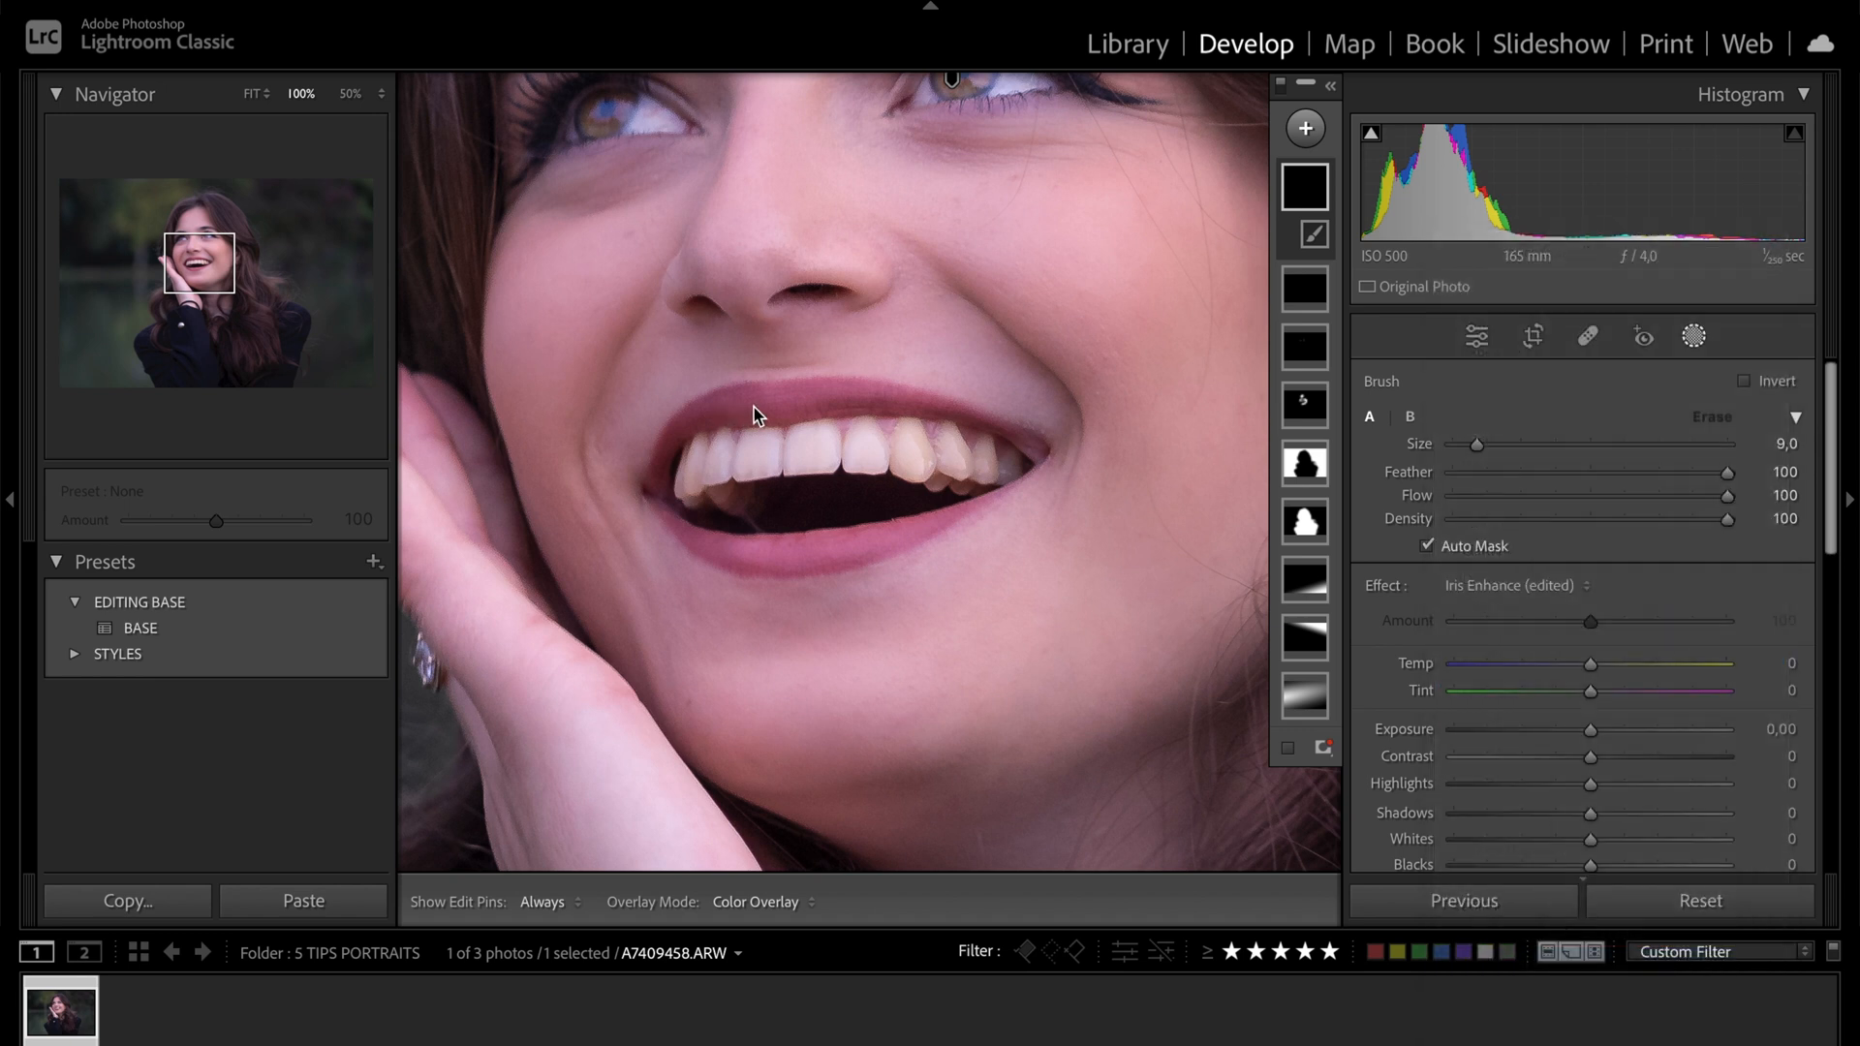
{"action": "key", "text": "ctrl+z"}
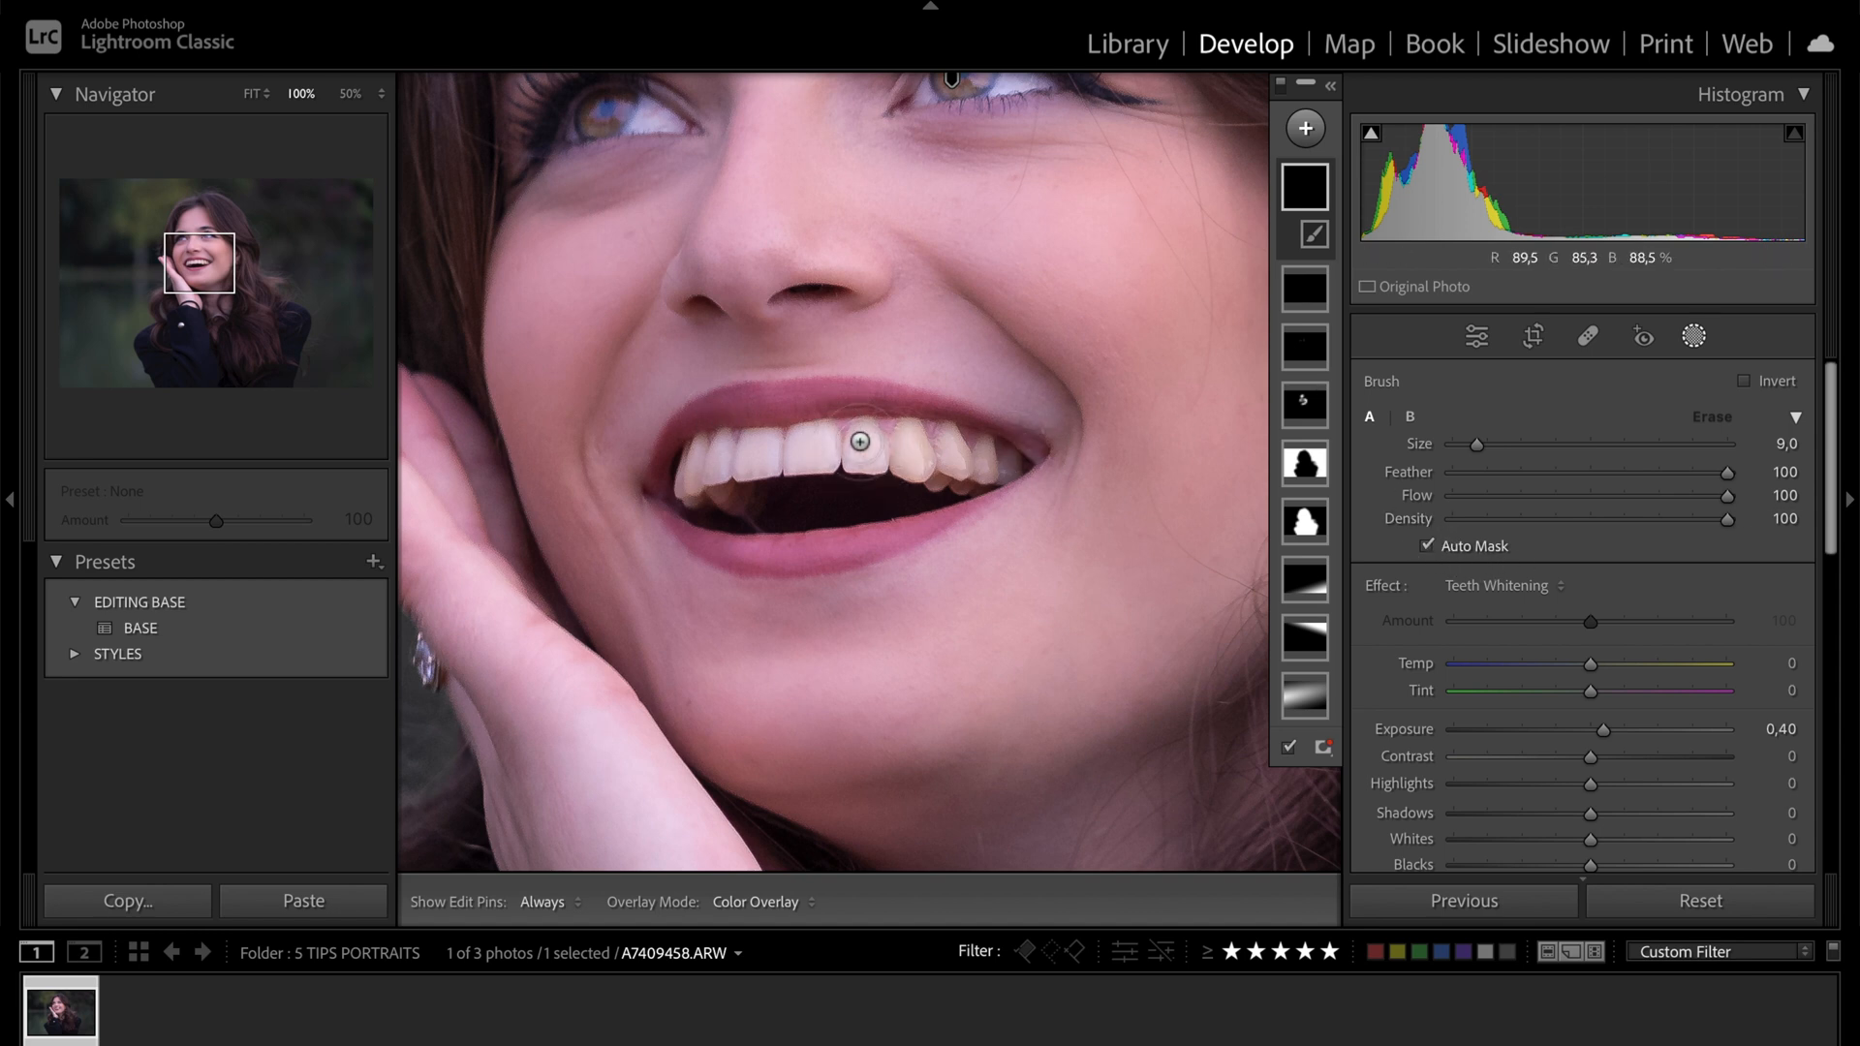
Step: Paint the Teeth Whitening brush mask over the teeth, and hide and show the mask to compare
{"action": "key", "text": "h"}
{"action": "left_click_drag", "start_coordinate": [864, 441], "coordinate": [983, 455]}
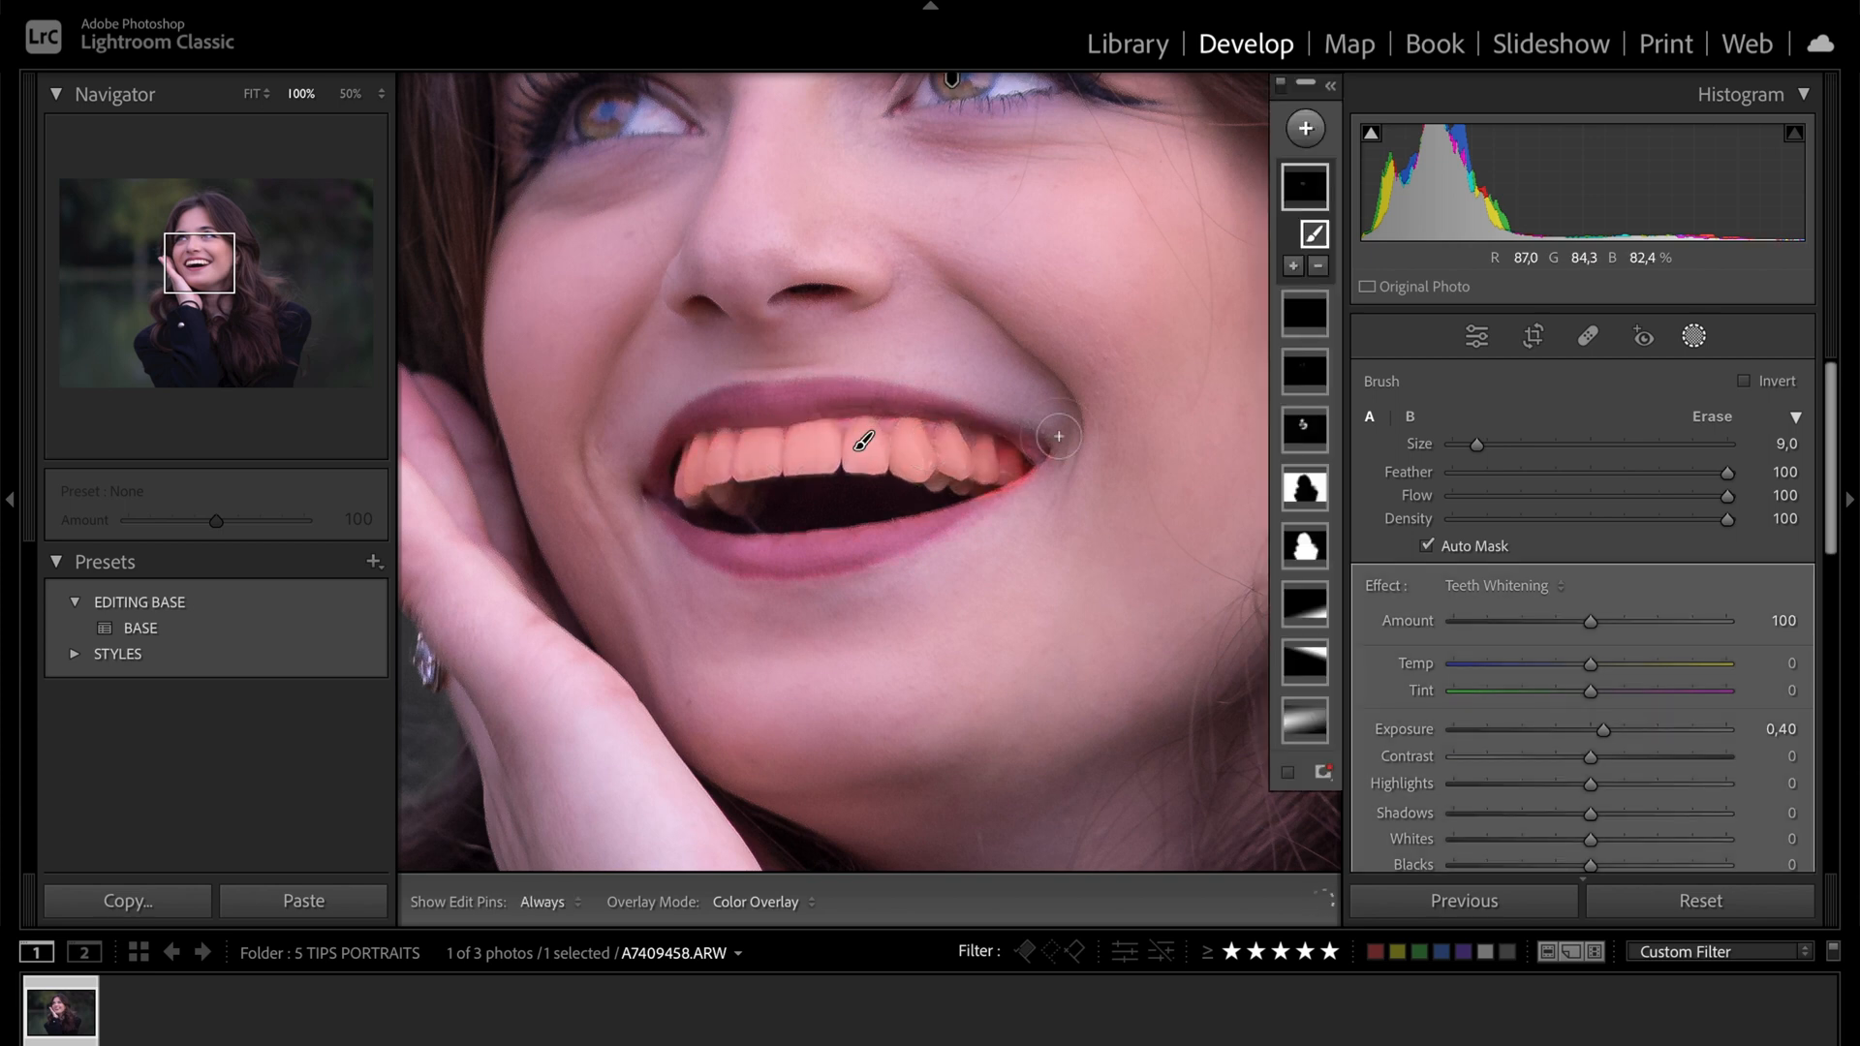
{"action": "left_click", "coordinate": [1330, 85]}
{"action": "left_click", "coordinate": [1320, 188]}
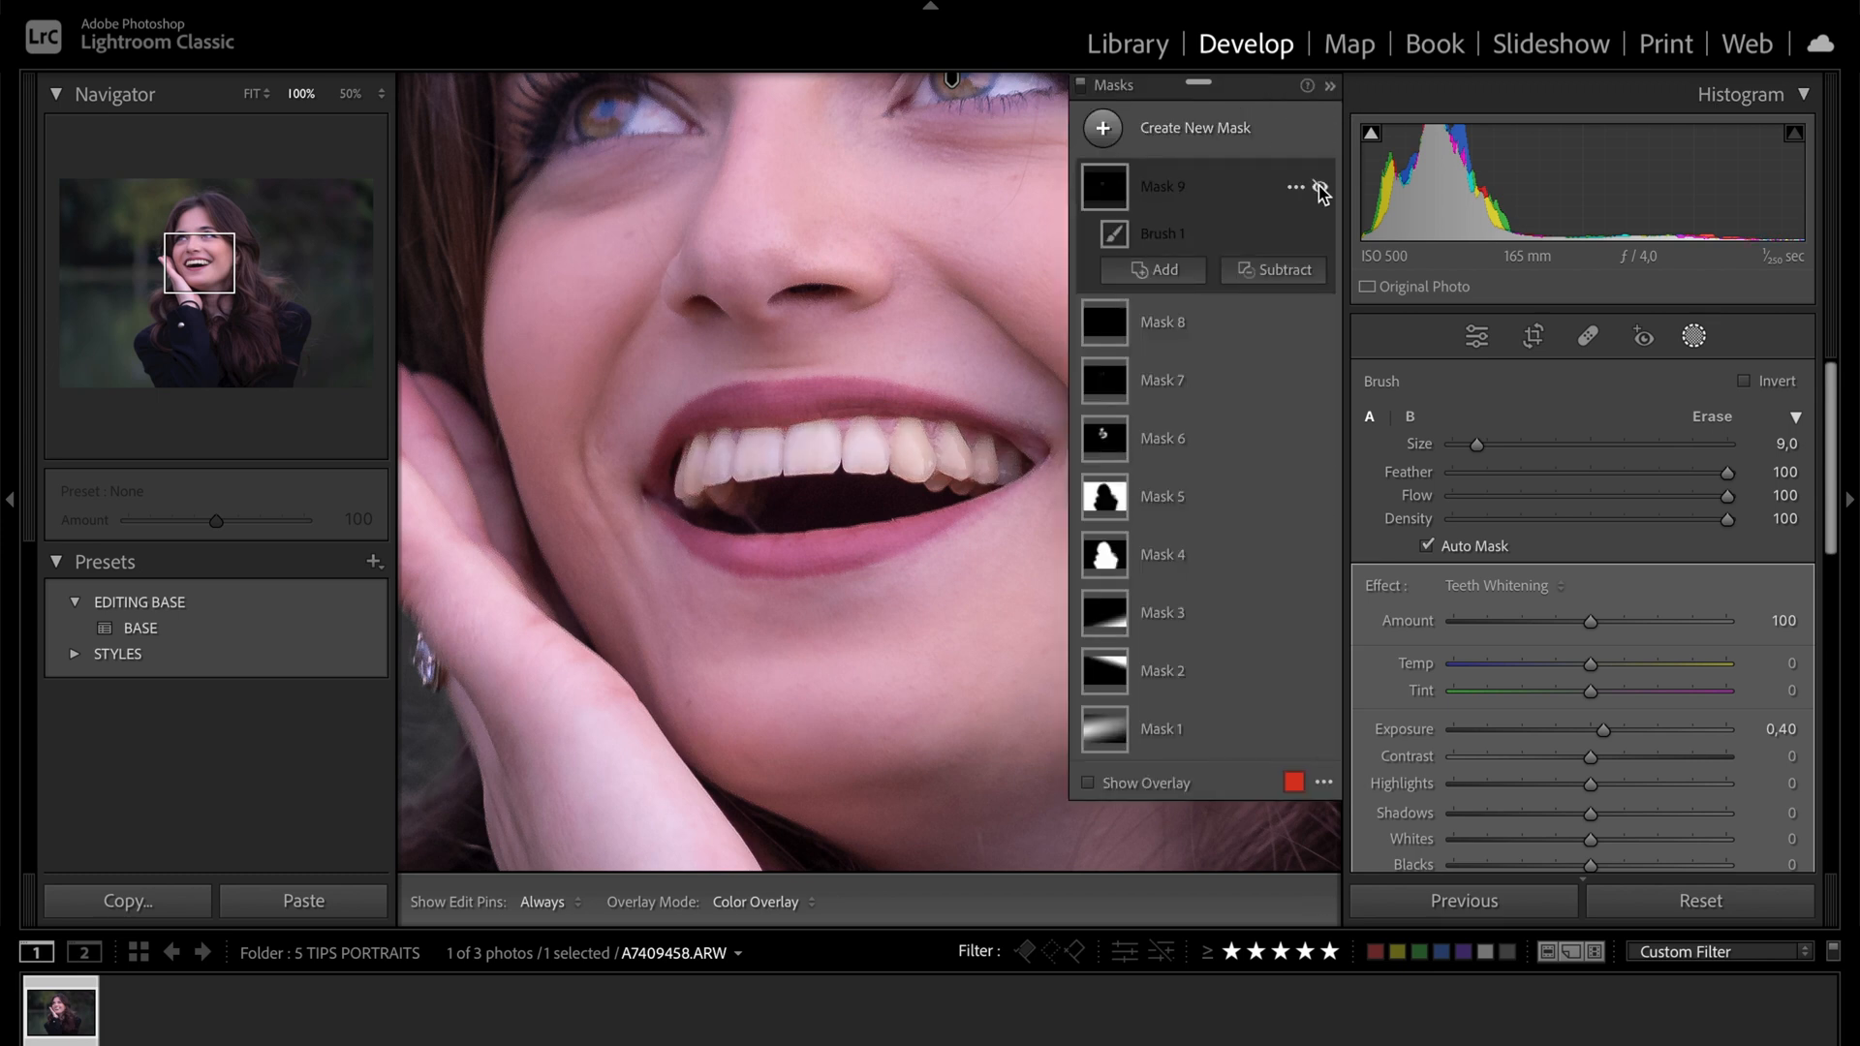
{"action": "left_click", "coordinate": [1321, 188]}
Step: Review the teeth mask's slider settings, and hide and show the mask in the full photo view
{"action": "scroll", "coordinate": [1579, 678], "scroll_direction": "down", "scroll_amount": 2}
{"action": "scroll", "coordinate": [1553, 659], "scroll_direction": "down", "scroll_amount": 5}
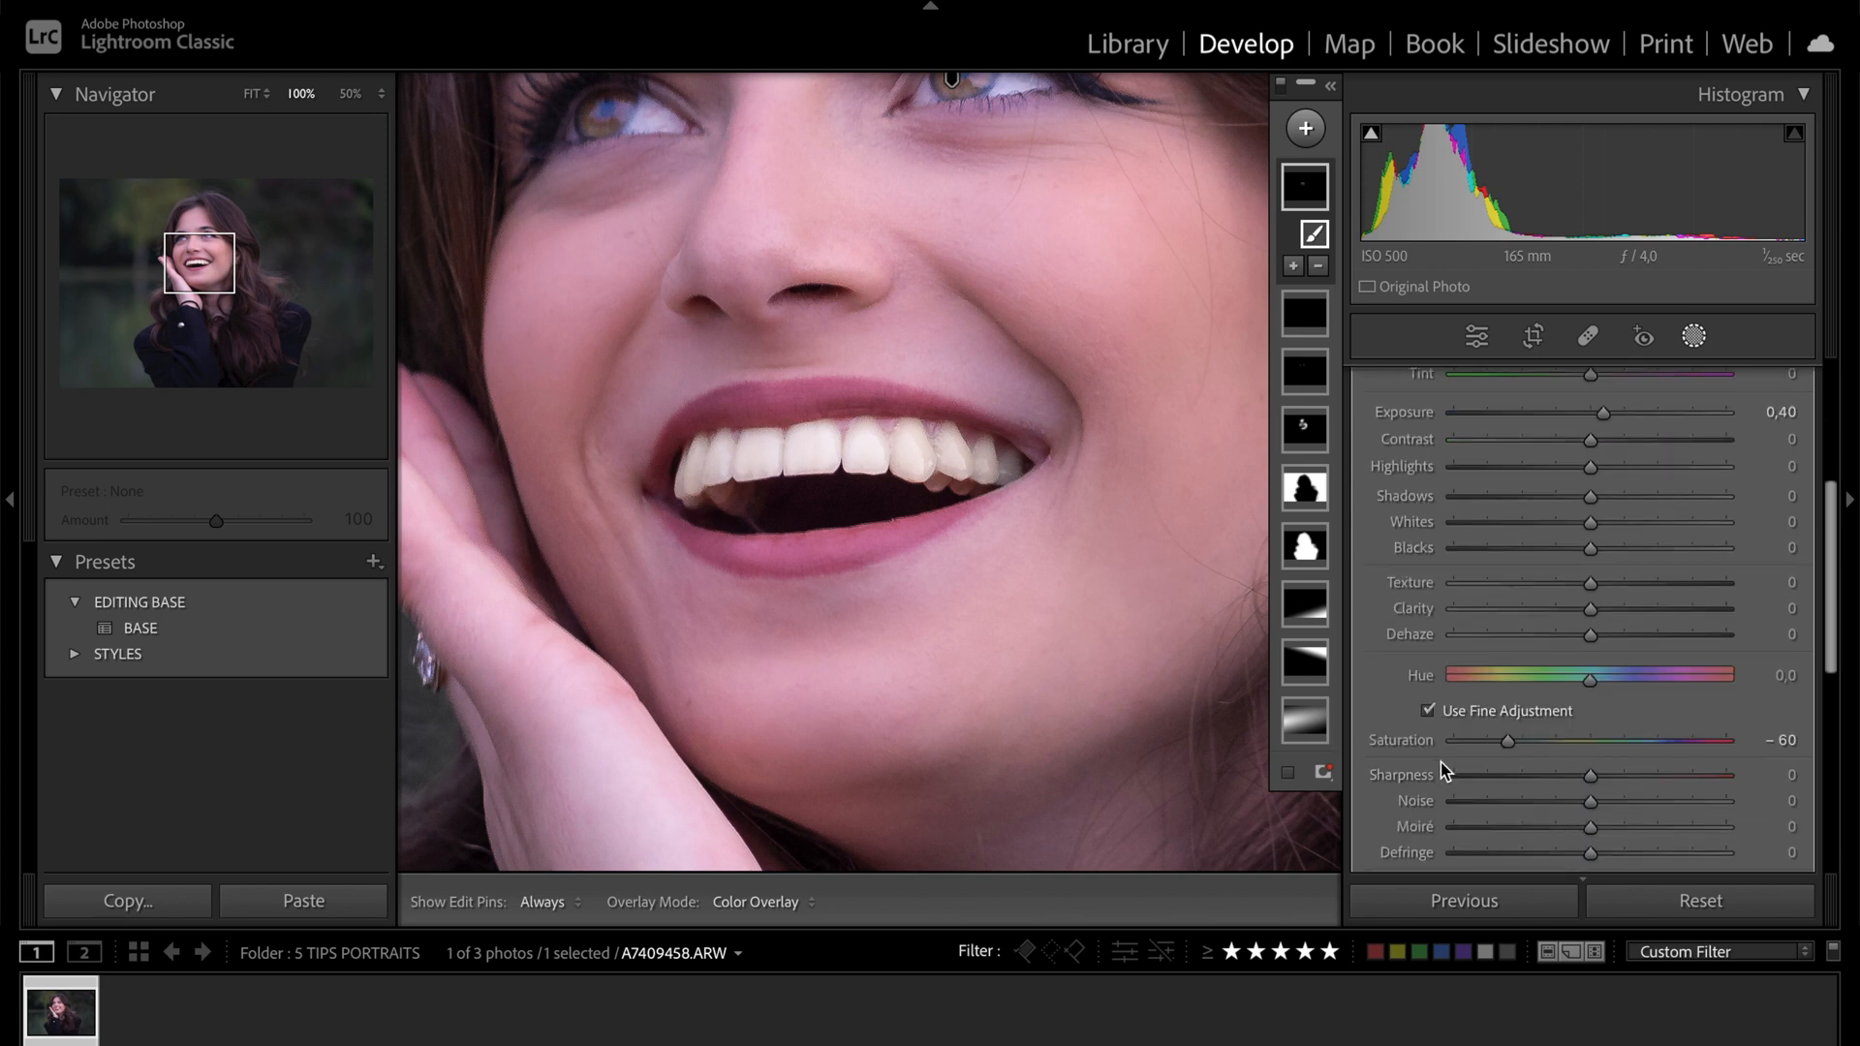
{"action": "scroll", "coordinate": [1532, 643], "scroll_direction": "up", "scroll_amount": 1}
{"action": "left_click", "coordinate": [252, 94]}
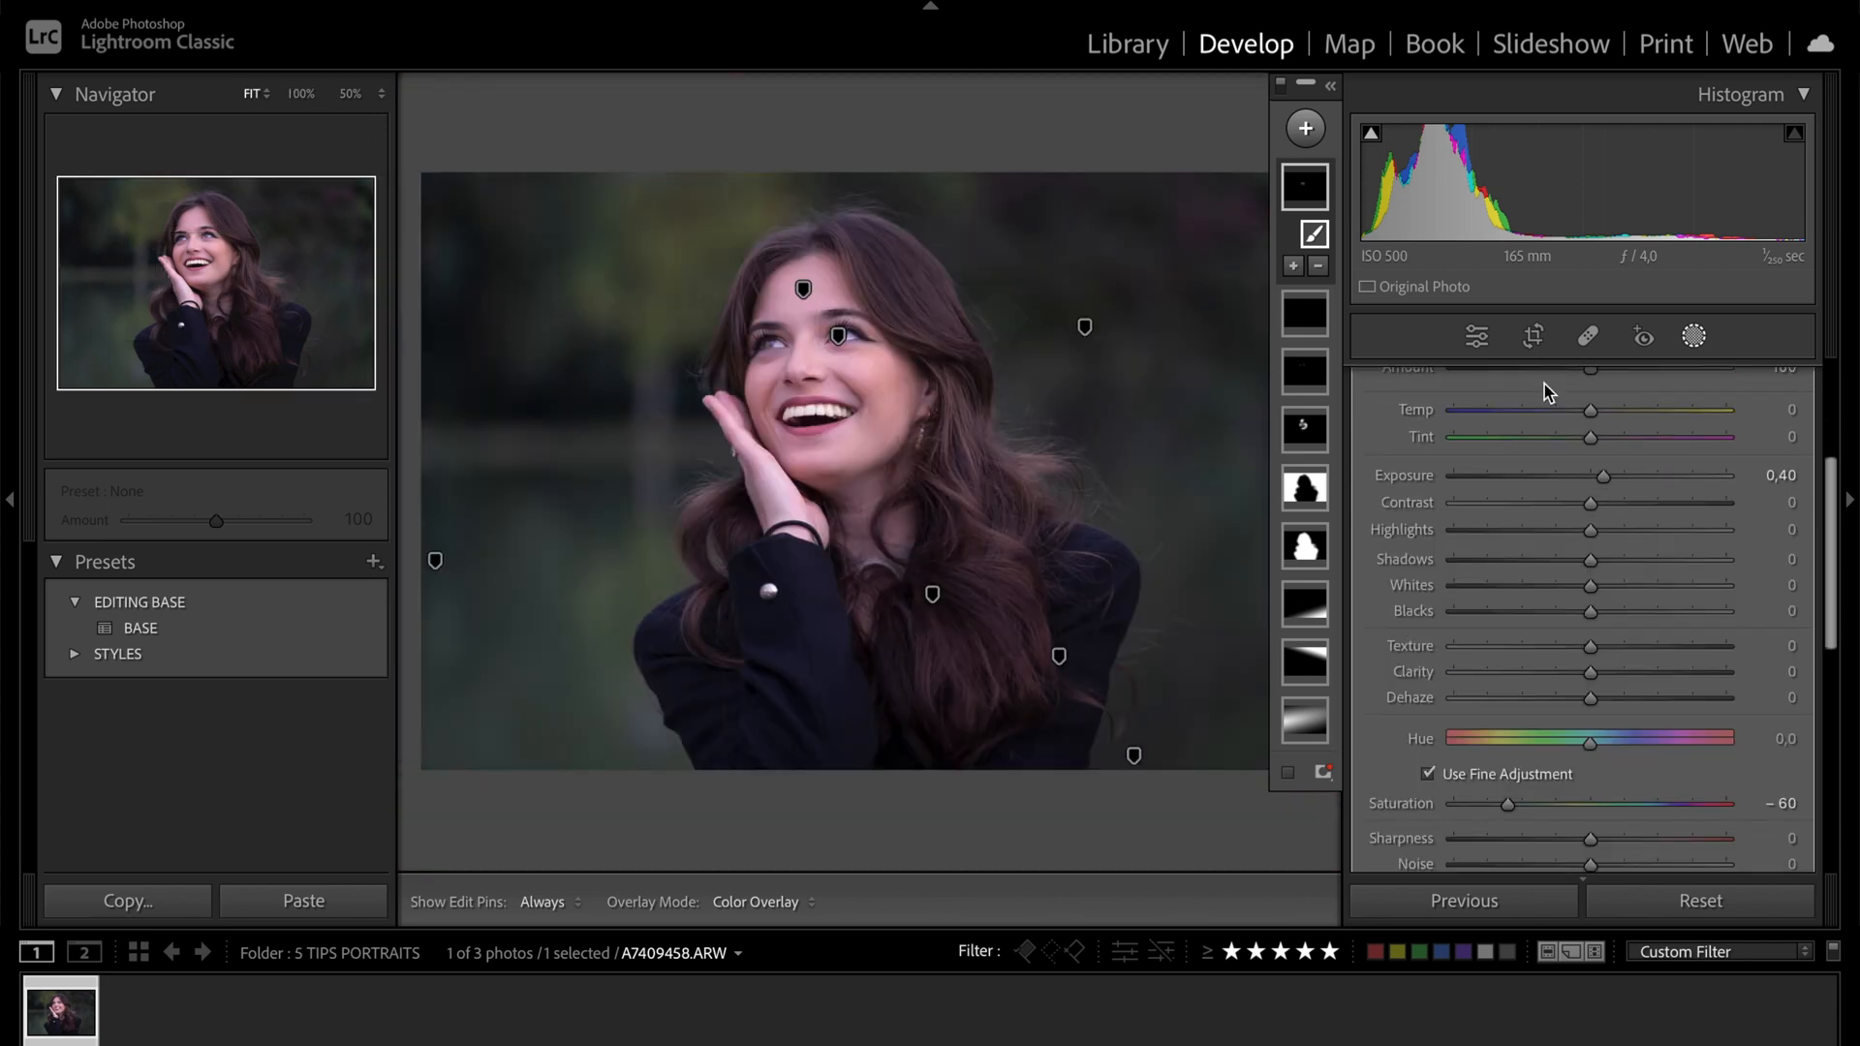
{"action": "left_click", "coordinate": [1331, 85]}
{"action": "left_click", "coordinate": [1321, 188]}
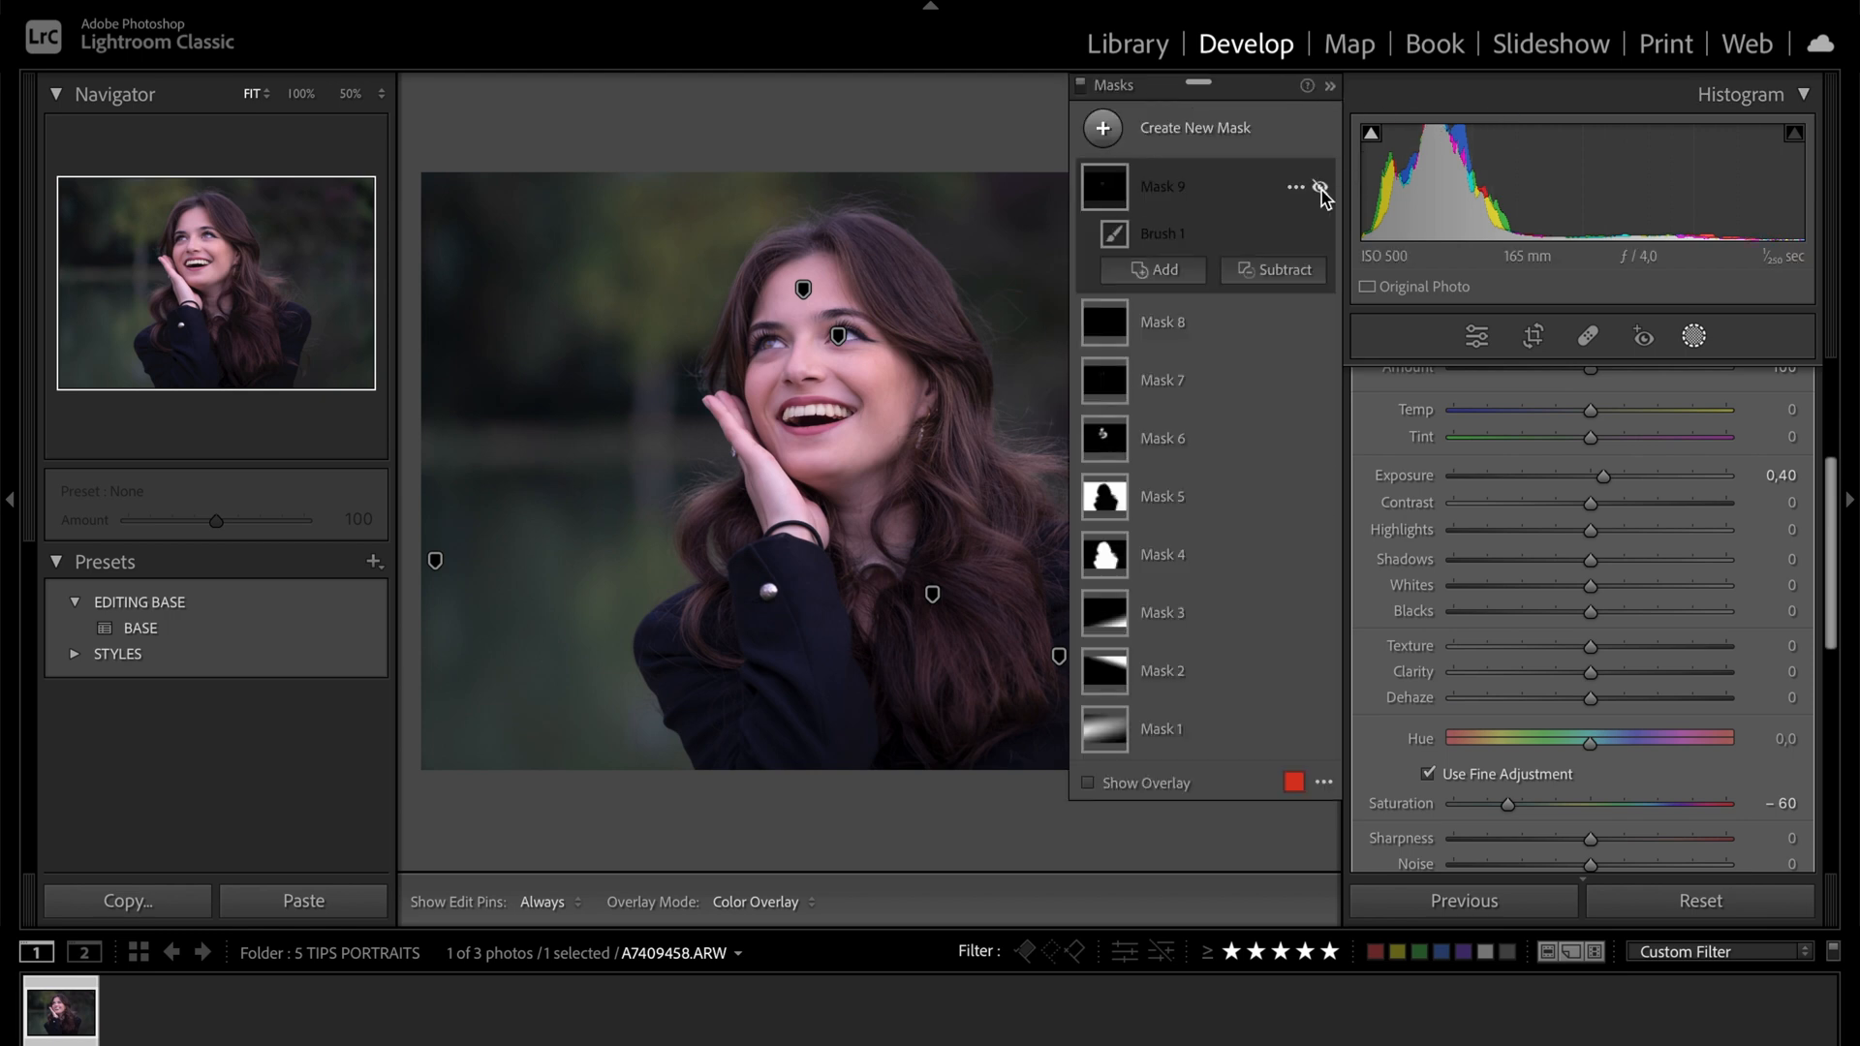
{"action": "key", "text": "ctrl+z"}
Step: Set the teeth mask's exposure to 0, tint to 49 and temp to −9 at 100% view, and compare the teeth with and without it
{"action": "key", "text": "z"}
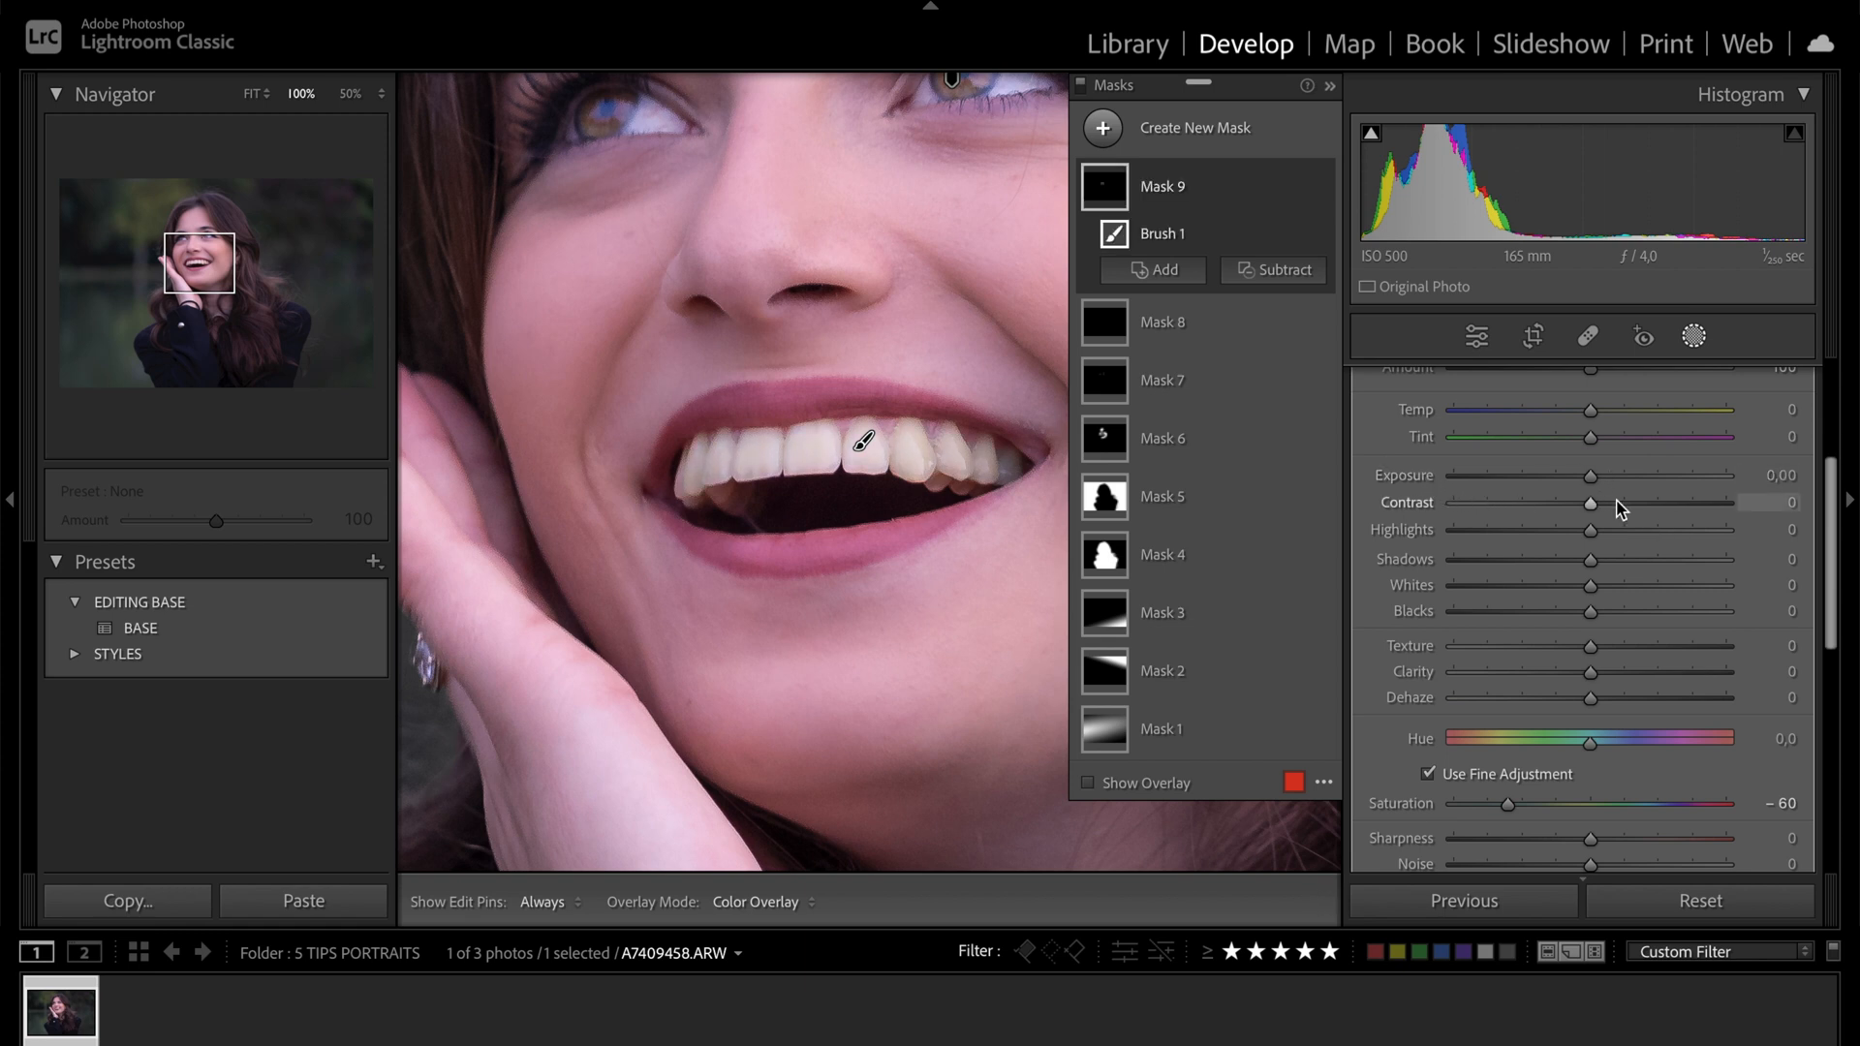
{"action": "scroll", "coordinate": [1626, 497], "scroll_direction": "up", "scroll_amount": 2}
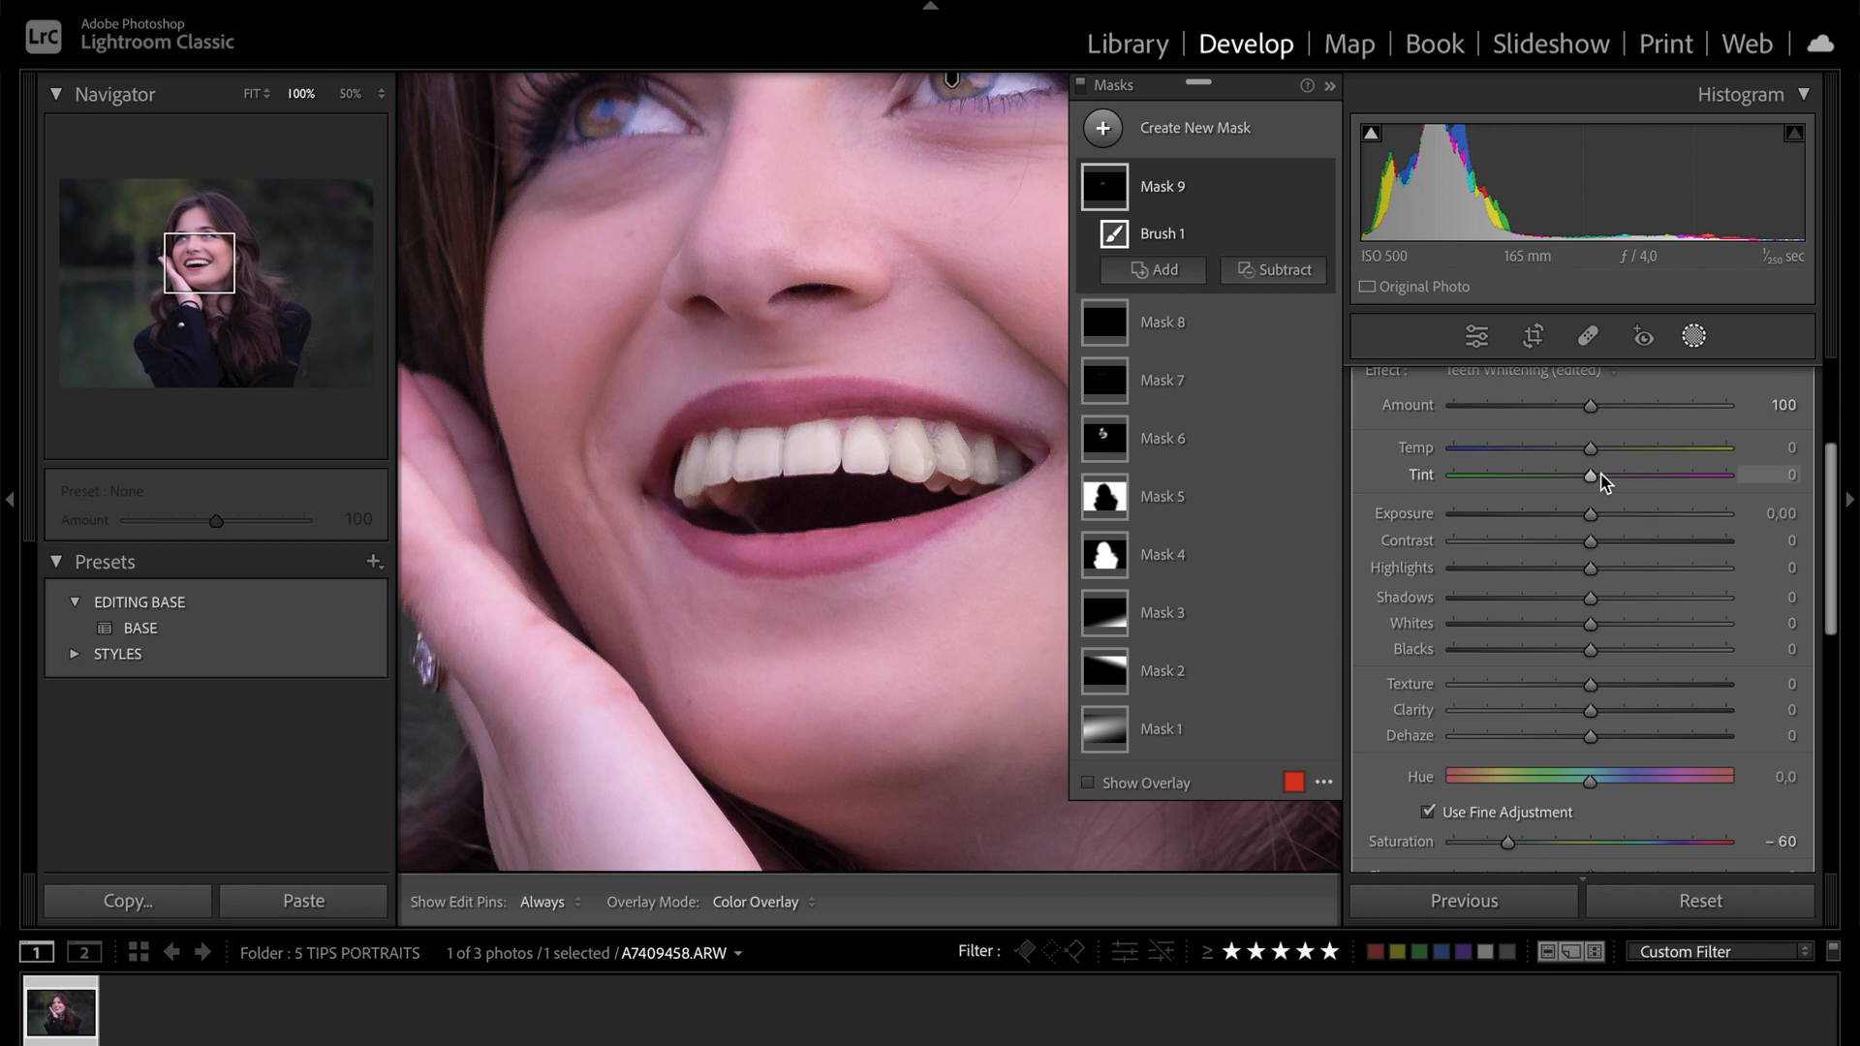
{"action": "scroll", "coordinate": [1601, 479], "scroll_direction": "up", "scroll_amount": 1}
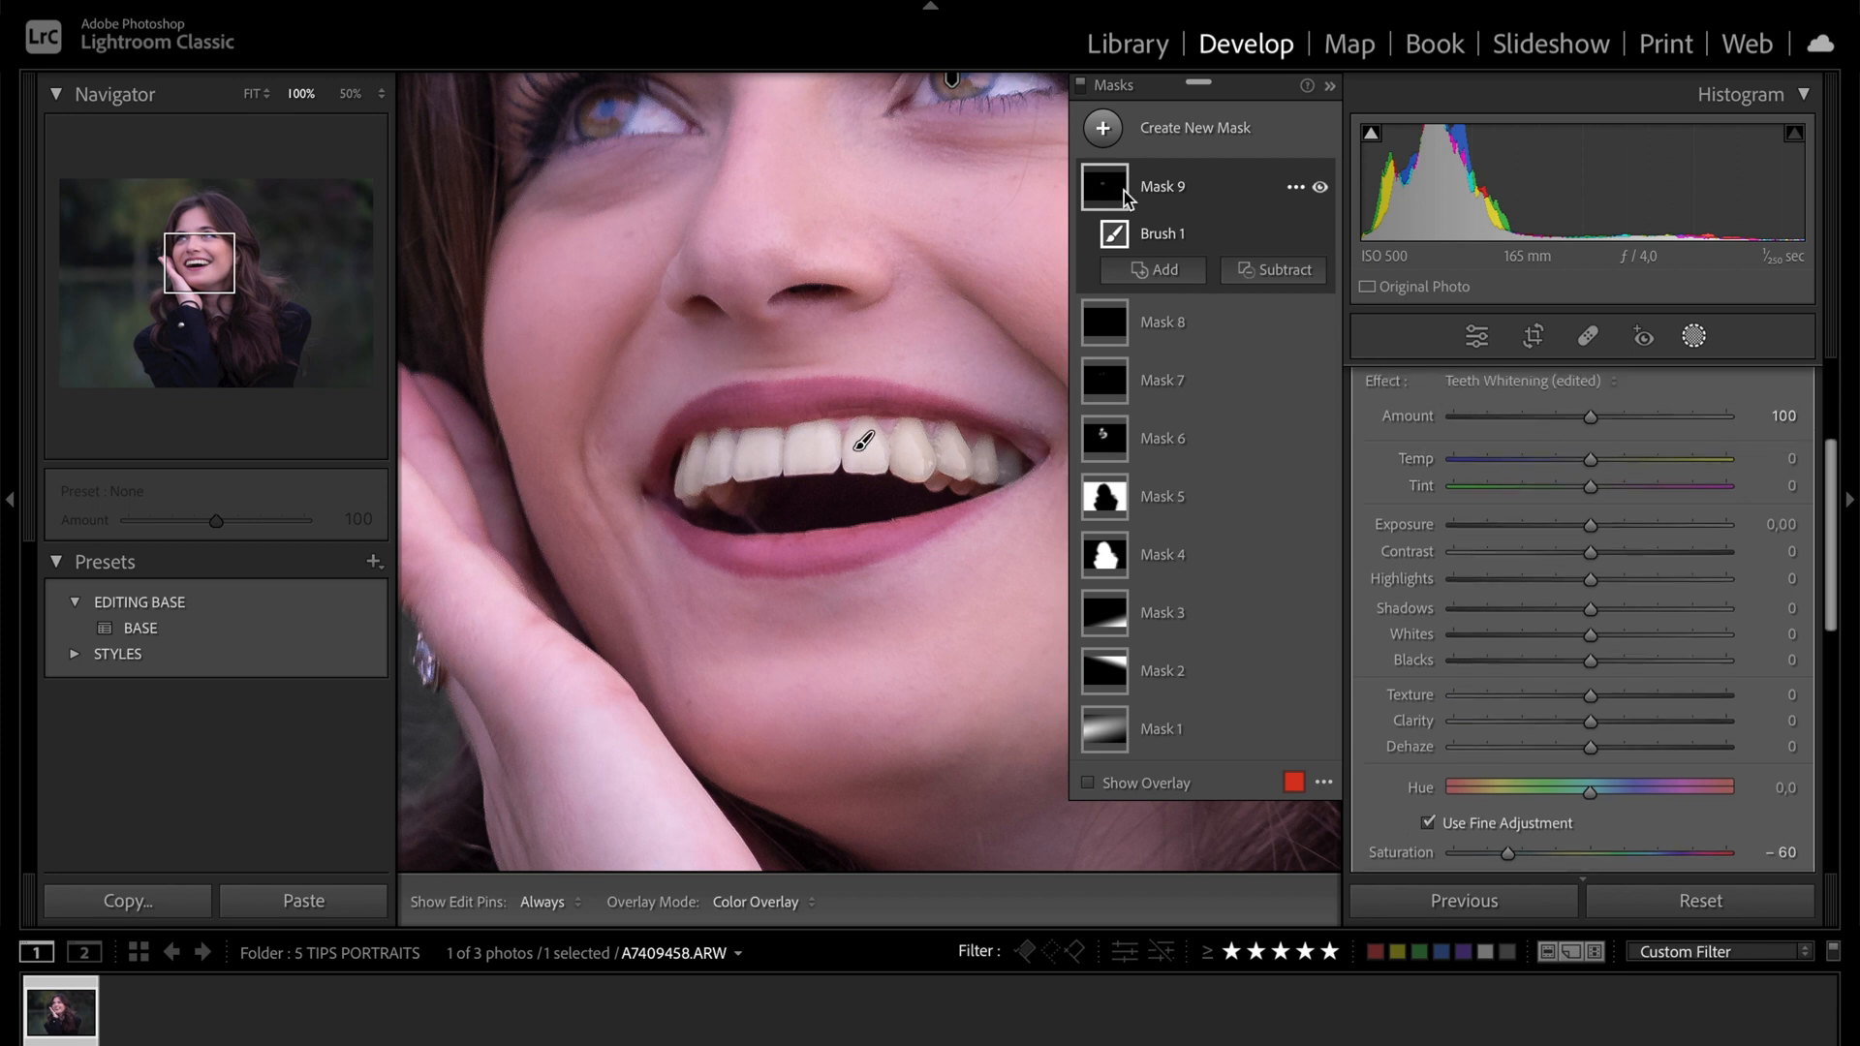
{"action": "left_click_drag", "start_coordinate": [1593, 486], "coordinate": [1594, 487]}
{"action": "mouse_move", "coordinate": [1596, 488]}
{"action": "left_mouse_down"}
{"action": "mouse_move", "coordinate": [1672, 506]}
{"action": "mouse_move", "coordinate": [1577, 471]}
{"action": "left_mouse_up"}
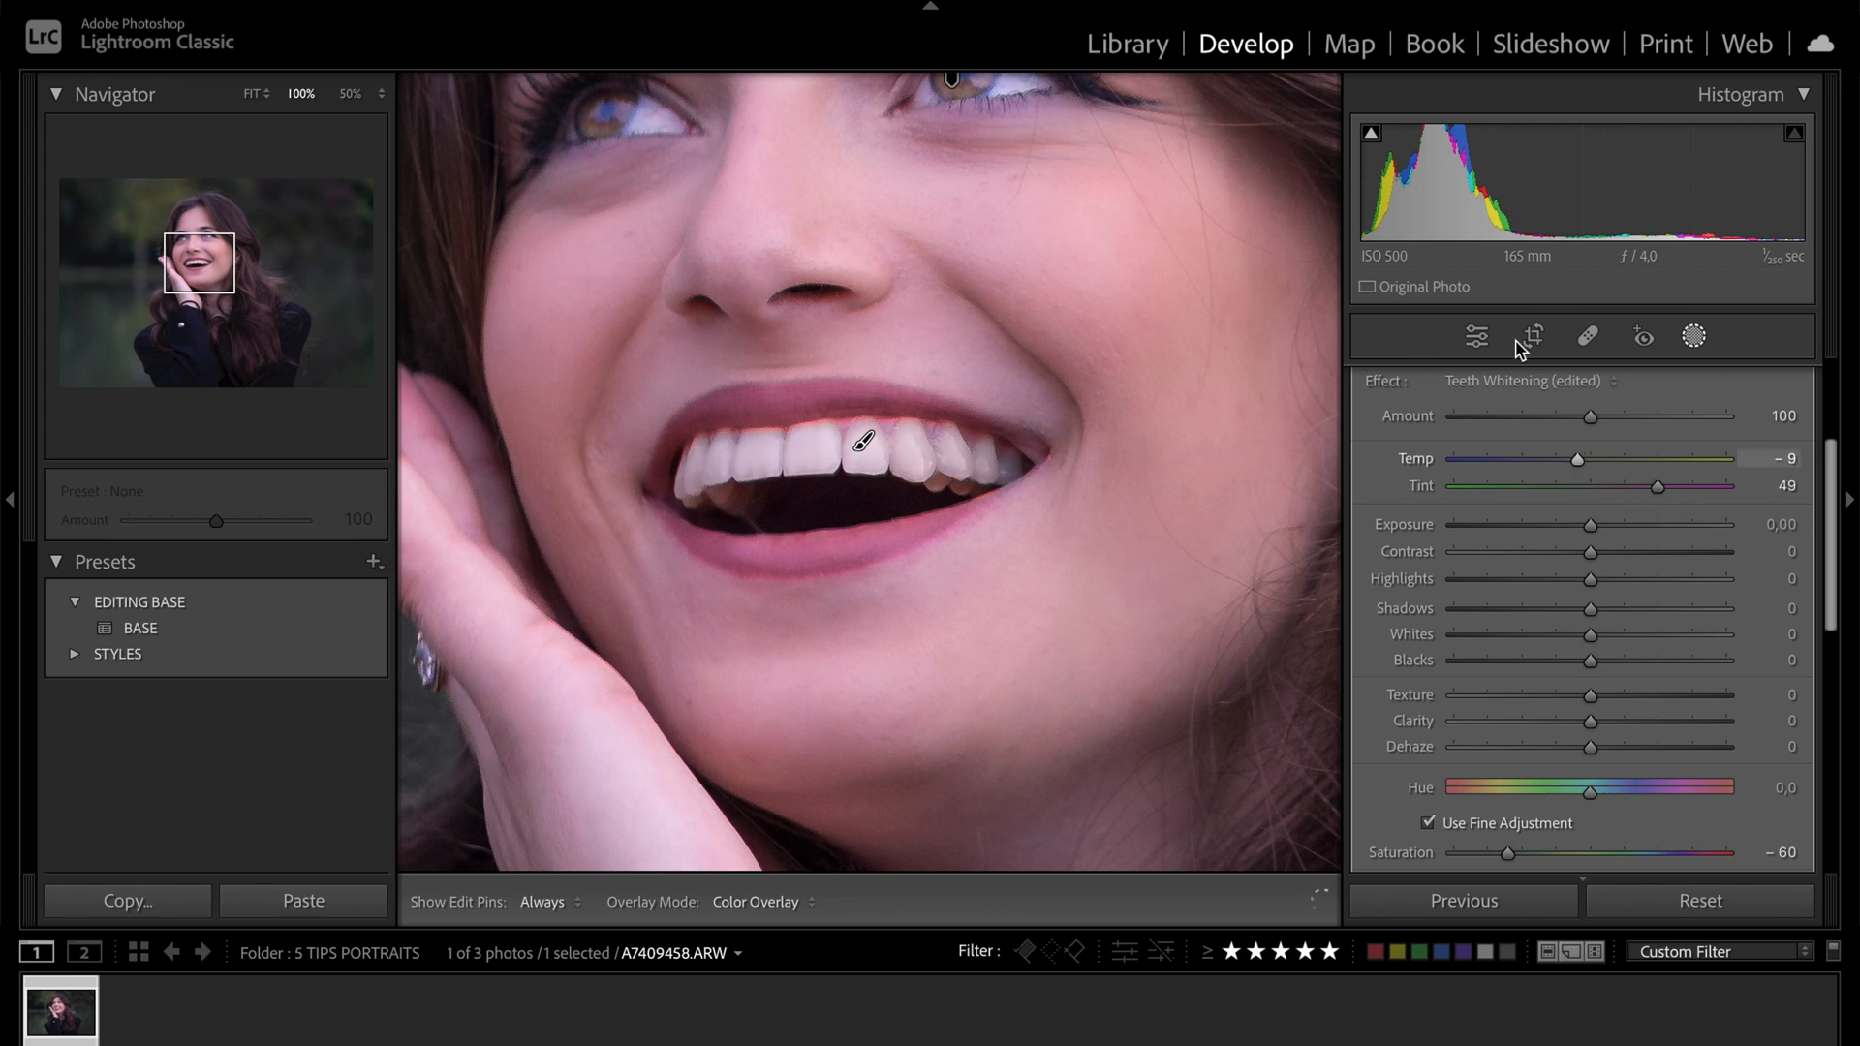
{"action": "left_click", "coordinate": [1320, 187]}
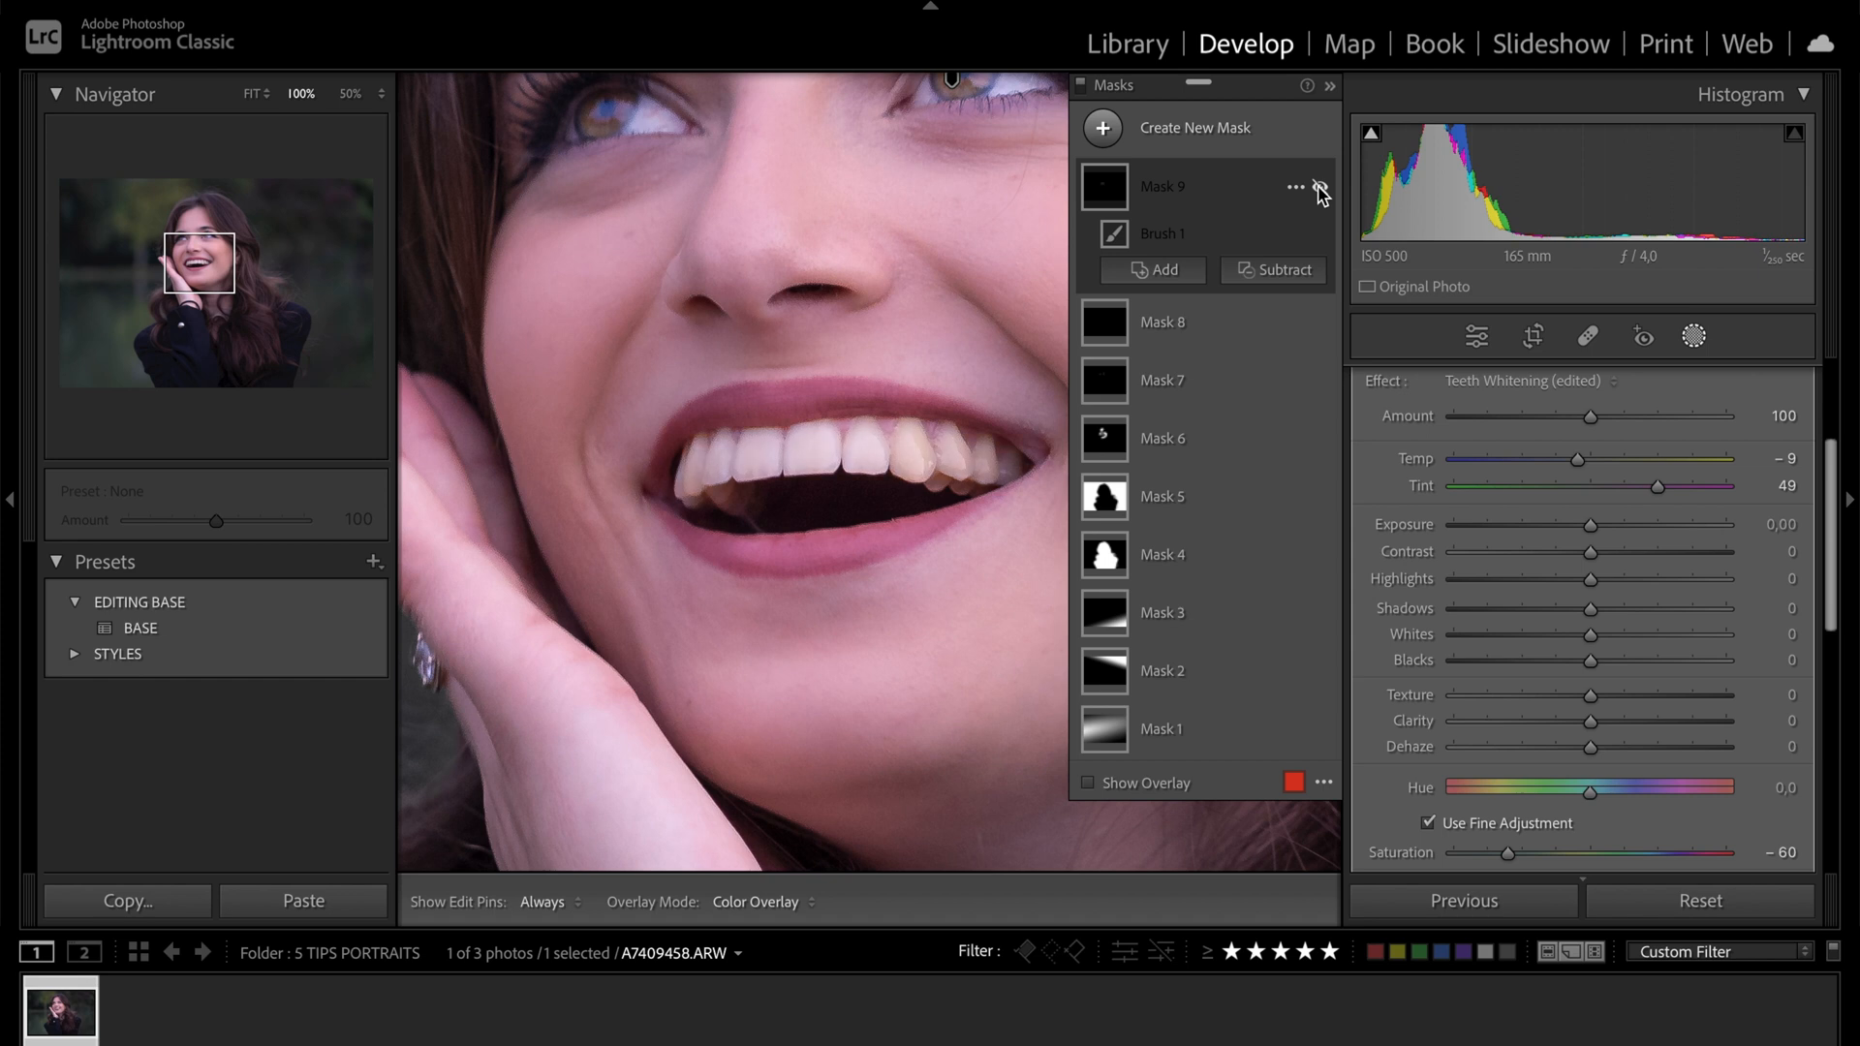
{"action": "left_click", "coordinate": [1320, 188]}
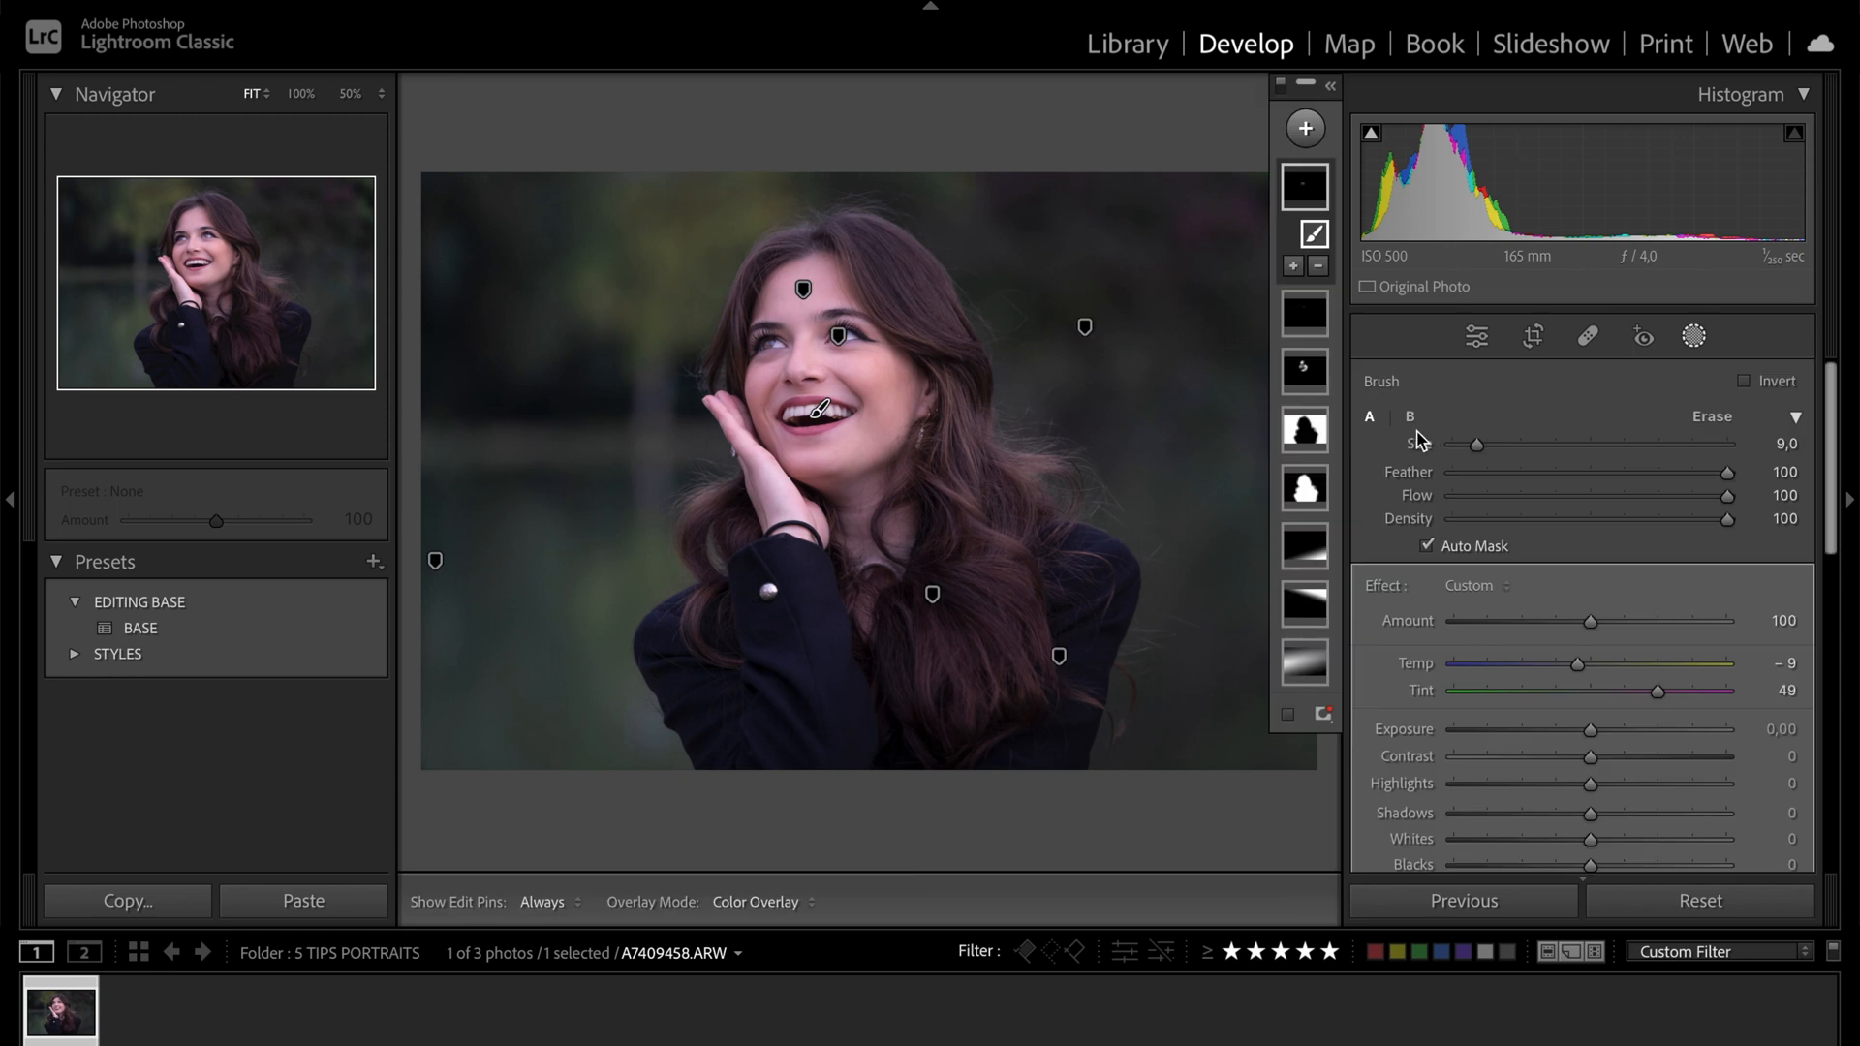
Step: Preview the subject and background mask overlays on the full photo, view the healing spots, and return to the plain photo
{"action": "mouse_move", "coordinate": [1306, 492]}
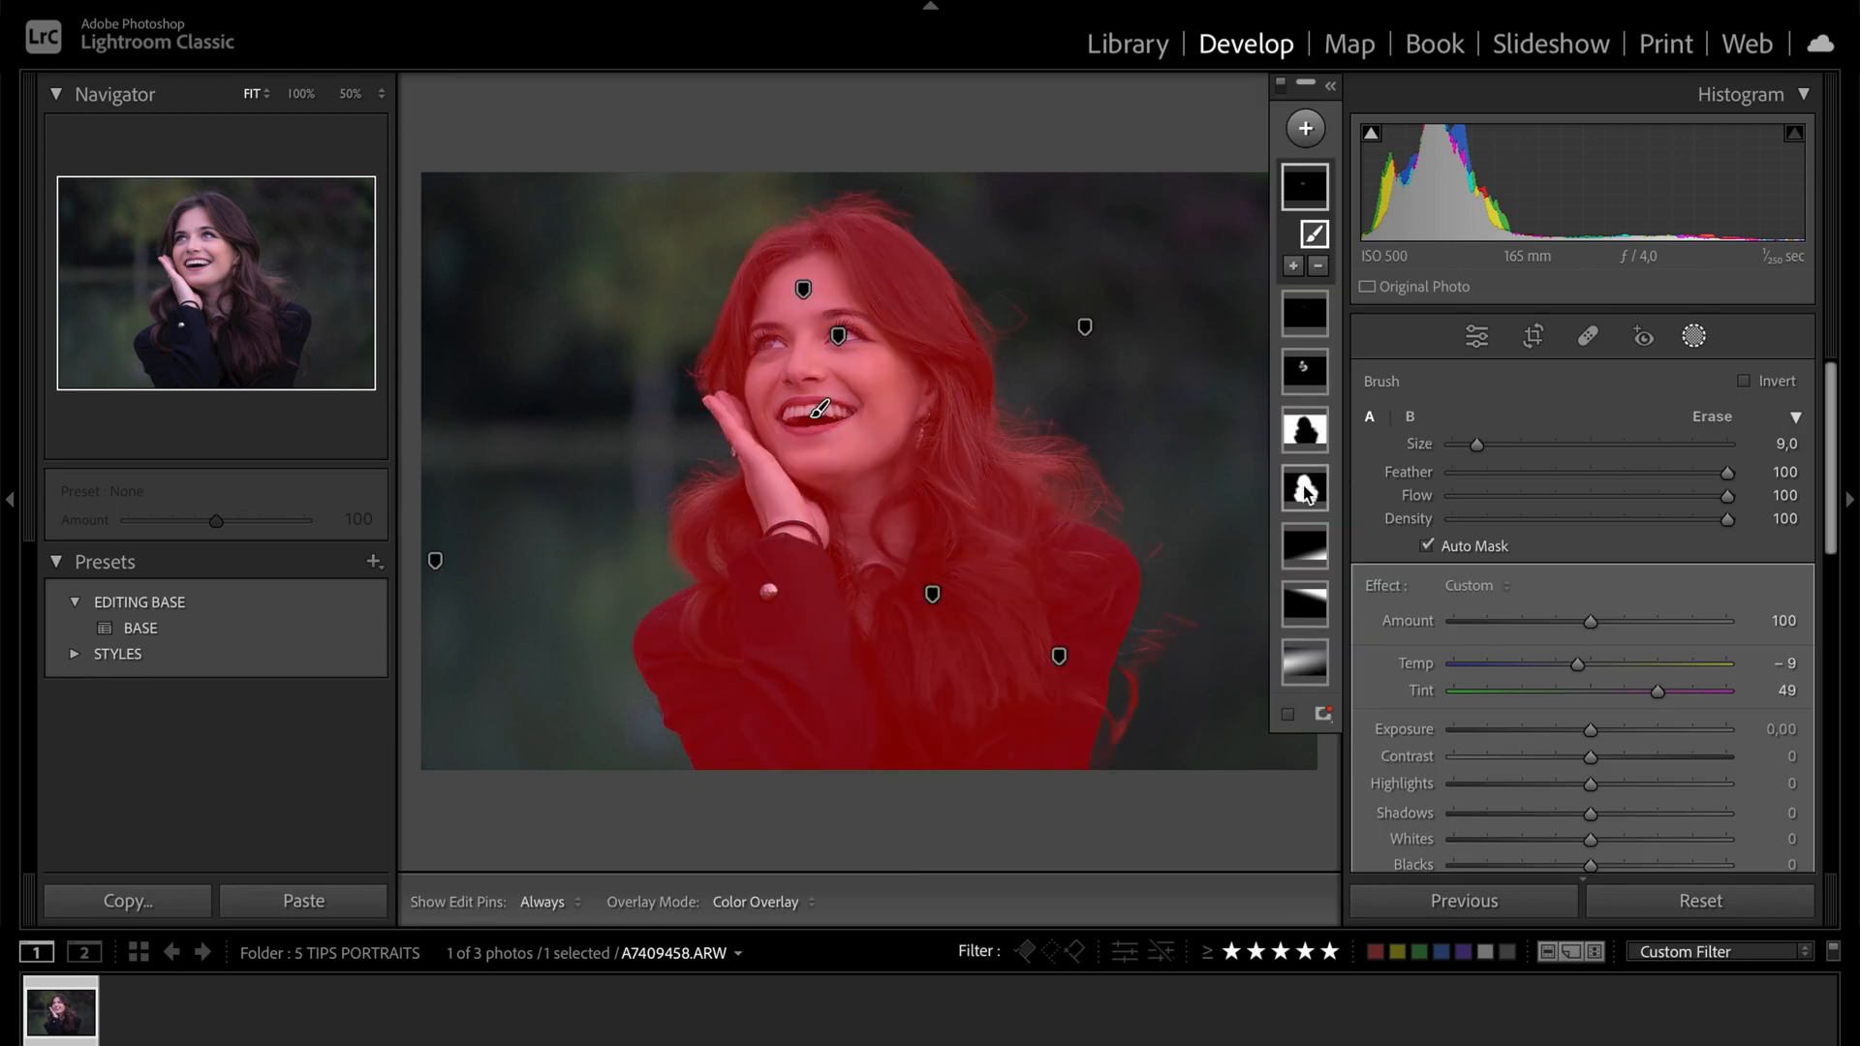
{"action": "mouse_move", "coordinate": [1306, 436]}
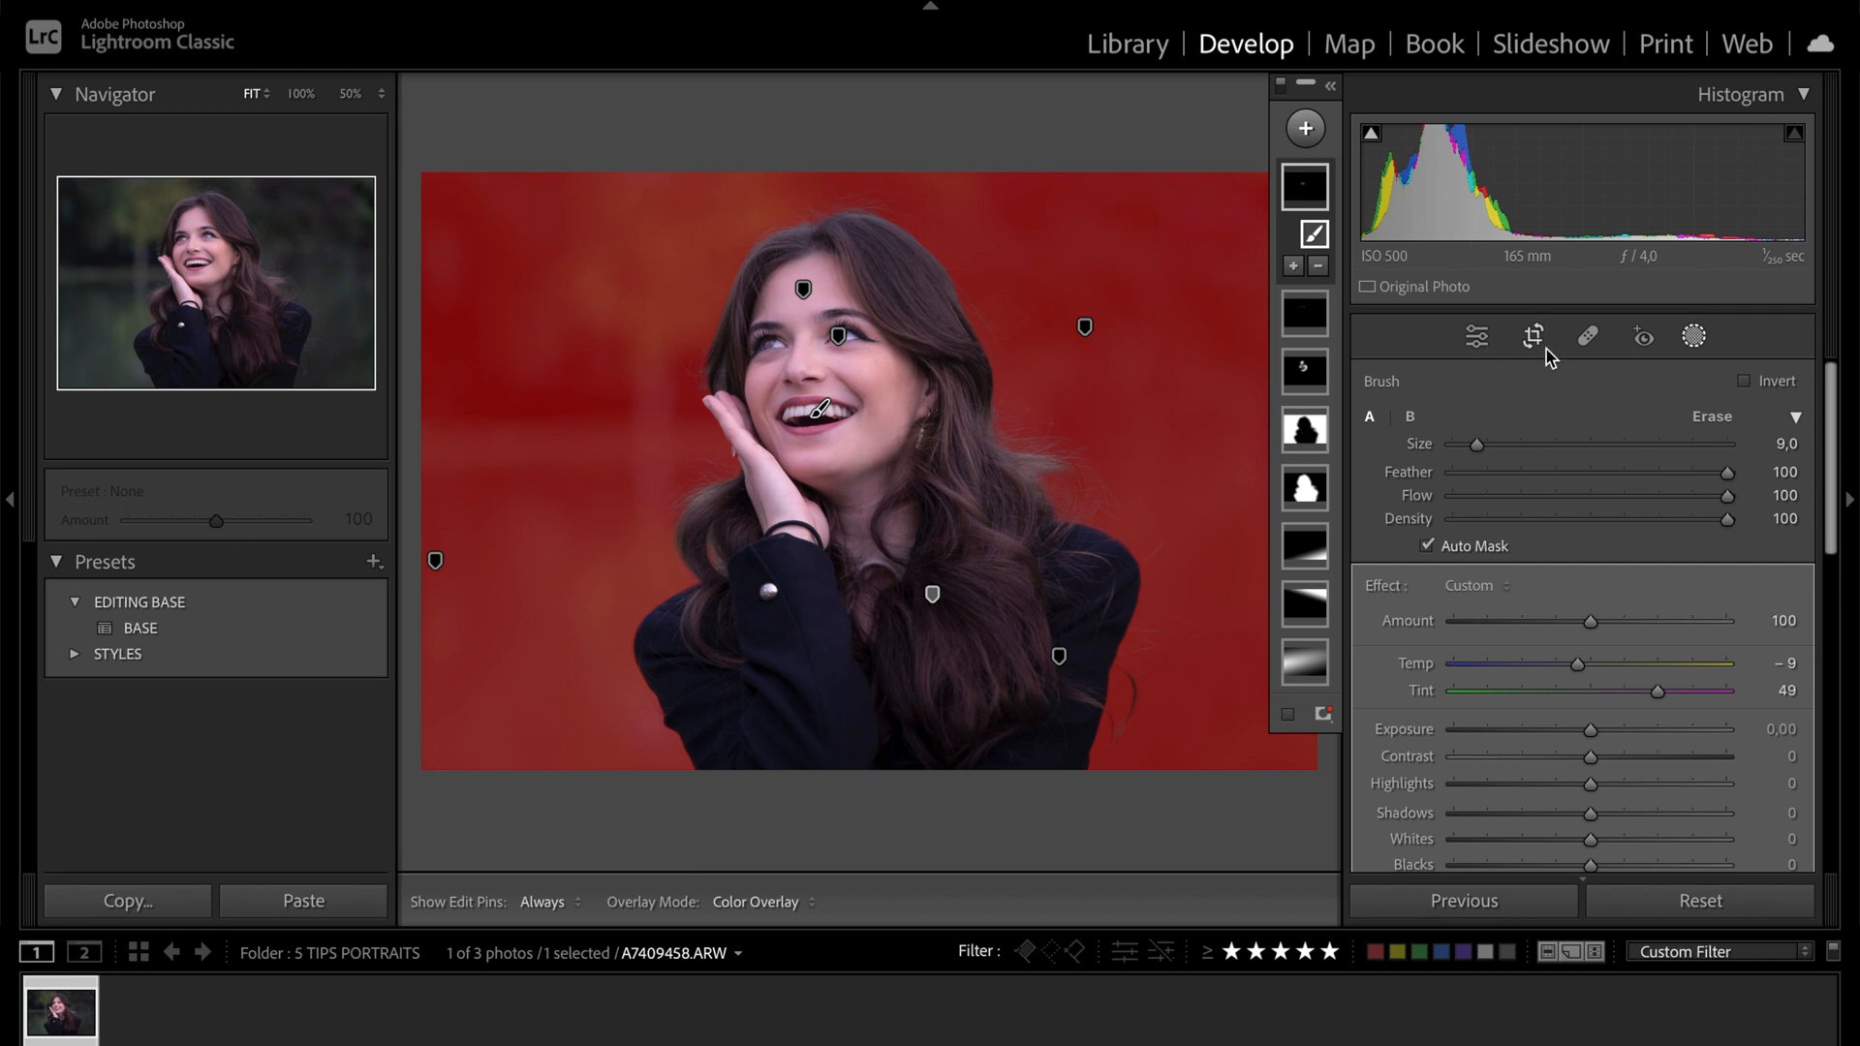
{"action": "left_click", "coordinate": [1580, 338]}
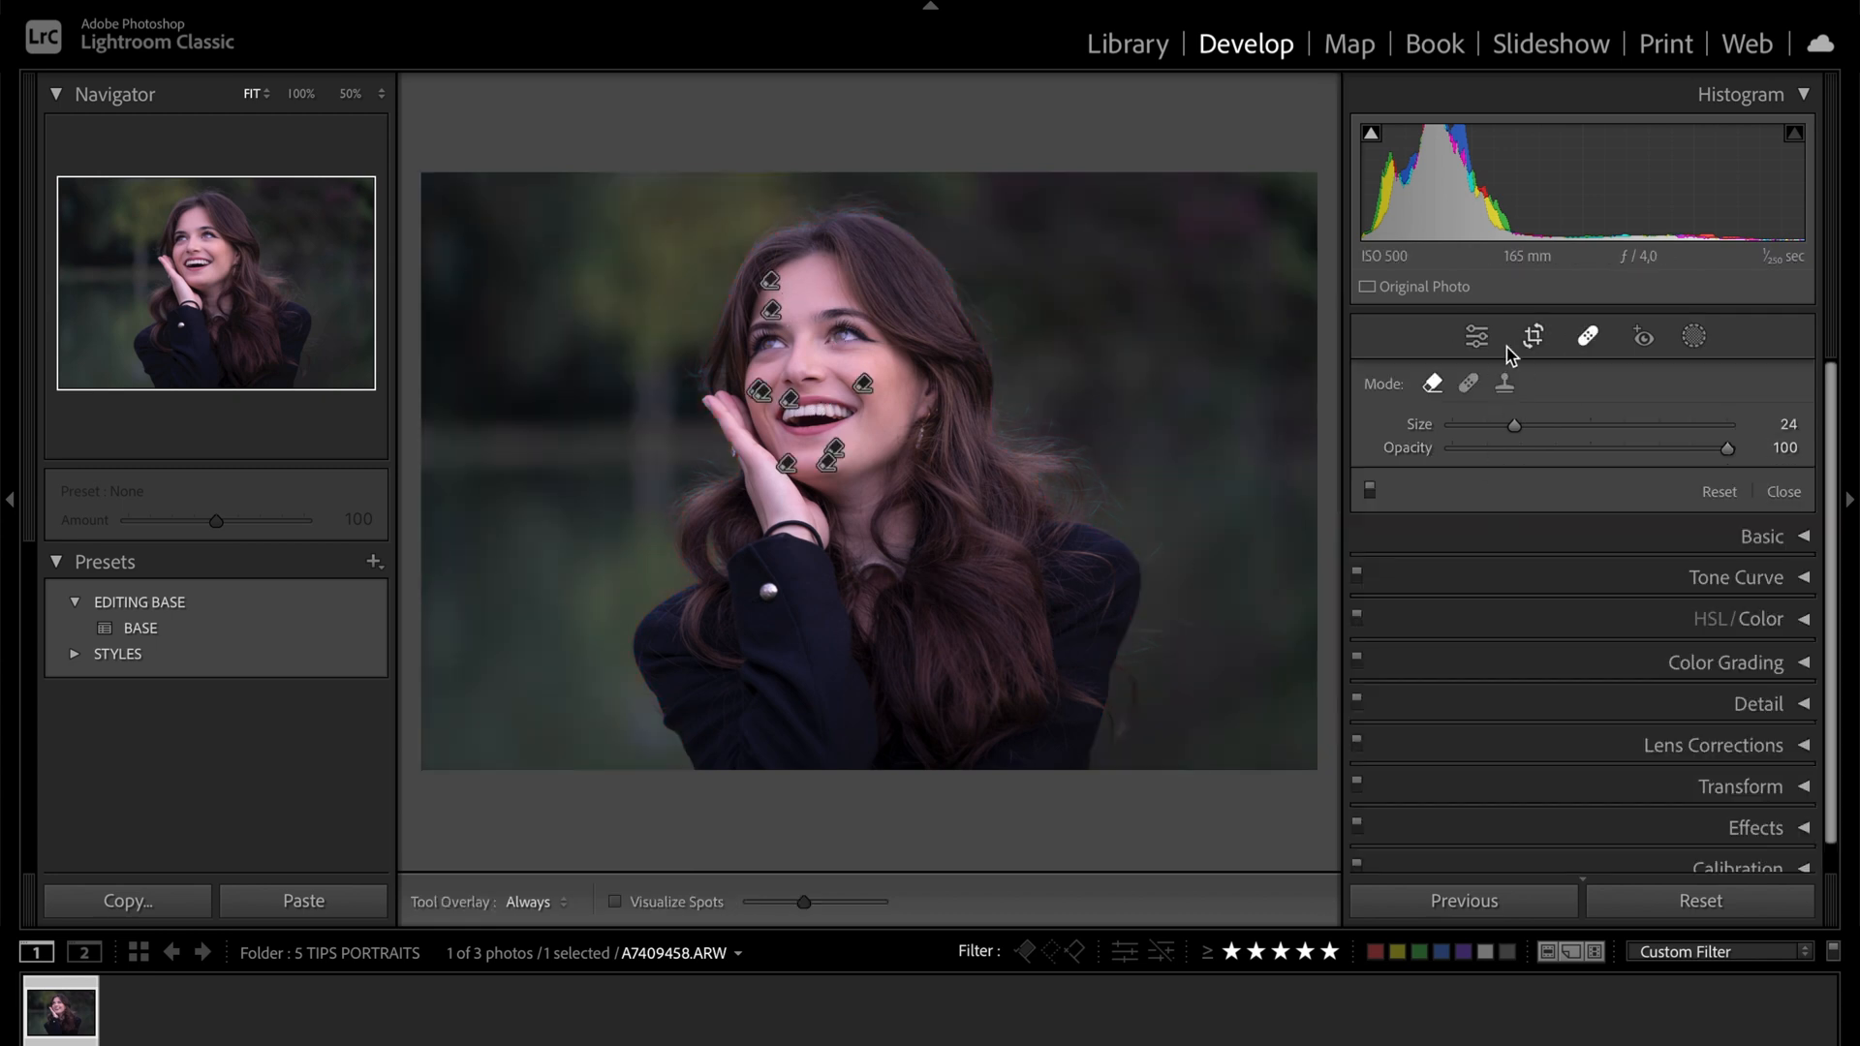
{"action": "left_click", "coordinate": [1694, 336]}
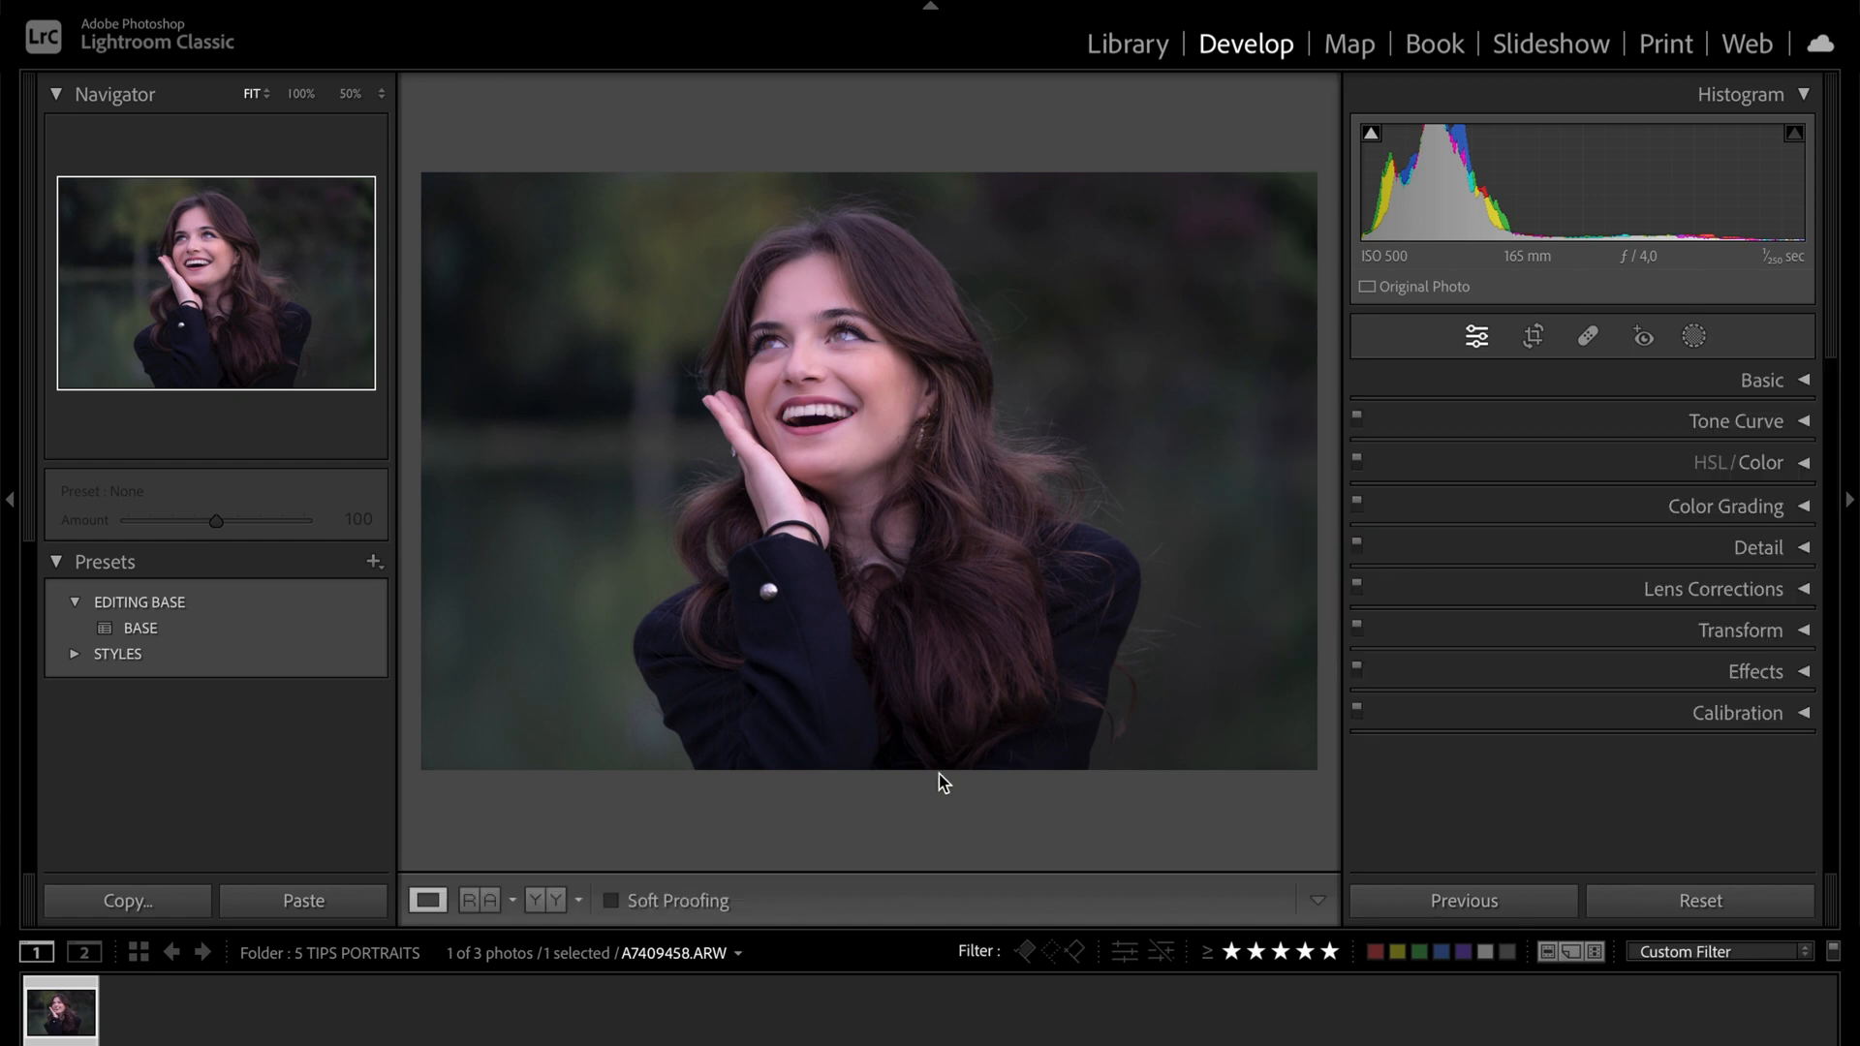
Step: Compare the photo before and after editing, and turn off the star-rating filter to show all photos in the folder
{"action": "key", "text": "backslash"}
{"action": "key", "text": "backslash"}
{"action": "key", "text": "ctrl+l"}
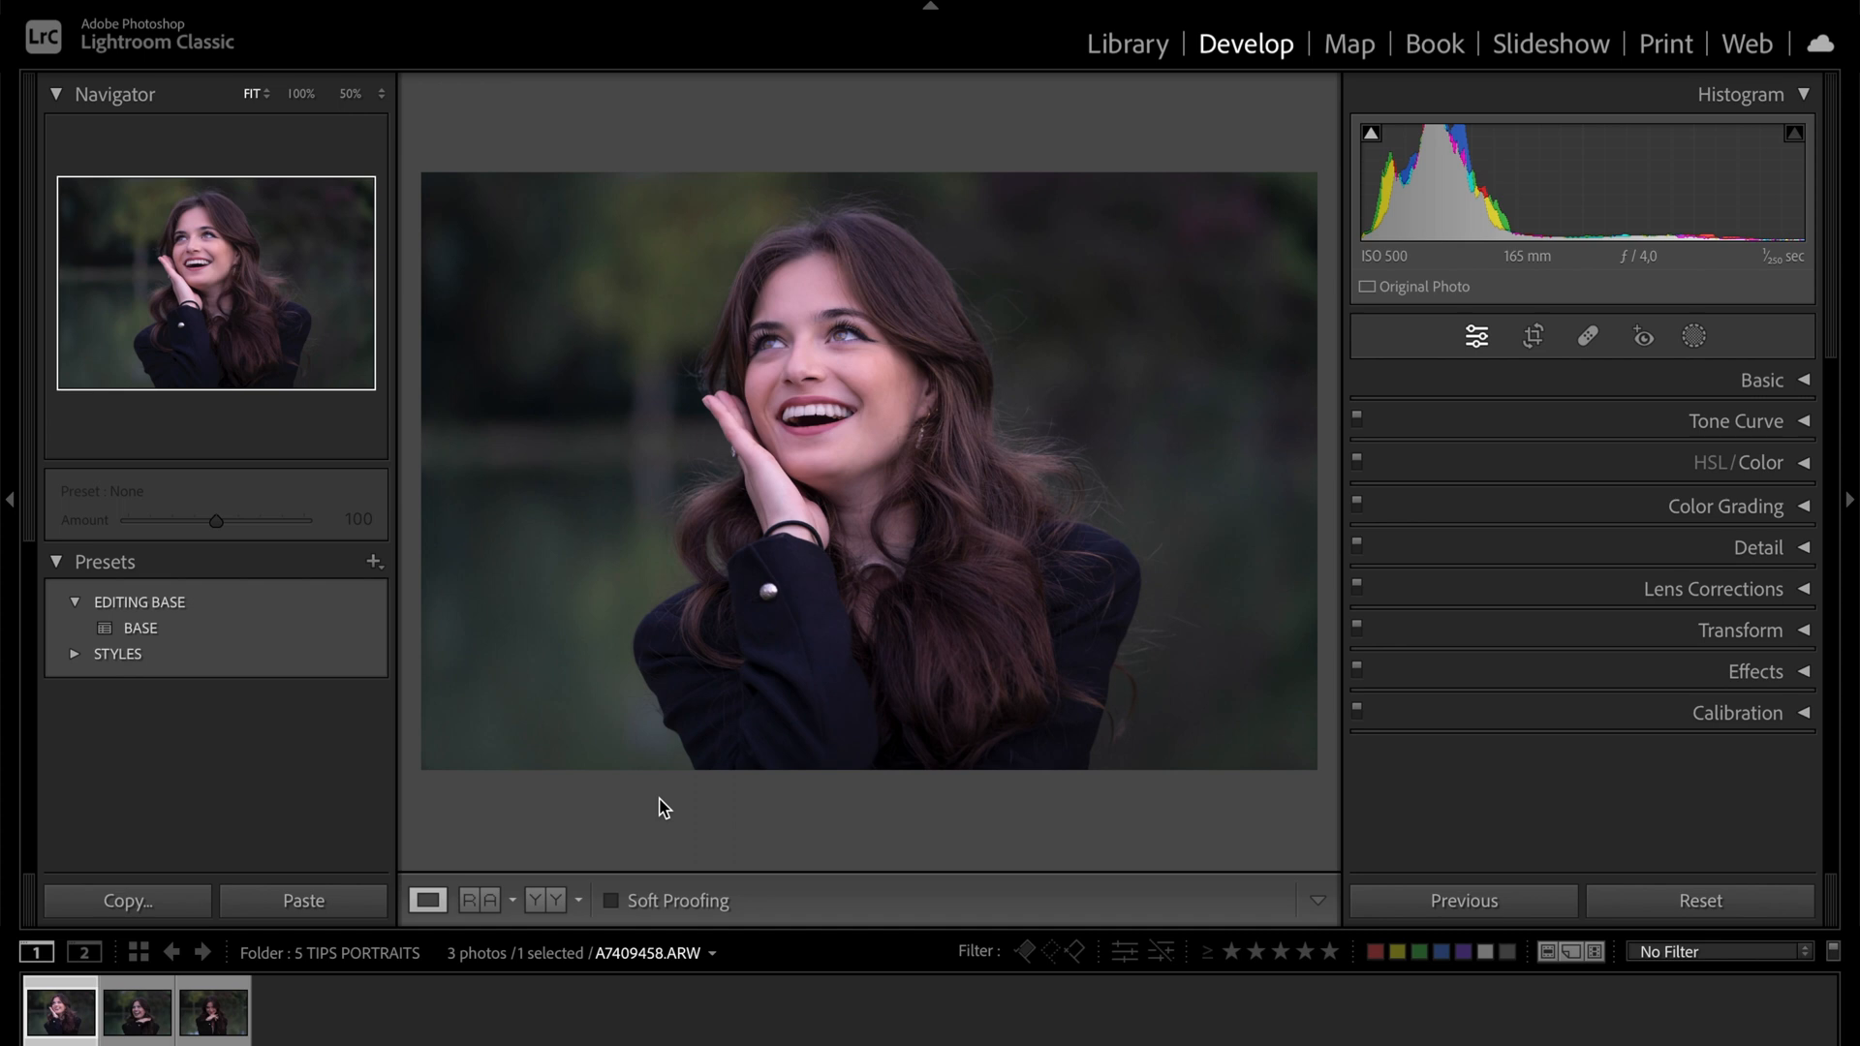
Step: View the two unedited portraits in turn and return to the edited first photo
{"action": "left_click", "coordinate": [136, 1013]}
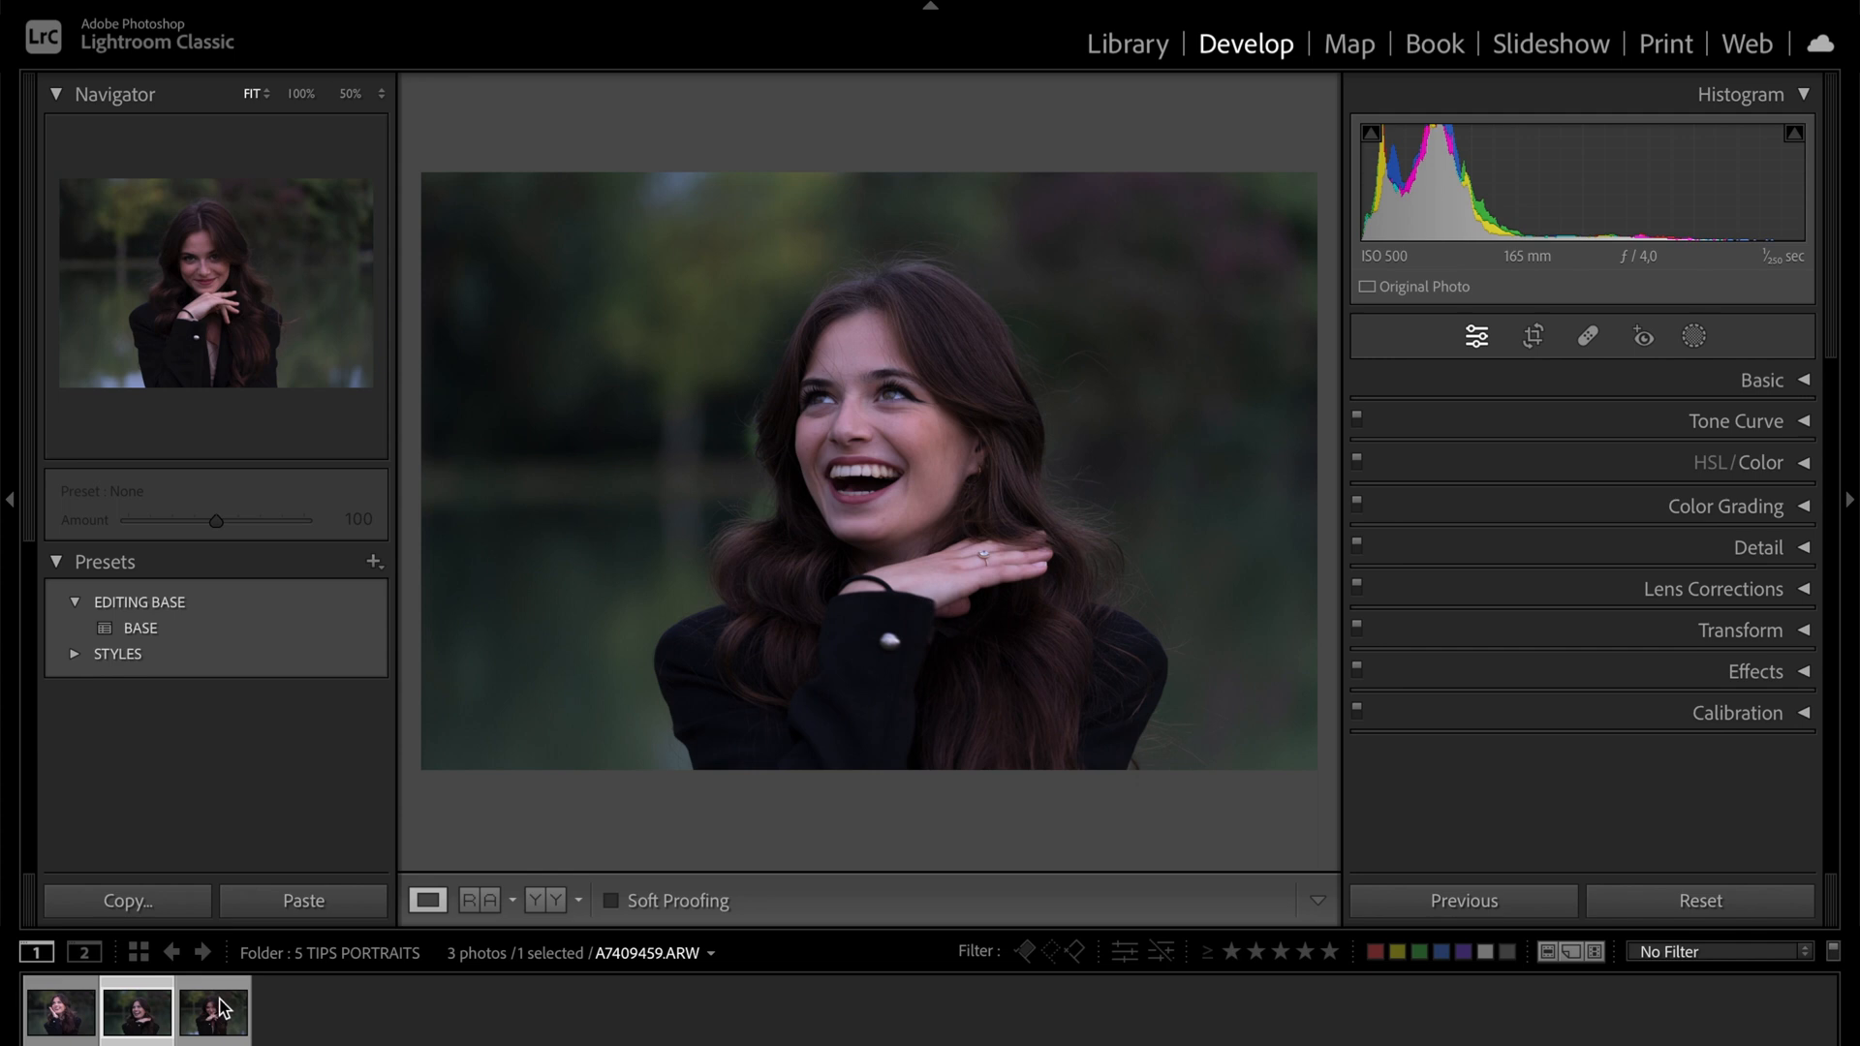
{"action": "left_click", "coordinate": [223, 1009]}
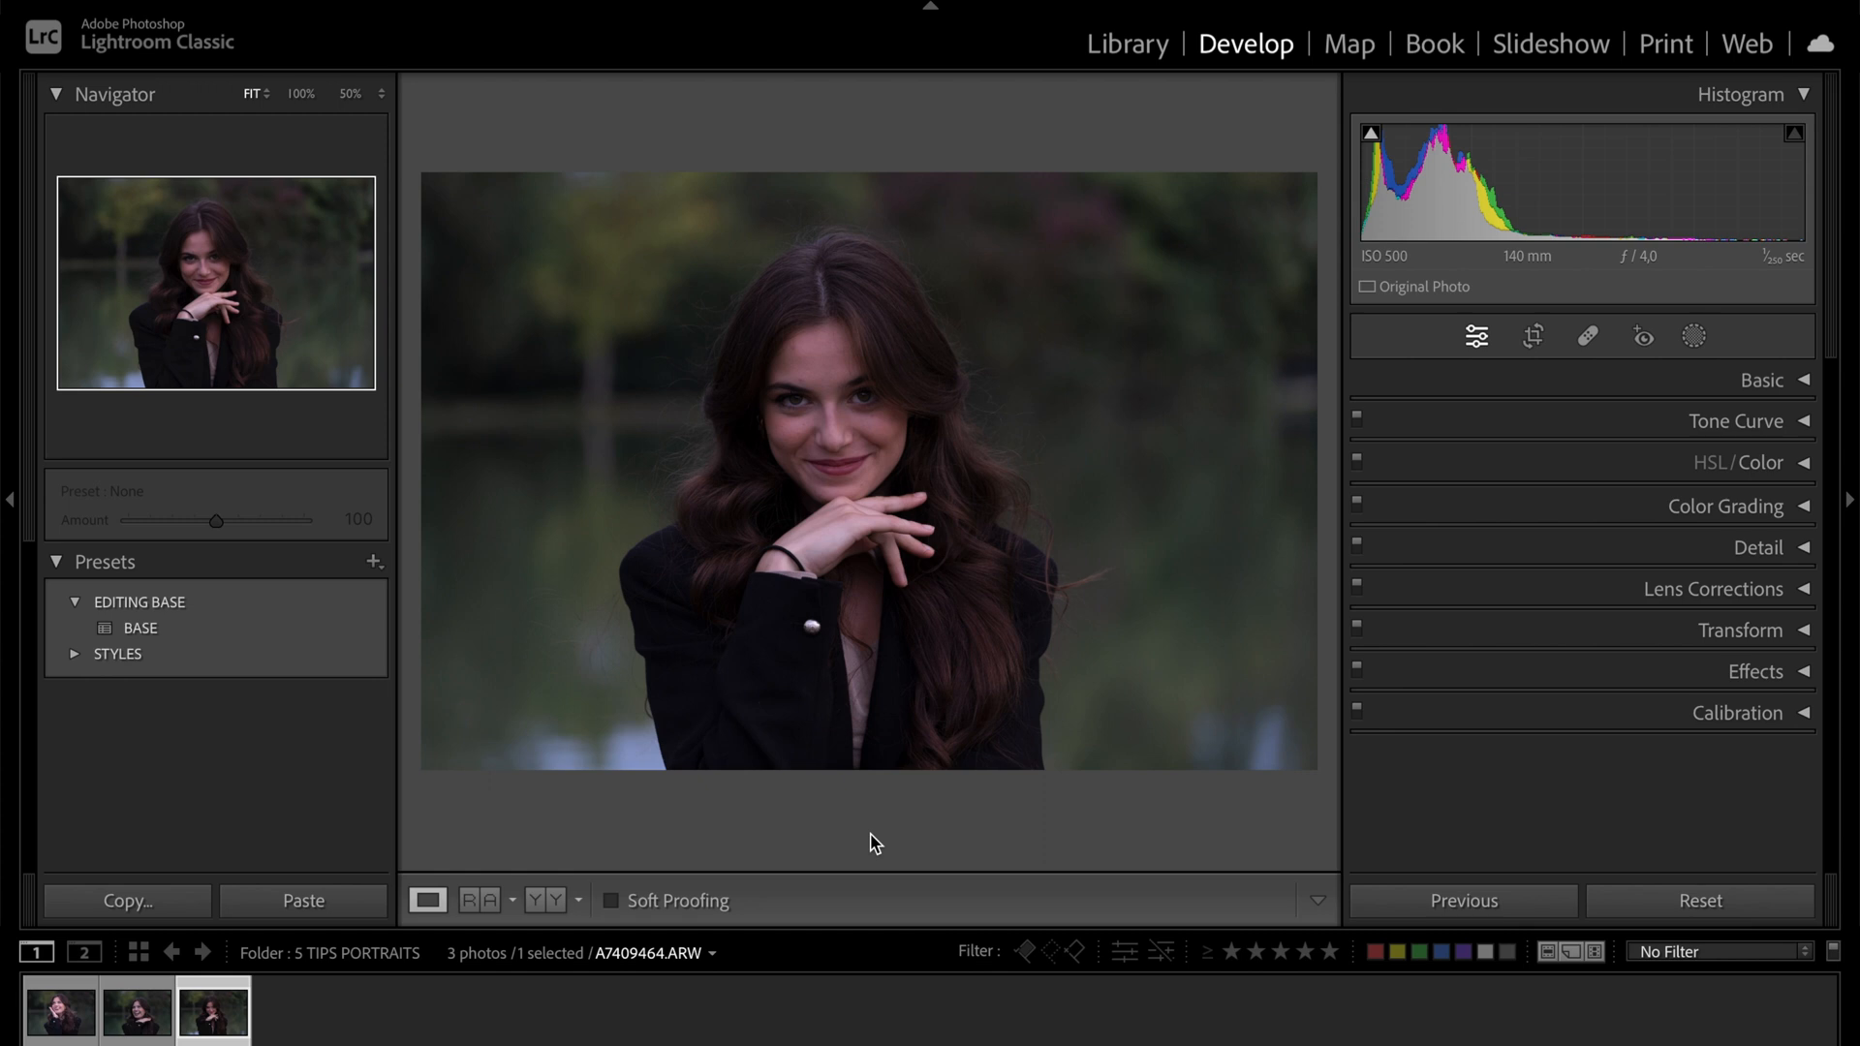
{"action": "key", "text": "Right"}
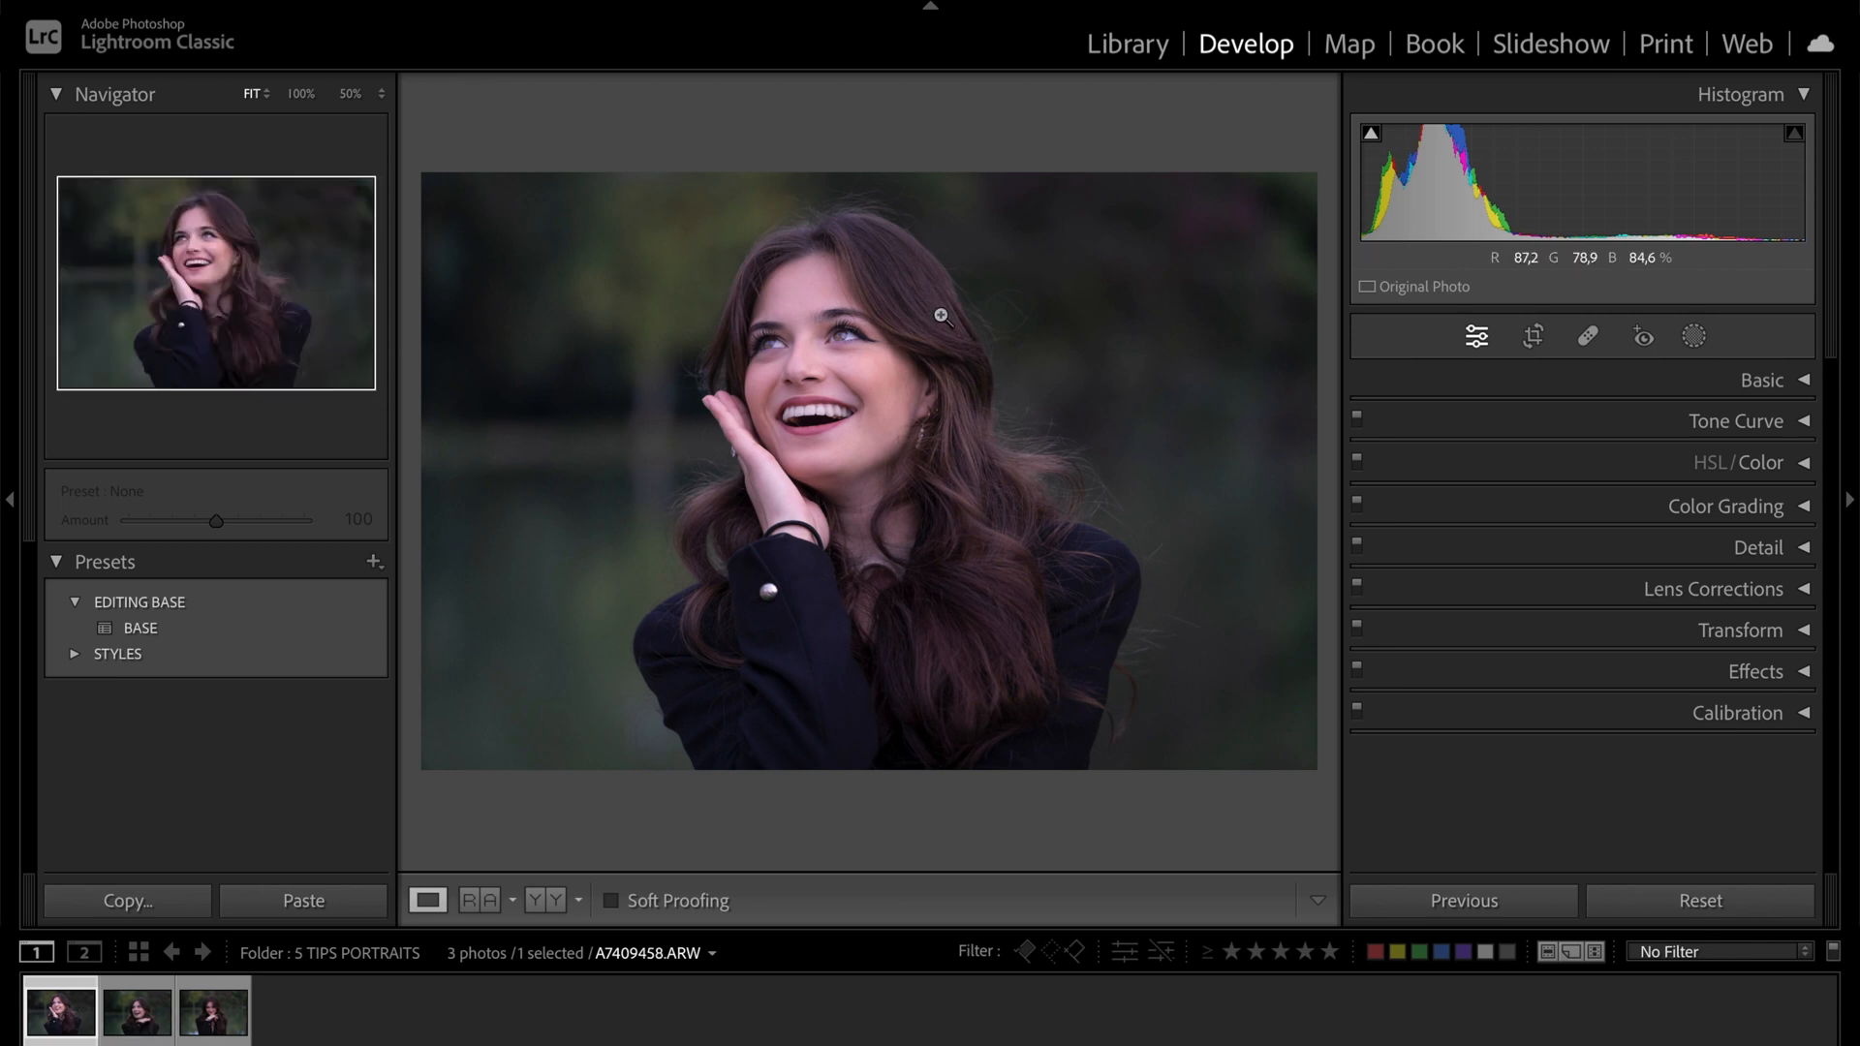
{"action": "left_click", "coordinate": [137, 1012]}
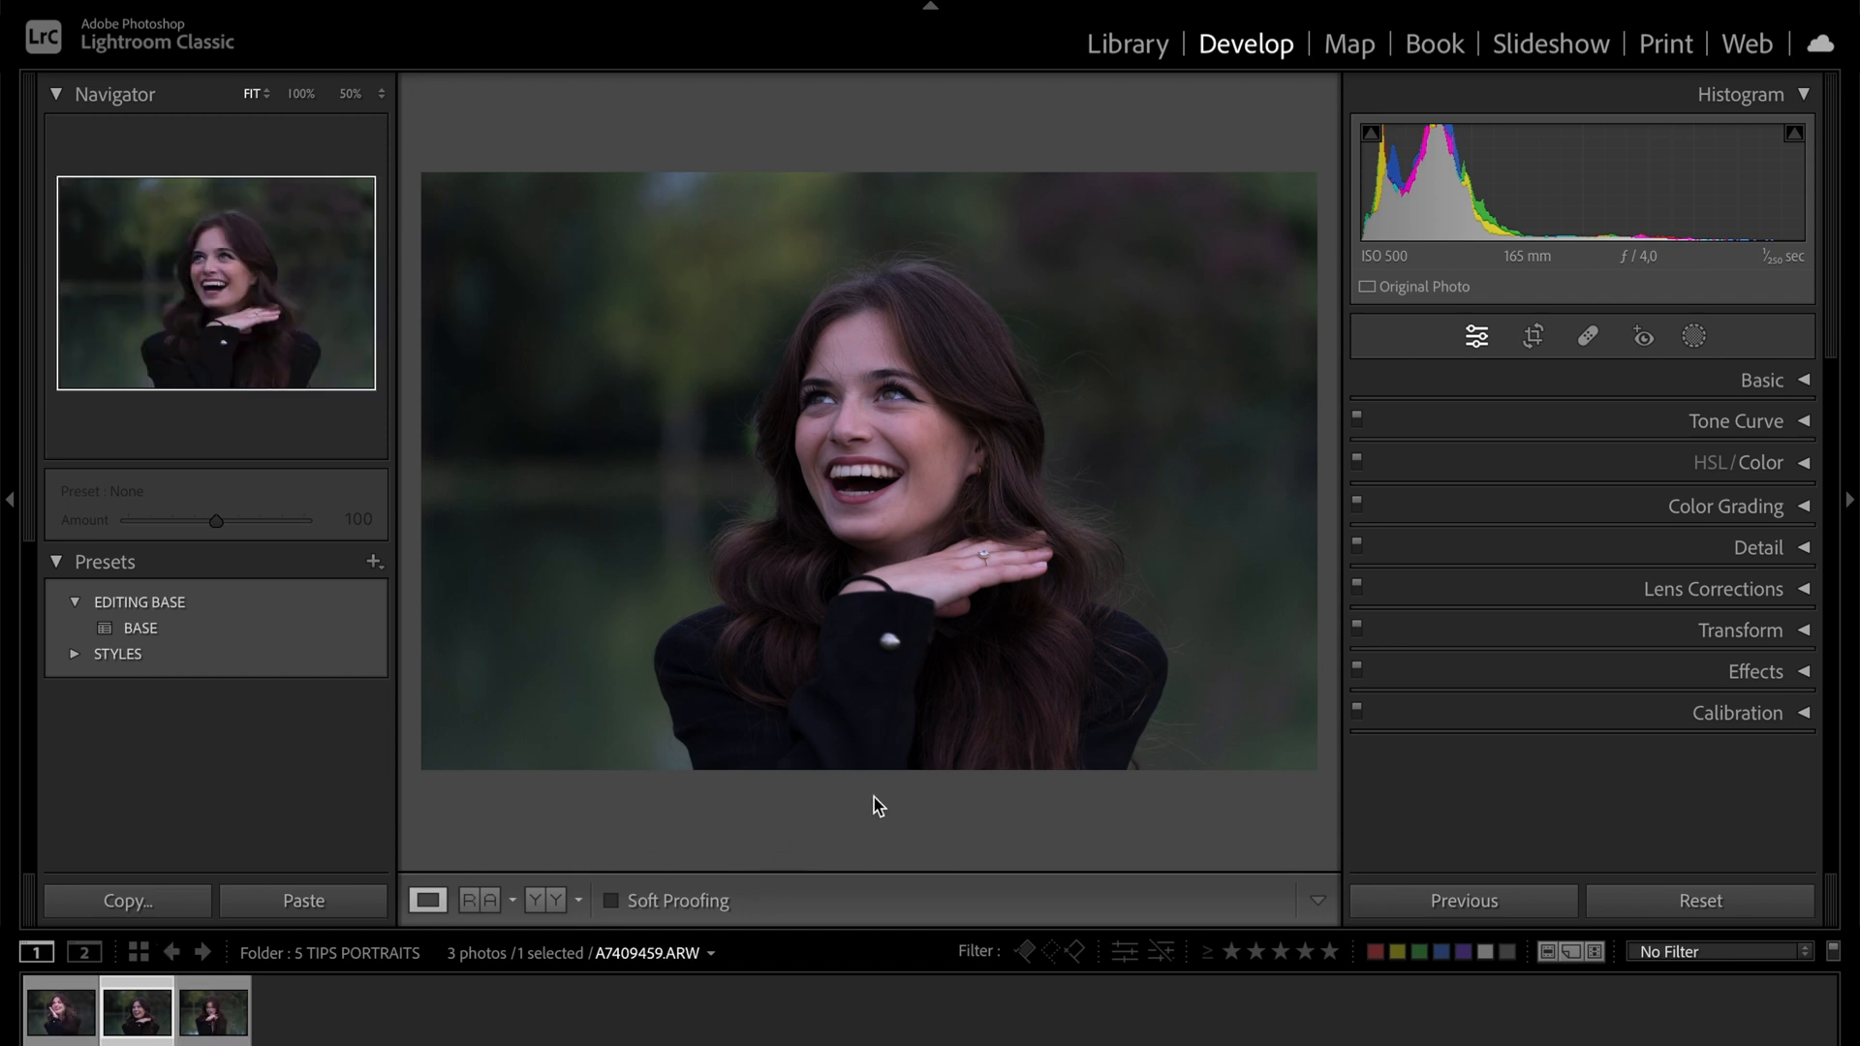
{"action": "key", "text": "Left"}
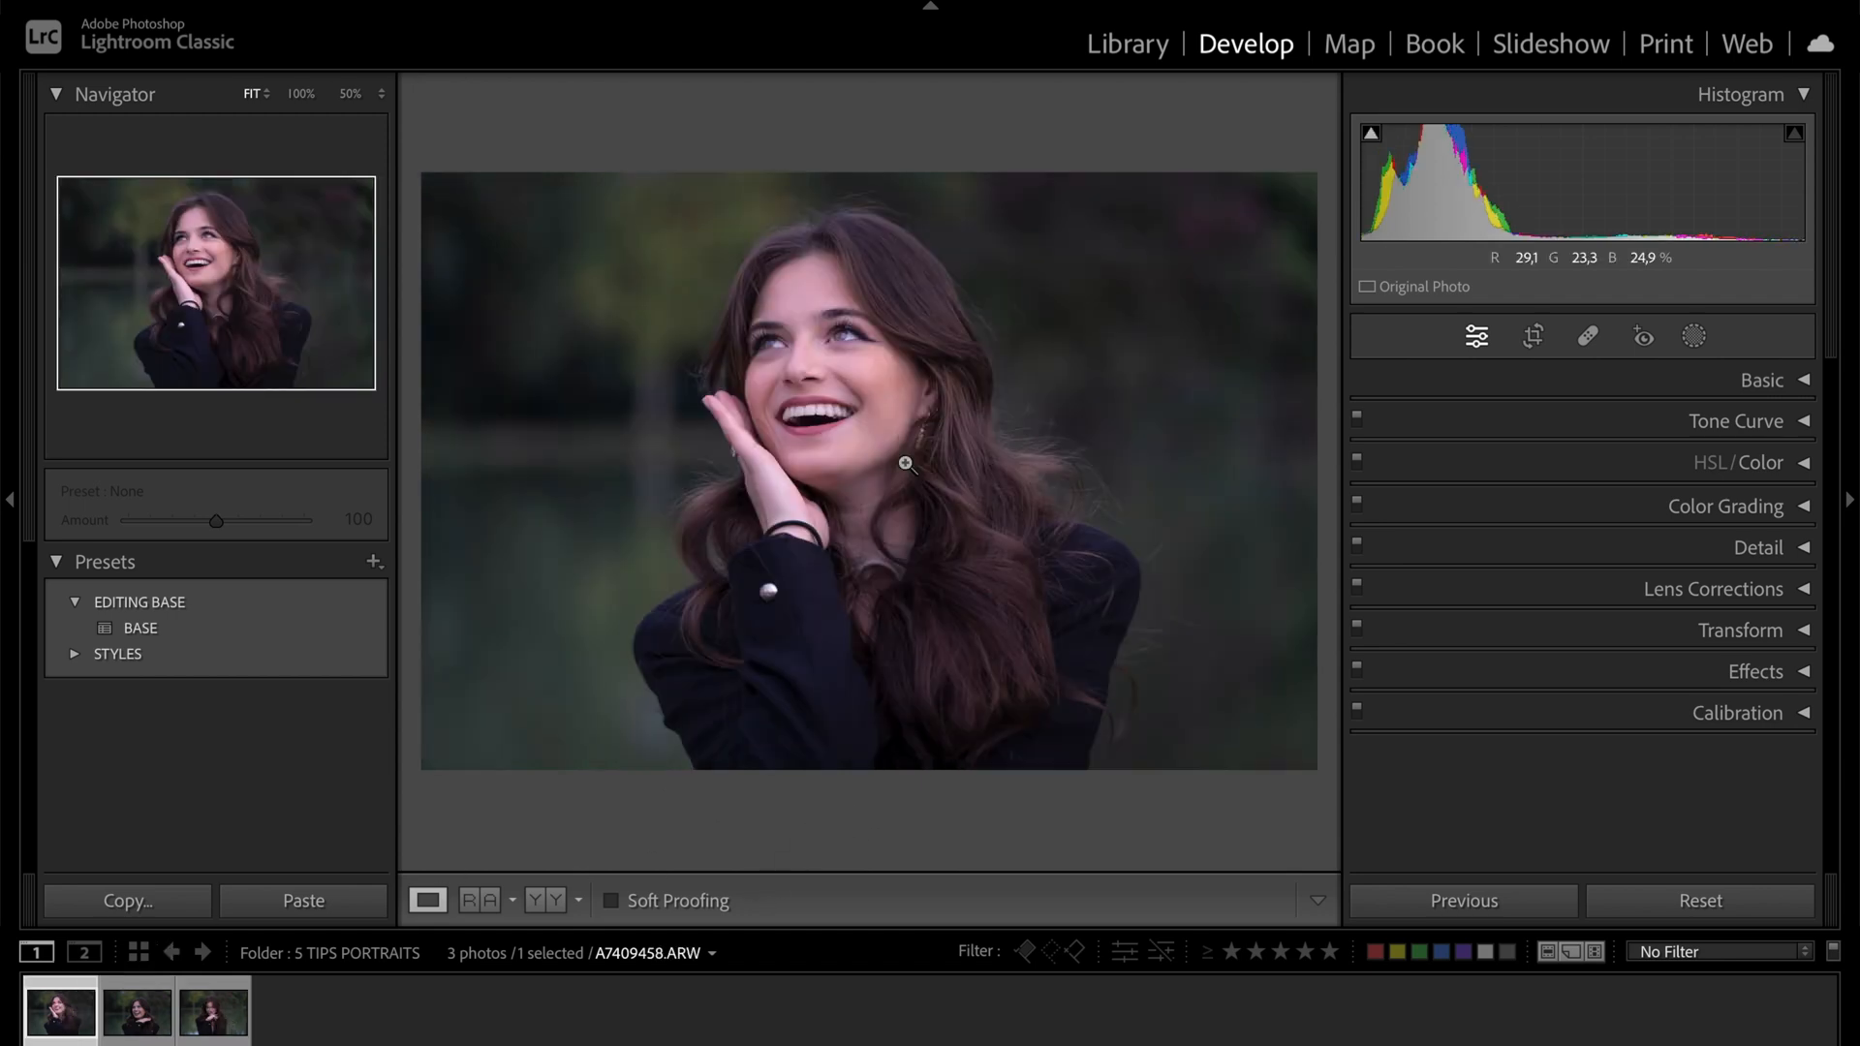
Step: Create a develop preset named YT in the EDITING BASE group from the edited photo's settings, including all masks
{"action": "left_click", "coordinate": [373, 562]}
{"action": "key", "text": "Return"}
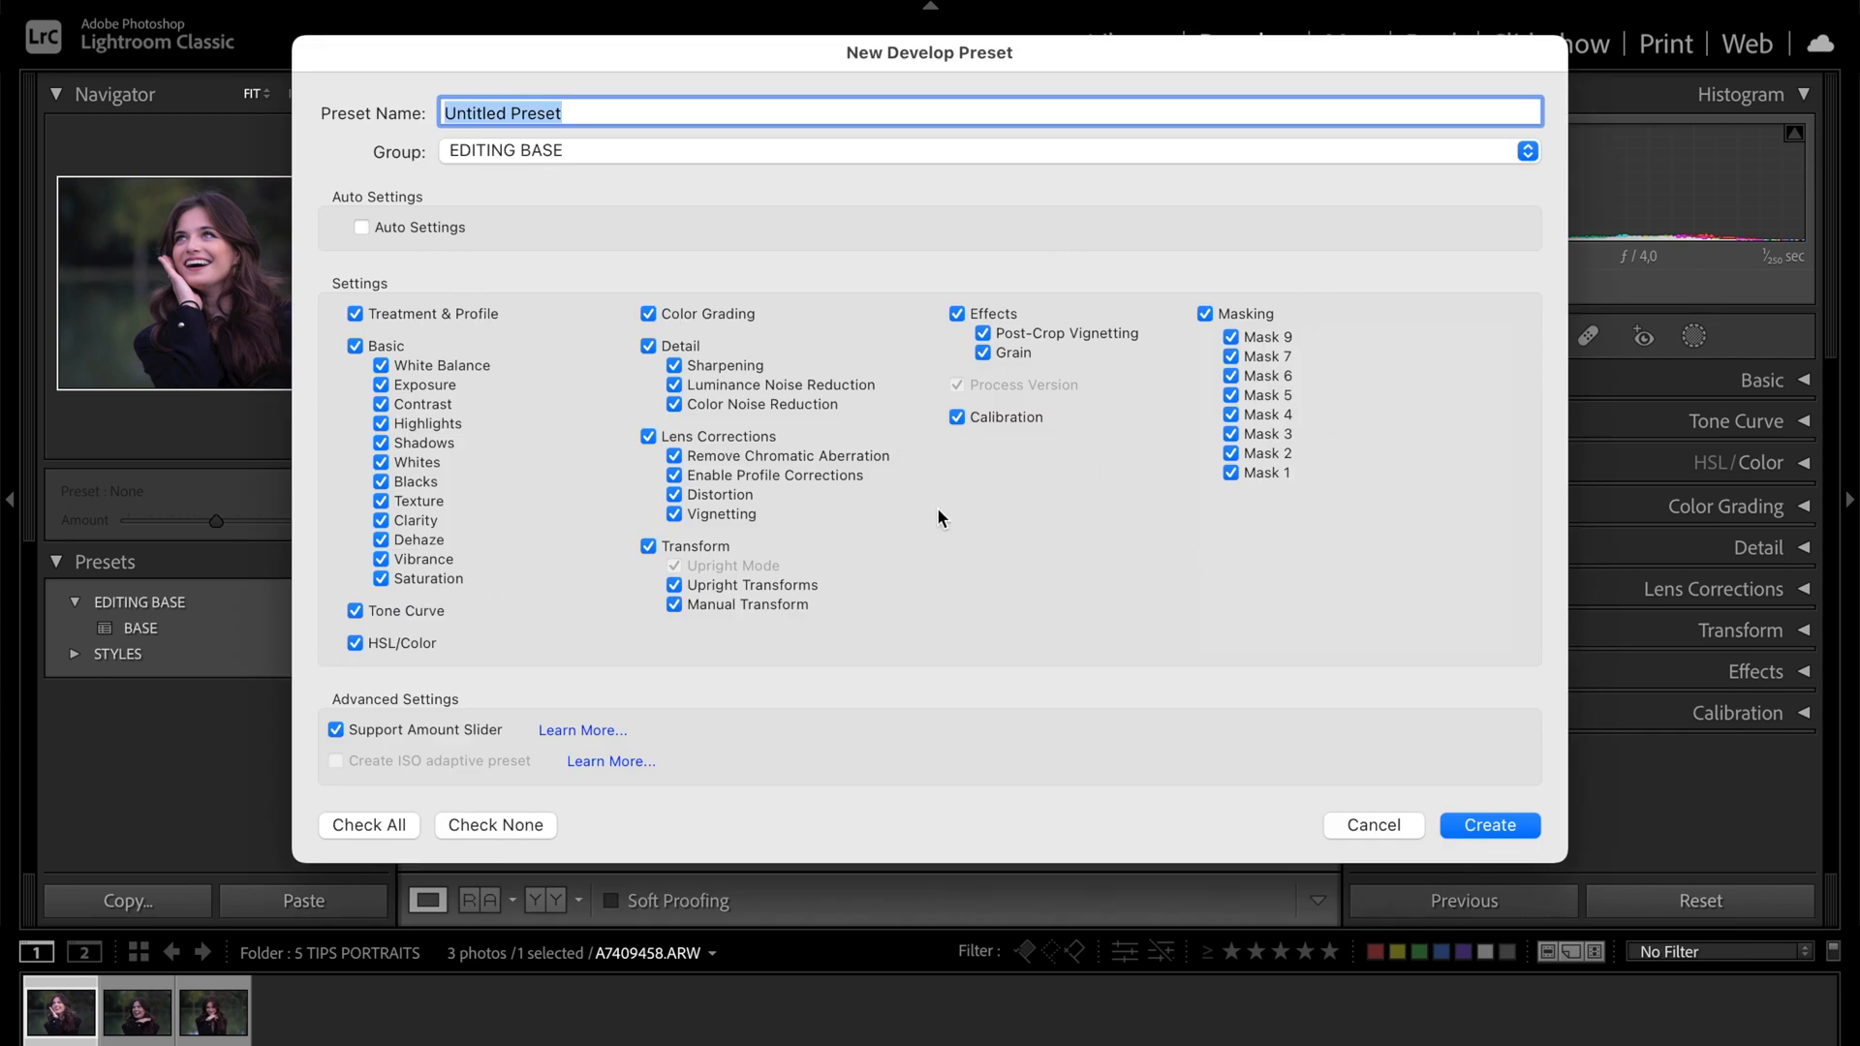
{"action": "type", "text": "YT"}
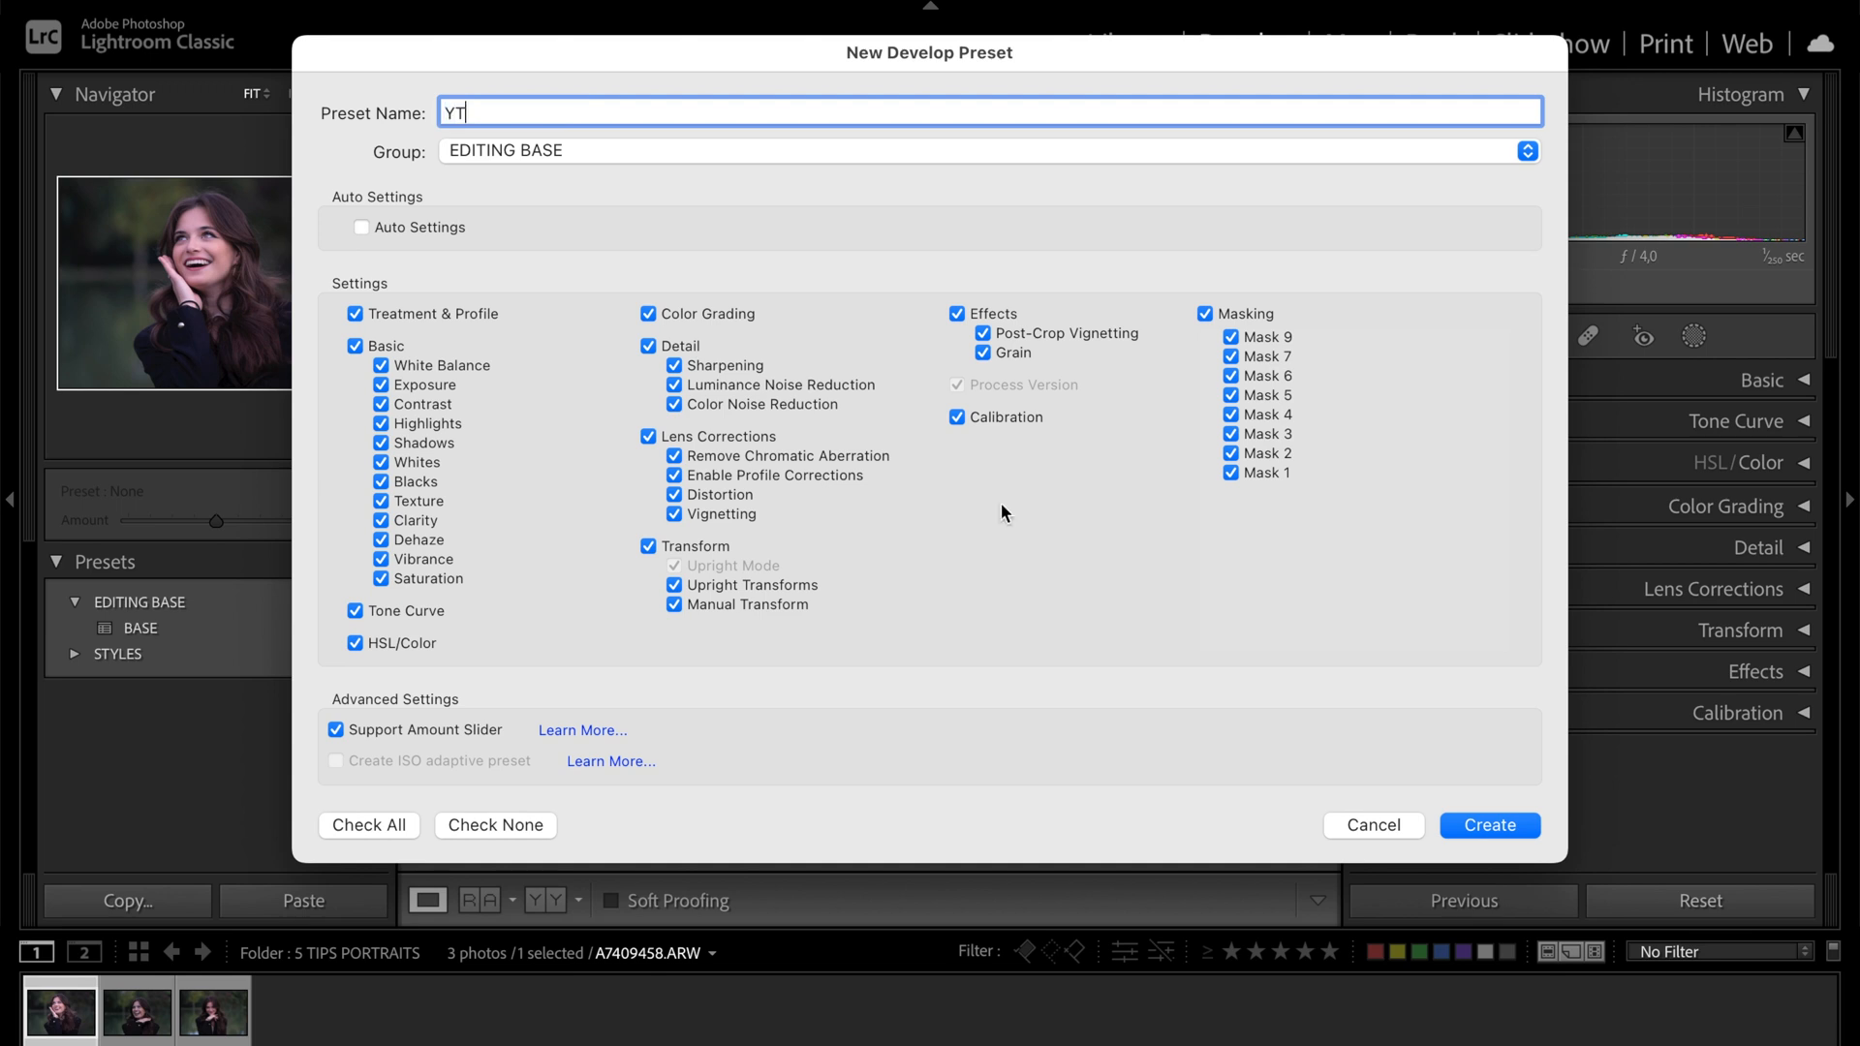
{"action": "left_click", "coordinate": [1497, 831]}
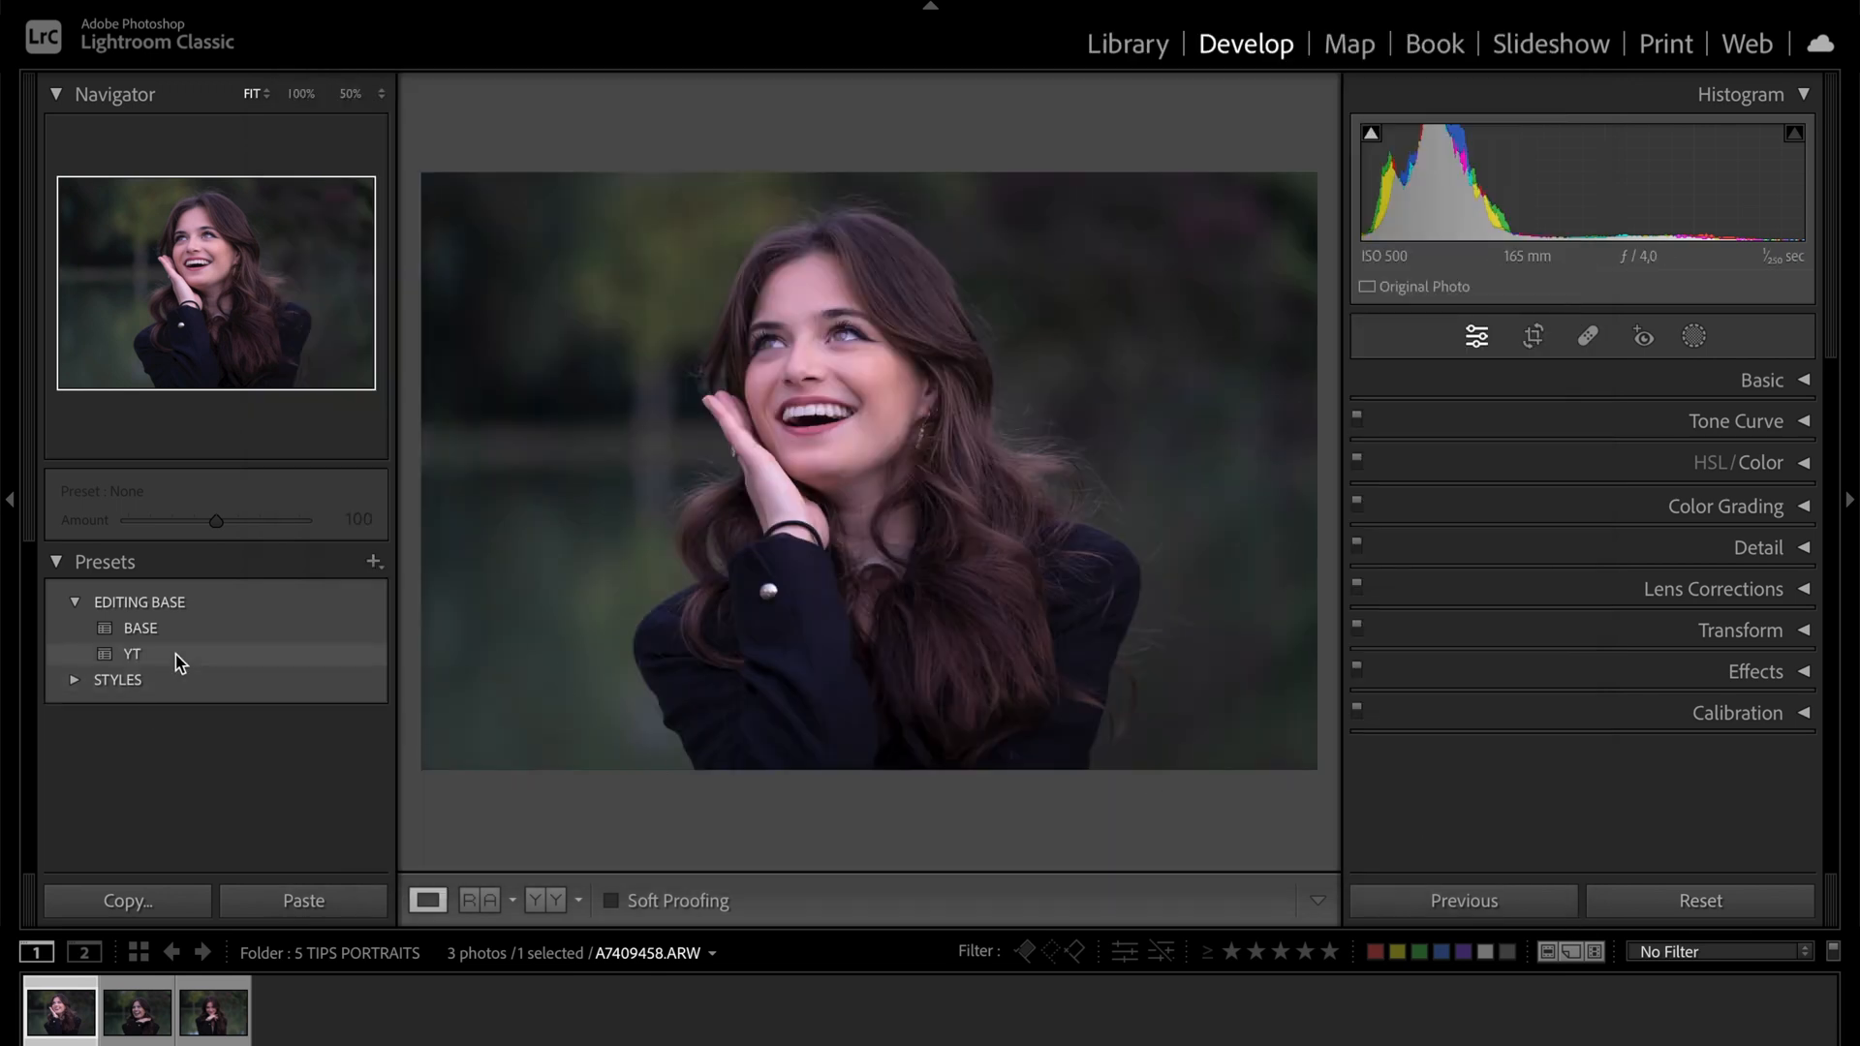
Step: Apply the YT preset to the second photo and check its gradient and subject masks
{"action": "left_click", "coordinate": [136, 1012]}
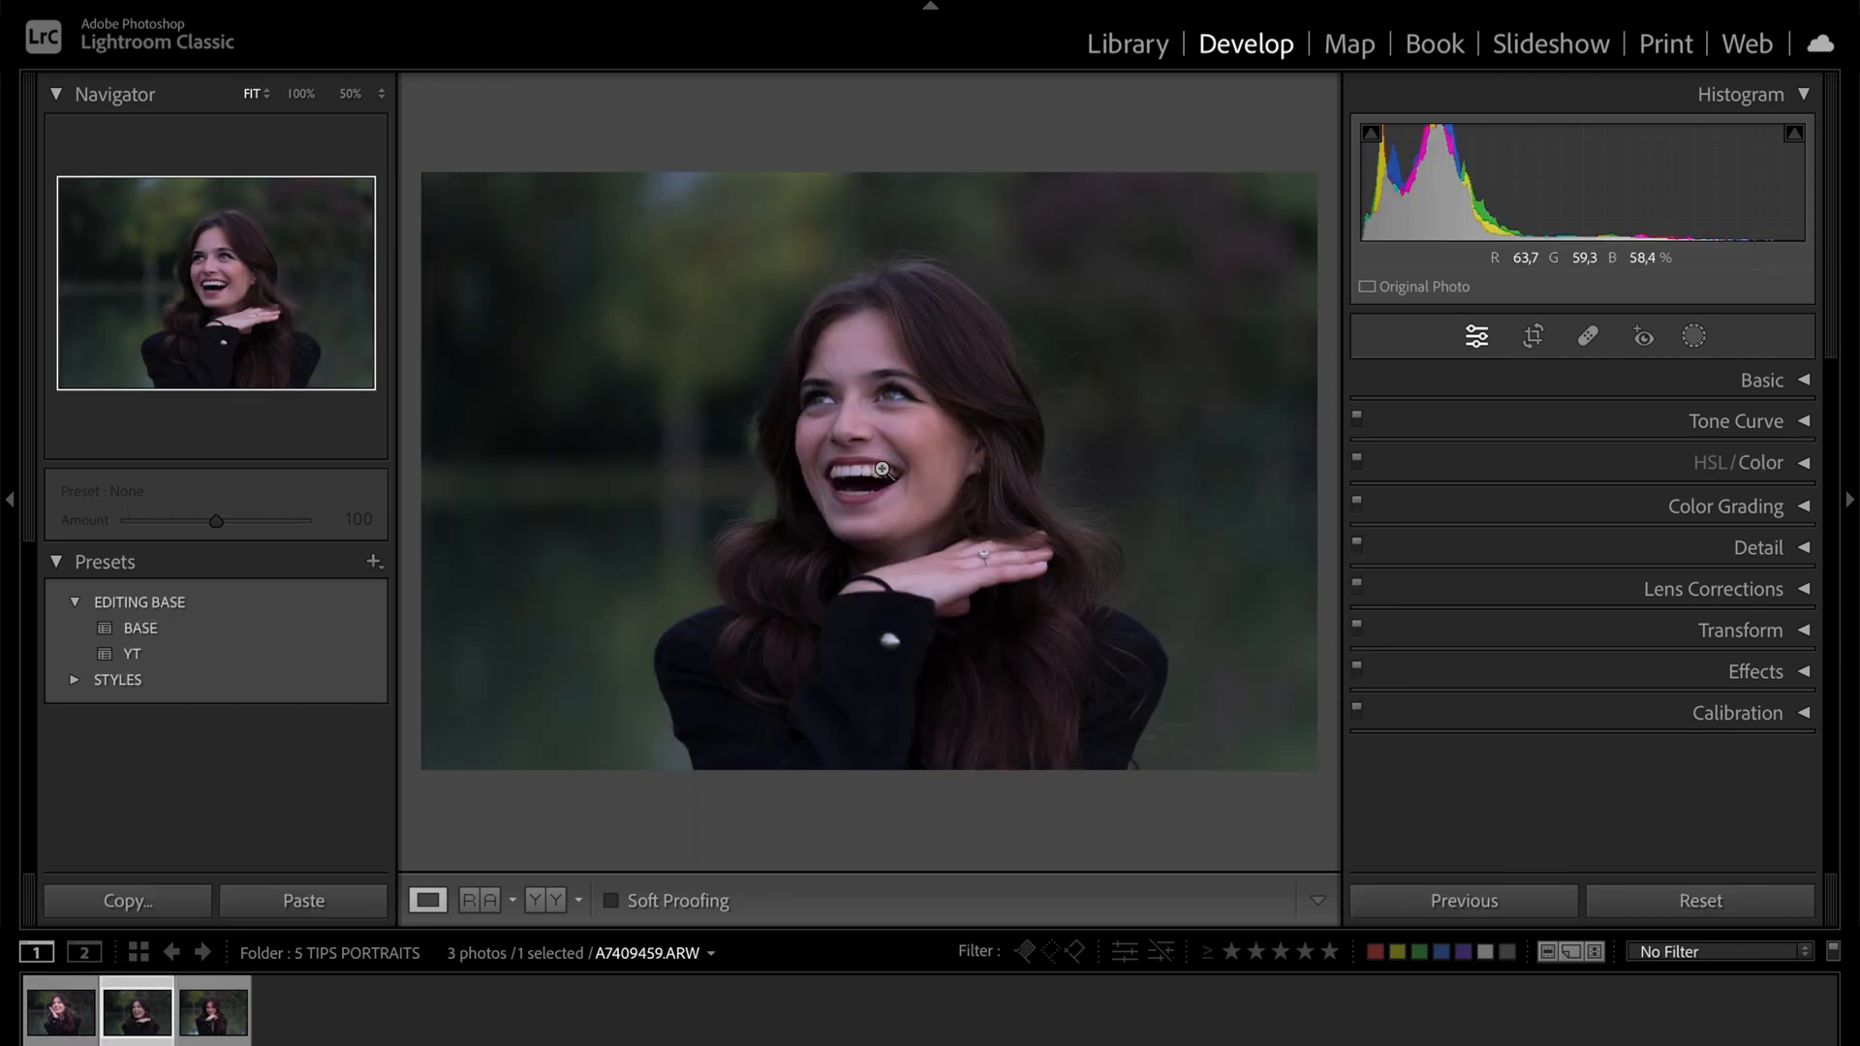
{"action": "left_click", "coordinate": [184, 656]}
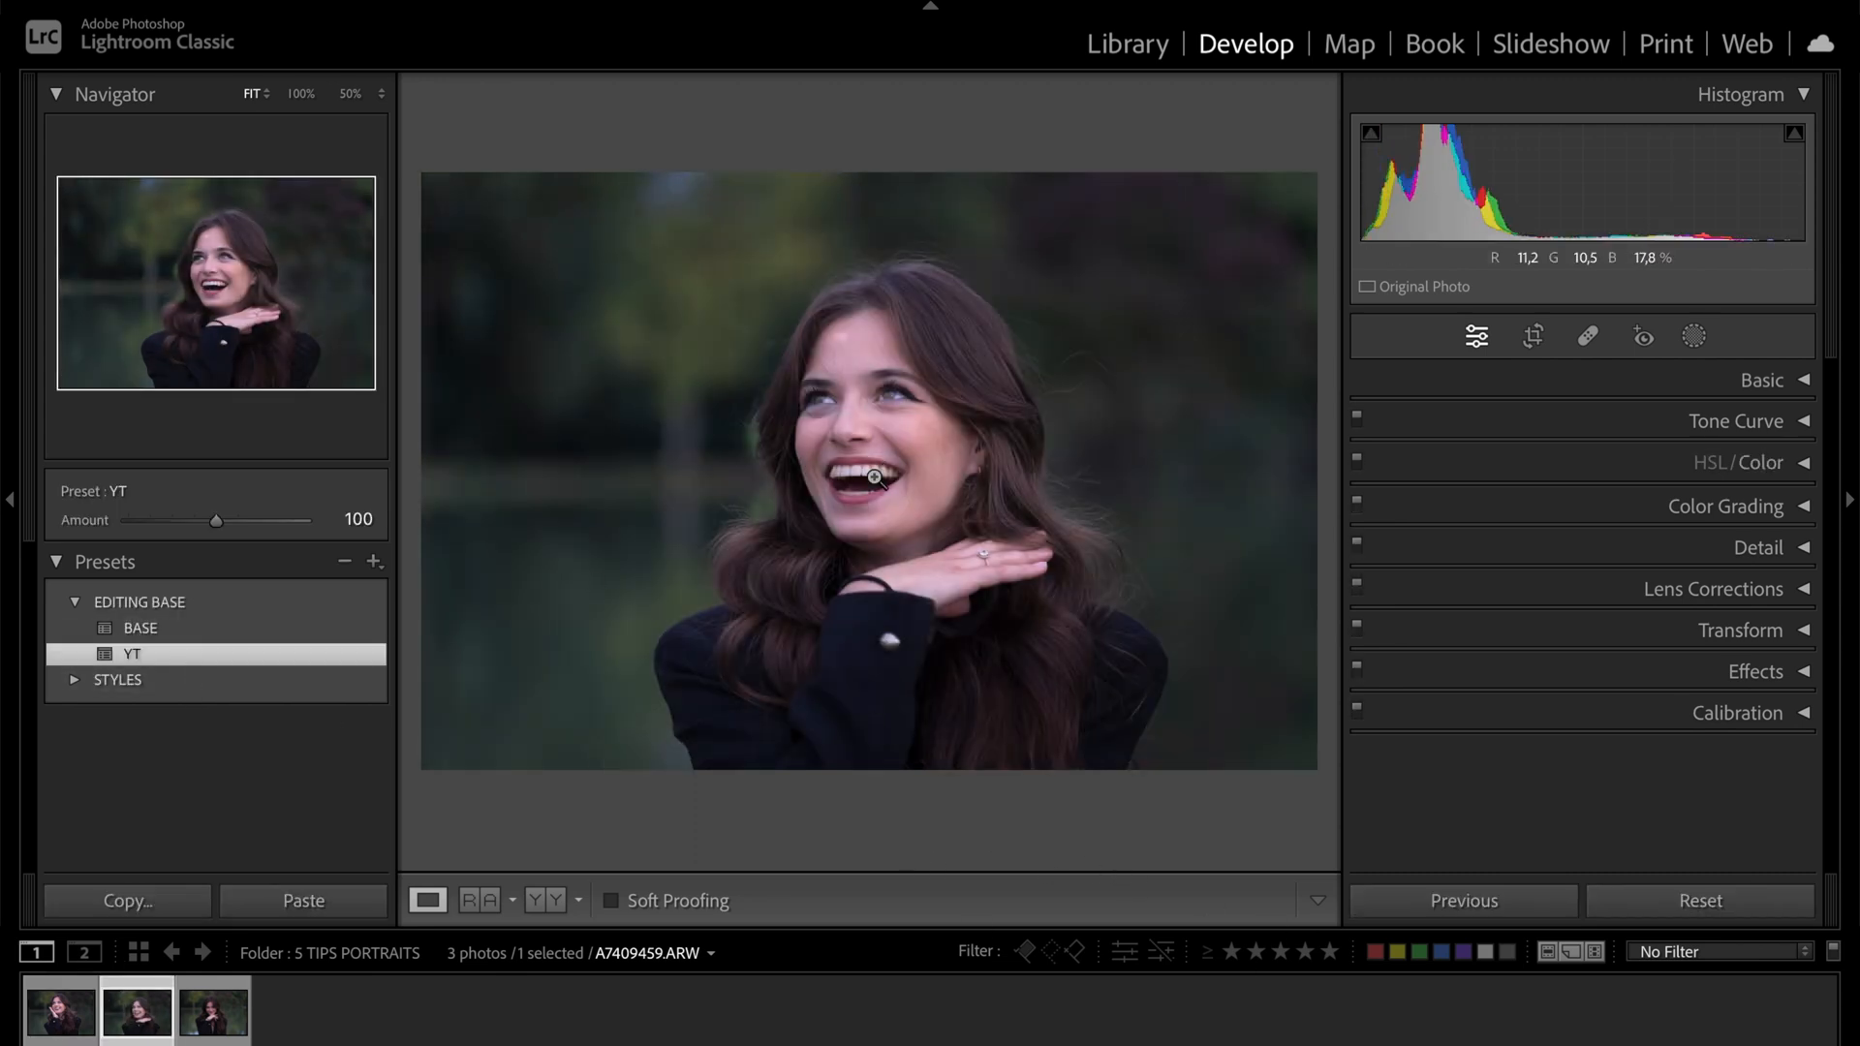
{"action": "left_click", "coordinate": [1699, 342]}
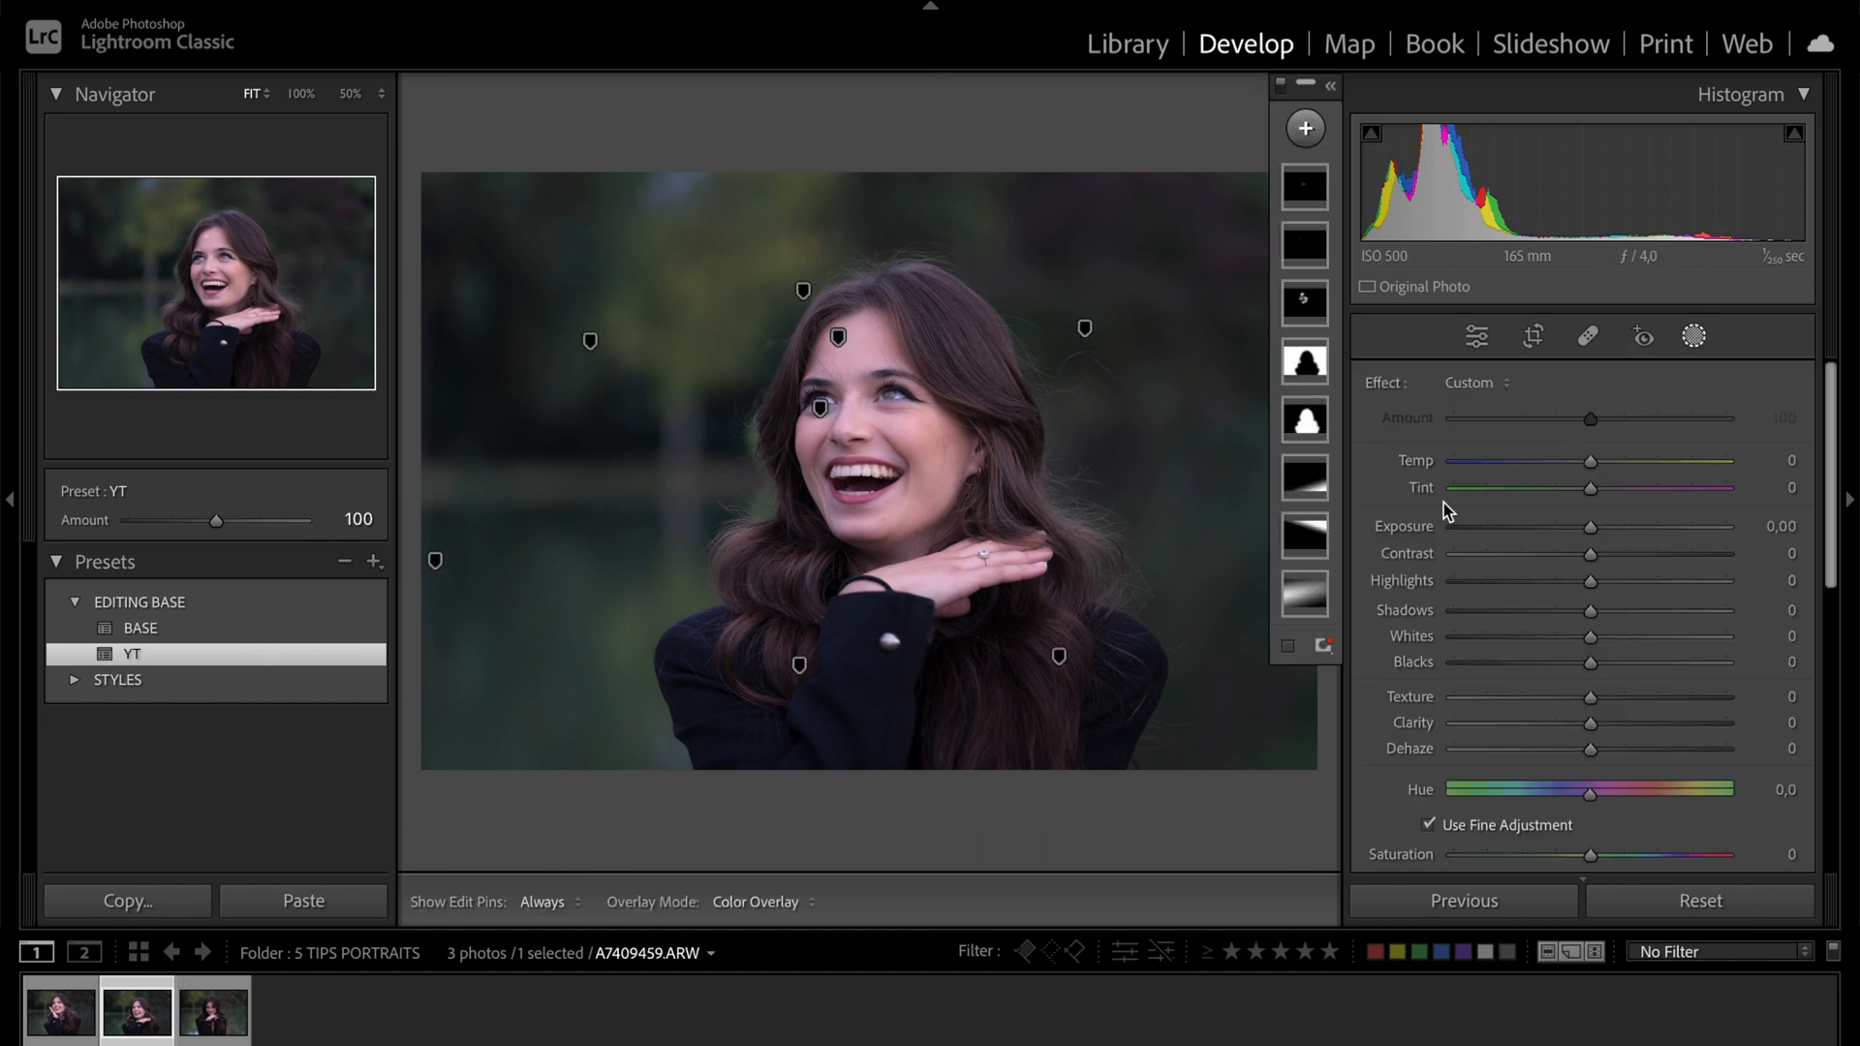
{"action": "left_click", "coordinate": [1305, 592]}
{"action": "left_click", "coordinate": [1305, 419]}
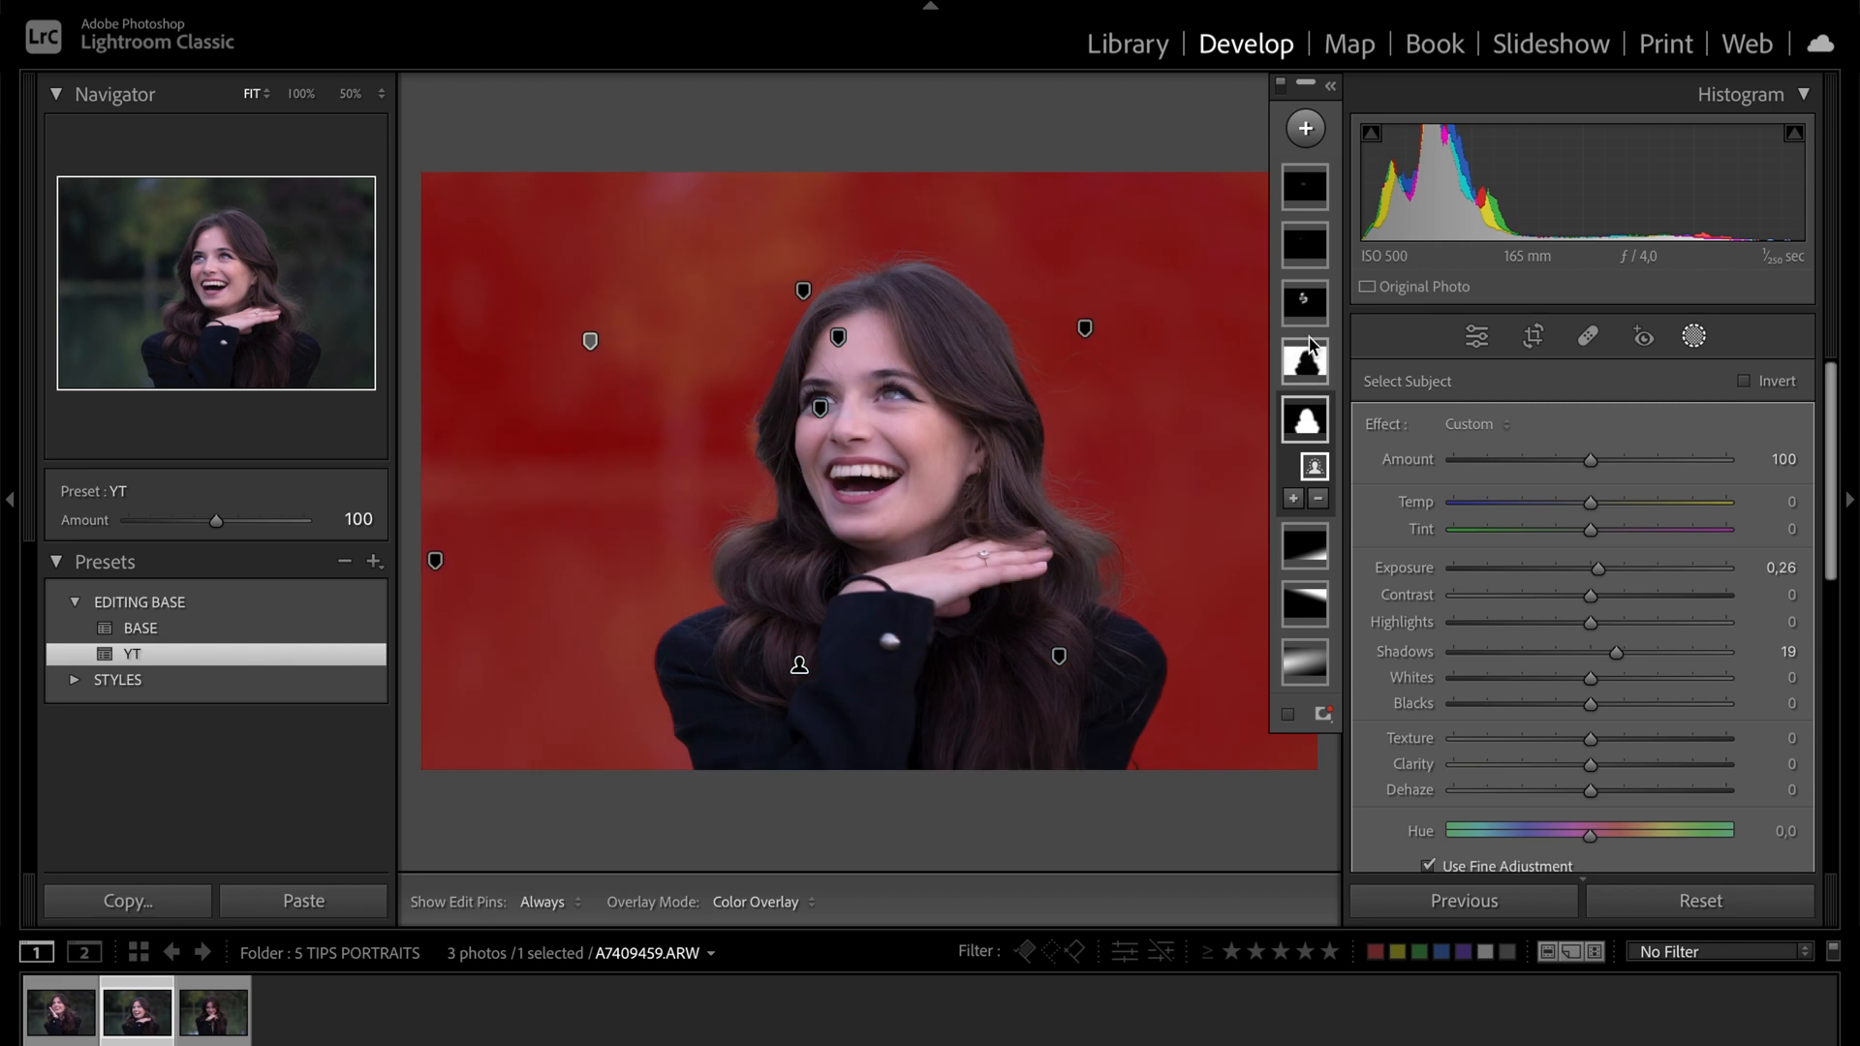
Step: Move the Soften Skin (Lite) brush mask onto the face in the second photo and switch to the size 5 Erase brush
{"action": "left_click", "coordinate": [1304, 306]}
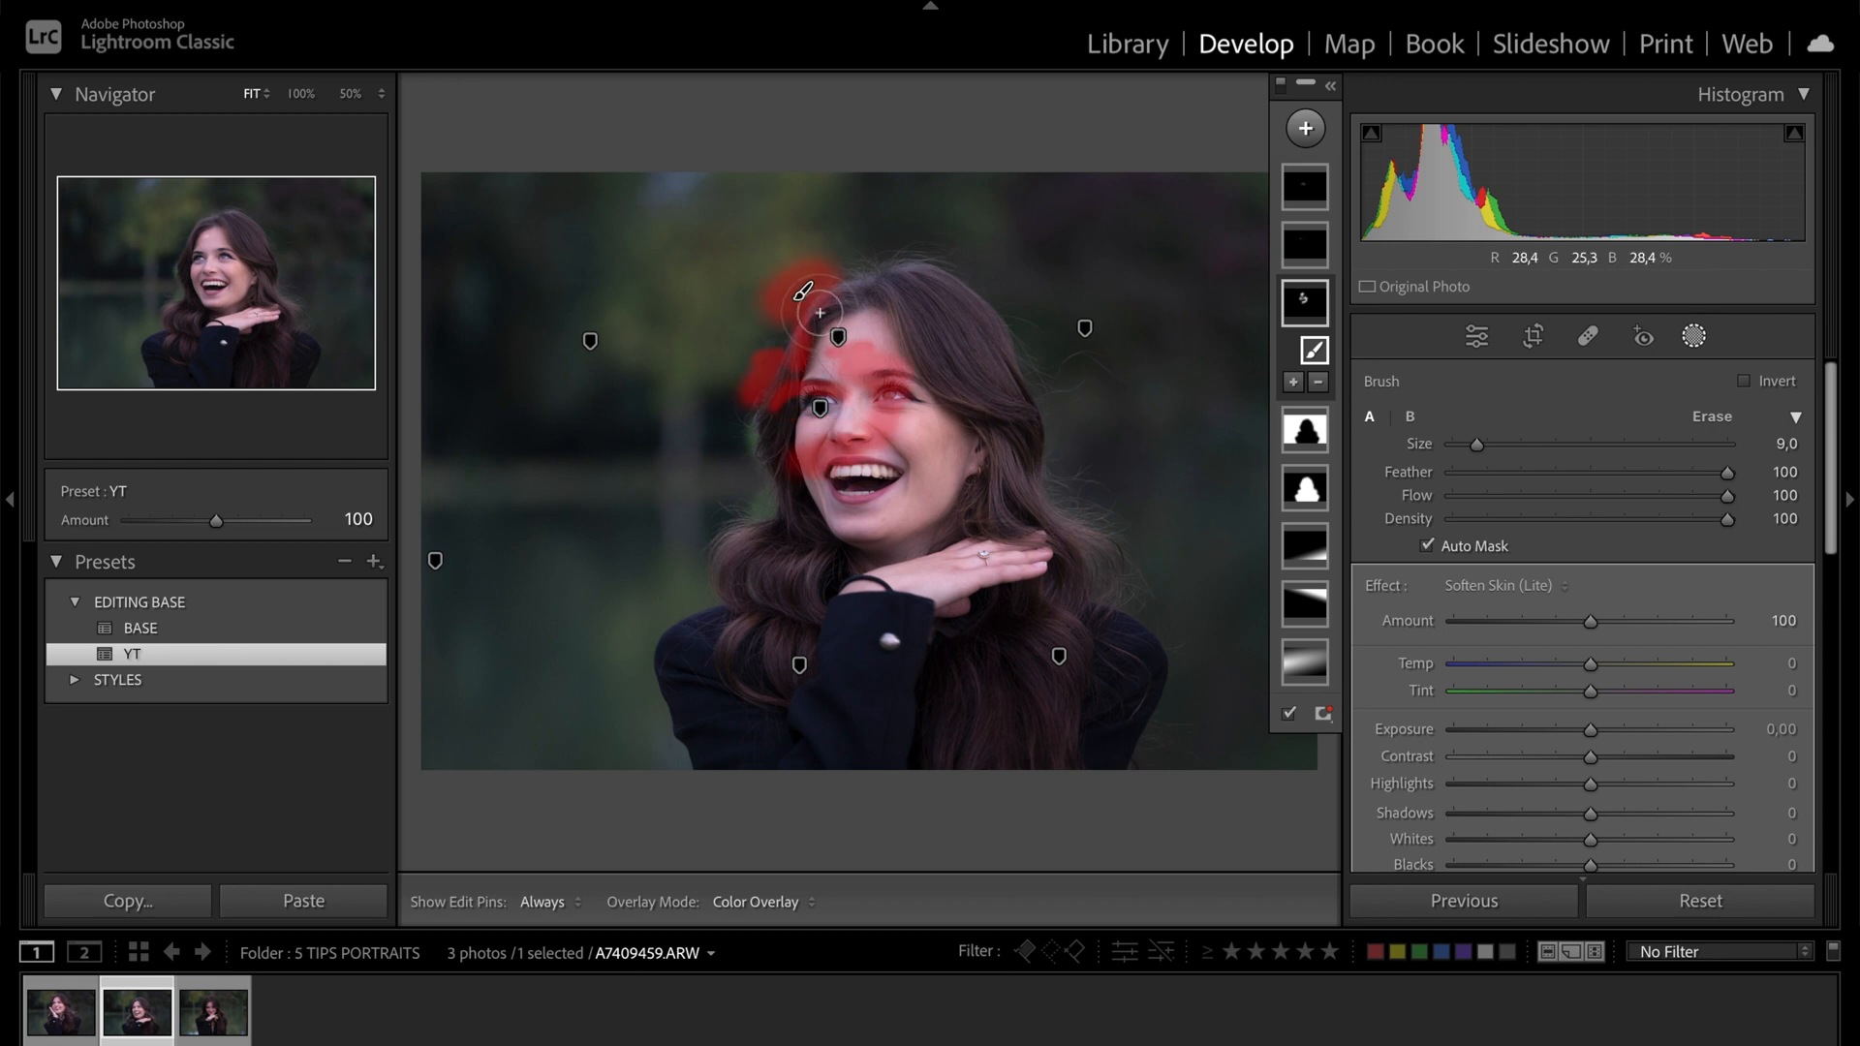
{"action": "left_click_drag", "start_coordinate": [818, 329], "coordinate": [855, 344]}
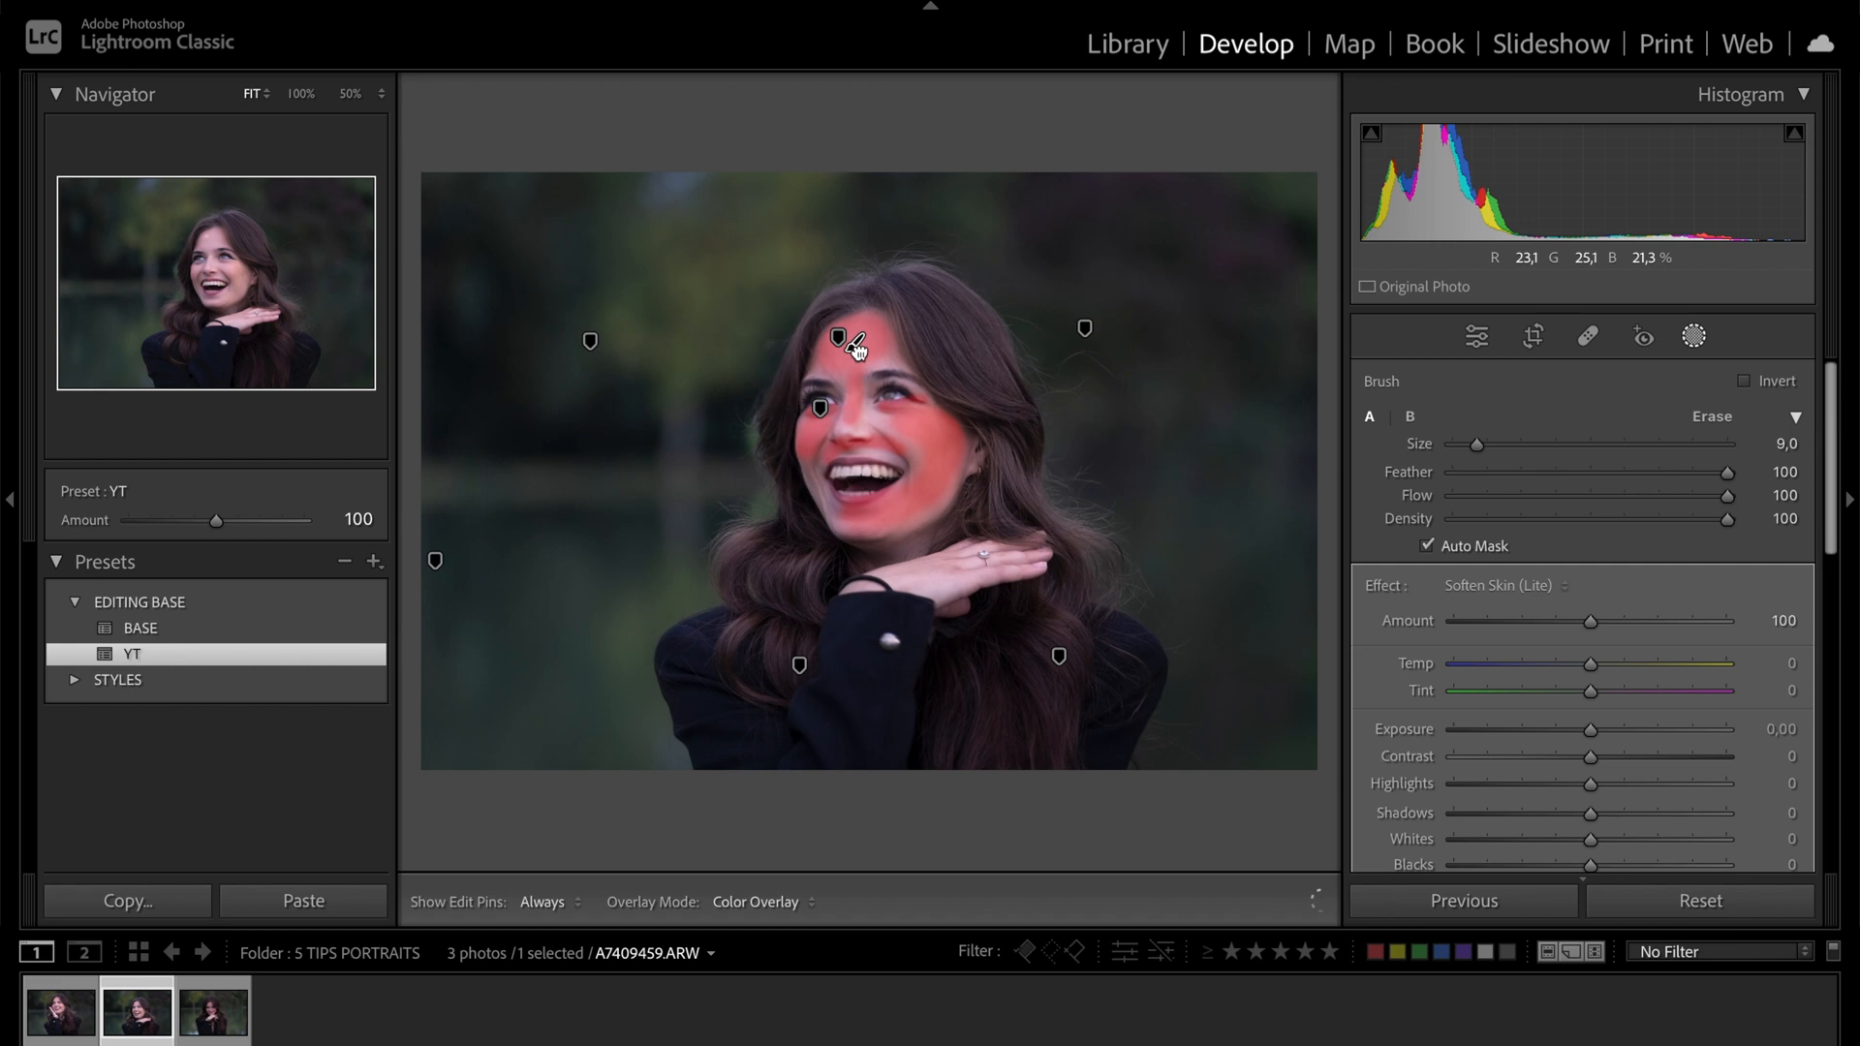
{"action": "left_click", "coordinate": [1712, 418]}
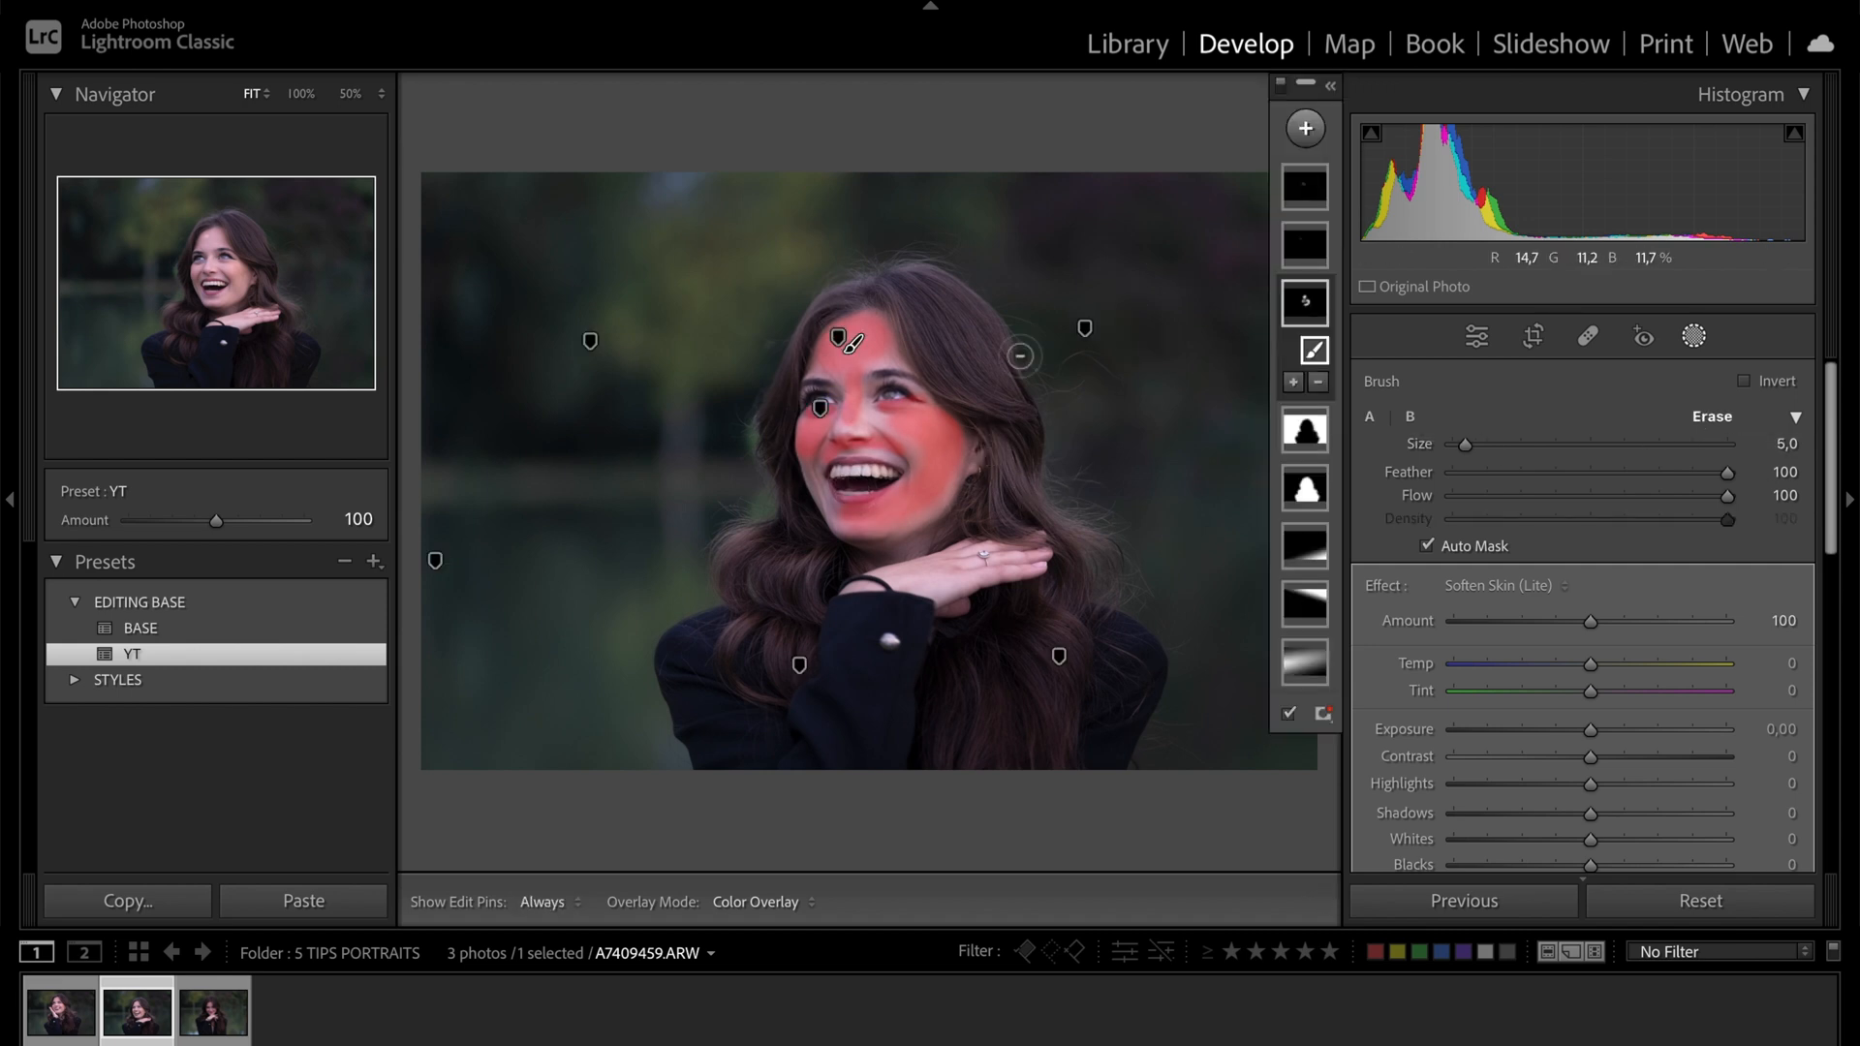
Step: Move the Iris Enhance brush mask onto the eyes in the second photo and select the teeth mask
{"action": "left_click", "coordinate": [1303, 250]}
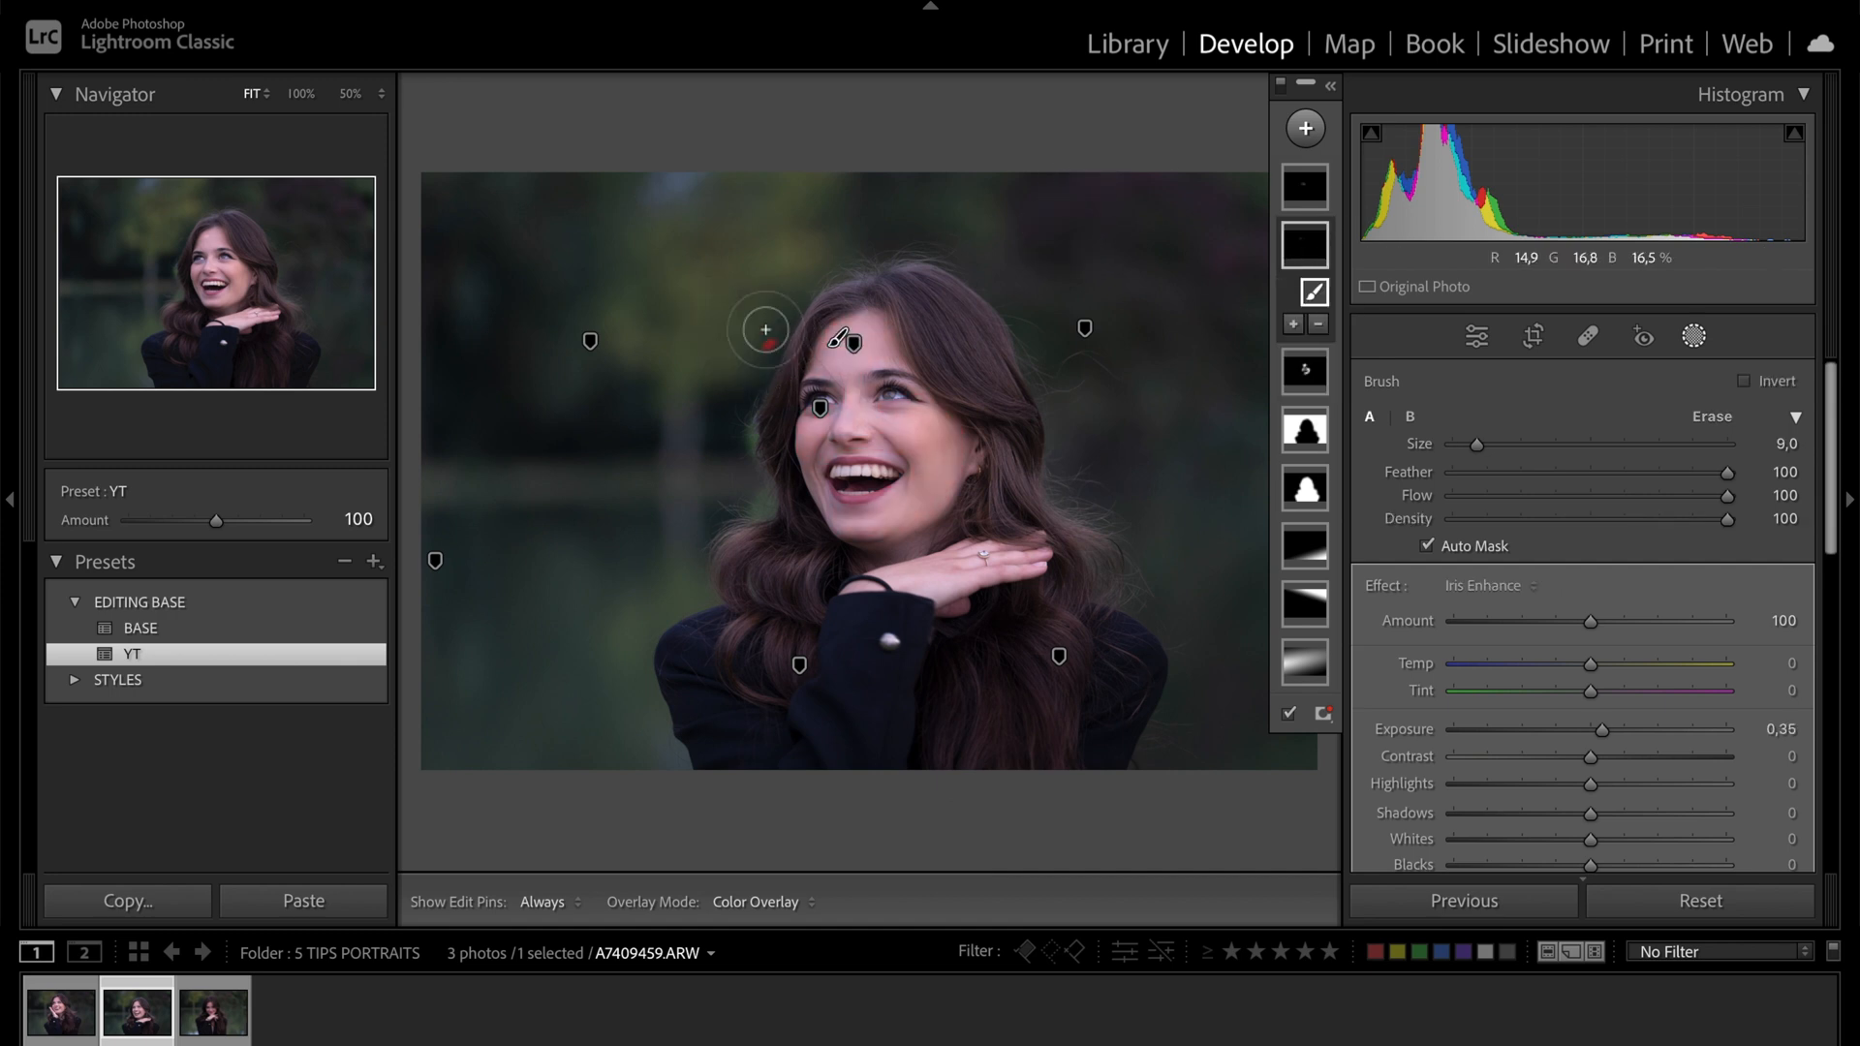
{"action": "left_click_drag", "start_coordinate": [828, 386], "coordinate": [887, 390]}
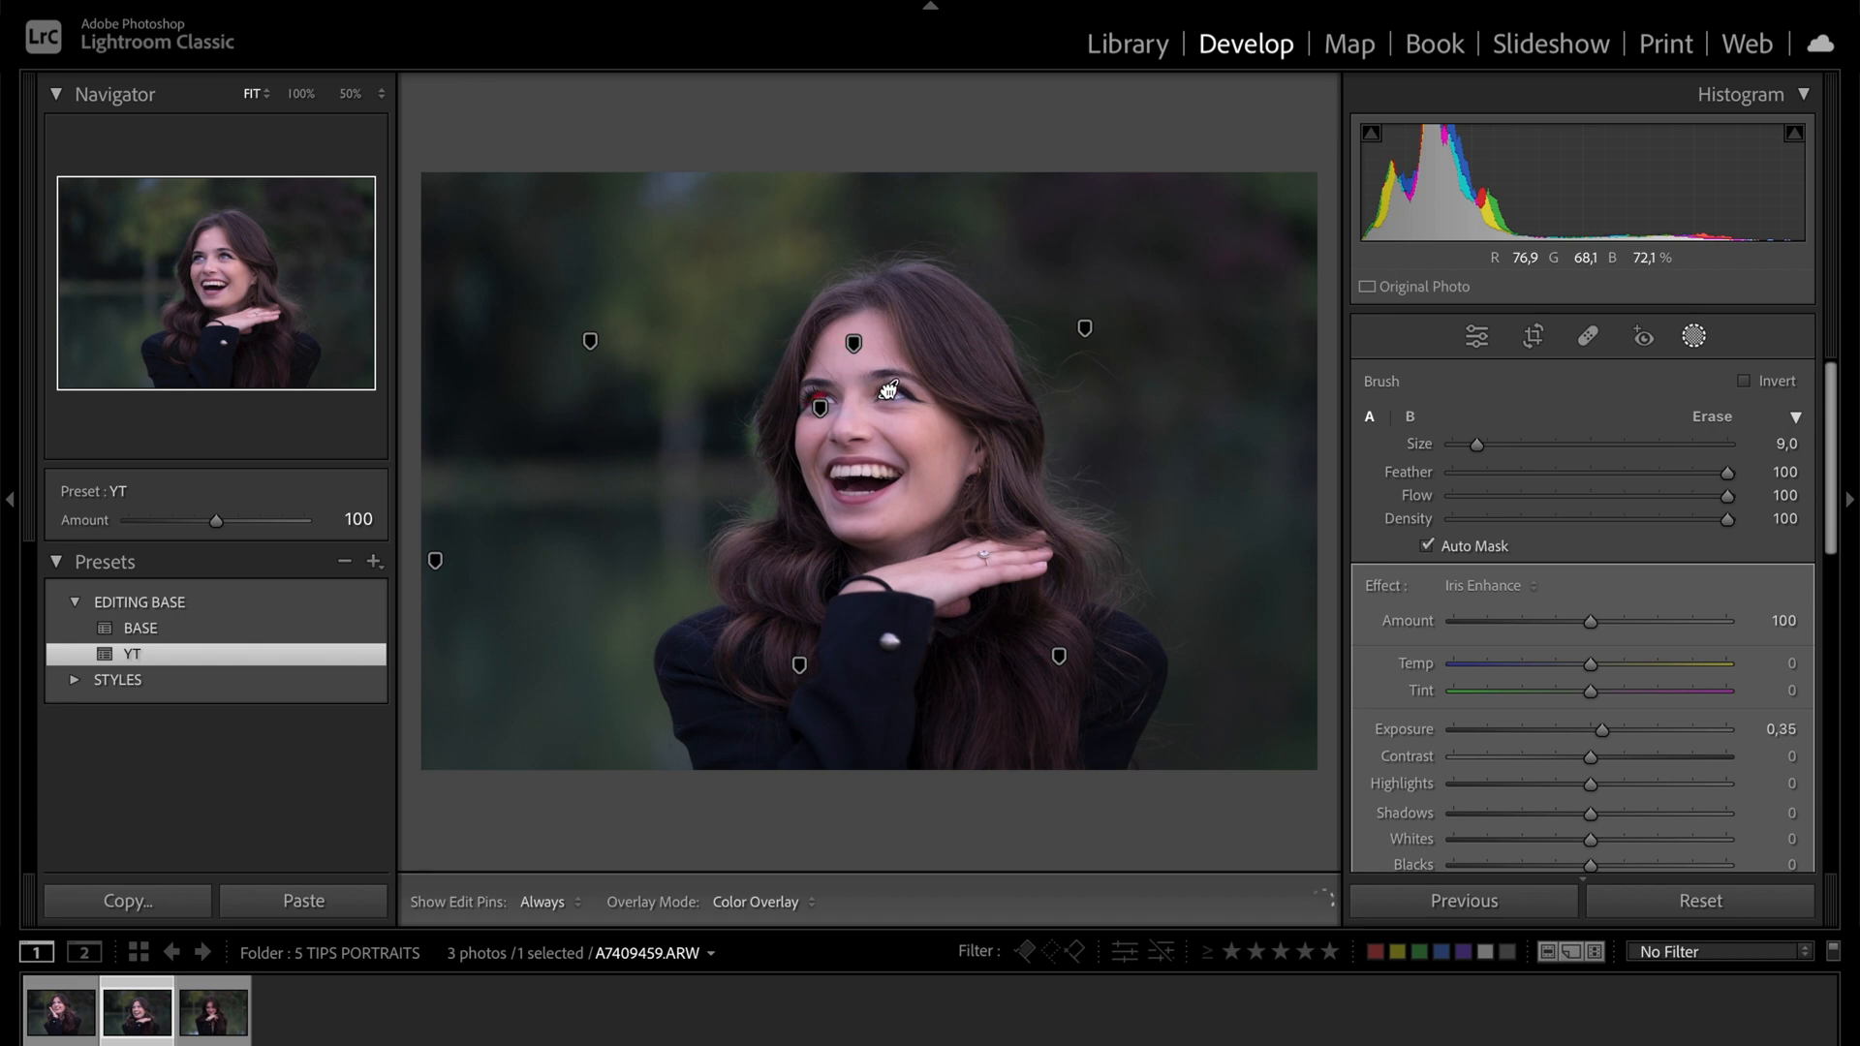
{"action": "left_click", "coordinate": [1305, 187]}
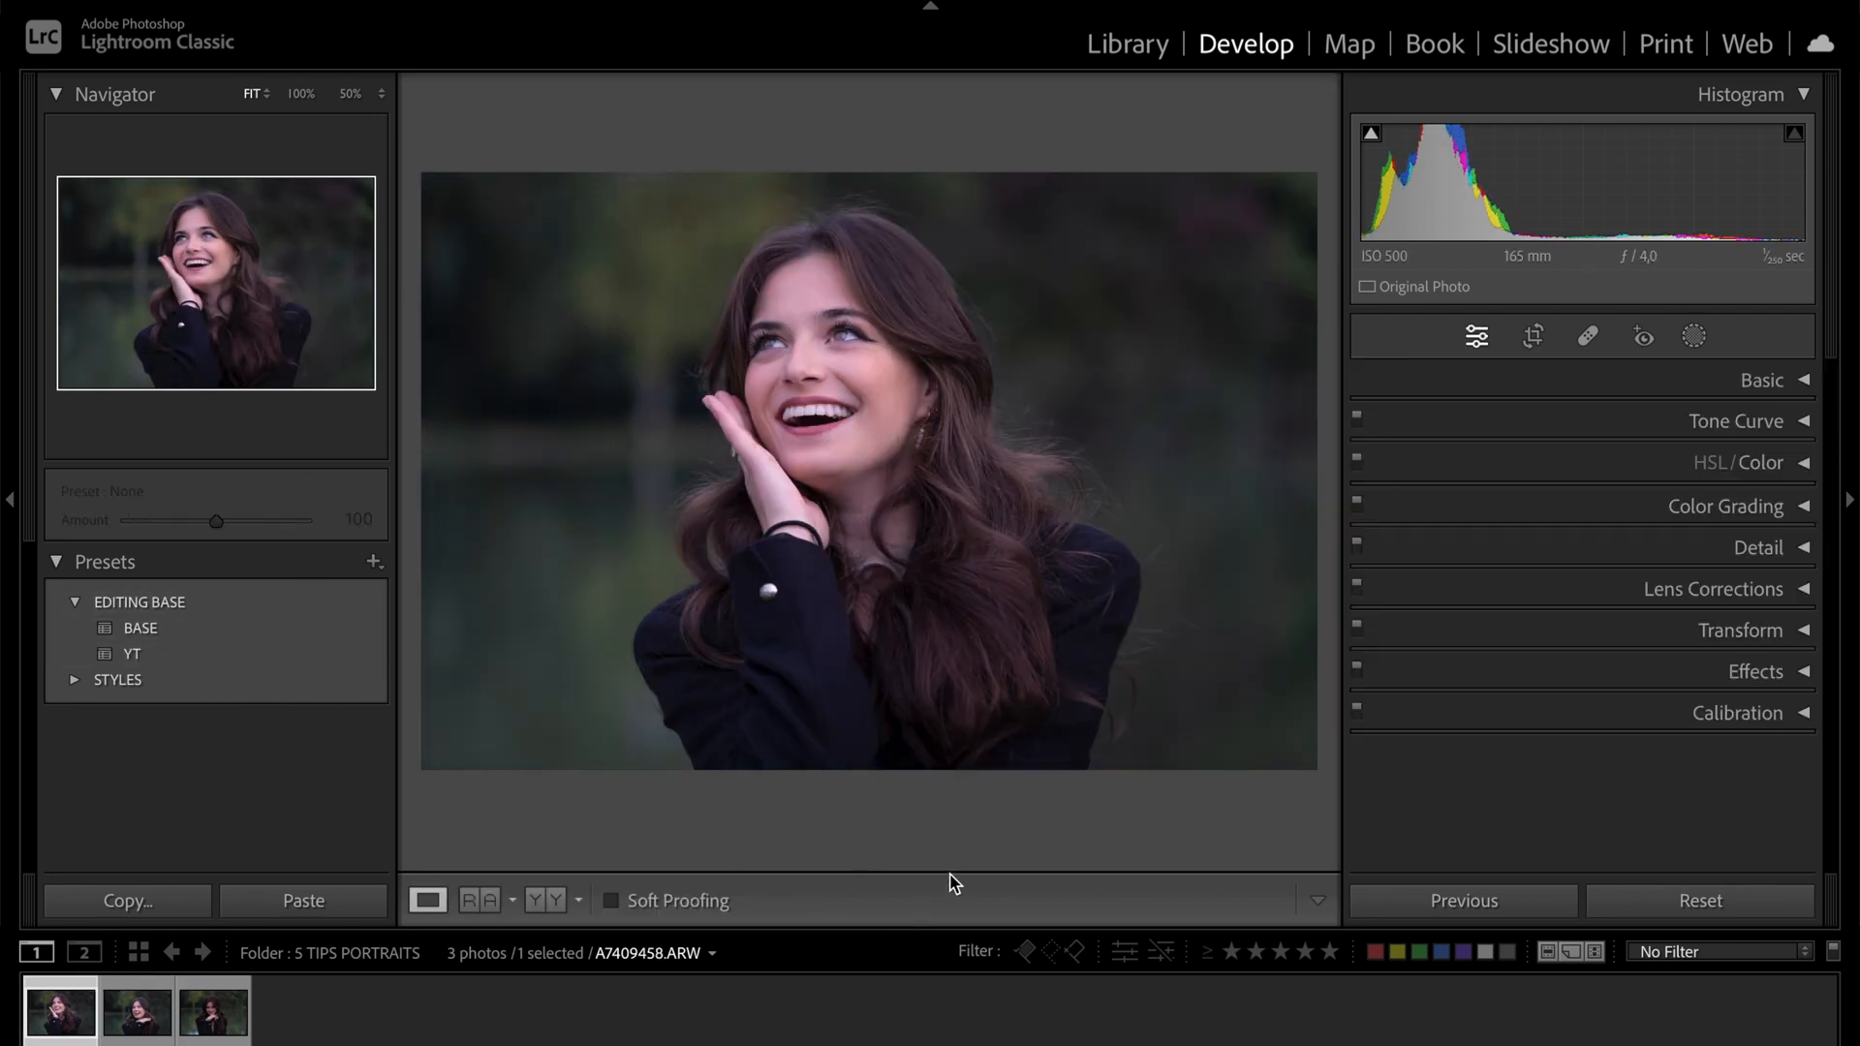
Step: Copy the first photo's settings, including crop and all masks but not healing, and paste them onto the third photo
{"action": "key", "text": "super+shift+c"}
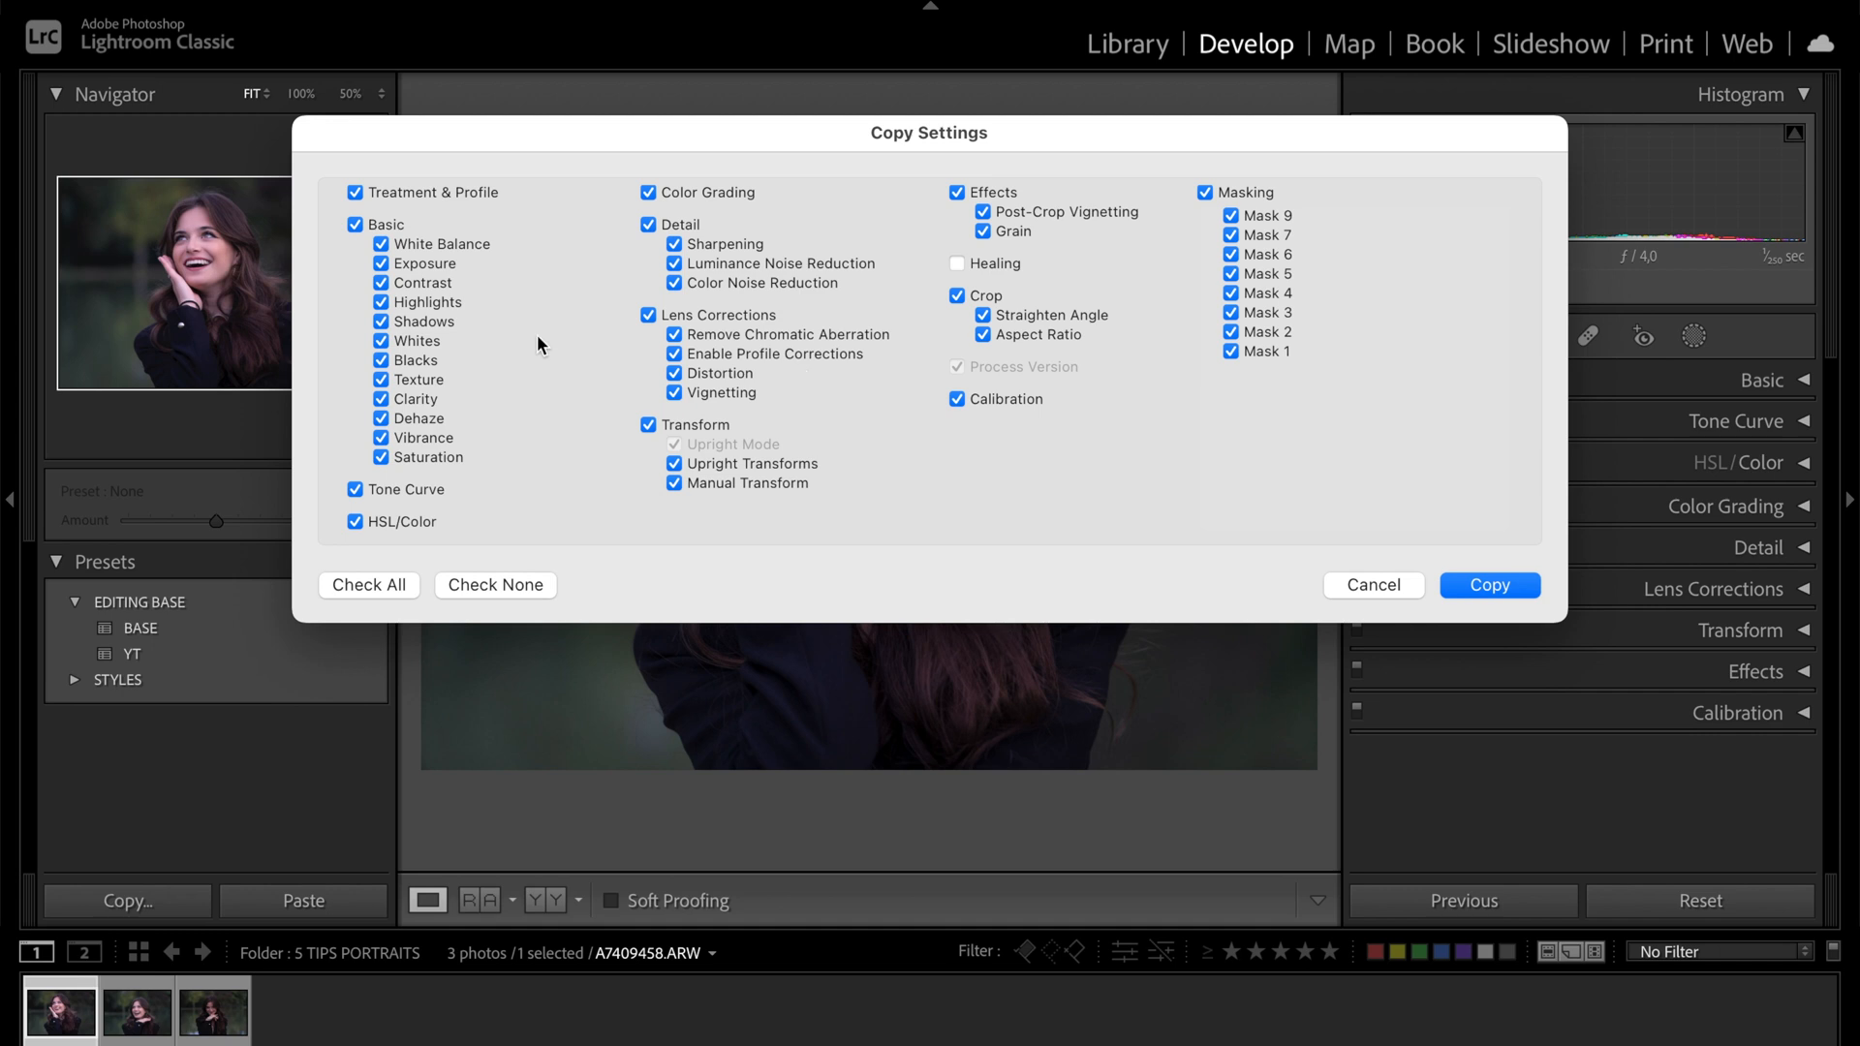
{"action": "left_click", "coordinate": [1490, 585]}
{"action": "left_click", "coordinate": [213, 1012]}
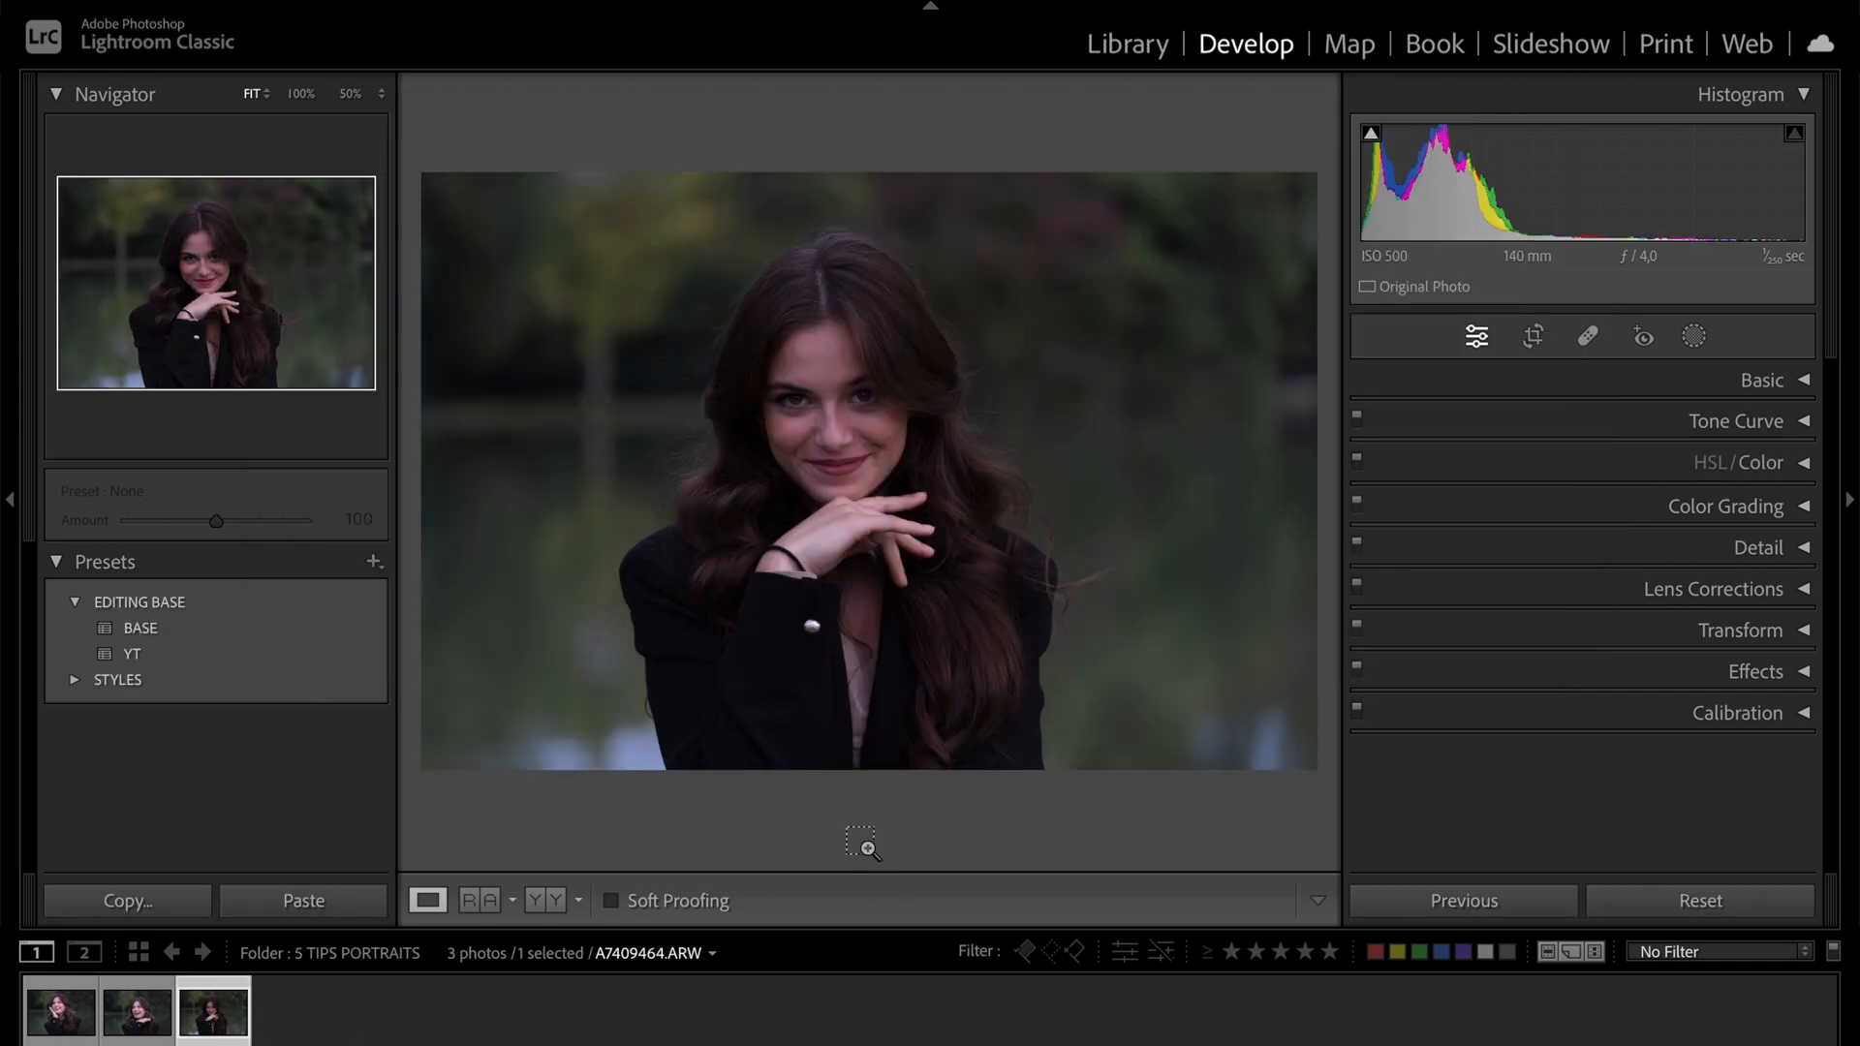
{"action": "key", "text": "super+shift+v"}
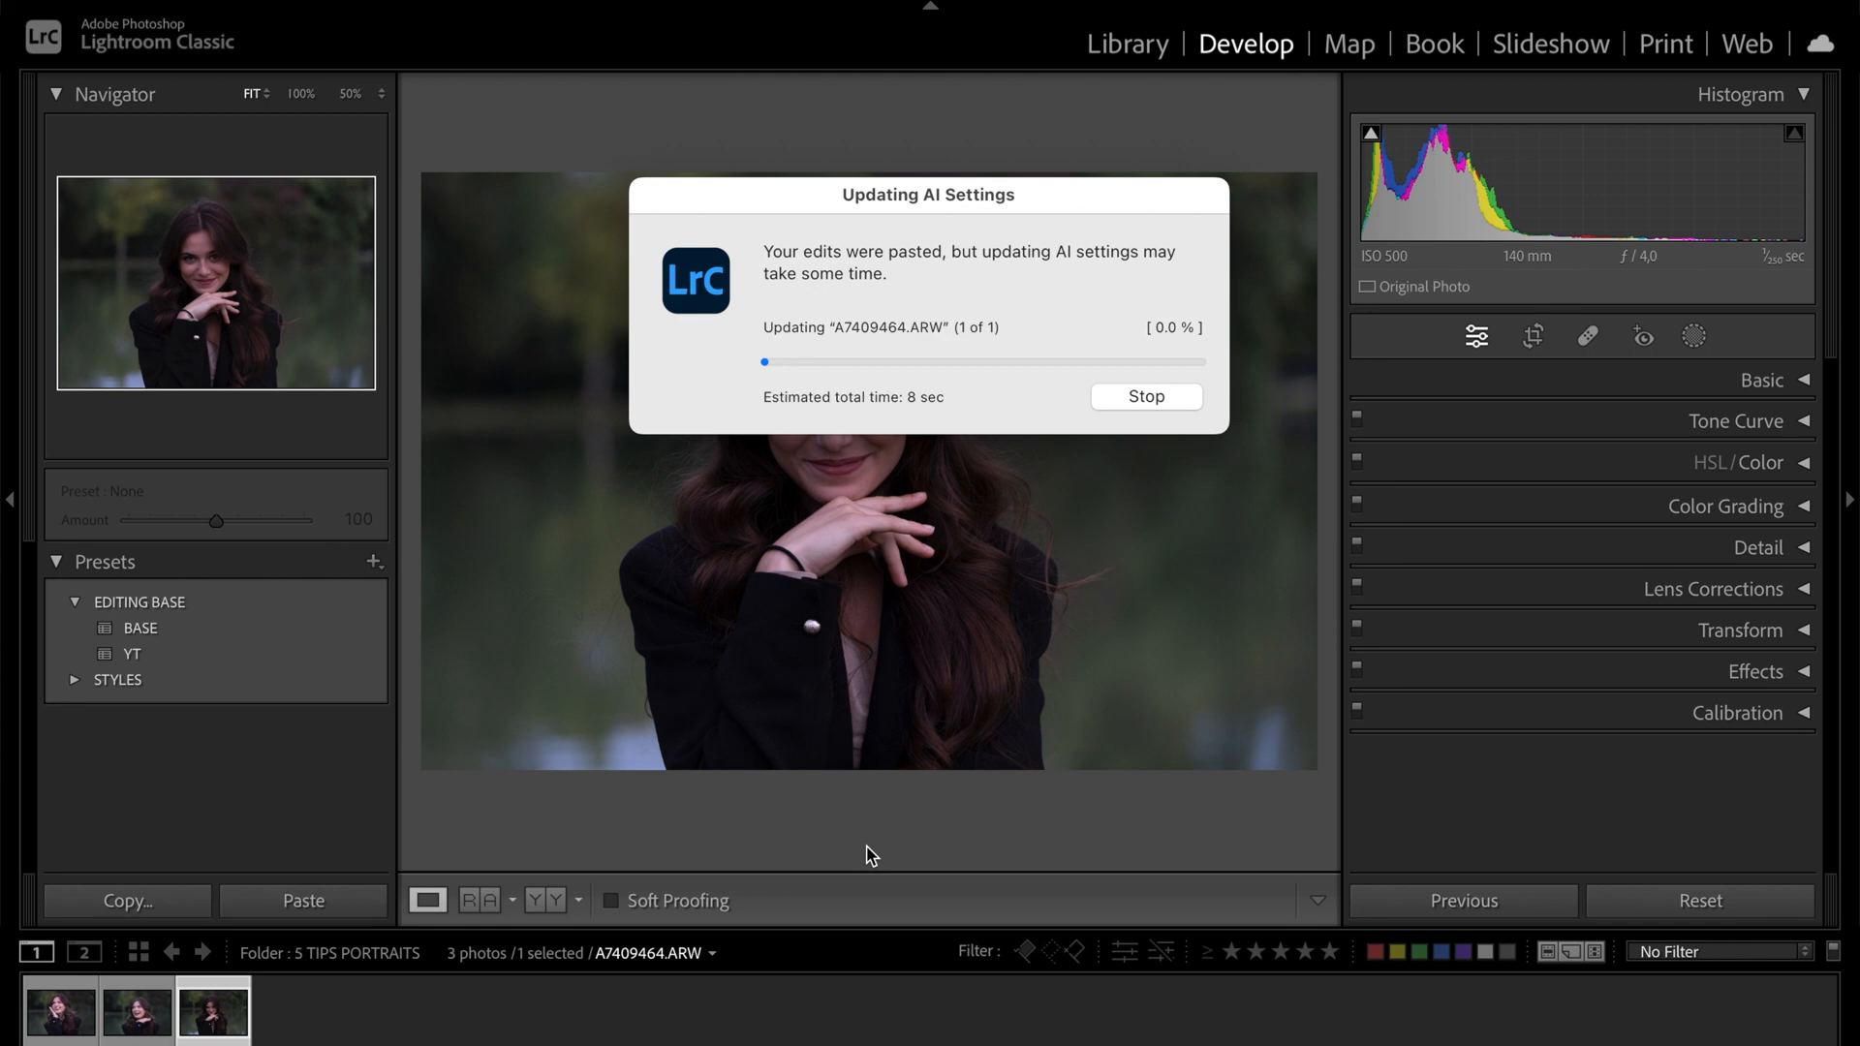
Step: Open the pasted masks of the third photo and select the teeth brush mask
{"action": "key", "text": "shift+w"}
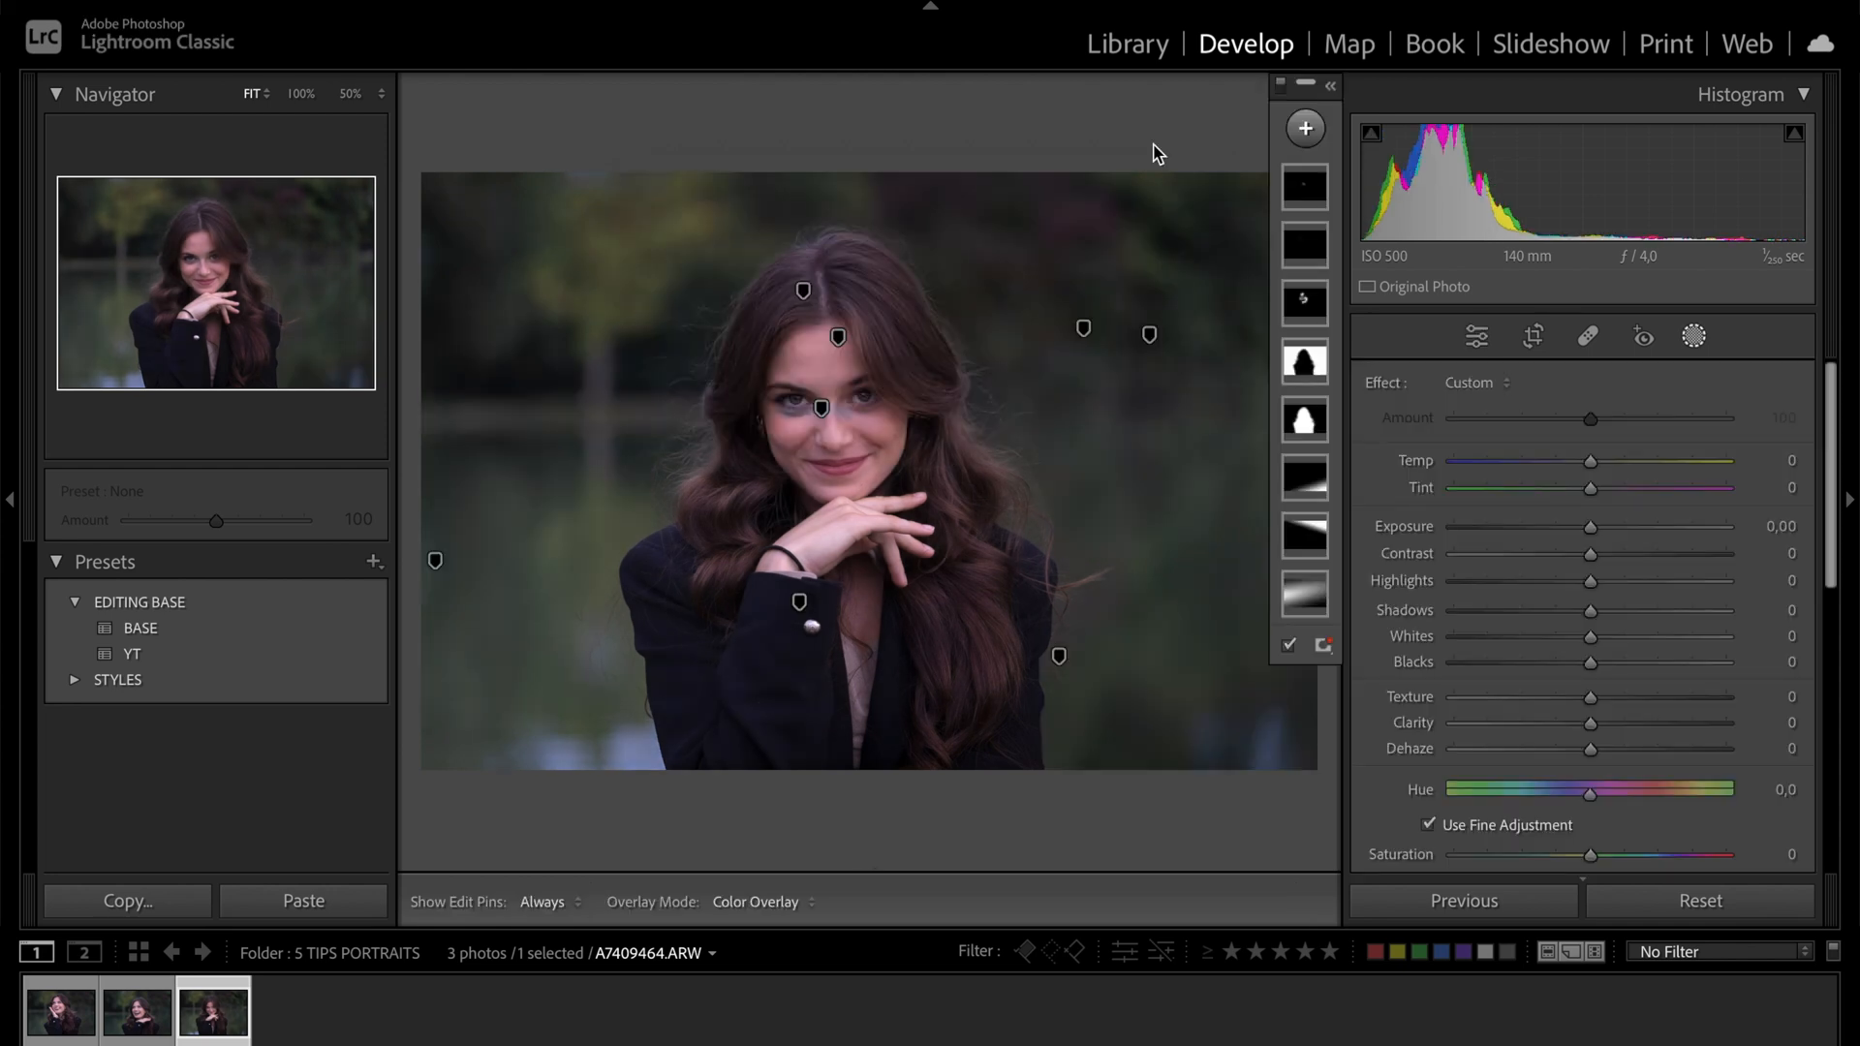
{"action": "left_click", "coordinate": [1303, 184]}
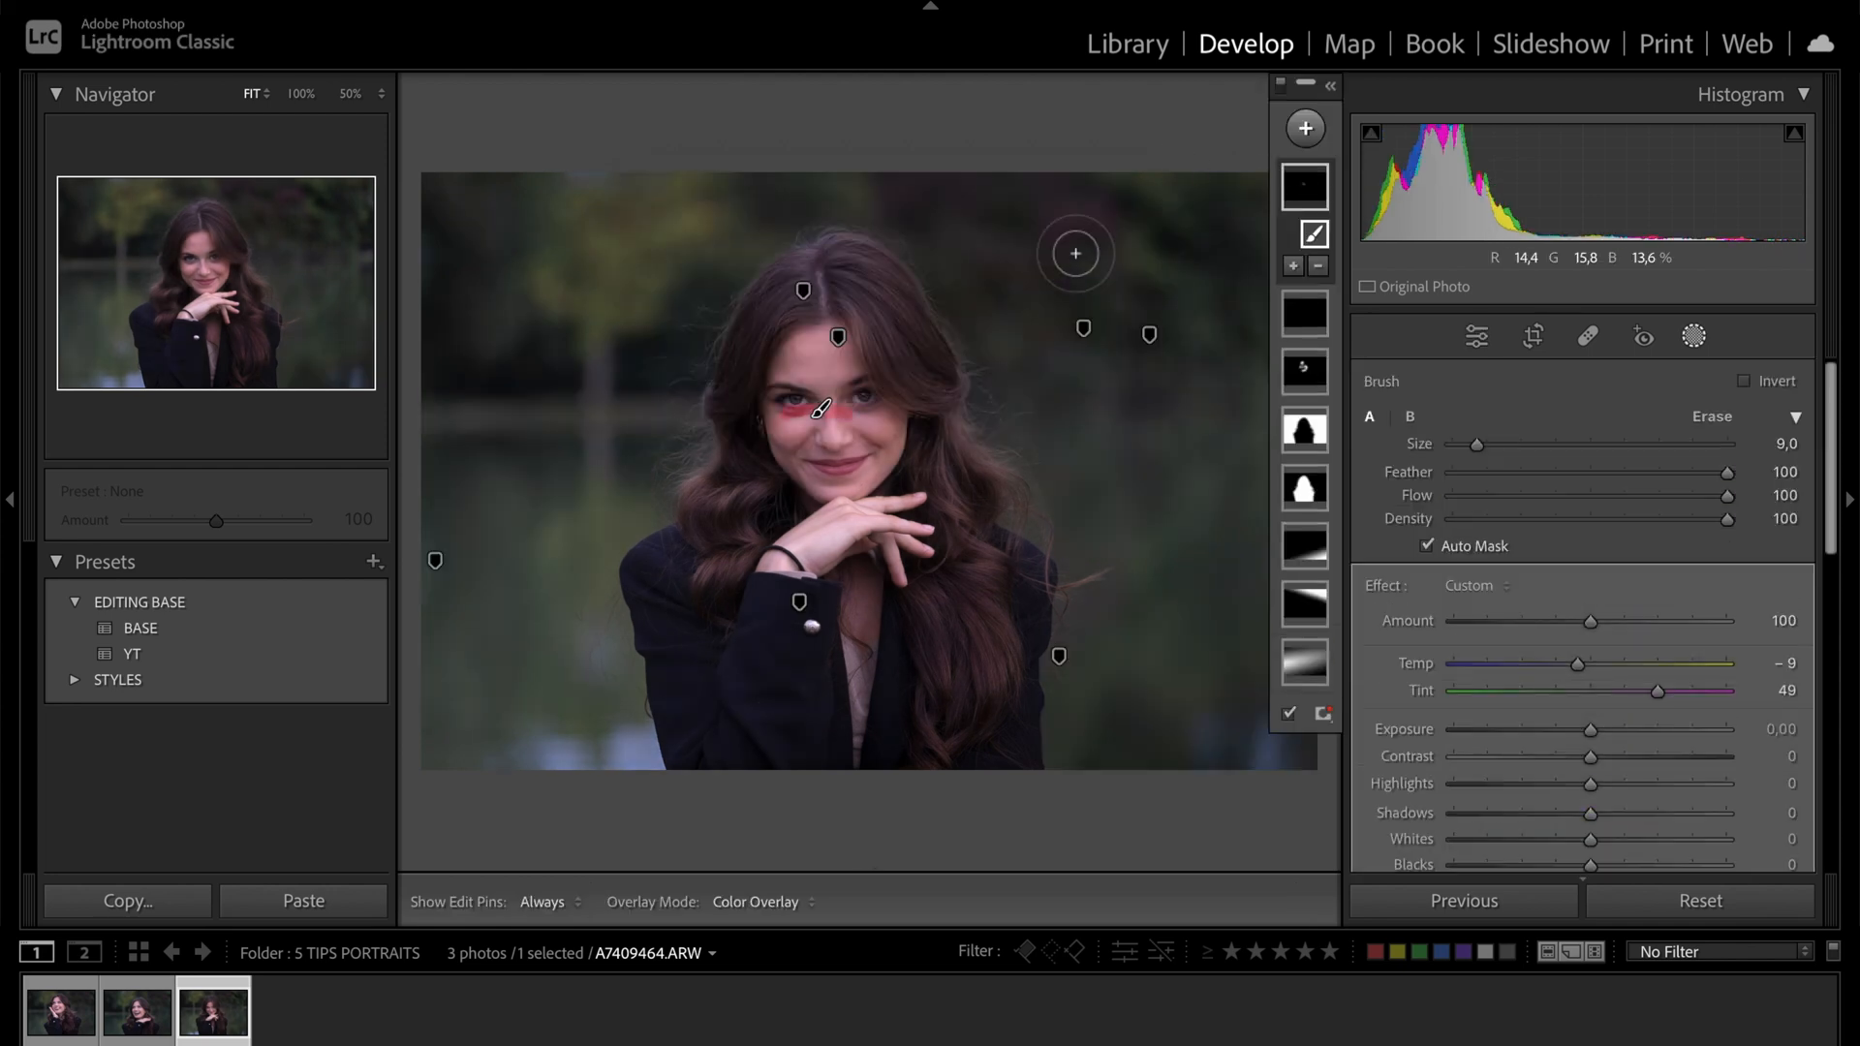